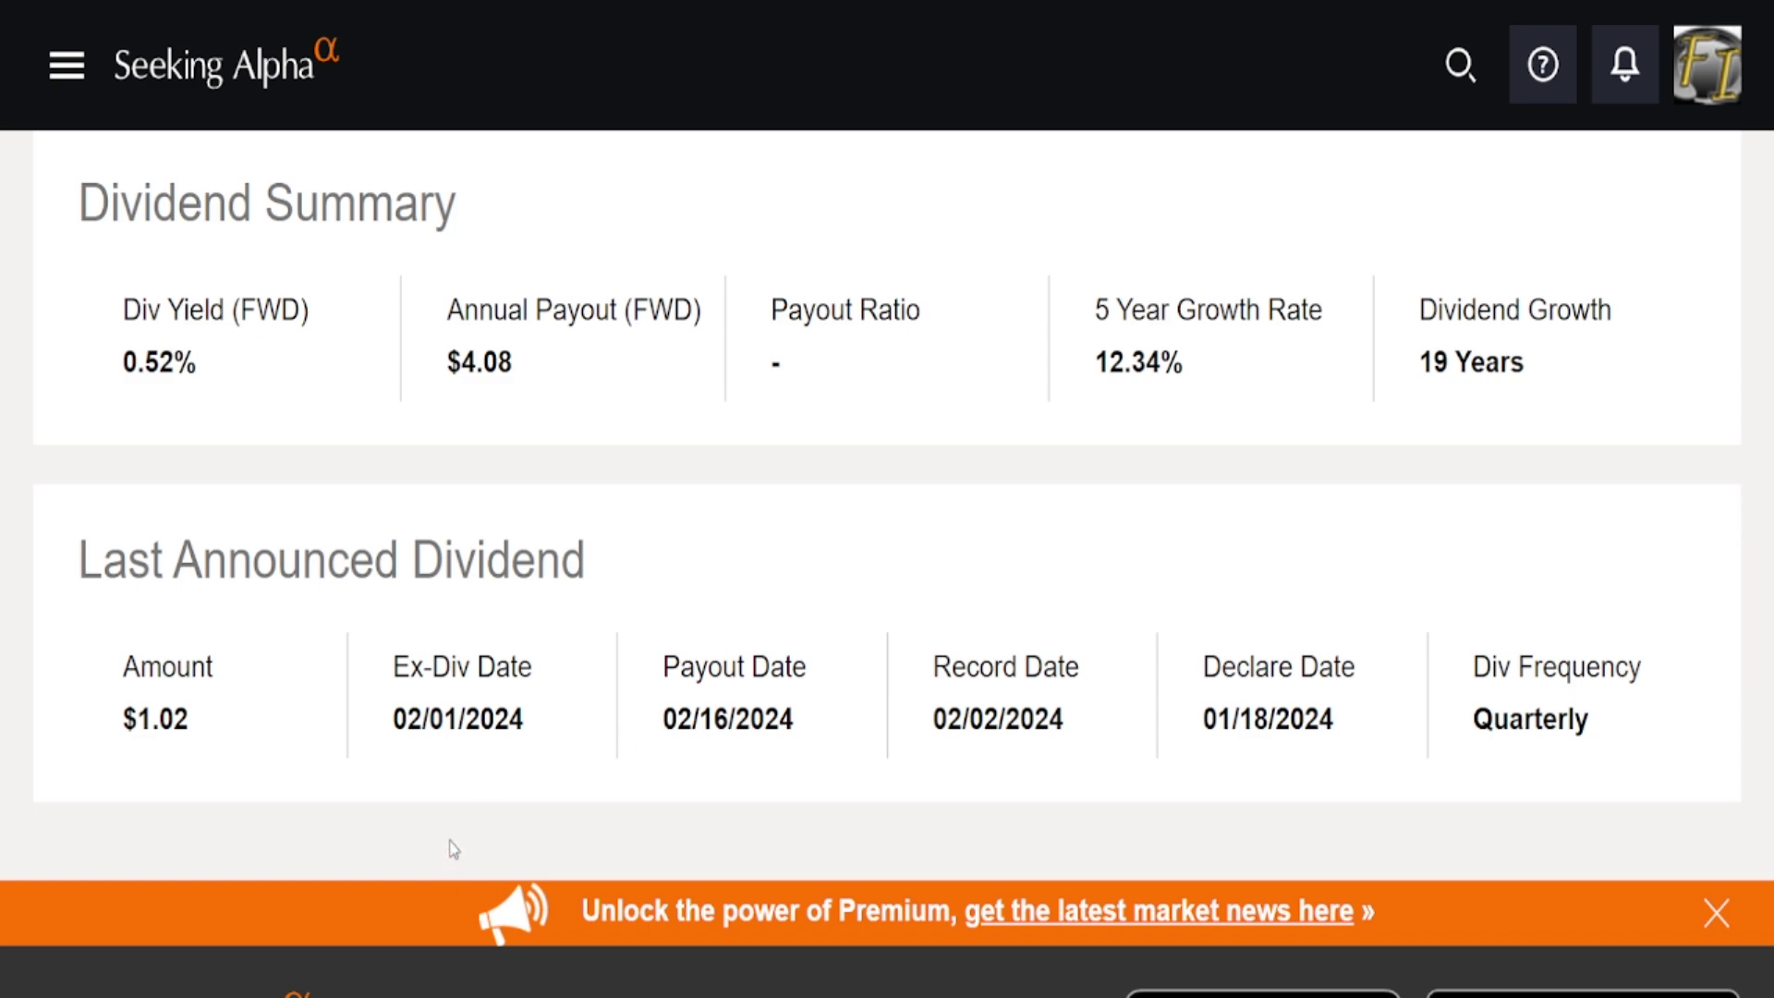
# Review Costco's dividend and free cash flow figures in the 10-year evaluation summary, from annual dividend per share through the cash flow payout ratios
pyautogui.scroll(15, 452, 848)
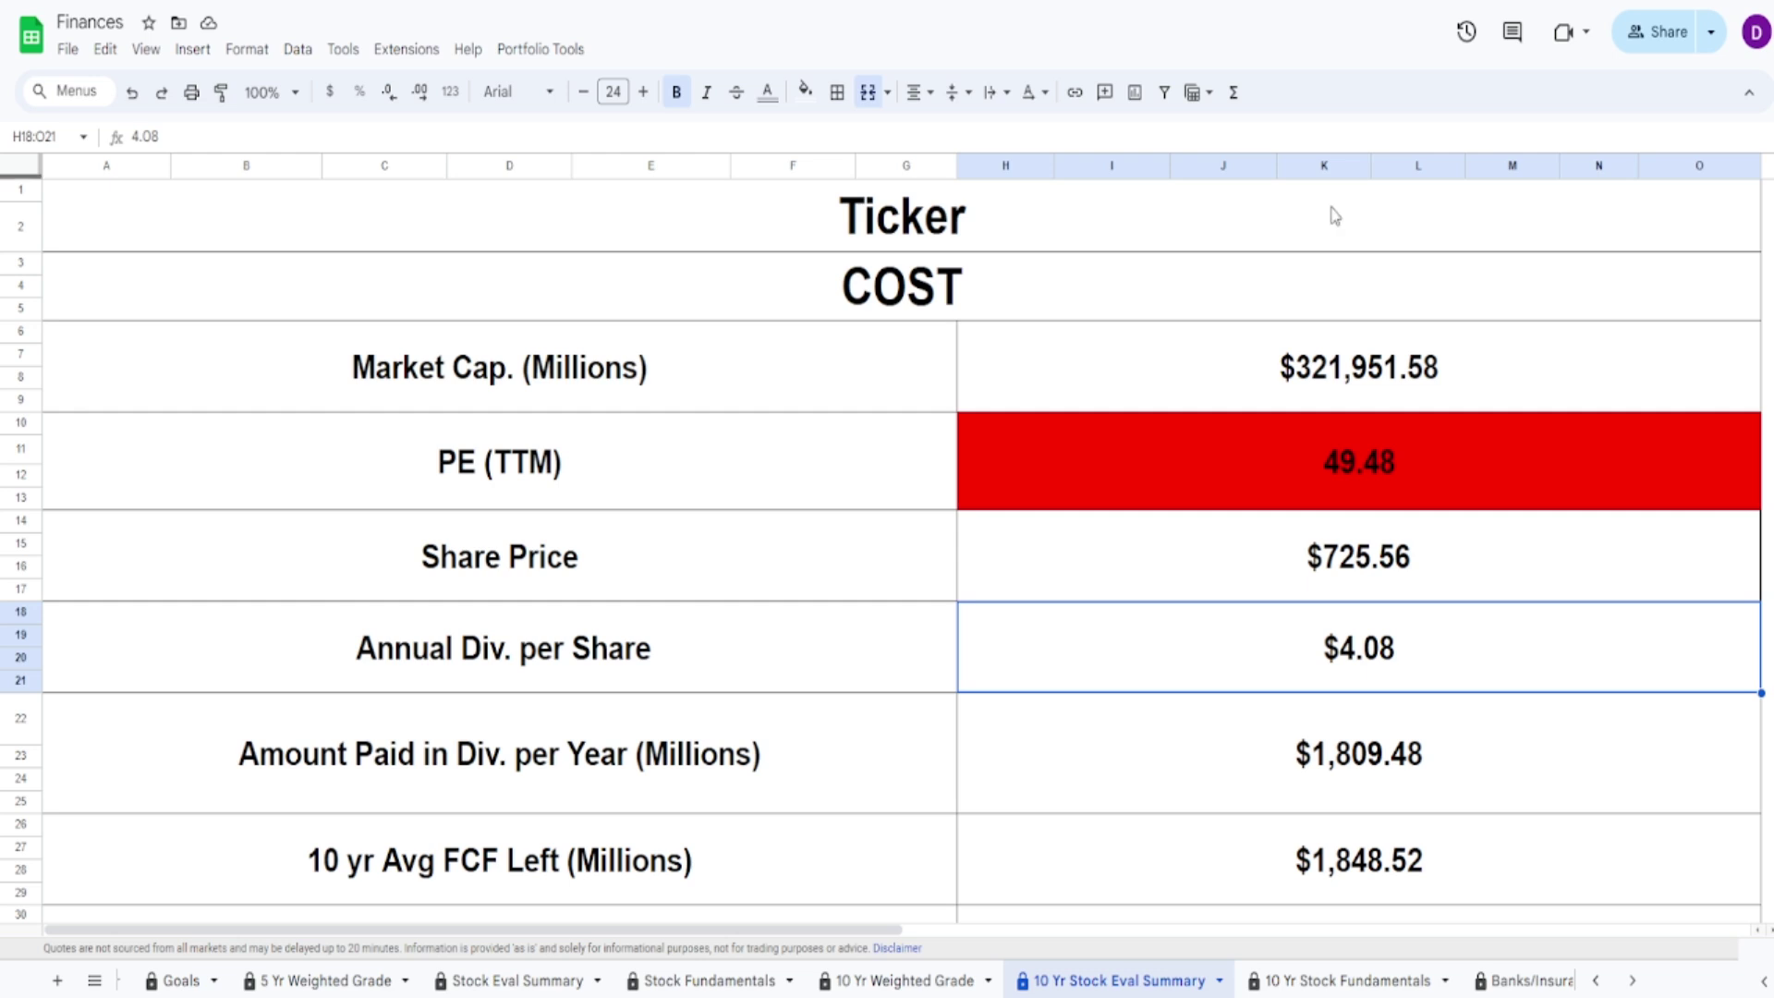
pyautogui.scroll(-1, 1109, 545)
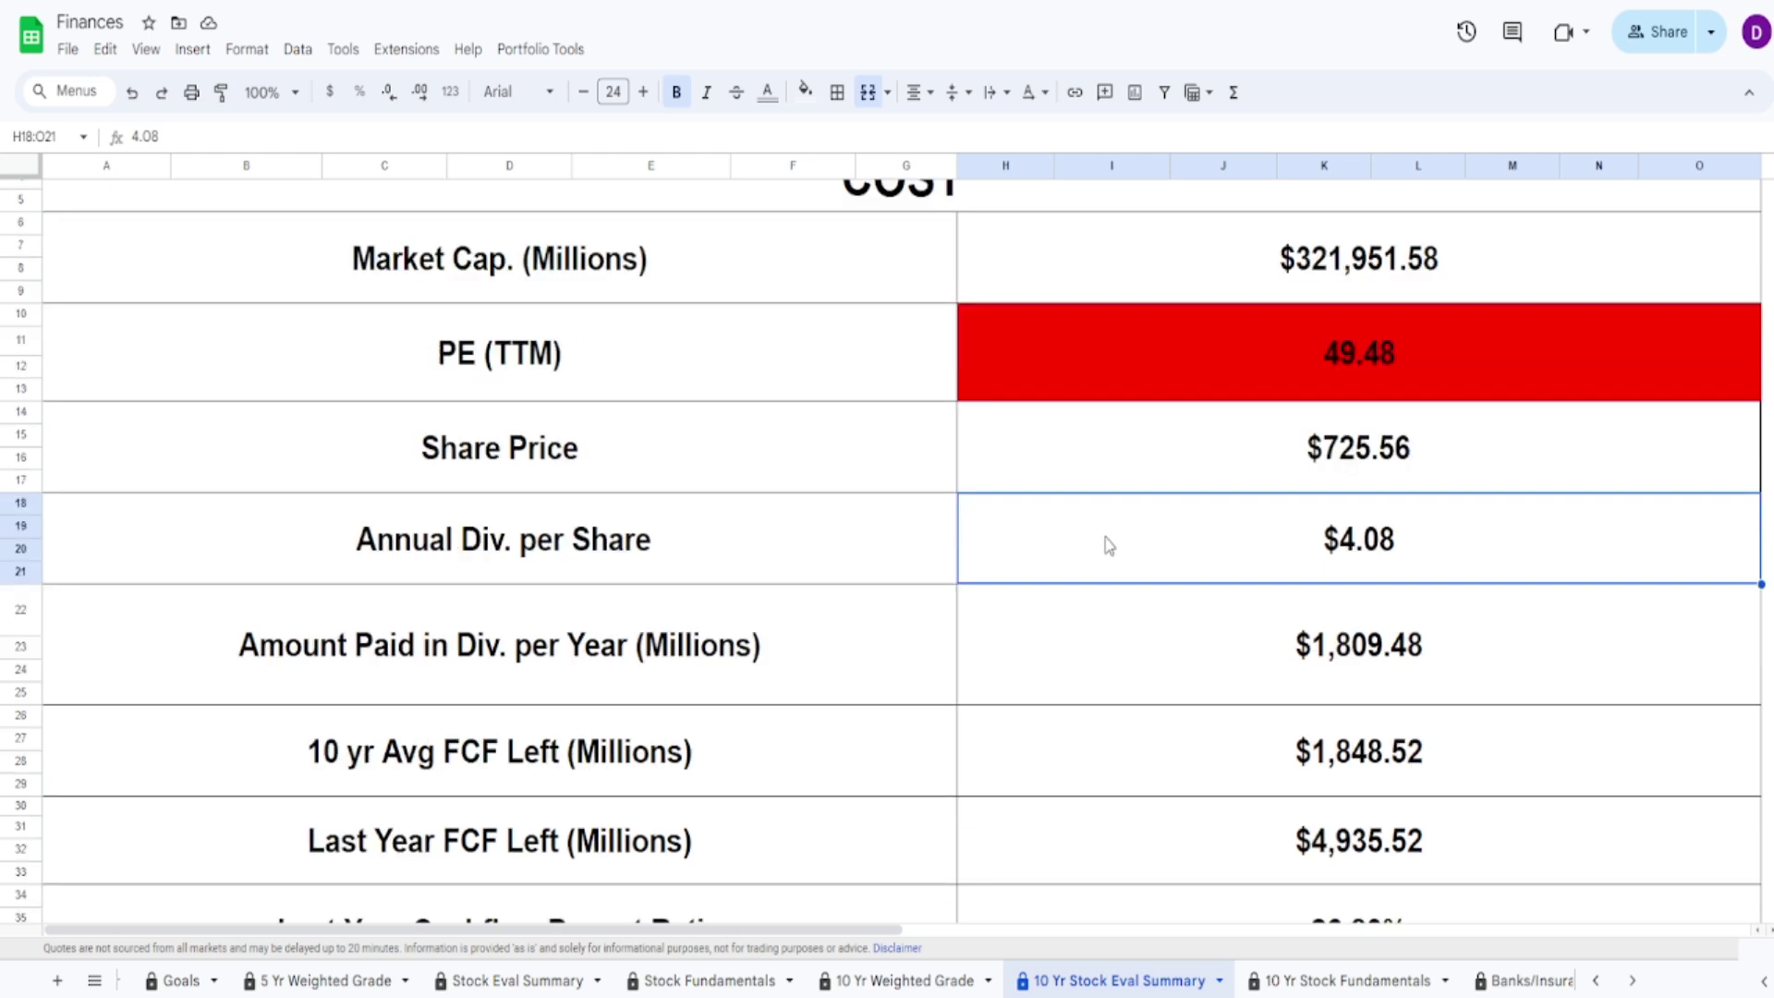
pyautogui.click(1123, 642)
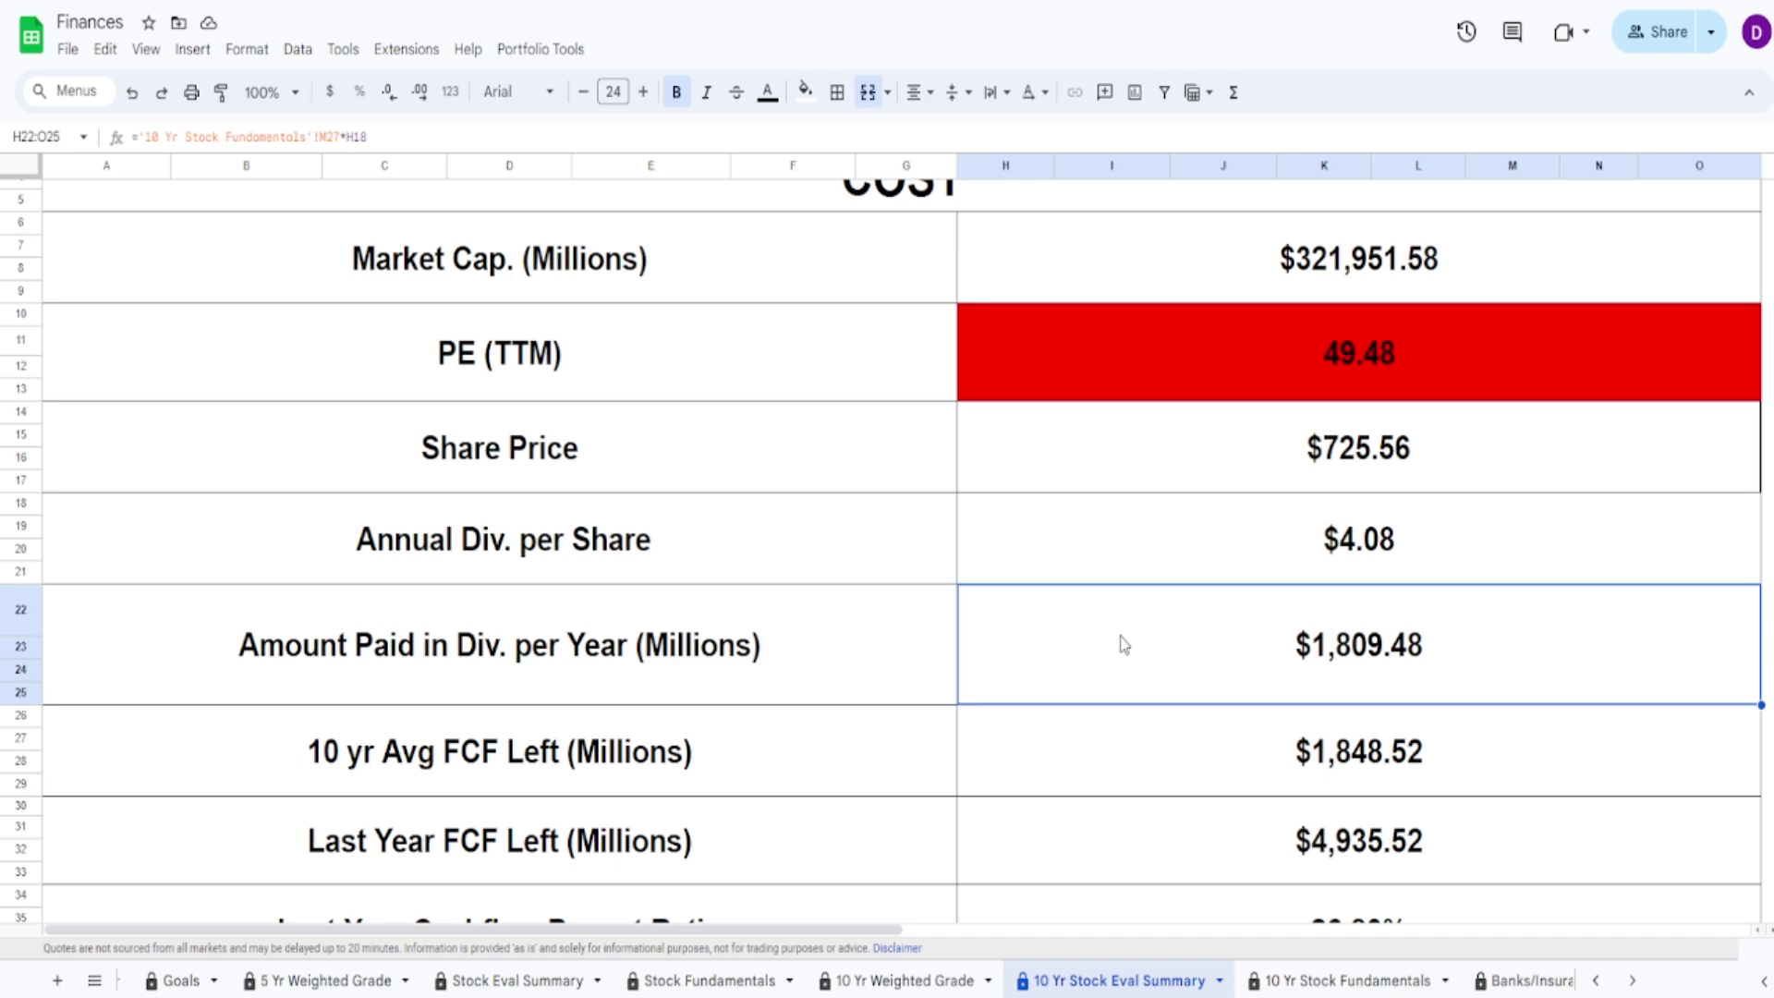
pyautogui.click(1147, 770)
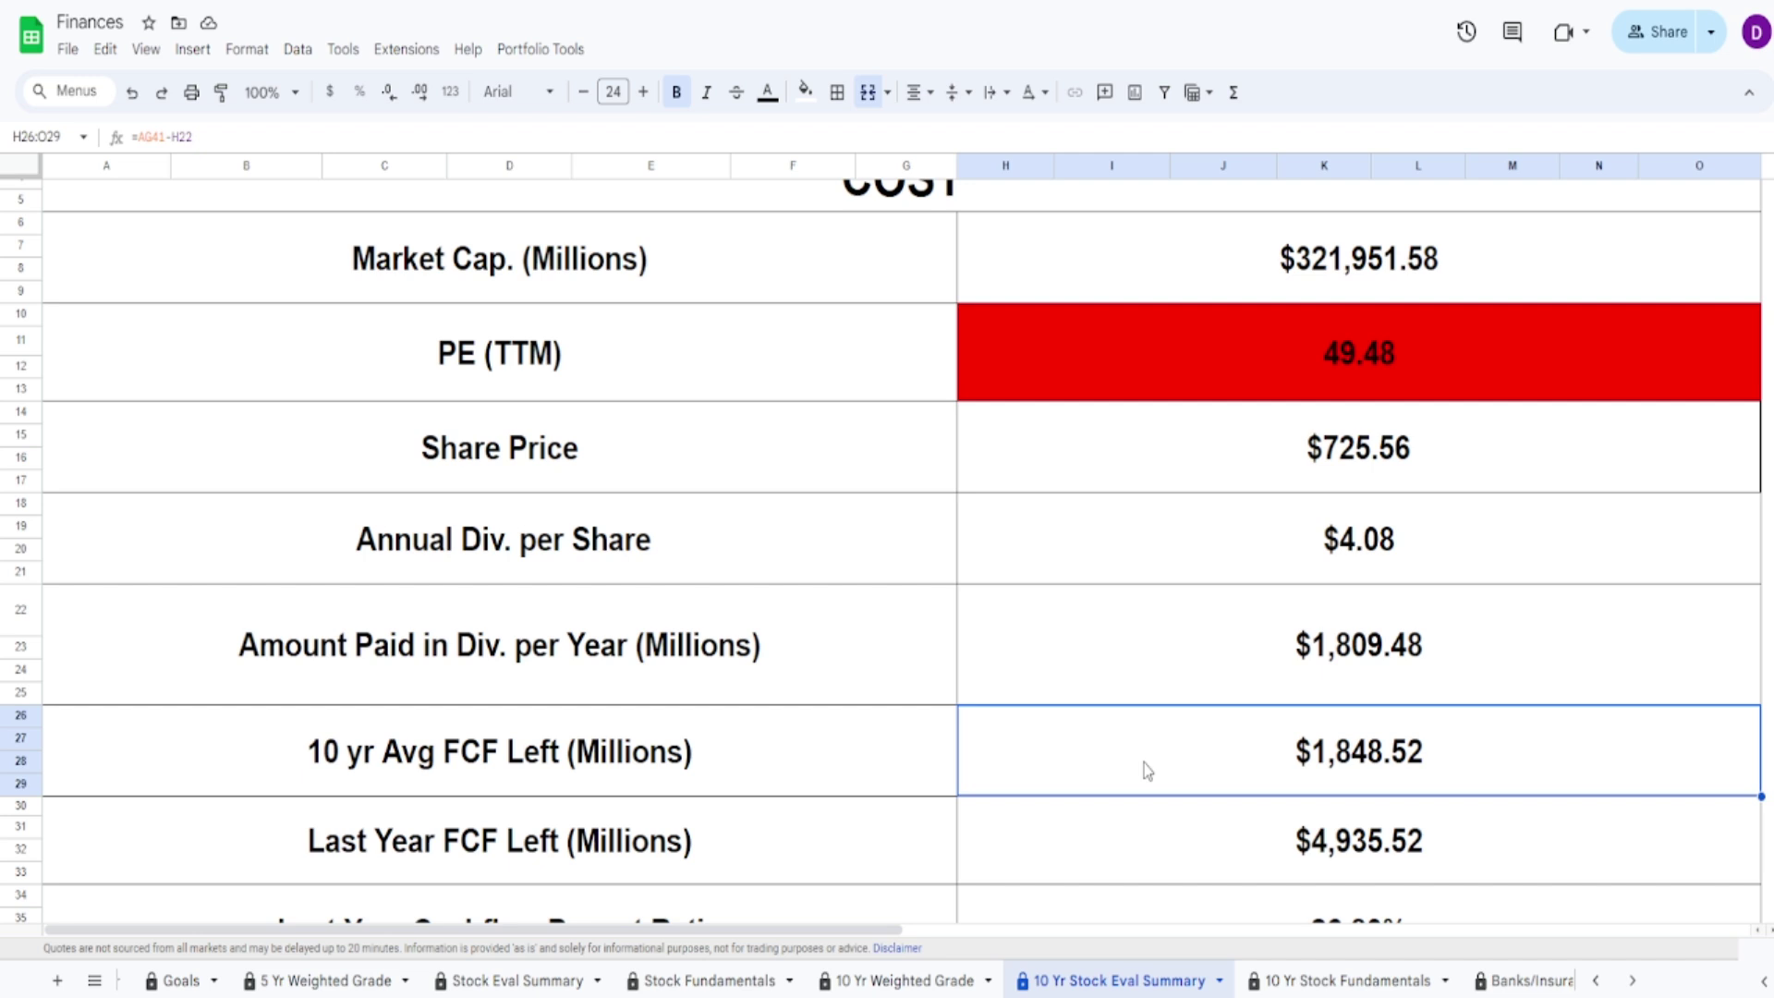
pyautogui.click(1159, 837)
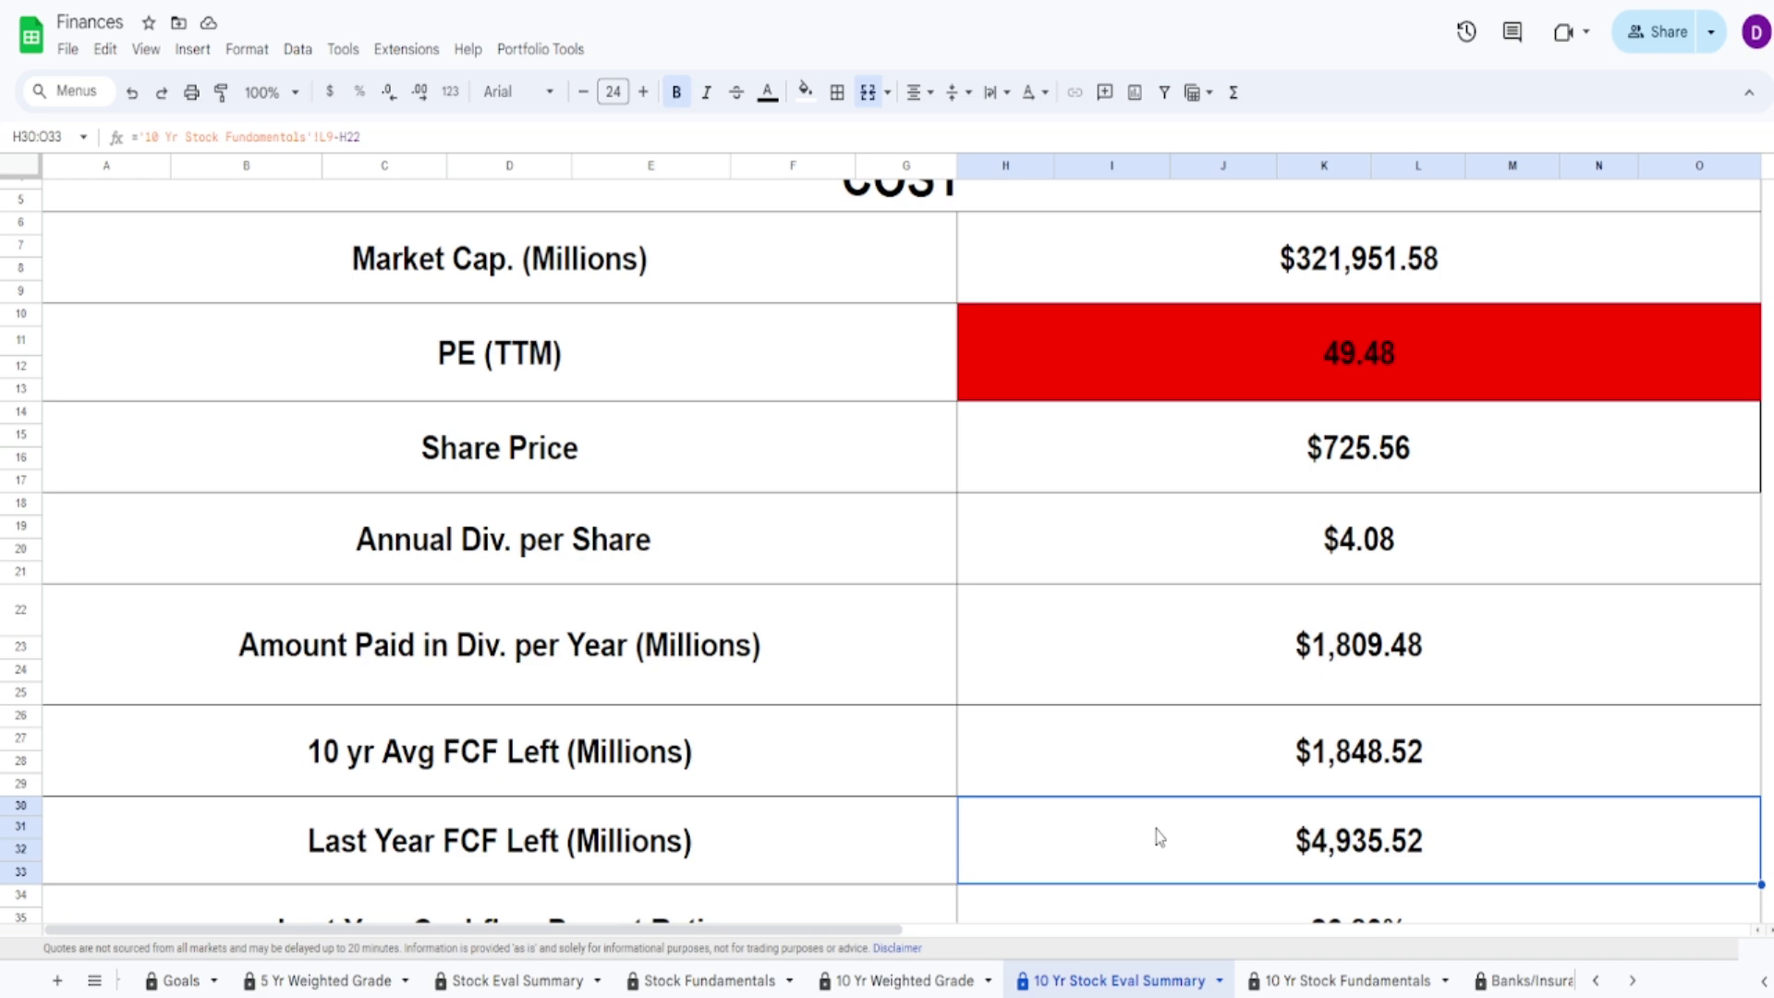
pyautogui.scroll(-3, 1121, 591)
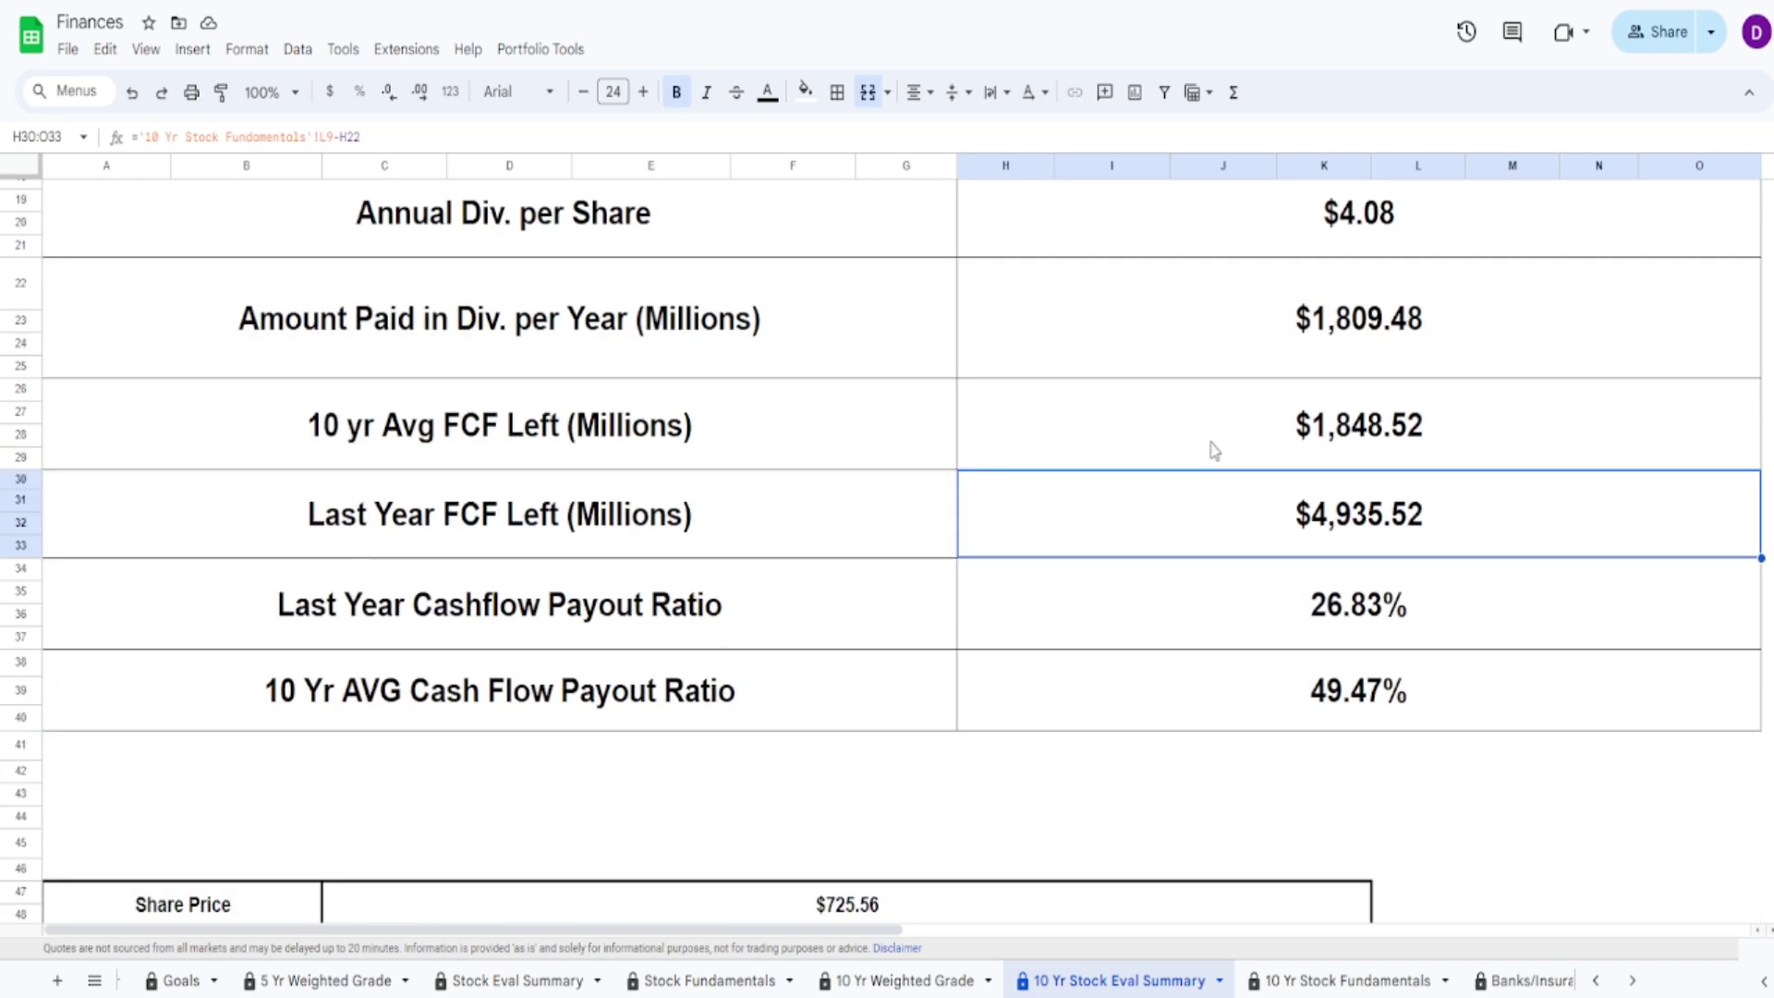
pyautogui.scroll(2, 1217, 471)
pyautogui.click(1268, 730)
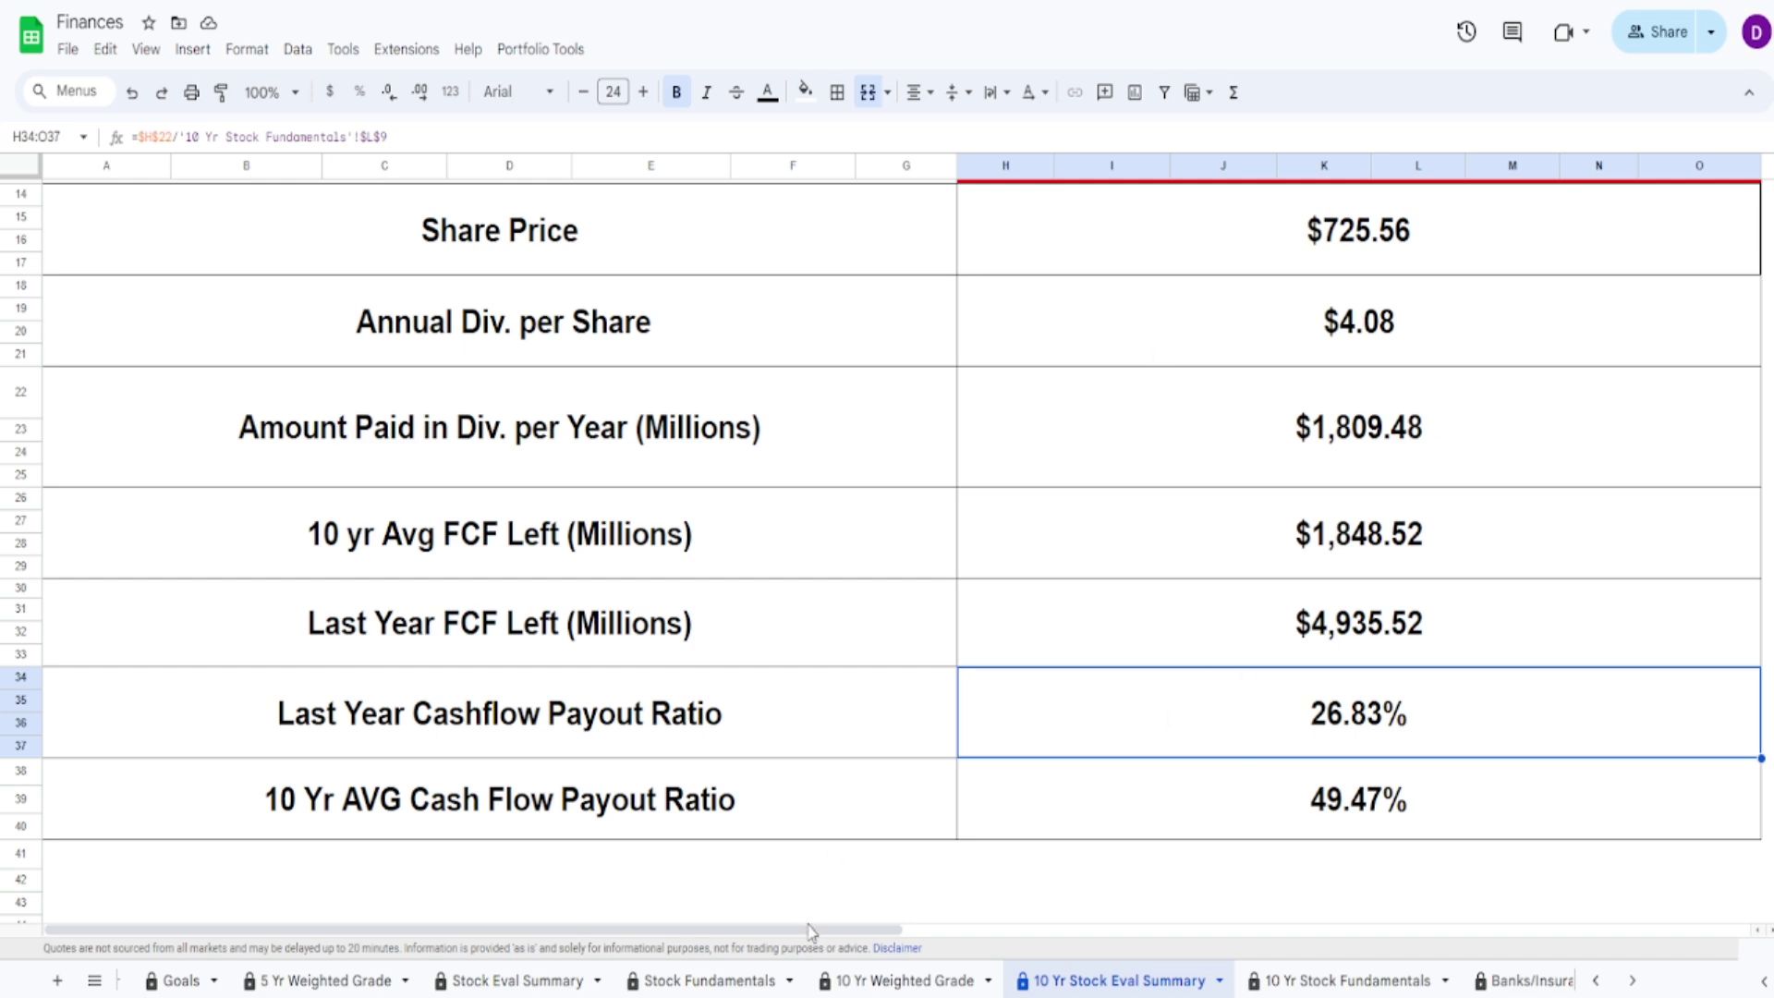
pyautogui.scroll(3, 812, 929)
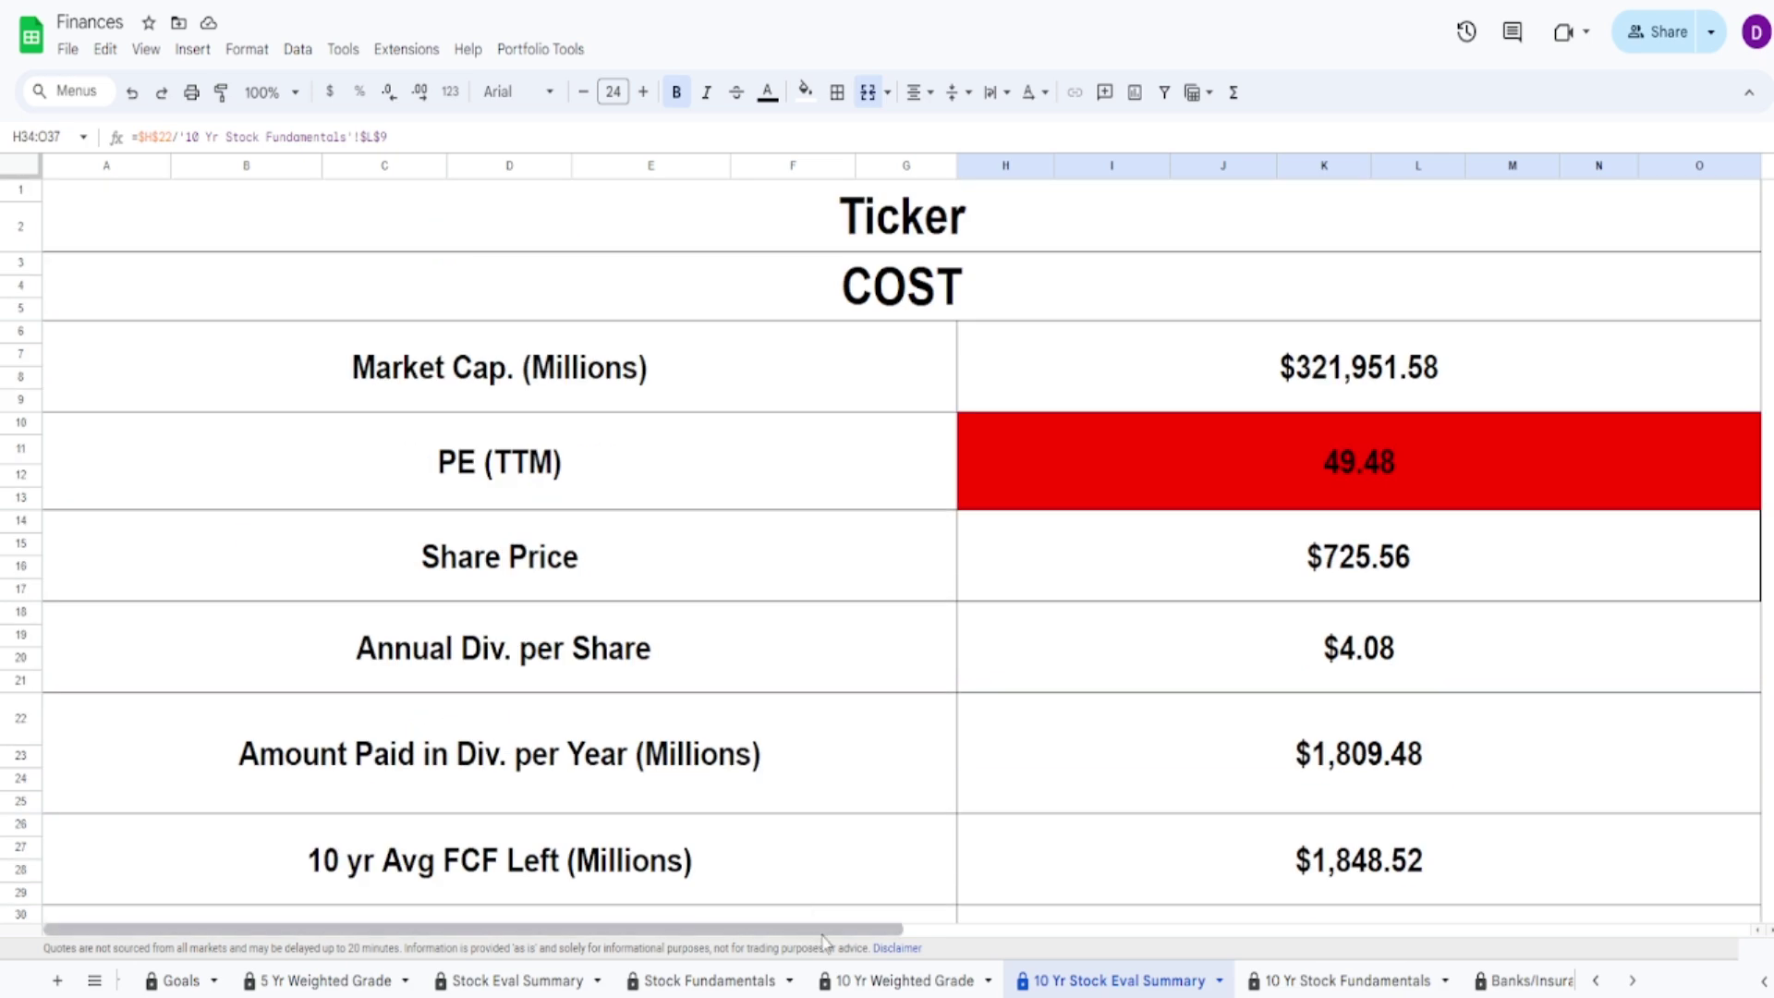
# Bring up the Net Income chart in the evaluation summary and open Costco's annual cash flow statement on Seeking Alpha
pyautogui.moveTo(825, 931); pyautogui.dragTo(1673, 932)
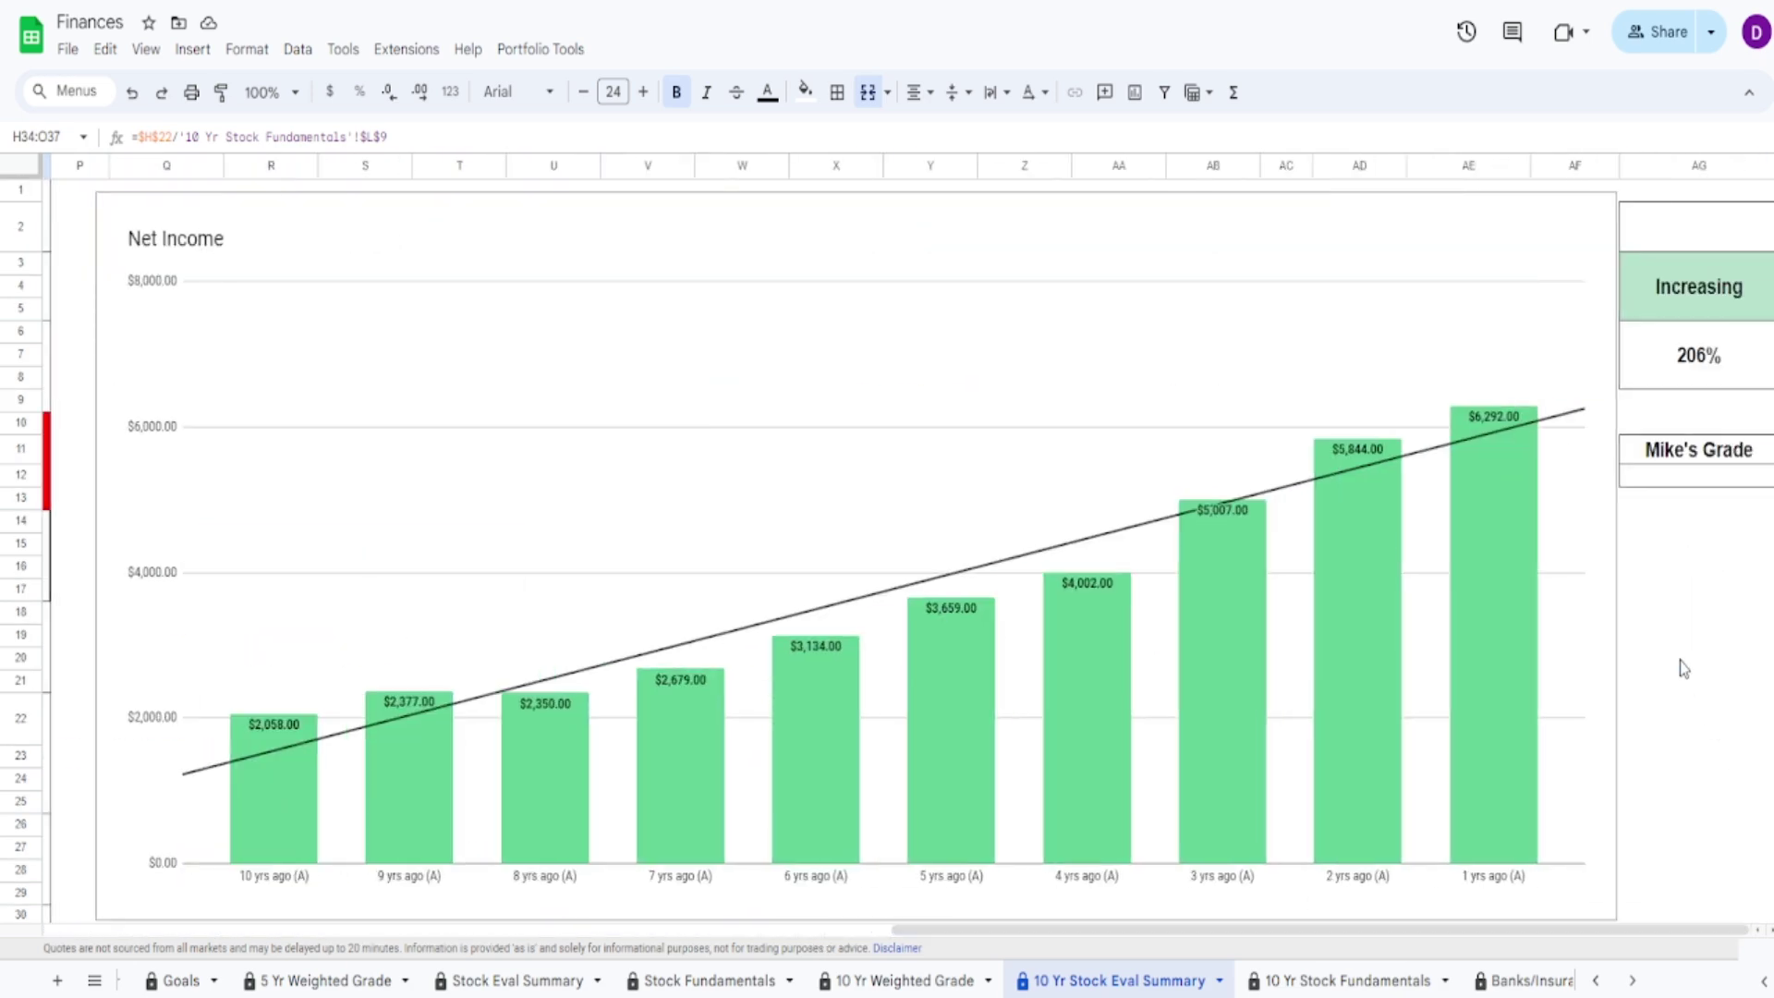
pyautogui.click(1683, 660)
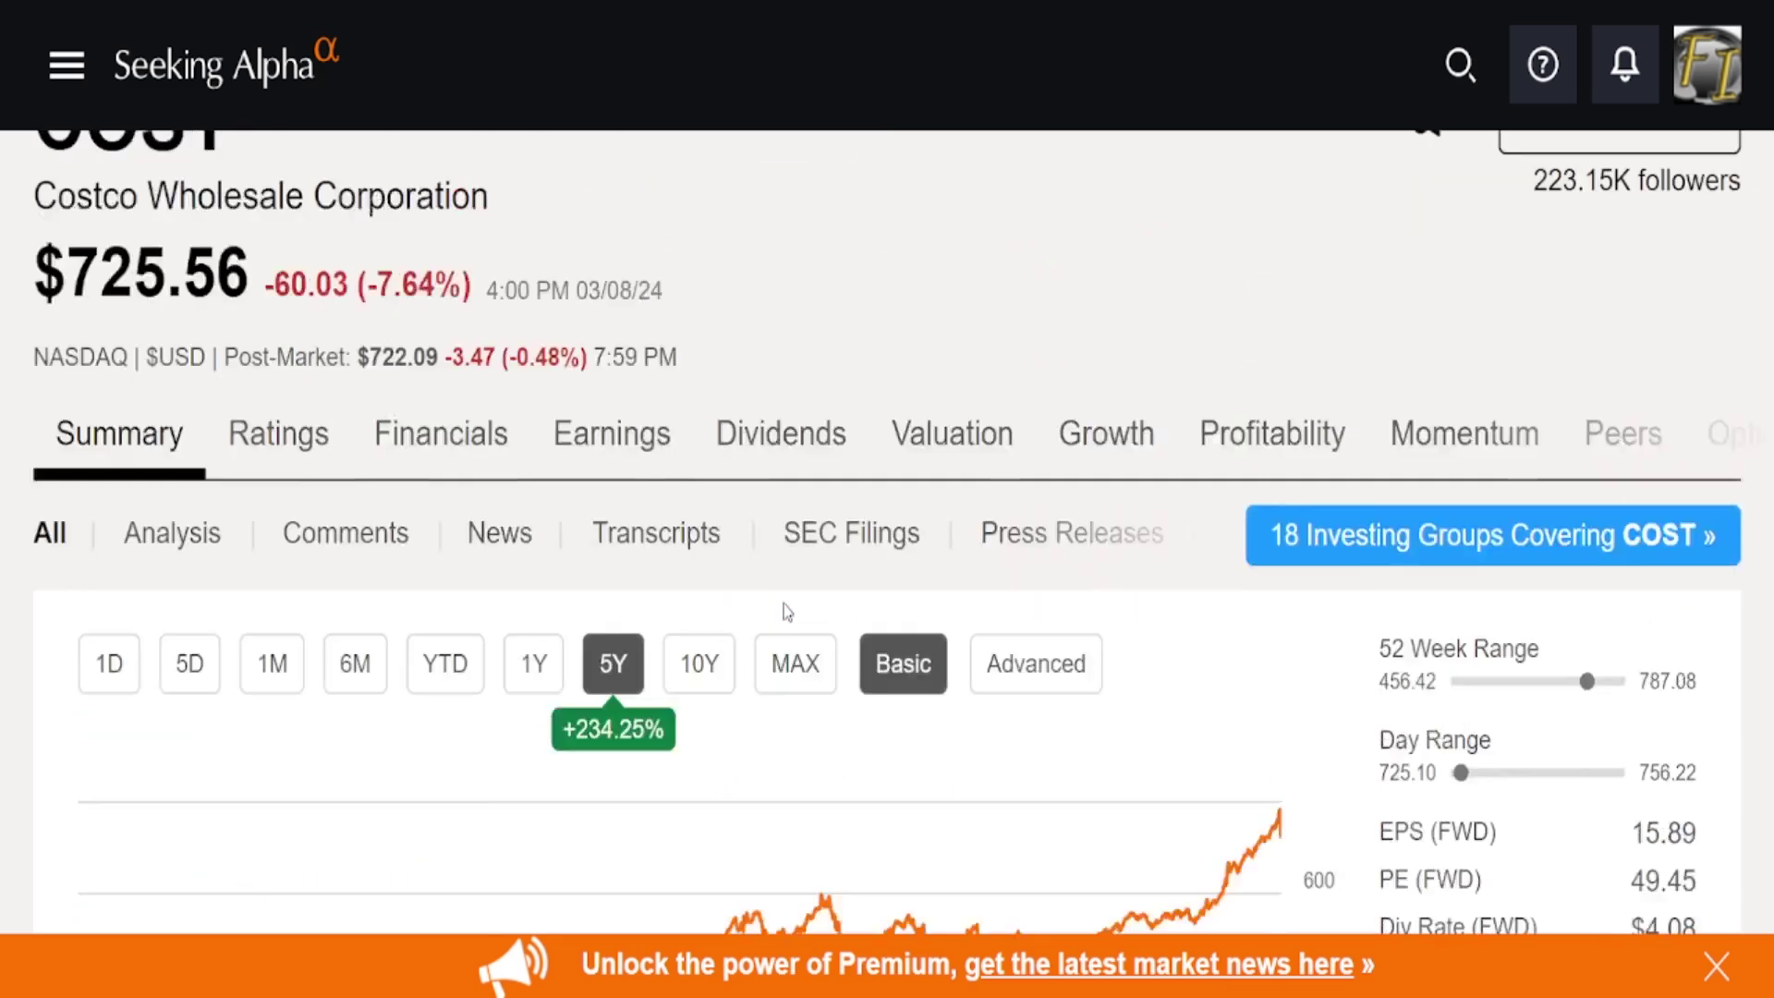
pyautogui.scroll(1, 629, 631)
pyautogui.click(430, 528)
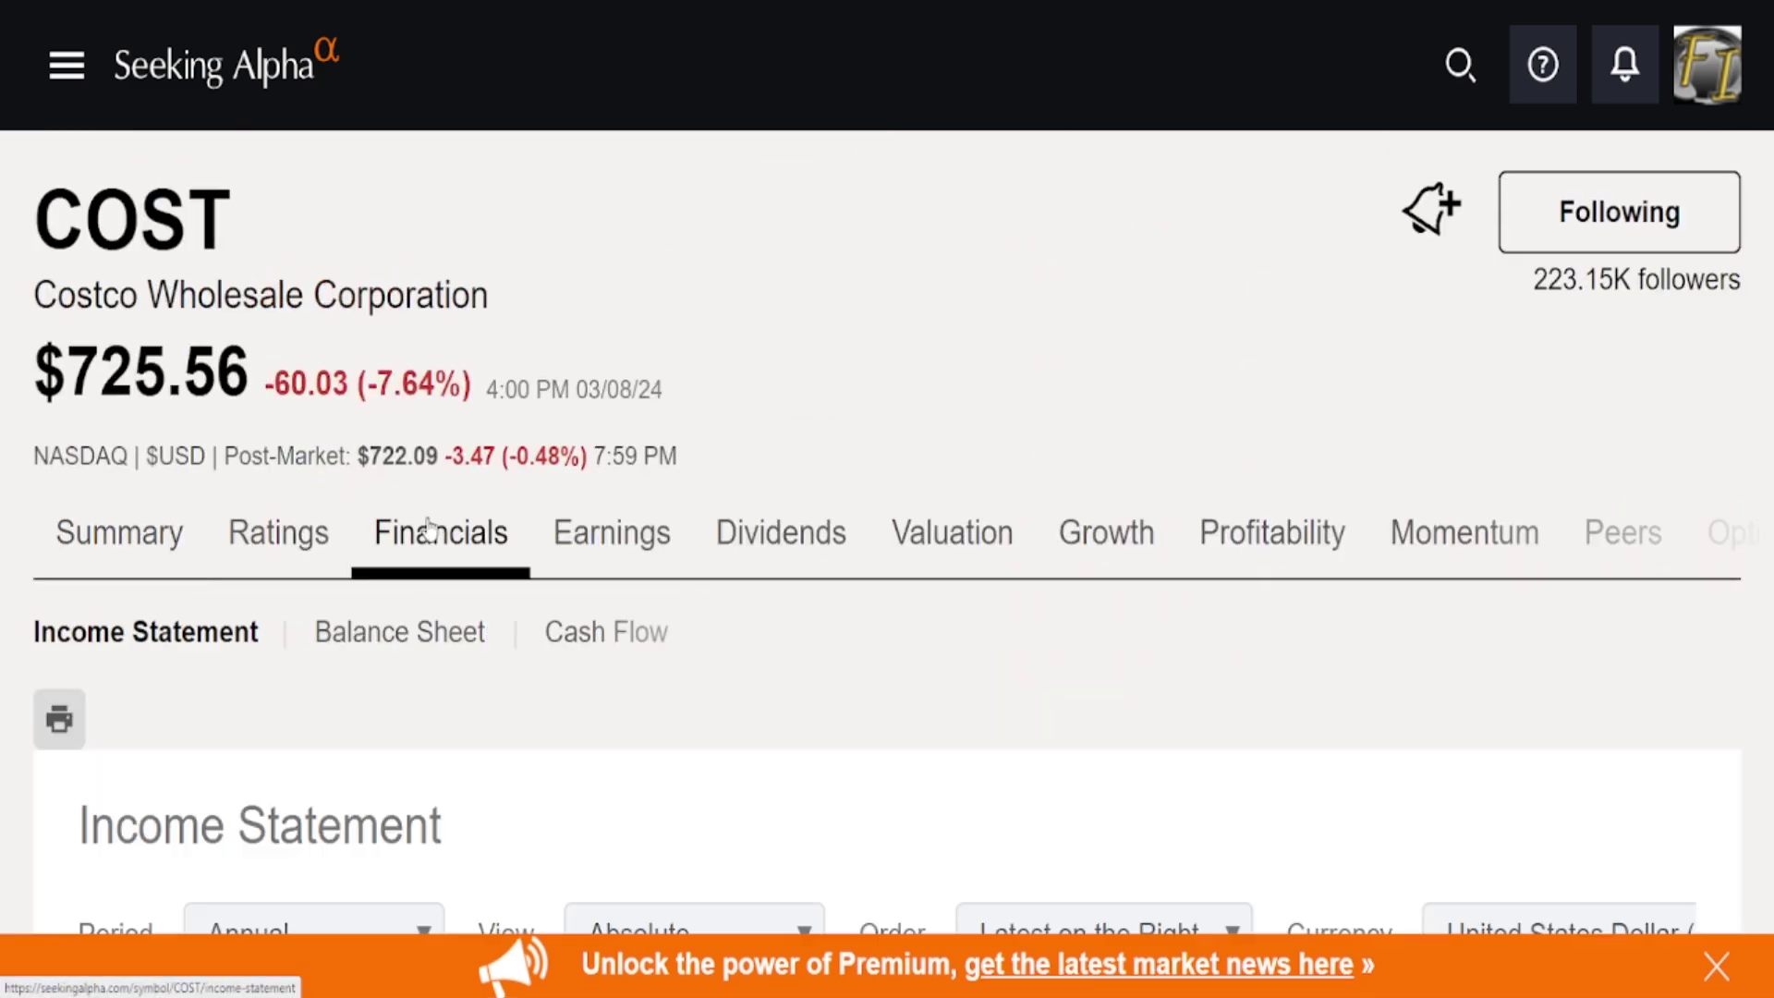
pyautogui.scroll(-1, 512, 585)
pyautogui.click(610, 522)
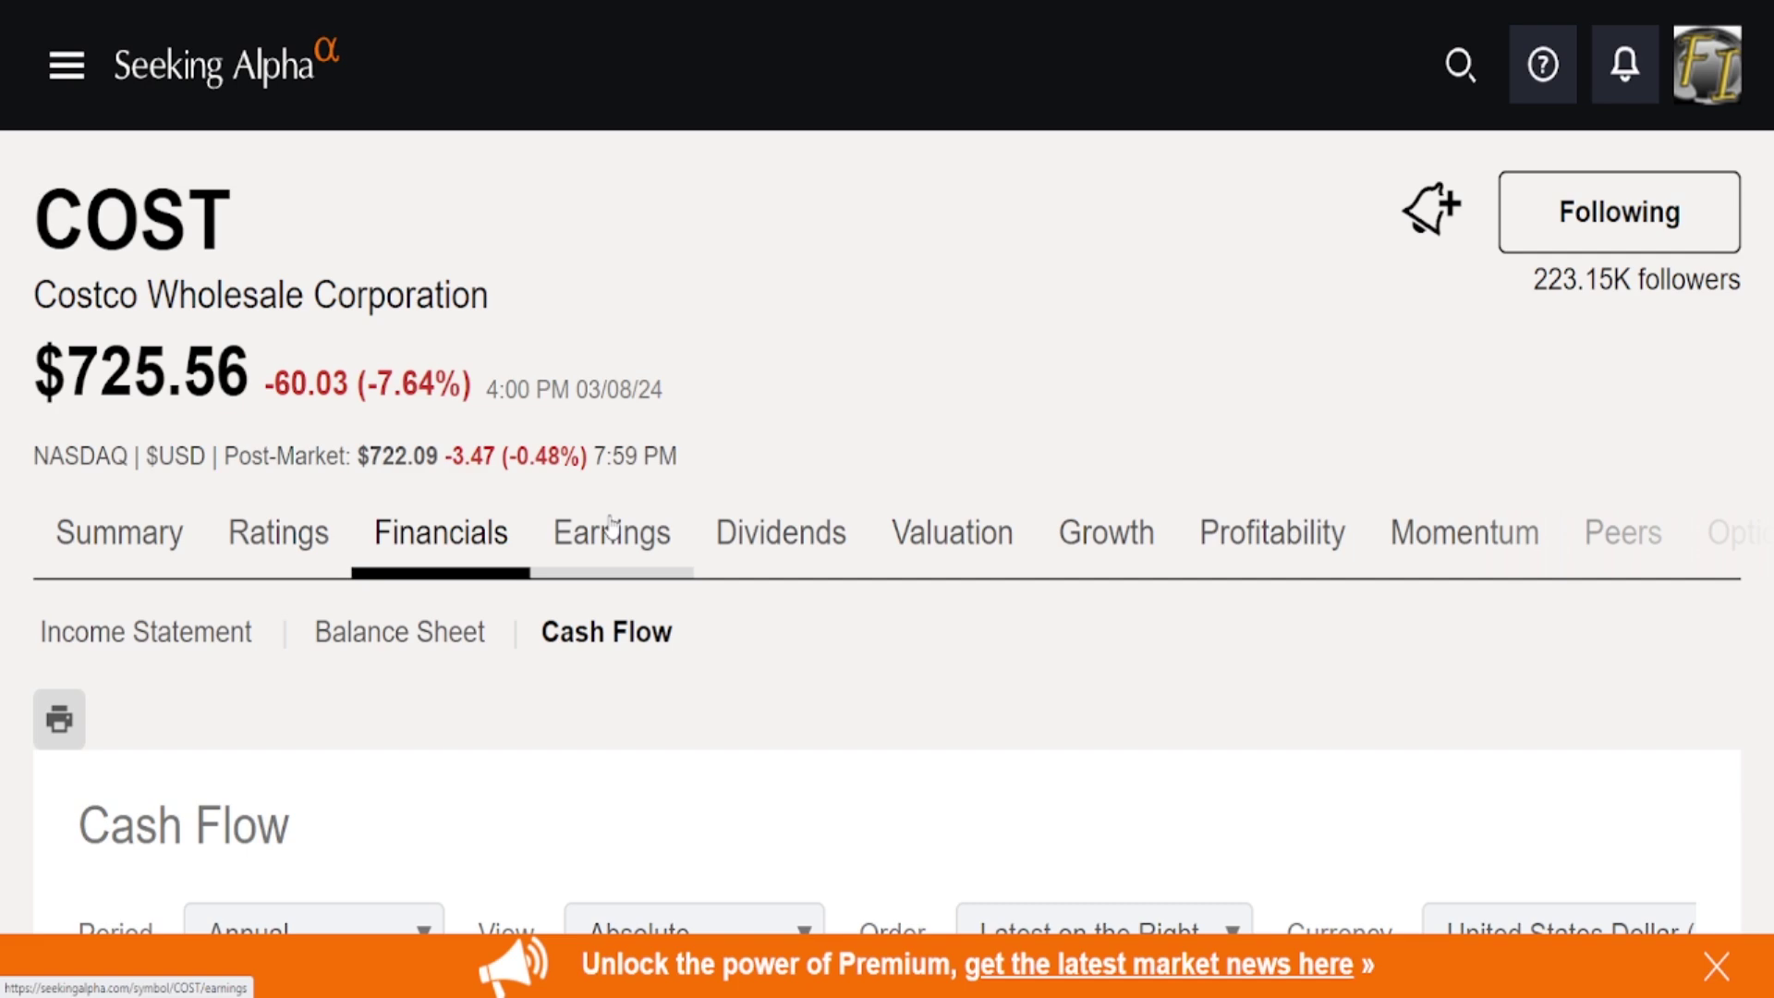
pyautogui.scroll(-7, 786, 683)
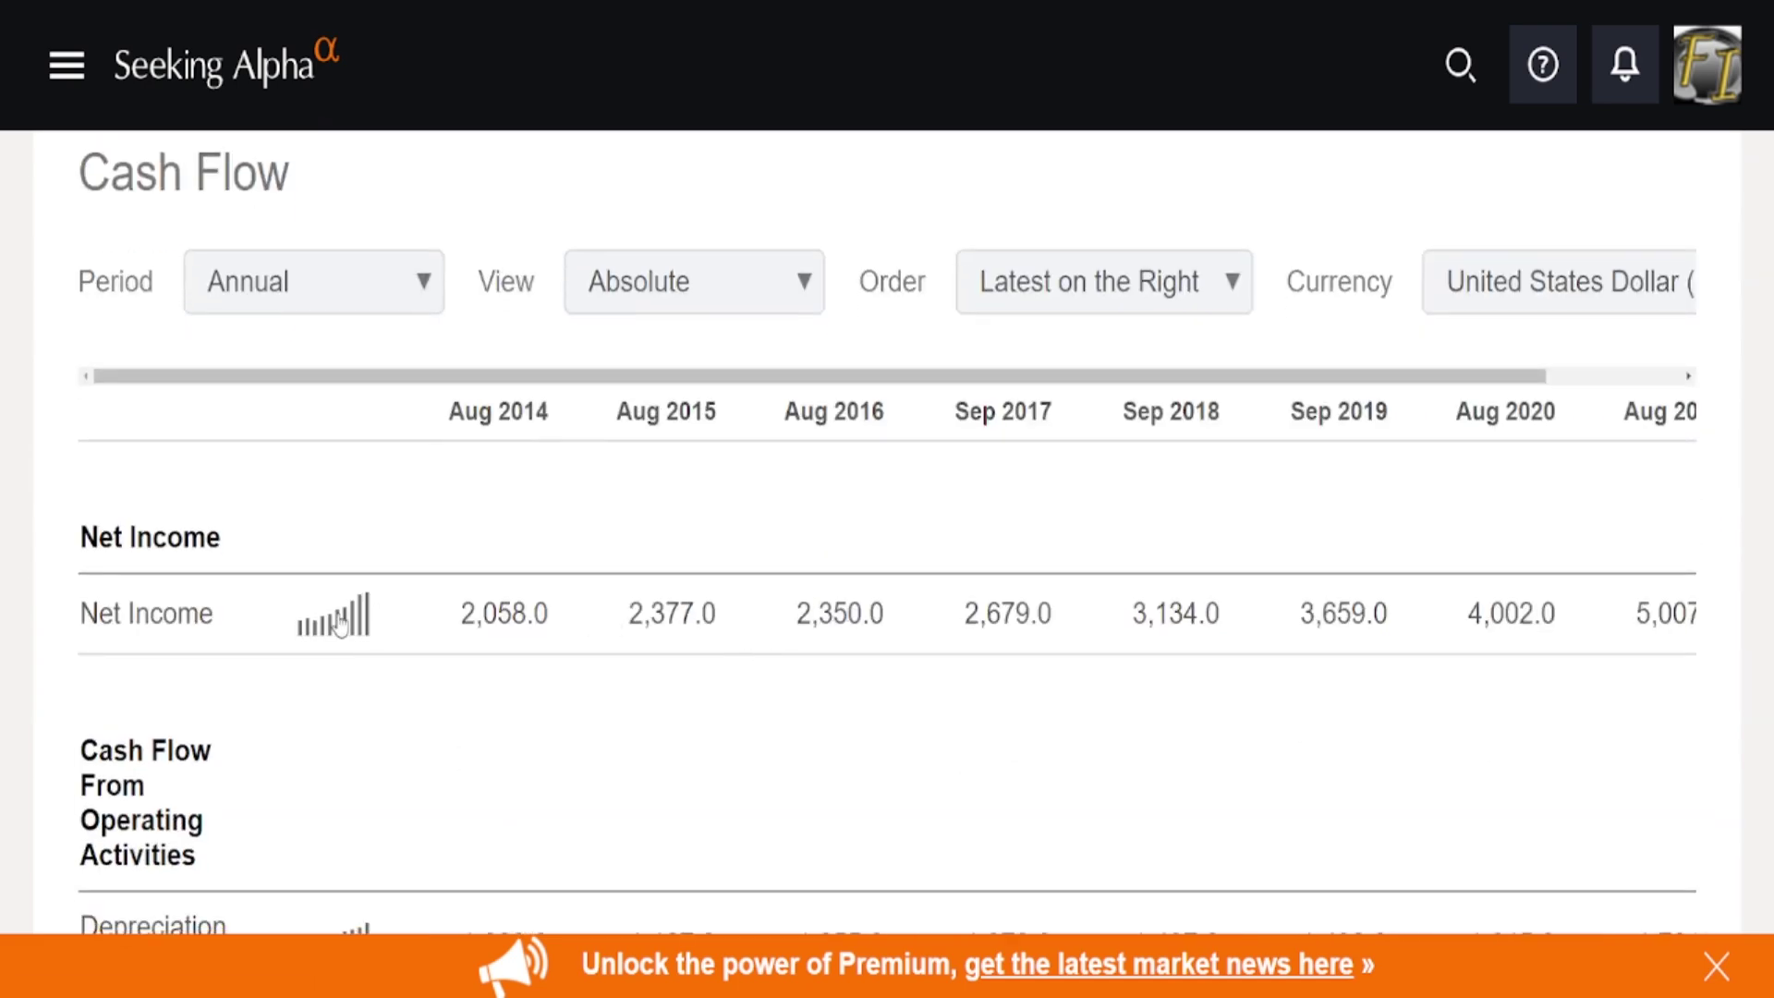
pyautogui.moveTo(341, 625)
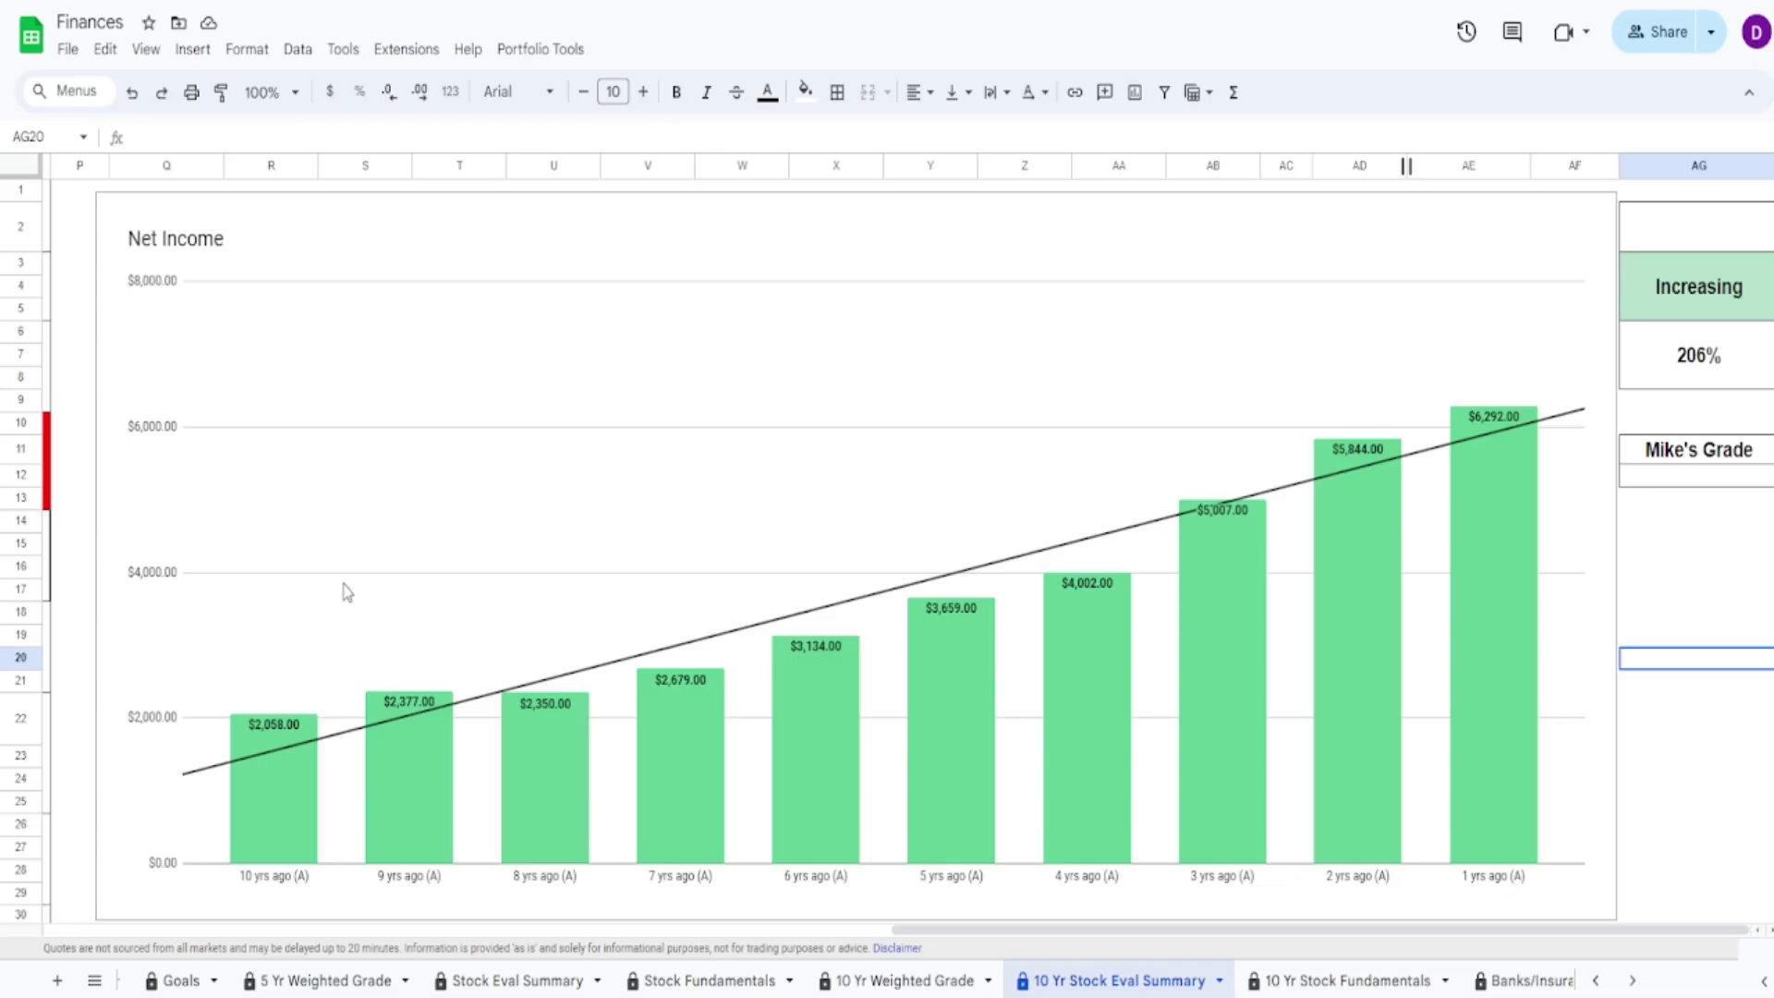
# Compare the Net Income chart with the yearly Net Income row in Seeking Alpha's cash flow statement, through the latest column
pyautogui.click(284, 763)
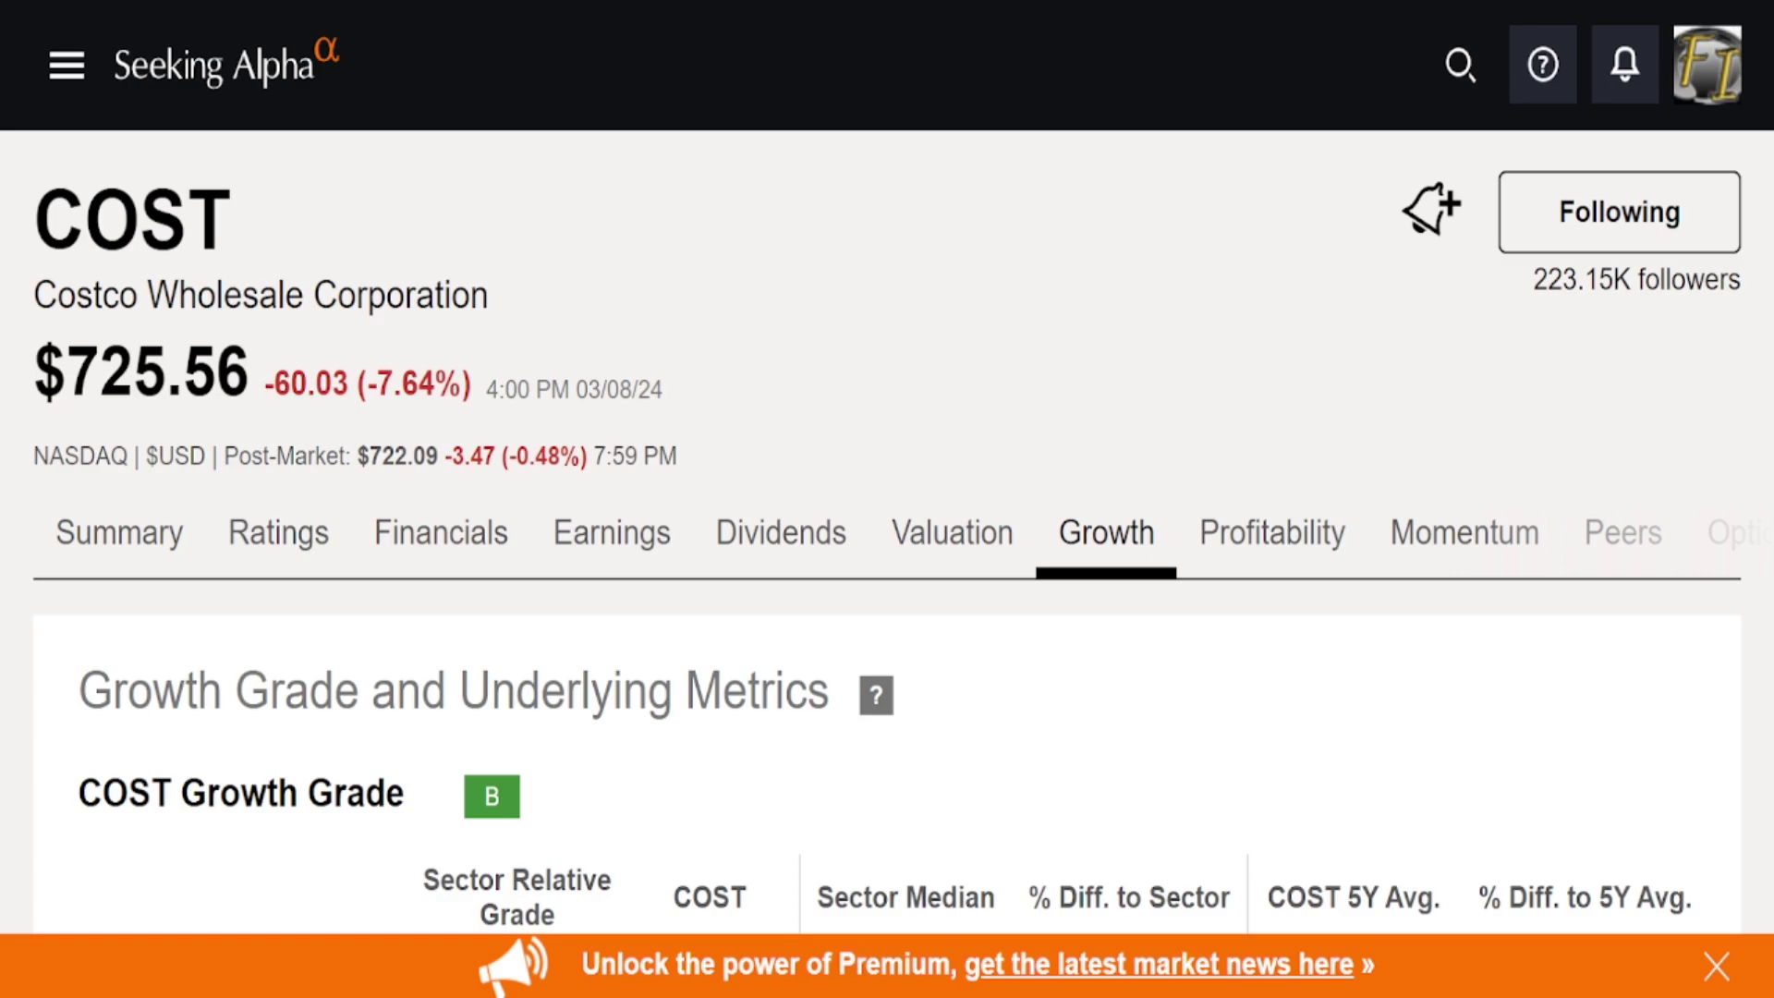
pyautogui.scroll(-3, 1037, 370)
pyautogui.scroll(2, 1038, 348)
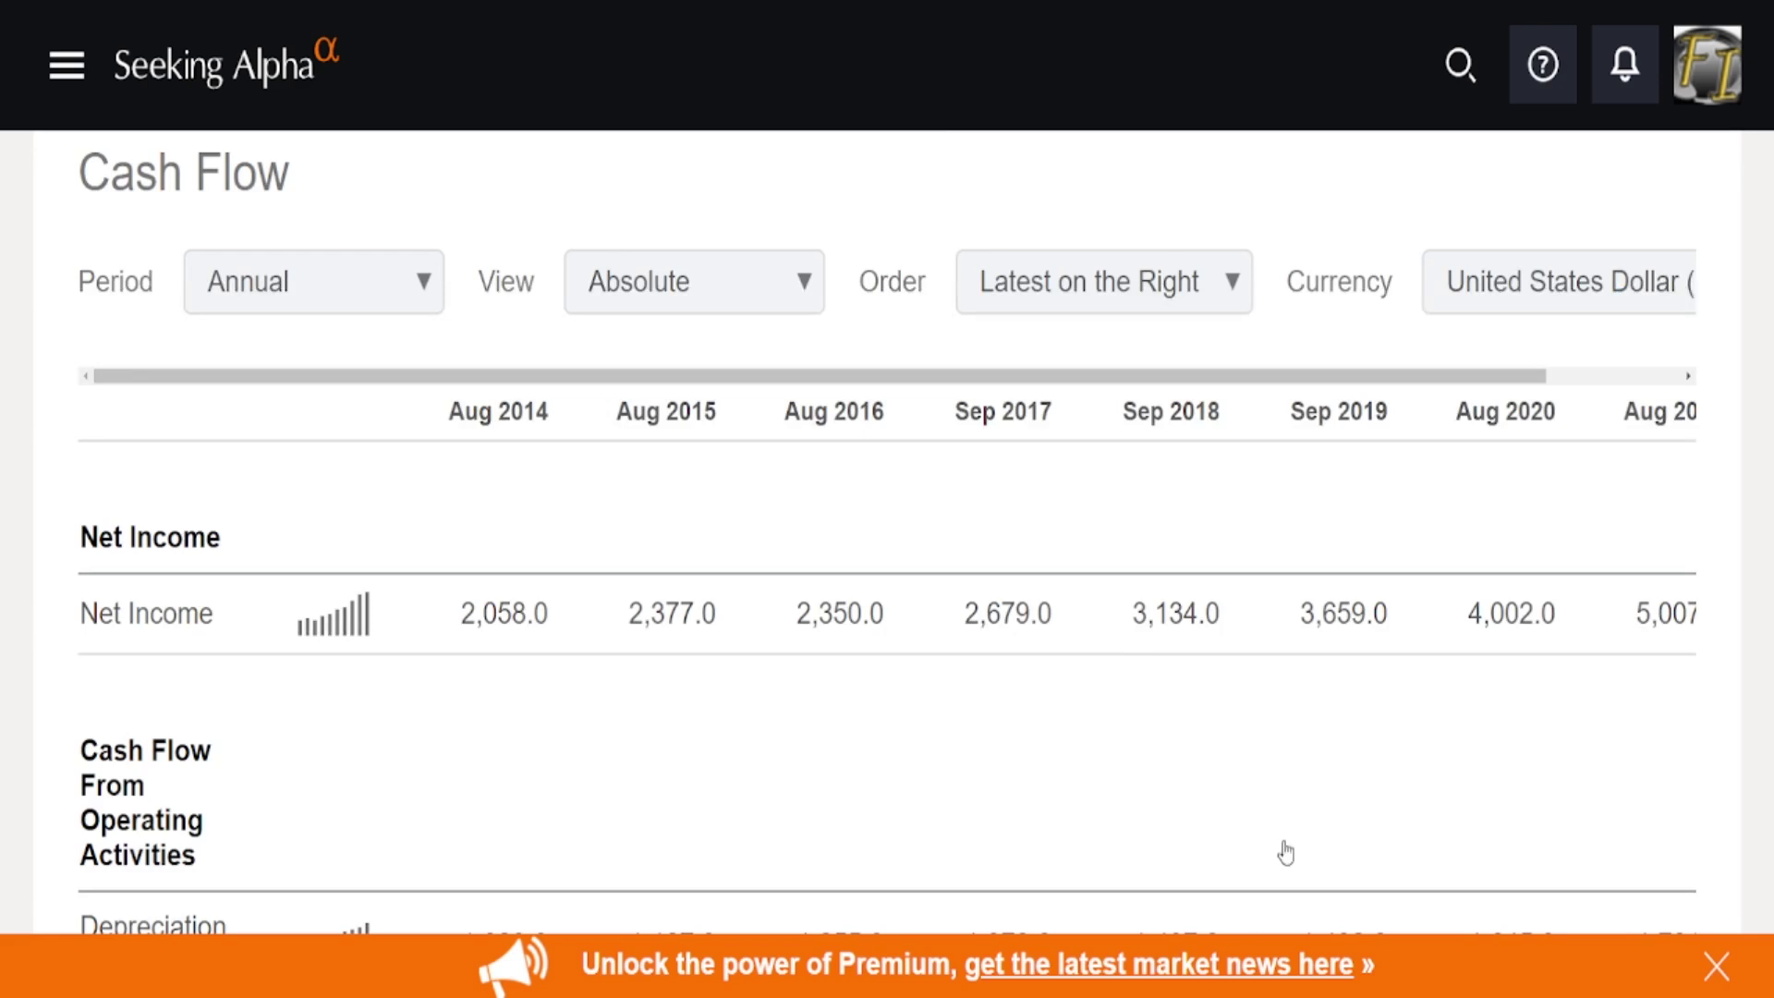
pyautogui.moveTo(1427, 589); pyautogui.dragTo(1570, 619)
pyautogui.click(1528, 613)
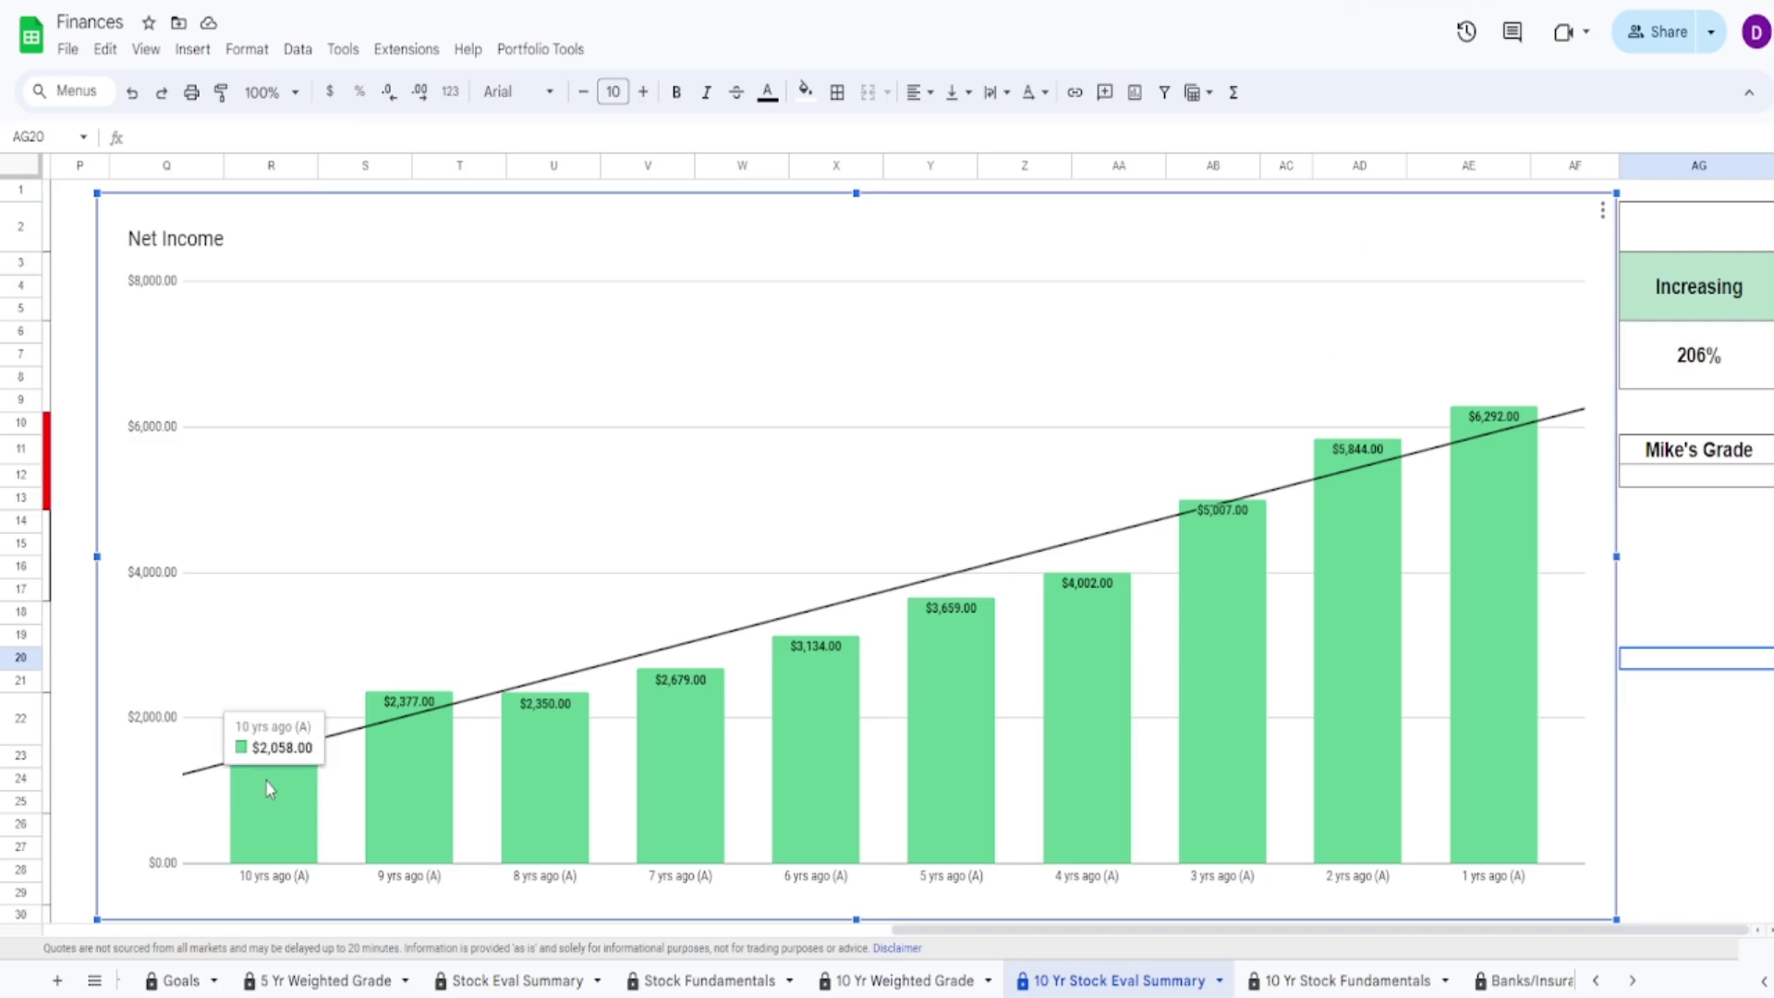
# Back in the spreadsheet, examine the Net Income chart's growth percentage and its bars for the latest and earliest years
pyautogui.moveTo(1473, 631)
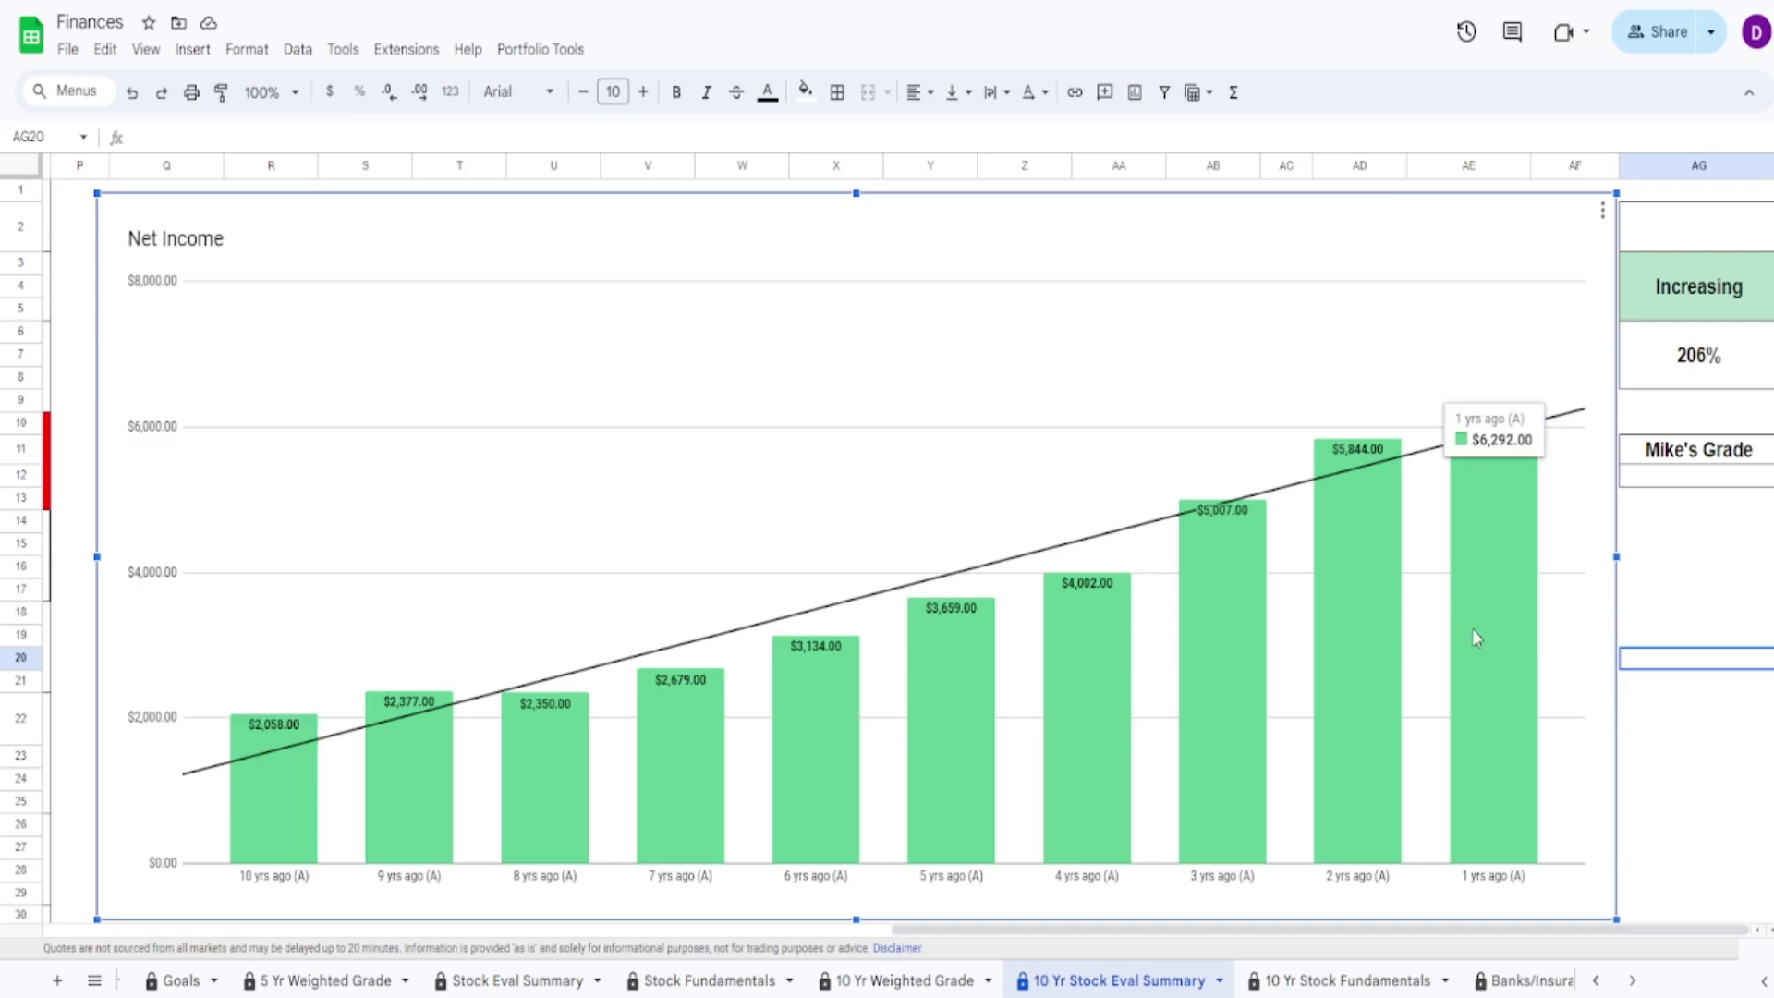
pyautogui.click(1734, 365)
pyautogui.click(645, 647)
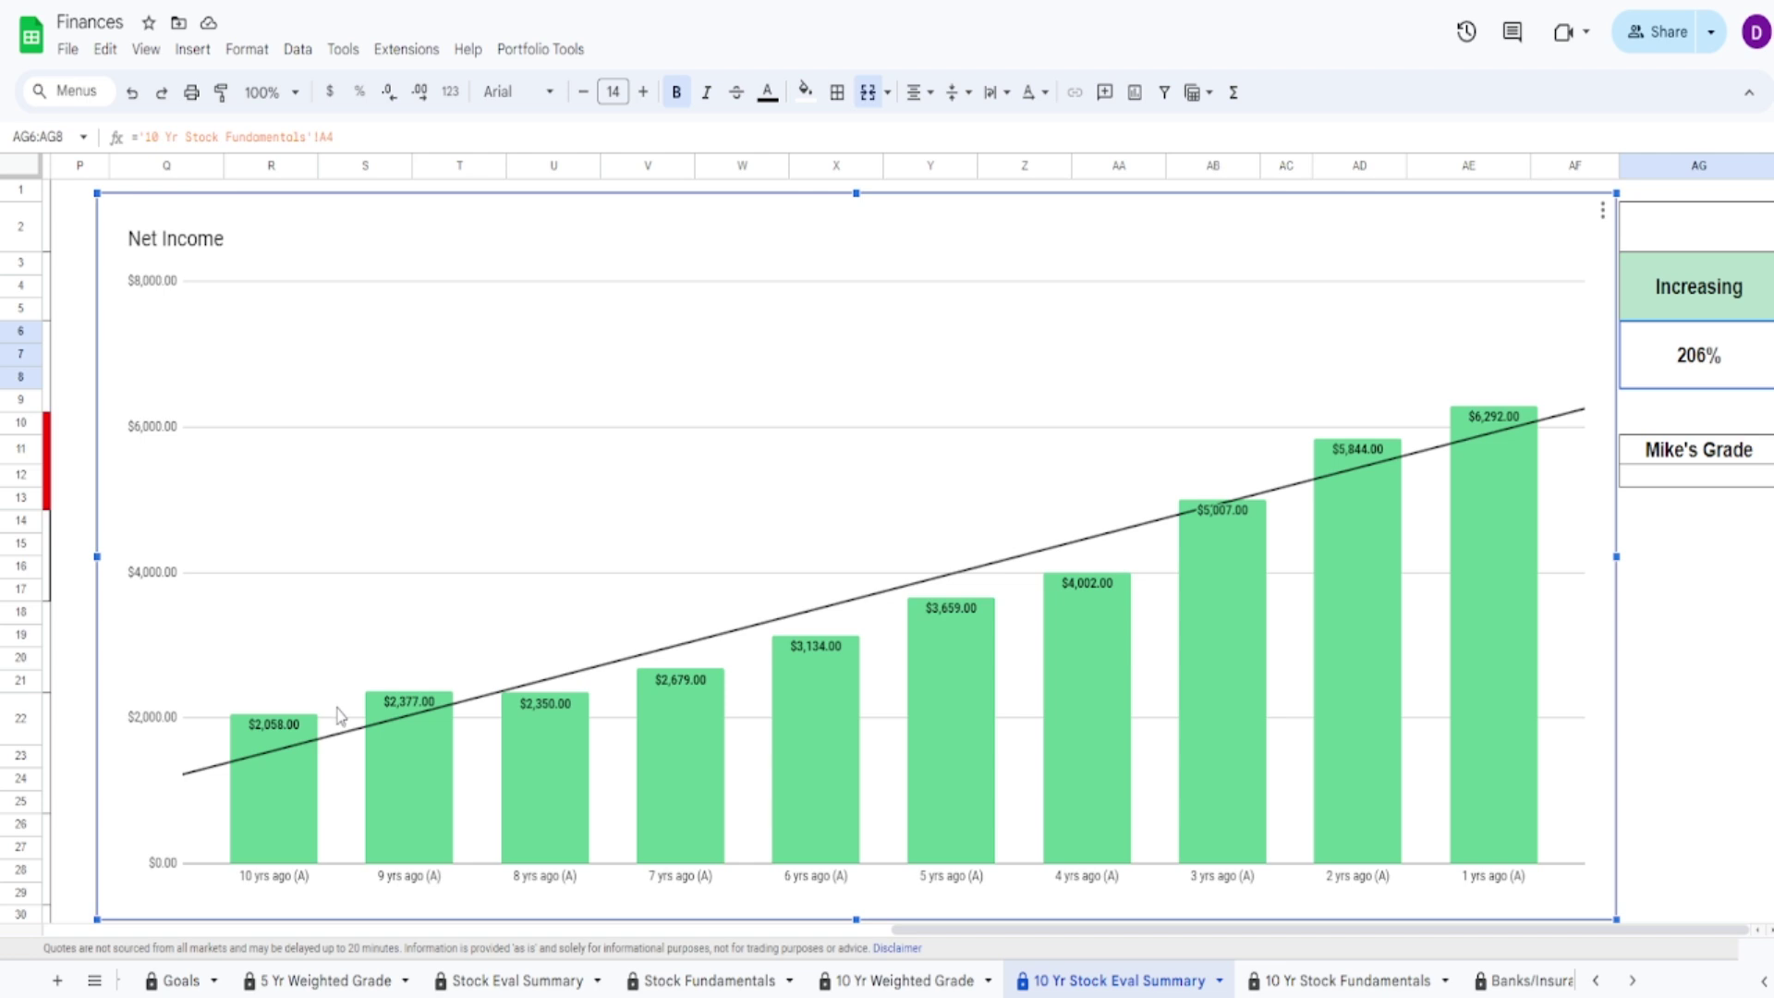
pyautogui.moveTo(400, 778)
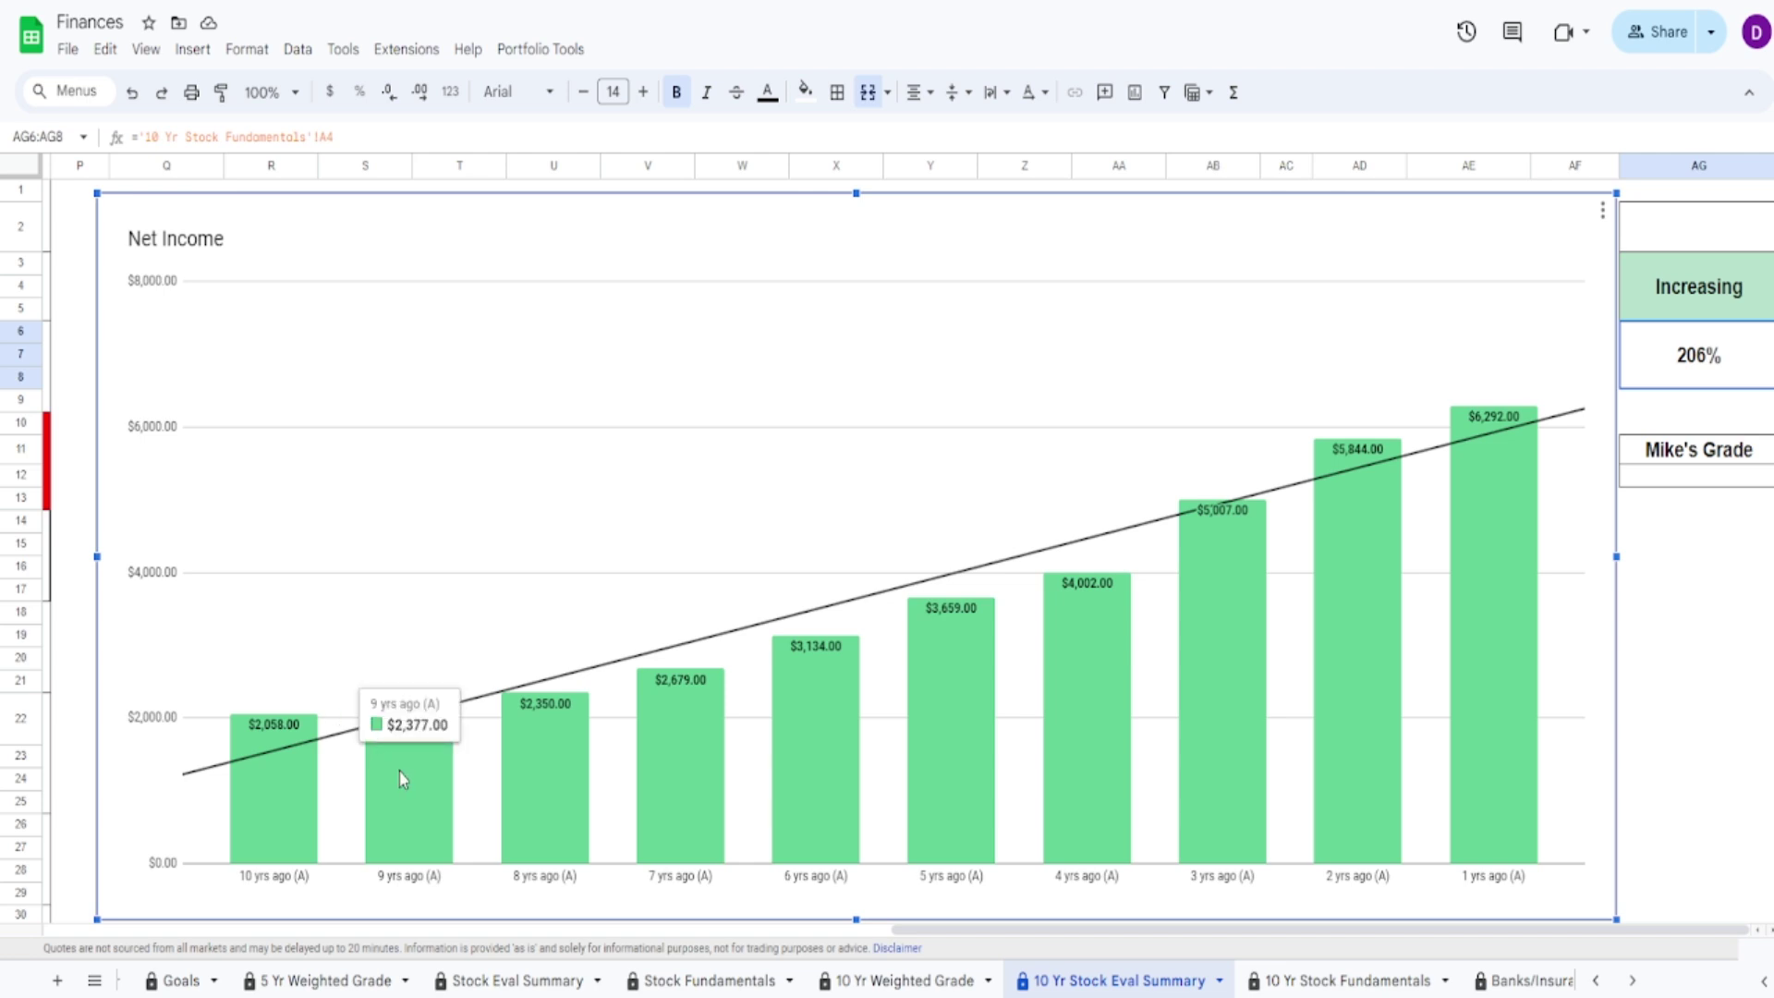
pyautogui.moveTo(504, 754)
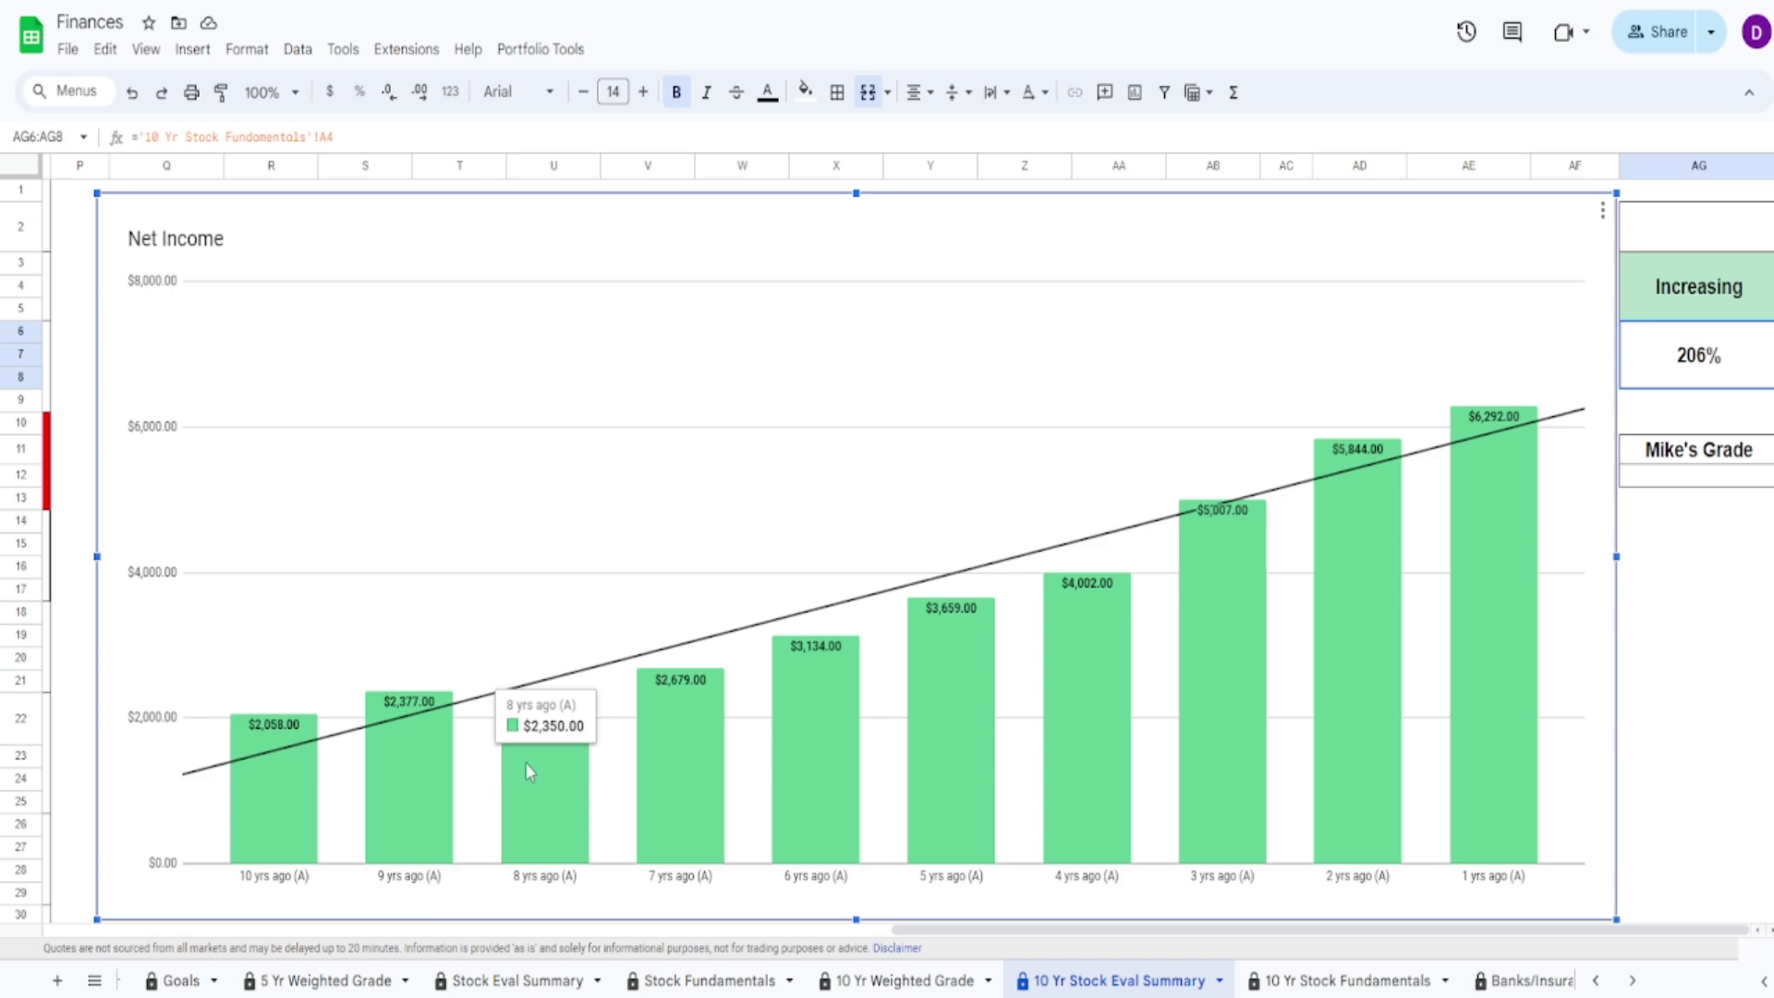
pyautogui.moveTo(393, 744)
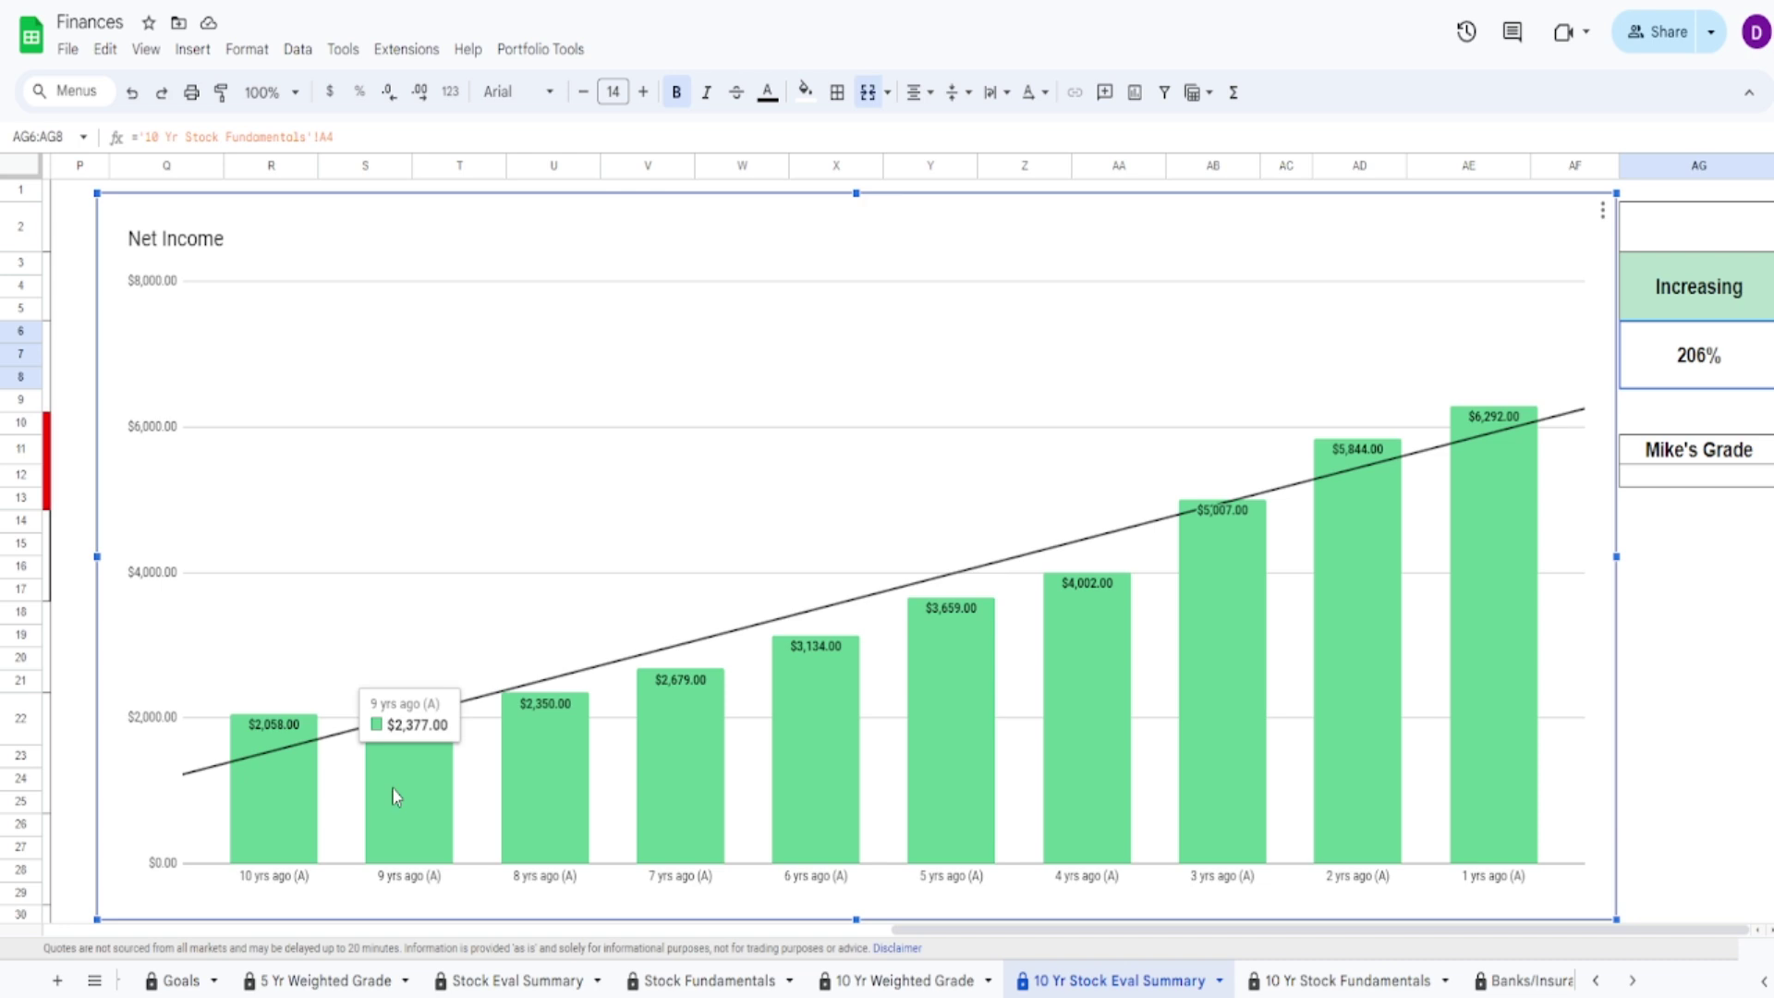
# Enter 100% in the Net Income chart's grade cell and in the cell above its Increasing label
pyautogui.click(1670, 481)
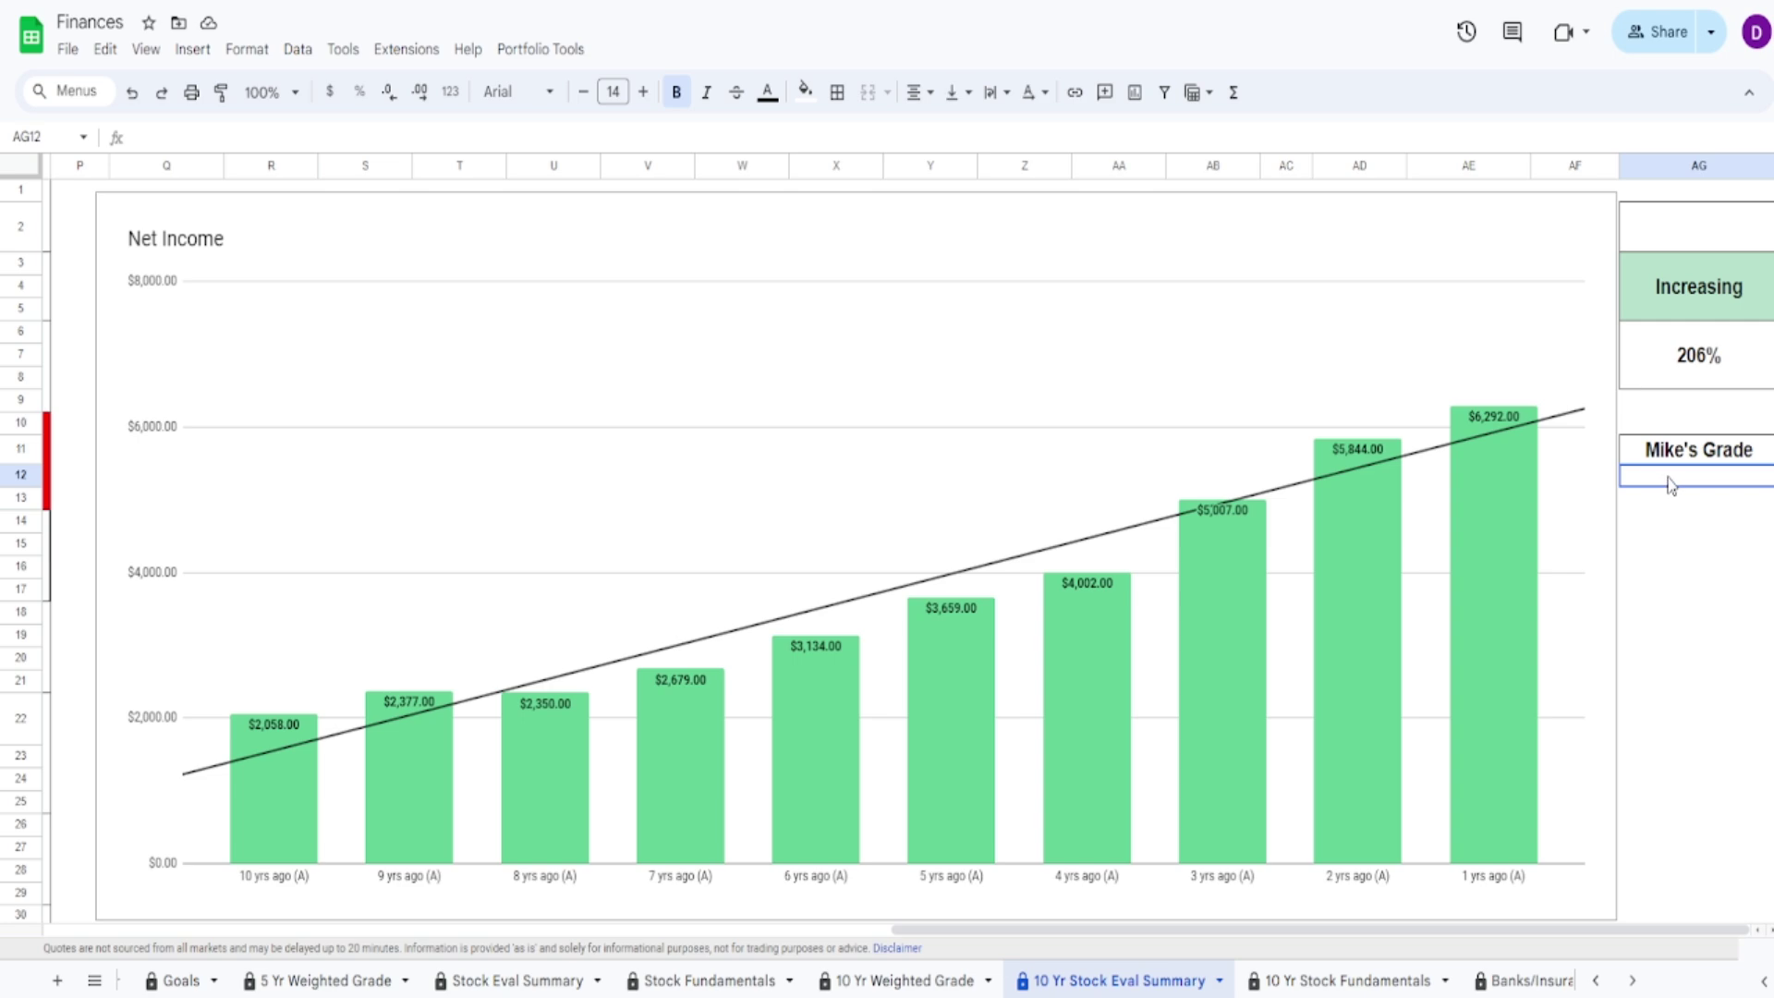
pyautogui.write('100')
pyautogui.click(1685, 247)
pyautogui.write('100')
pyautogui.press('Return')
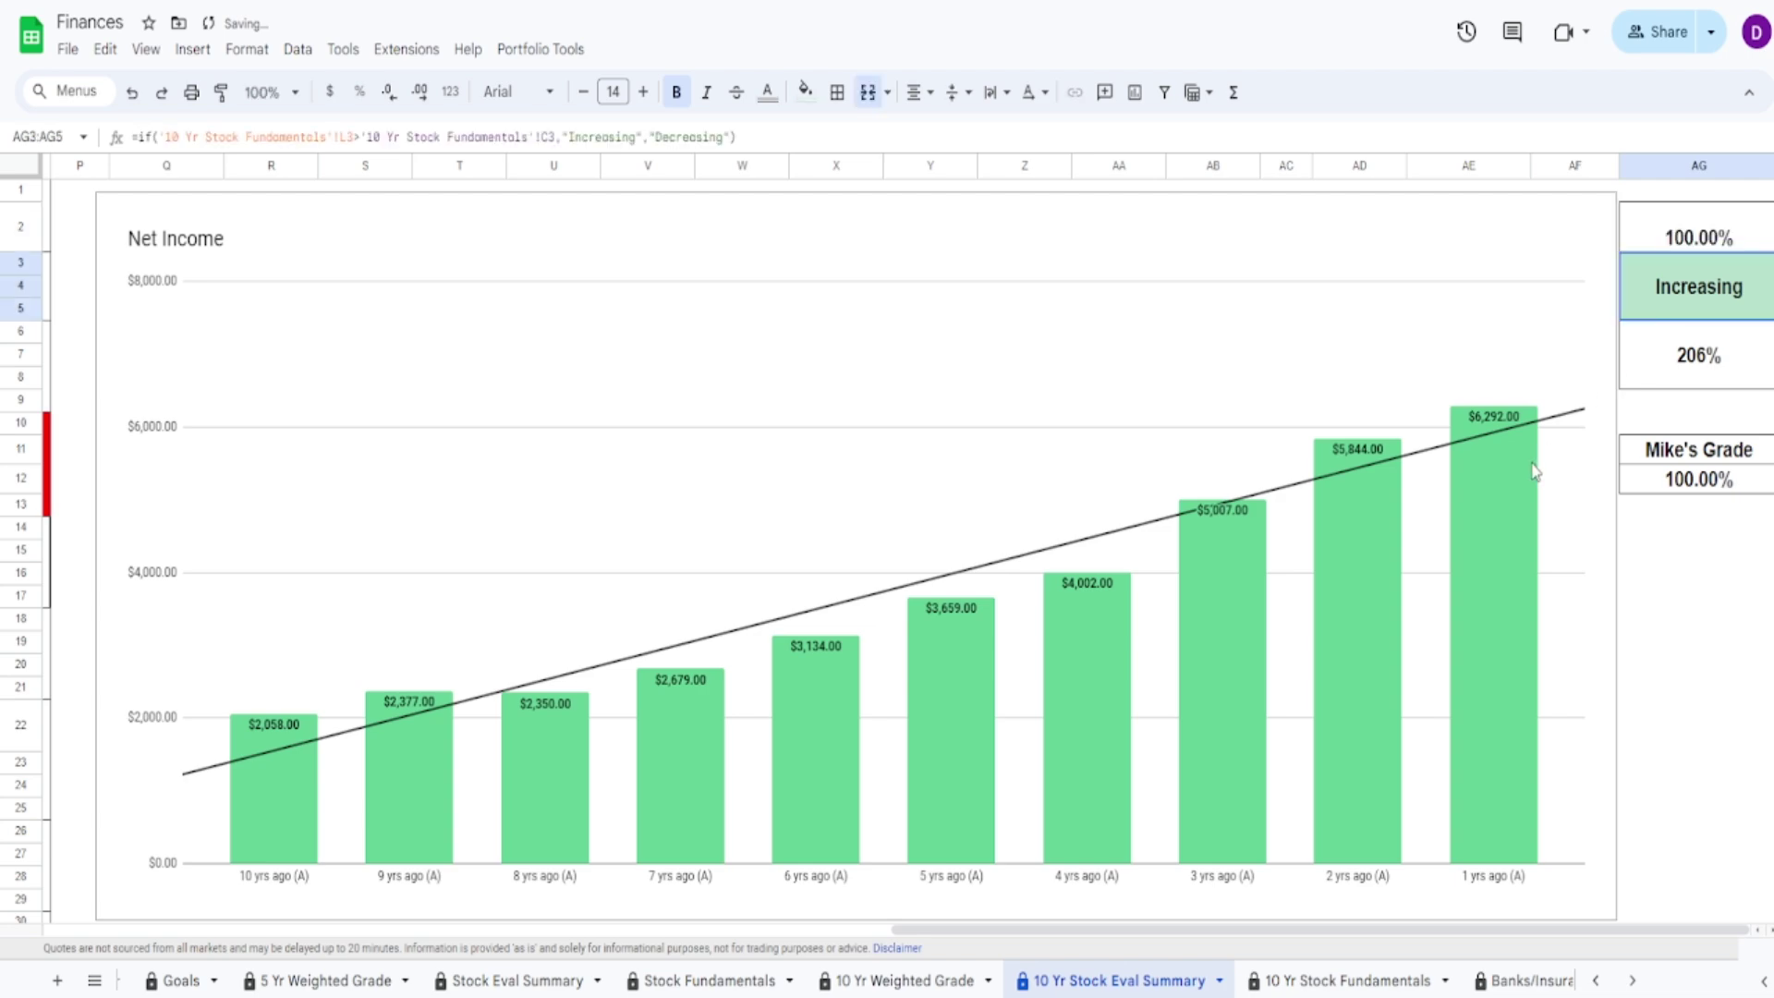
# Examine the Free Cash Flow chart's first and last yearly bars, growth percentage and ten-year average
pyautogui.scroll(-10, 1534, 472)
pyautogui.scroll(2, 1534, 476)
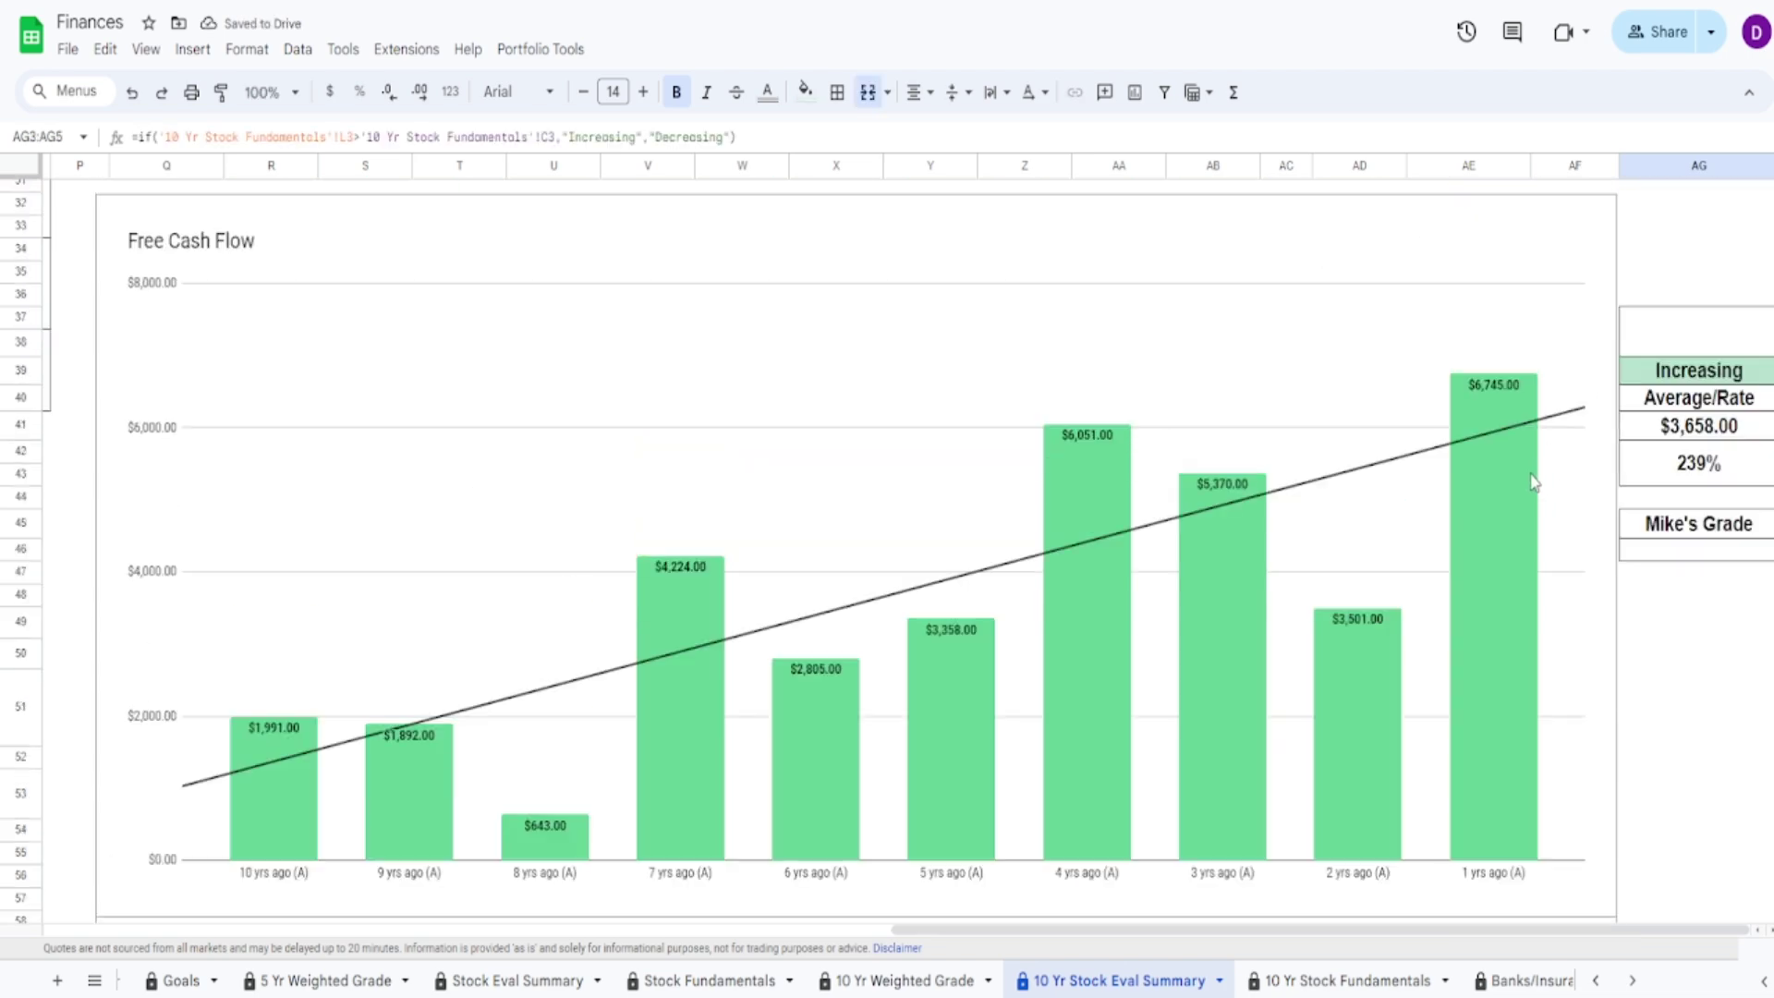
pyautogui.click(679, 610)
pyautogui.moveTo(275, 784)
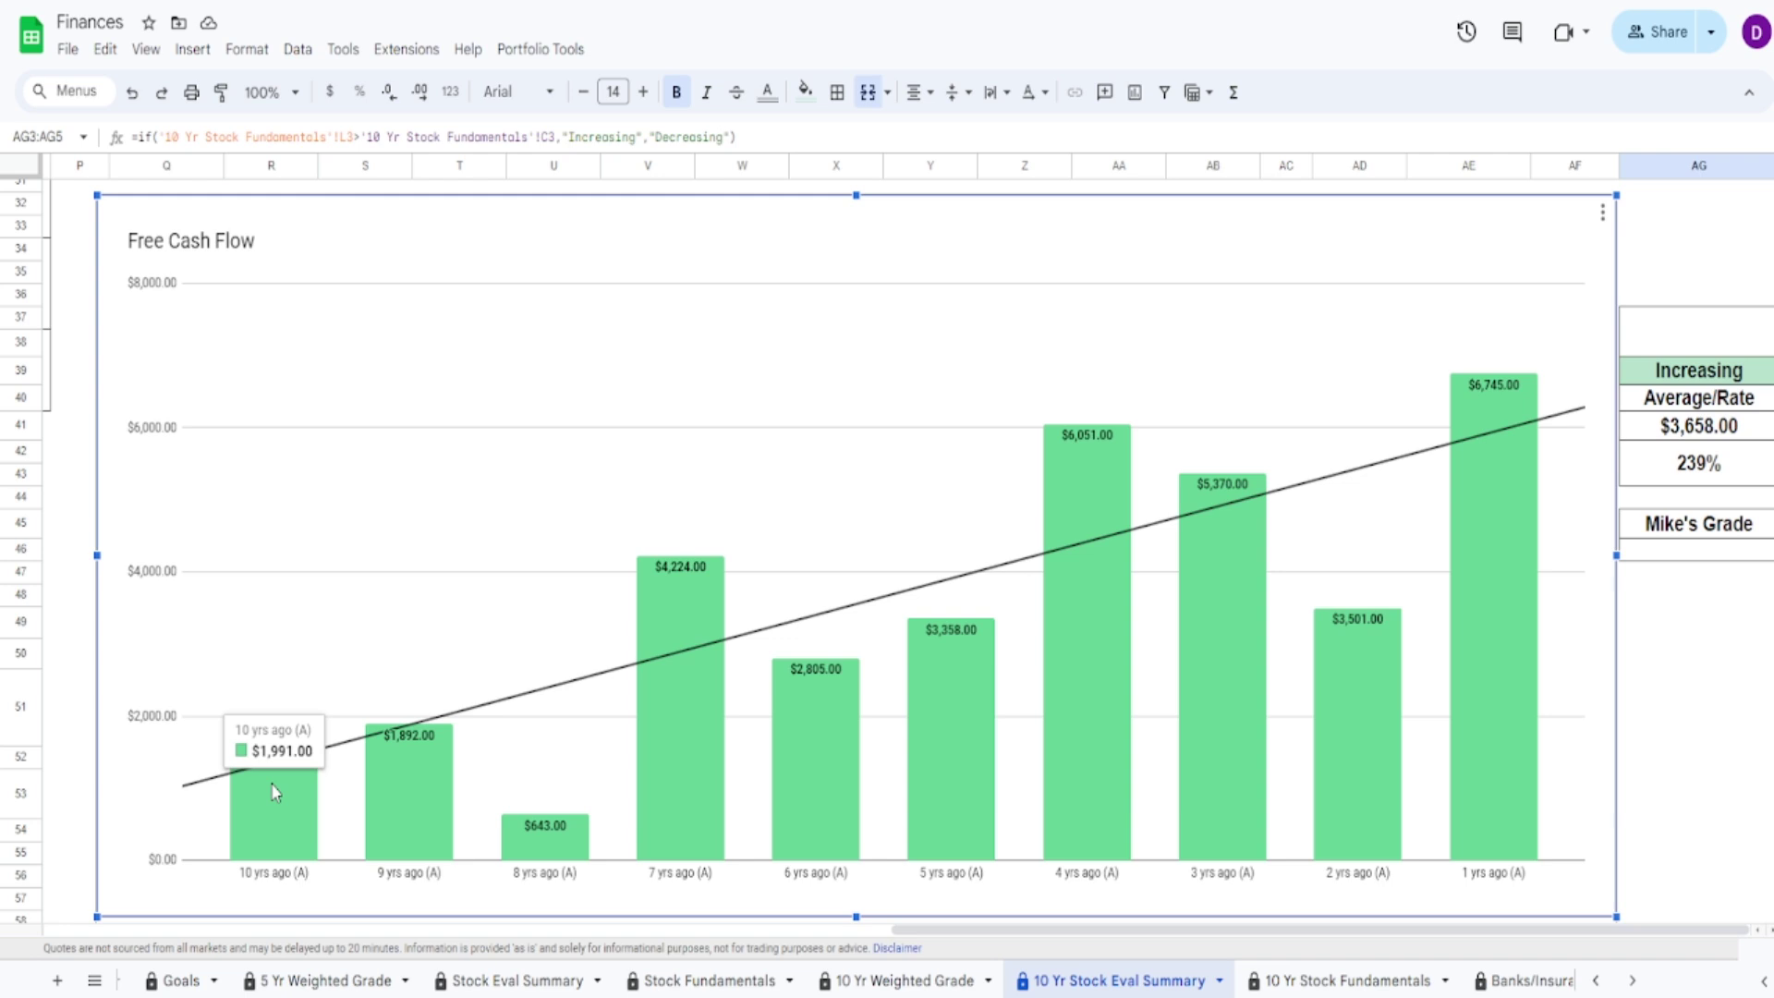
pyautogui.moveTo(1466, 620)
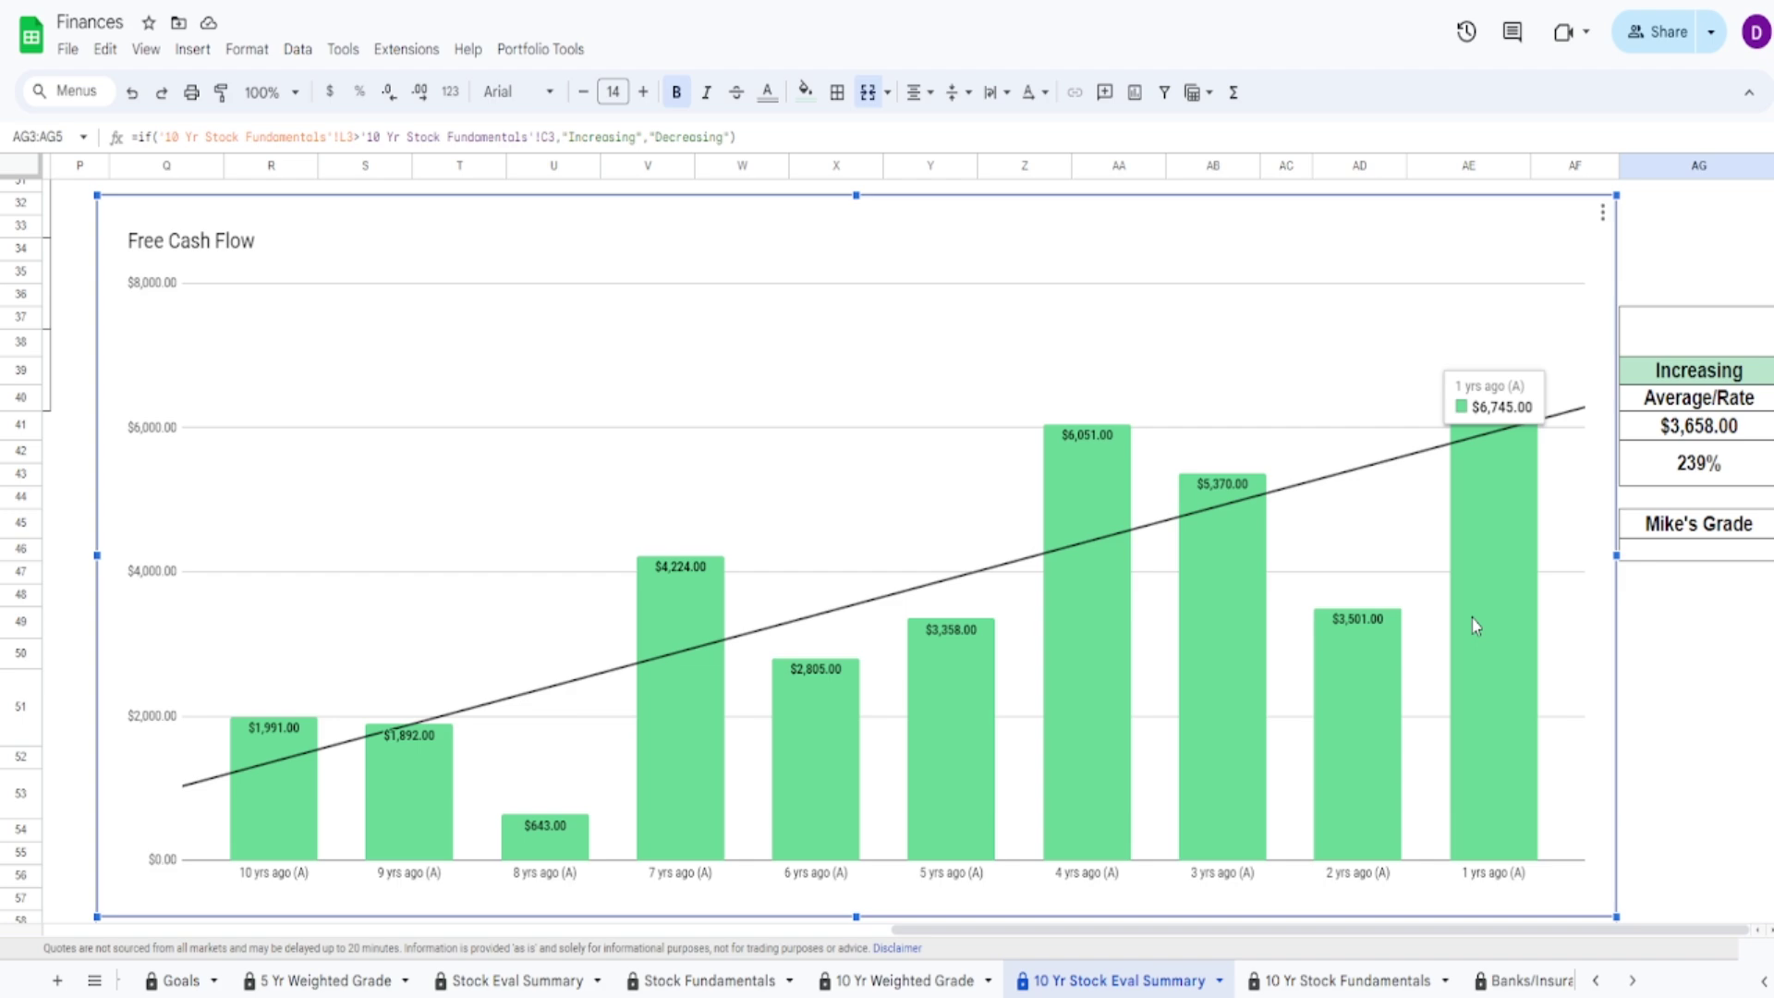
pyautogui.click(1724, 458)
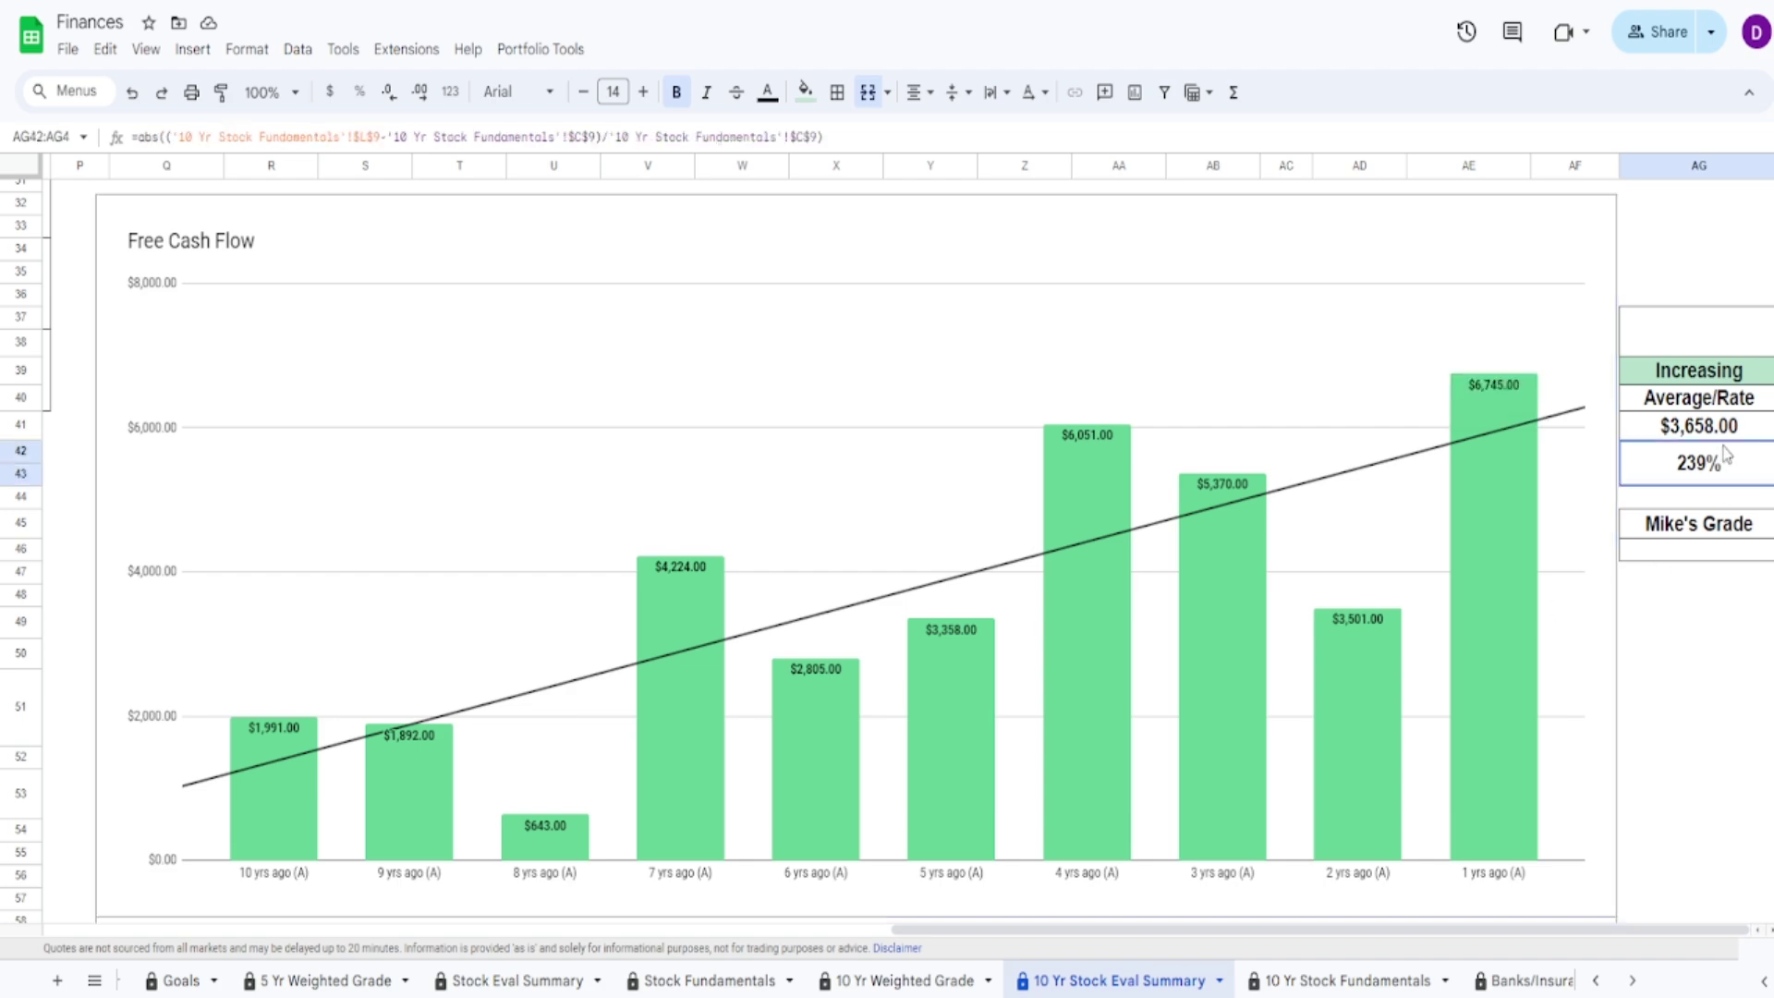
pyautogui.click(1655, 432)
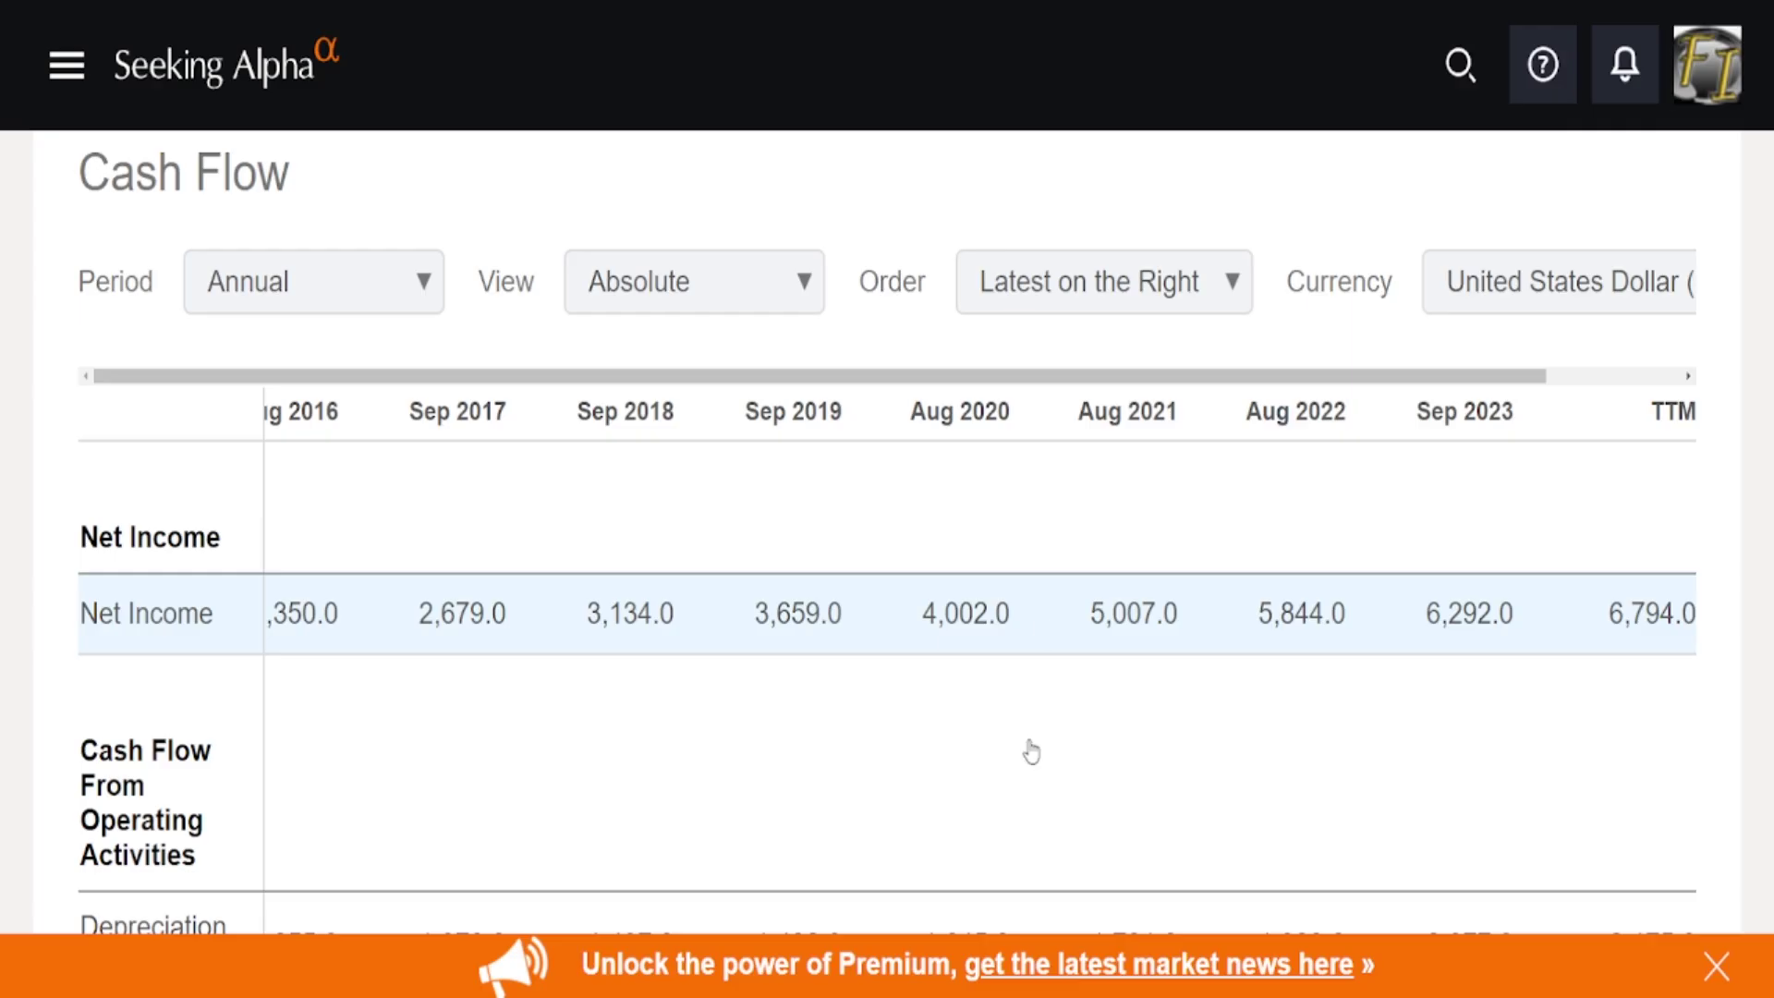
# On Seeking Alpha, compare Costco's cash from operations and capital expenditure for Aug 2021 and Aug 2022 in the cash flow statement
pyautogui.scroll(-6, 1026, 748)
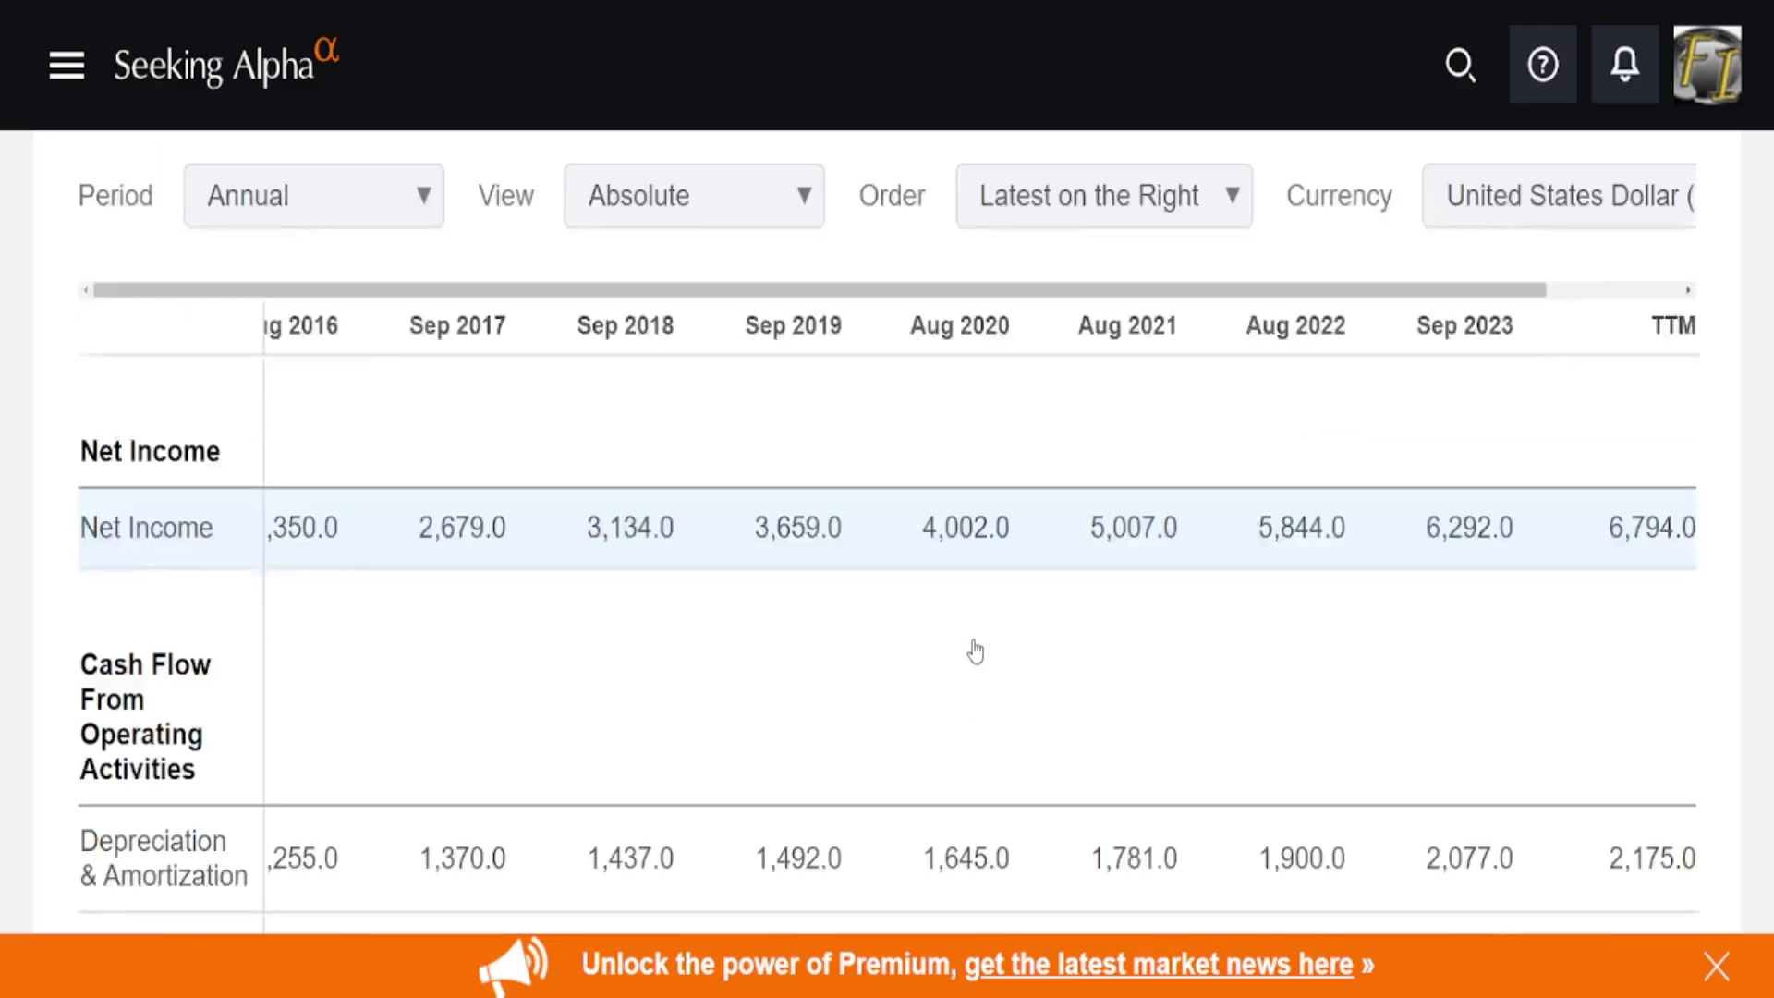
pyautogui.scroll(-10, 978, 651)
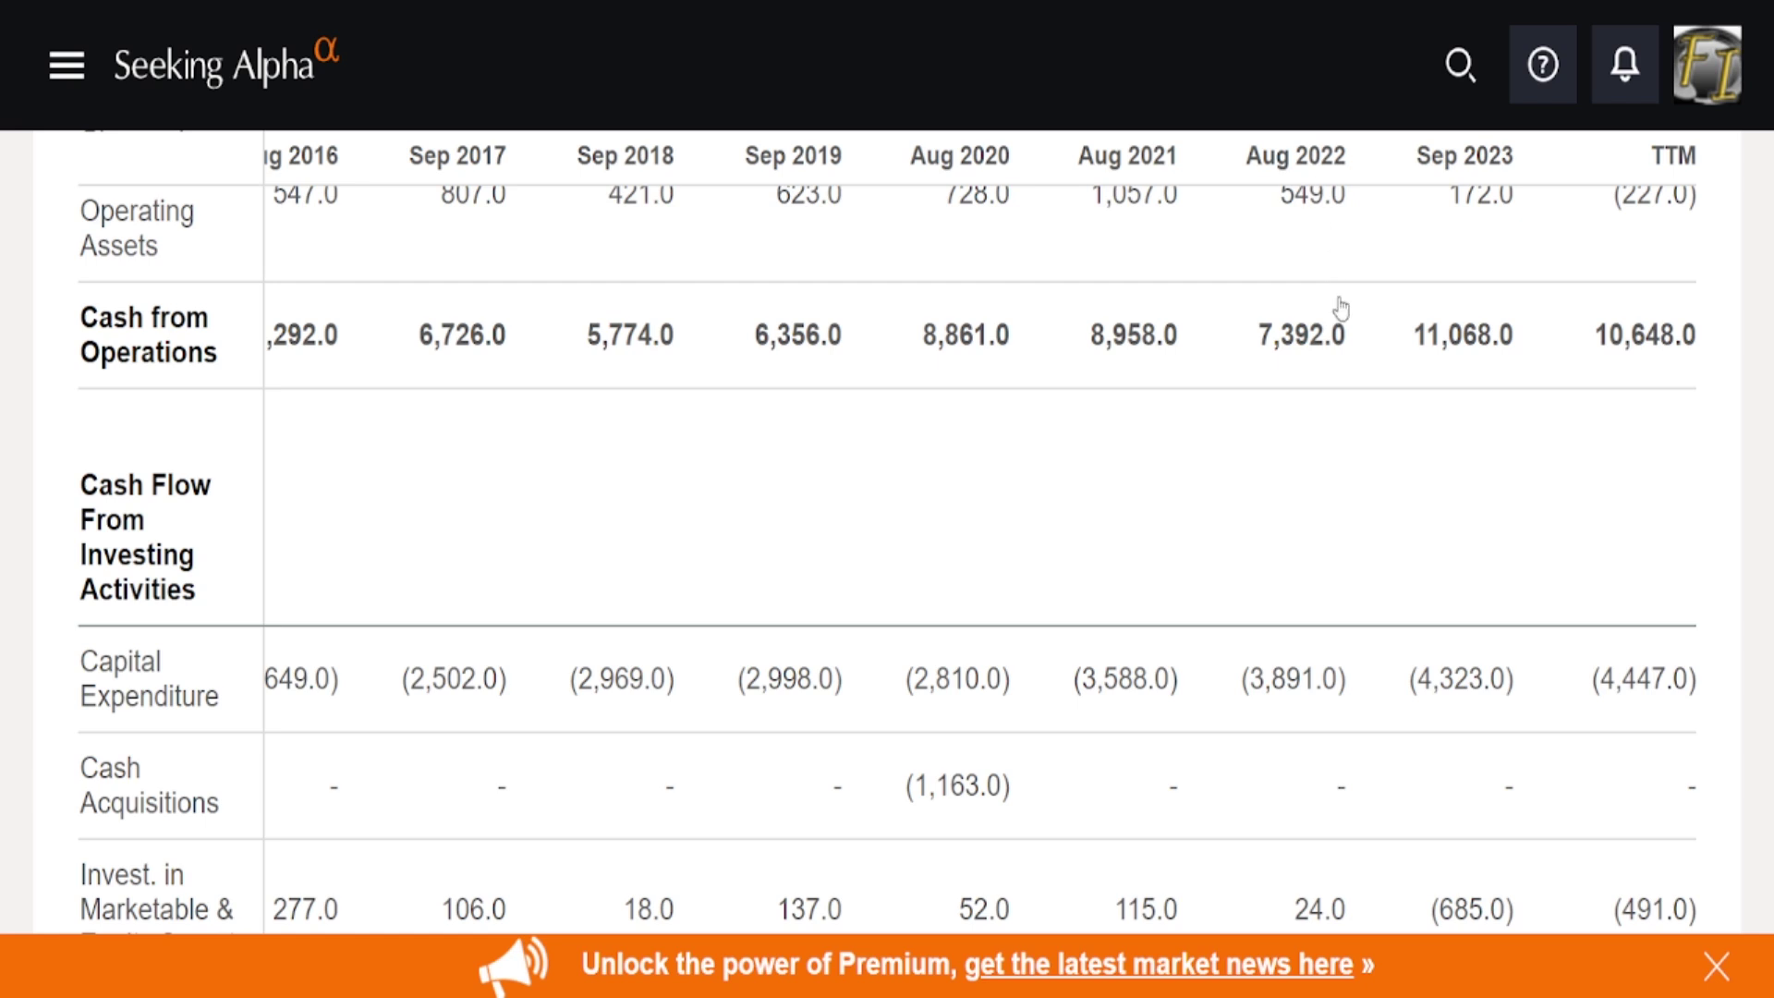
pyautogui.moveTo(1103, 347); pyautogui.dragTo(1339, 352)
pyautogui.click(1338, 352)
pyautogui.moveTo(1133, 681); pyautogui.dragTo(1374, 688)
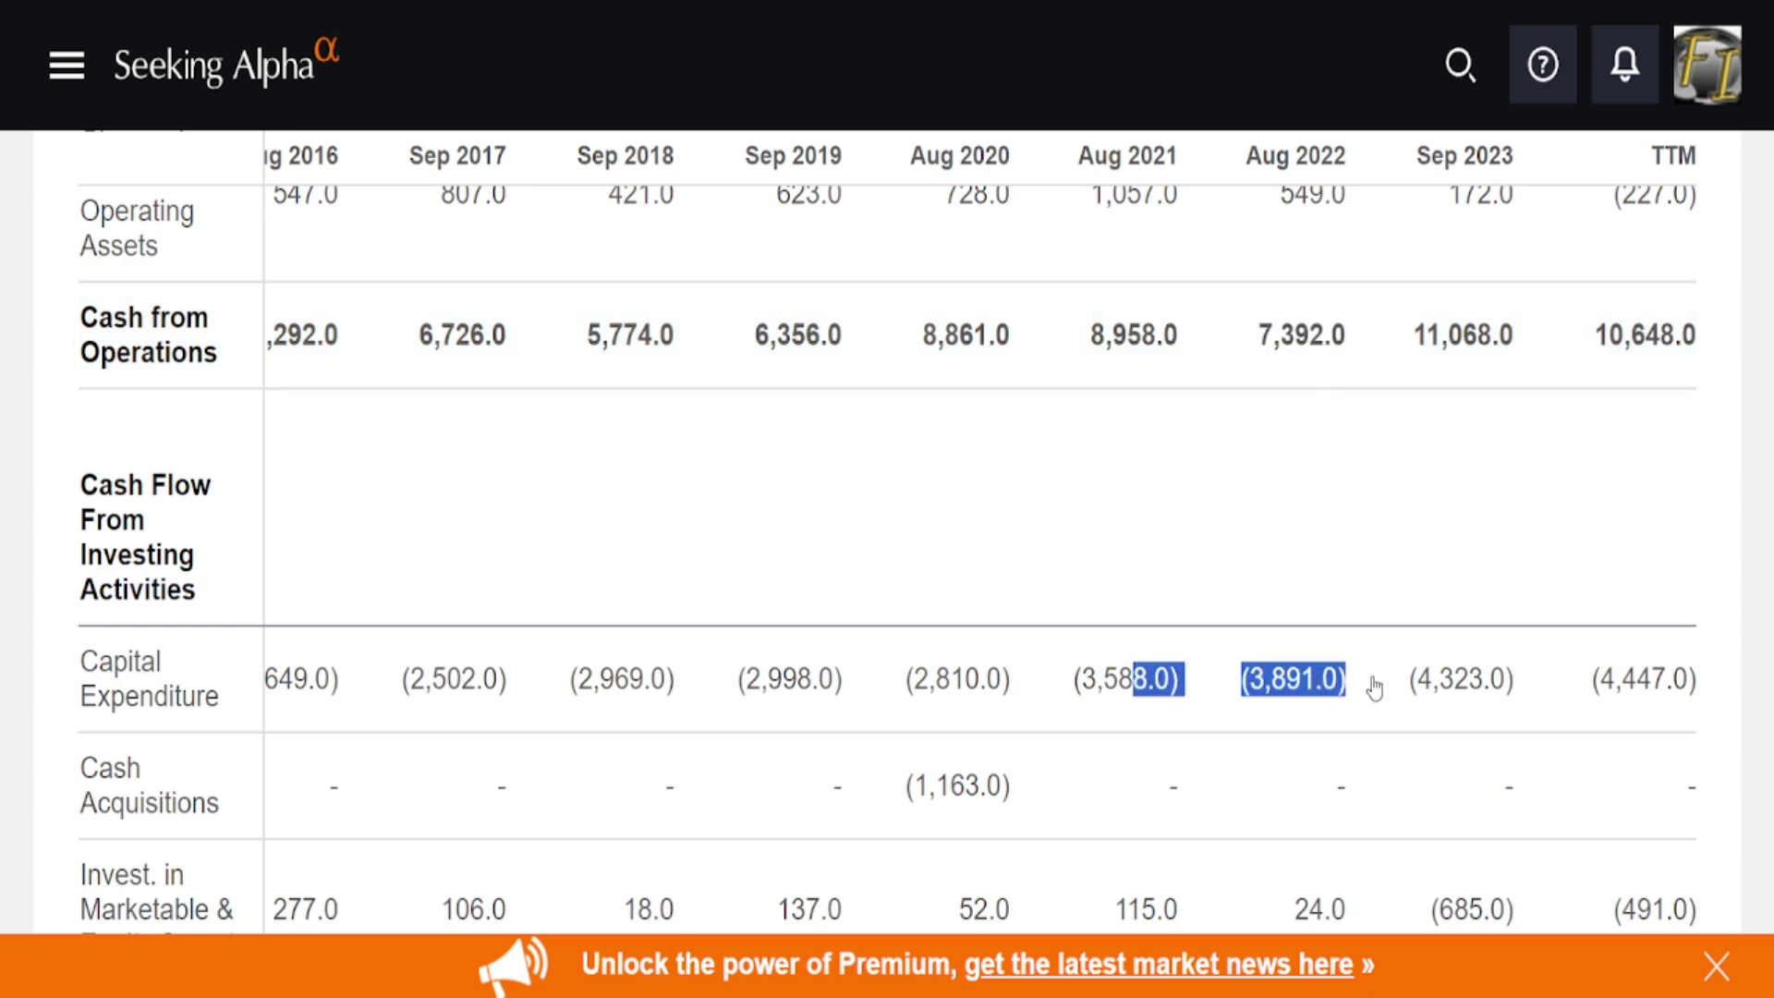
pyautogui.click(1276, 669)
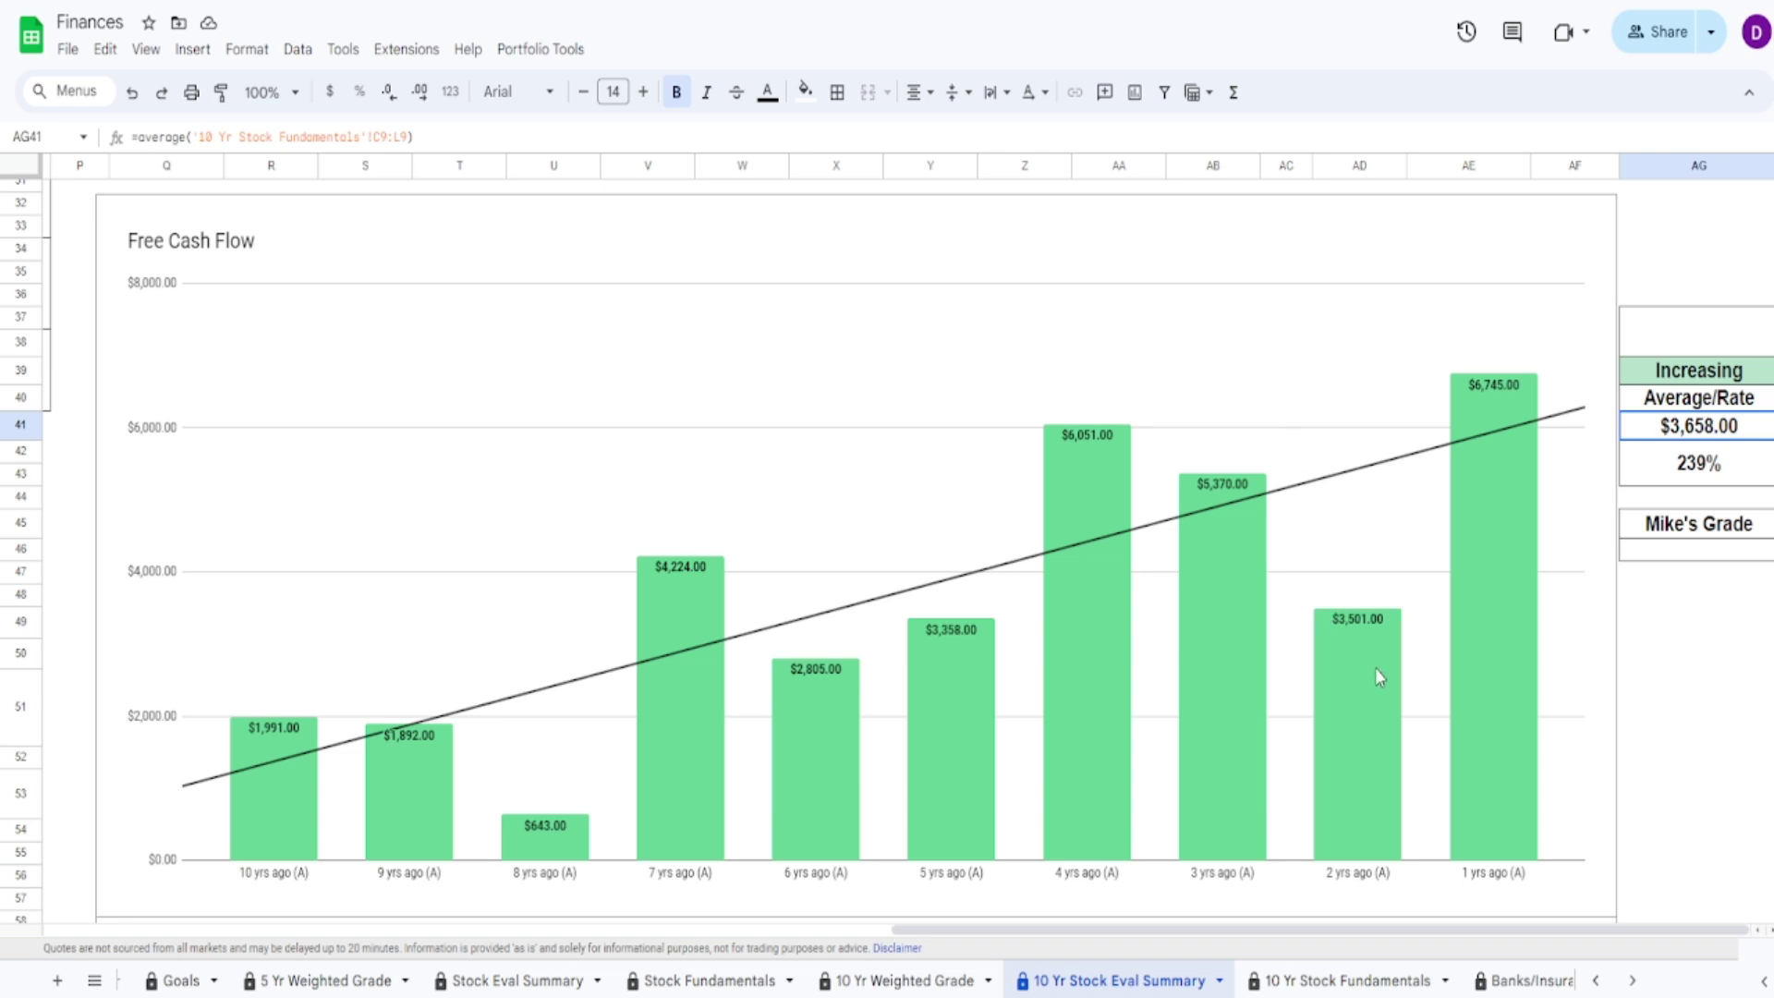
# Enter 75% in the grade cell beside the spreadsheet's Free Cash Flow chart
pyautogui.click(1688, 552)
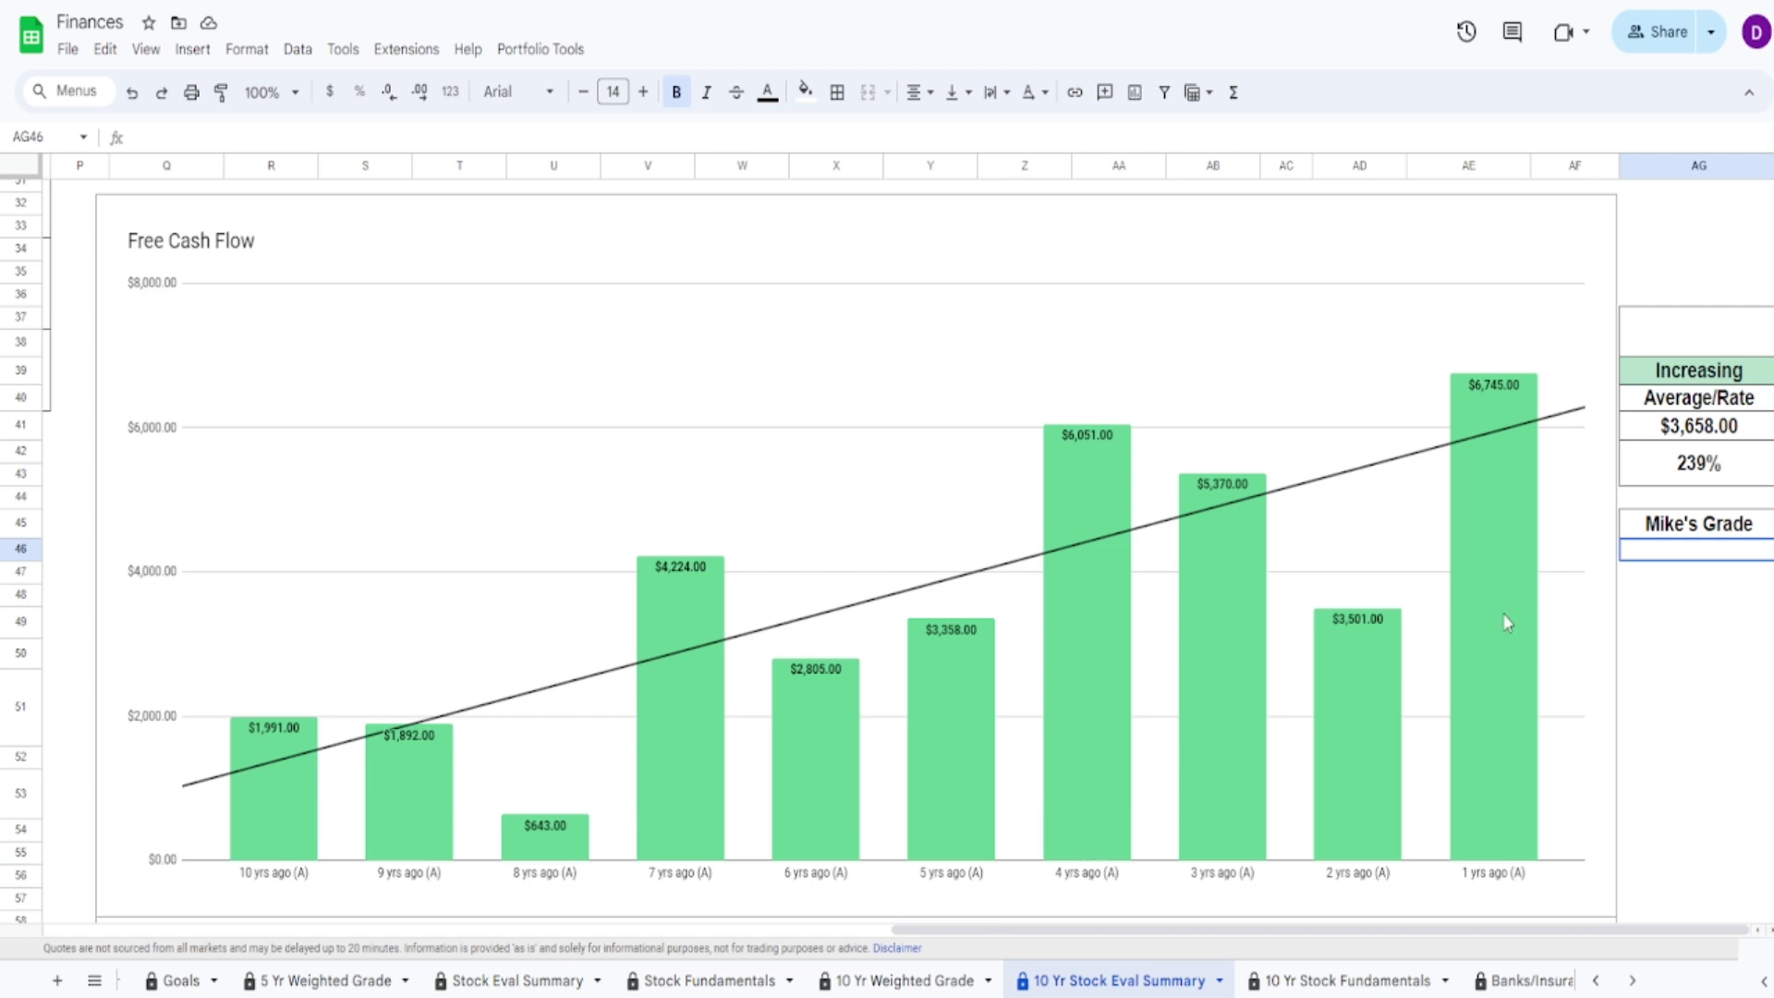
pyautogui.write('75%')
pyautogui.click(1742, 665)
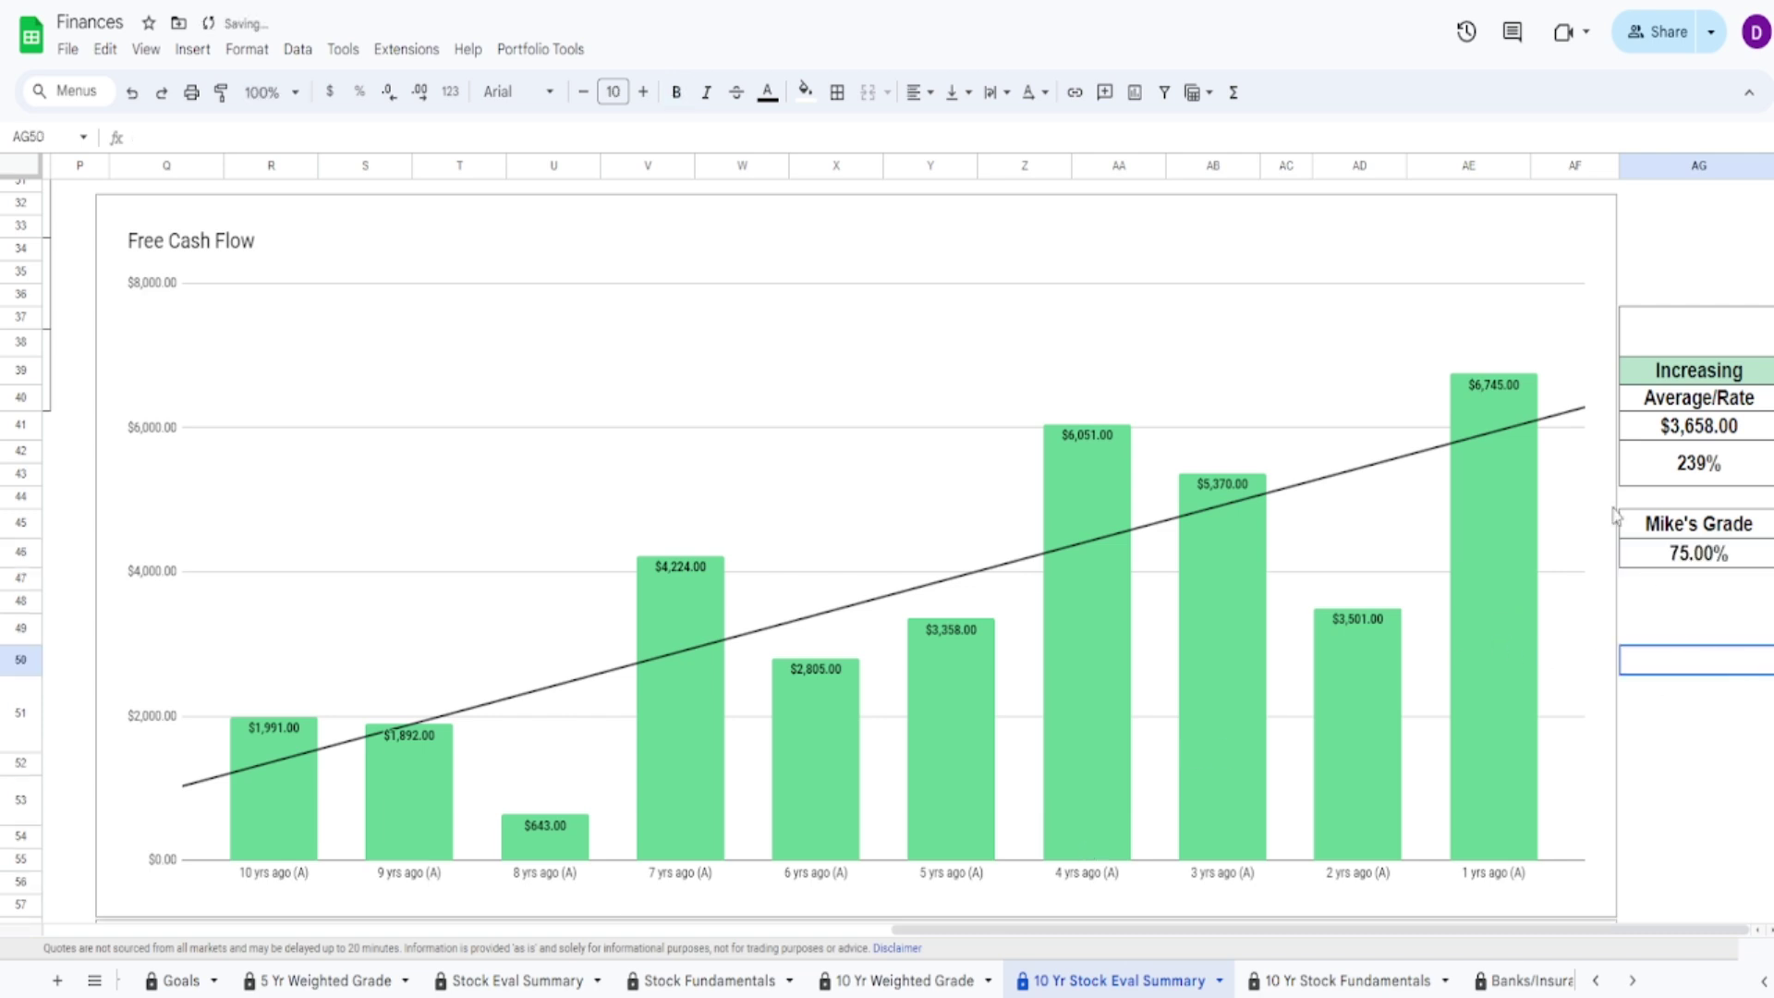
# Check Costco's TTM cash from operations on Seeking Alpha, and enter 75% above the Free Cash Flow chart's Increasing label in the spreadsheet
pyautogui.click(1676, 317)
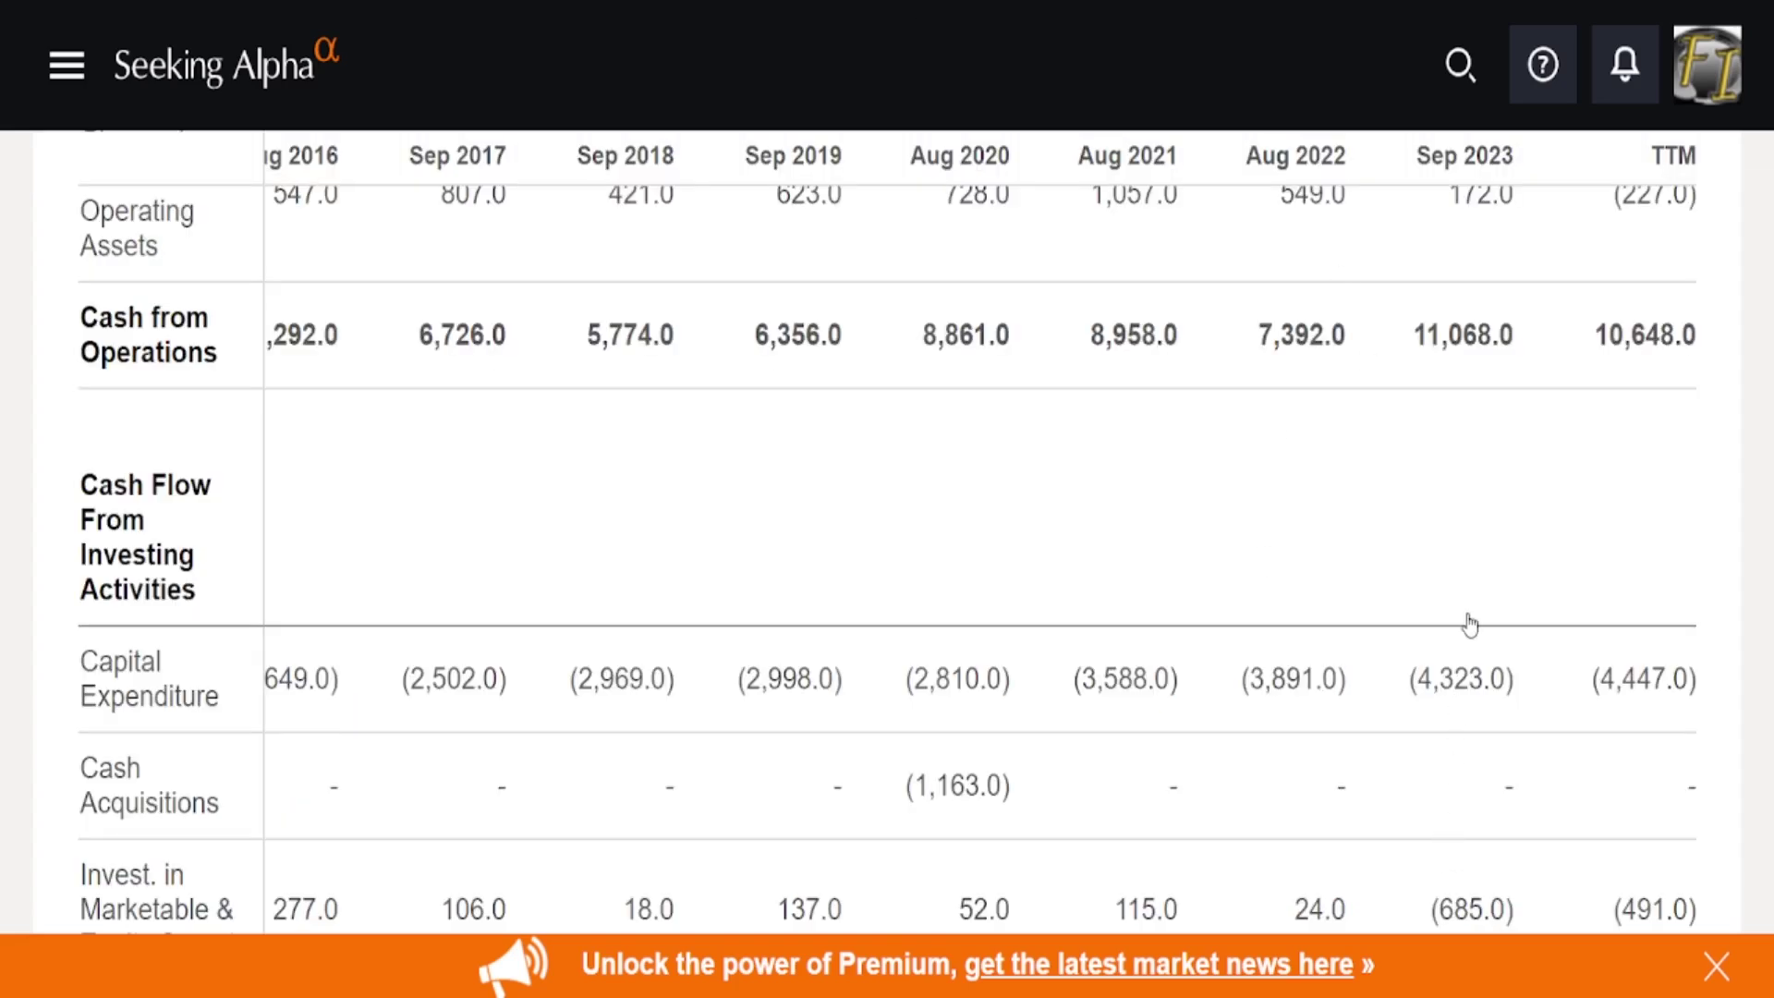
pyautogui.moveTo(1595, 338); pyautogui.dragTo(1714, 333)
pyautogui.click(1632, 364)
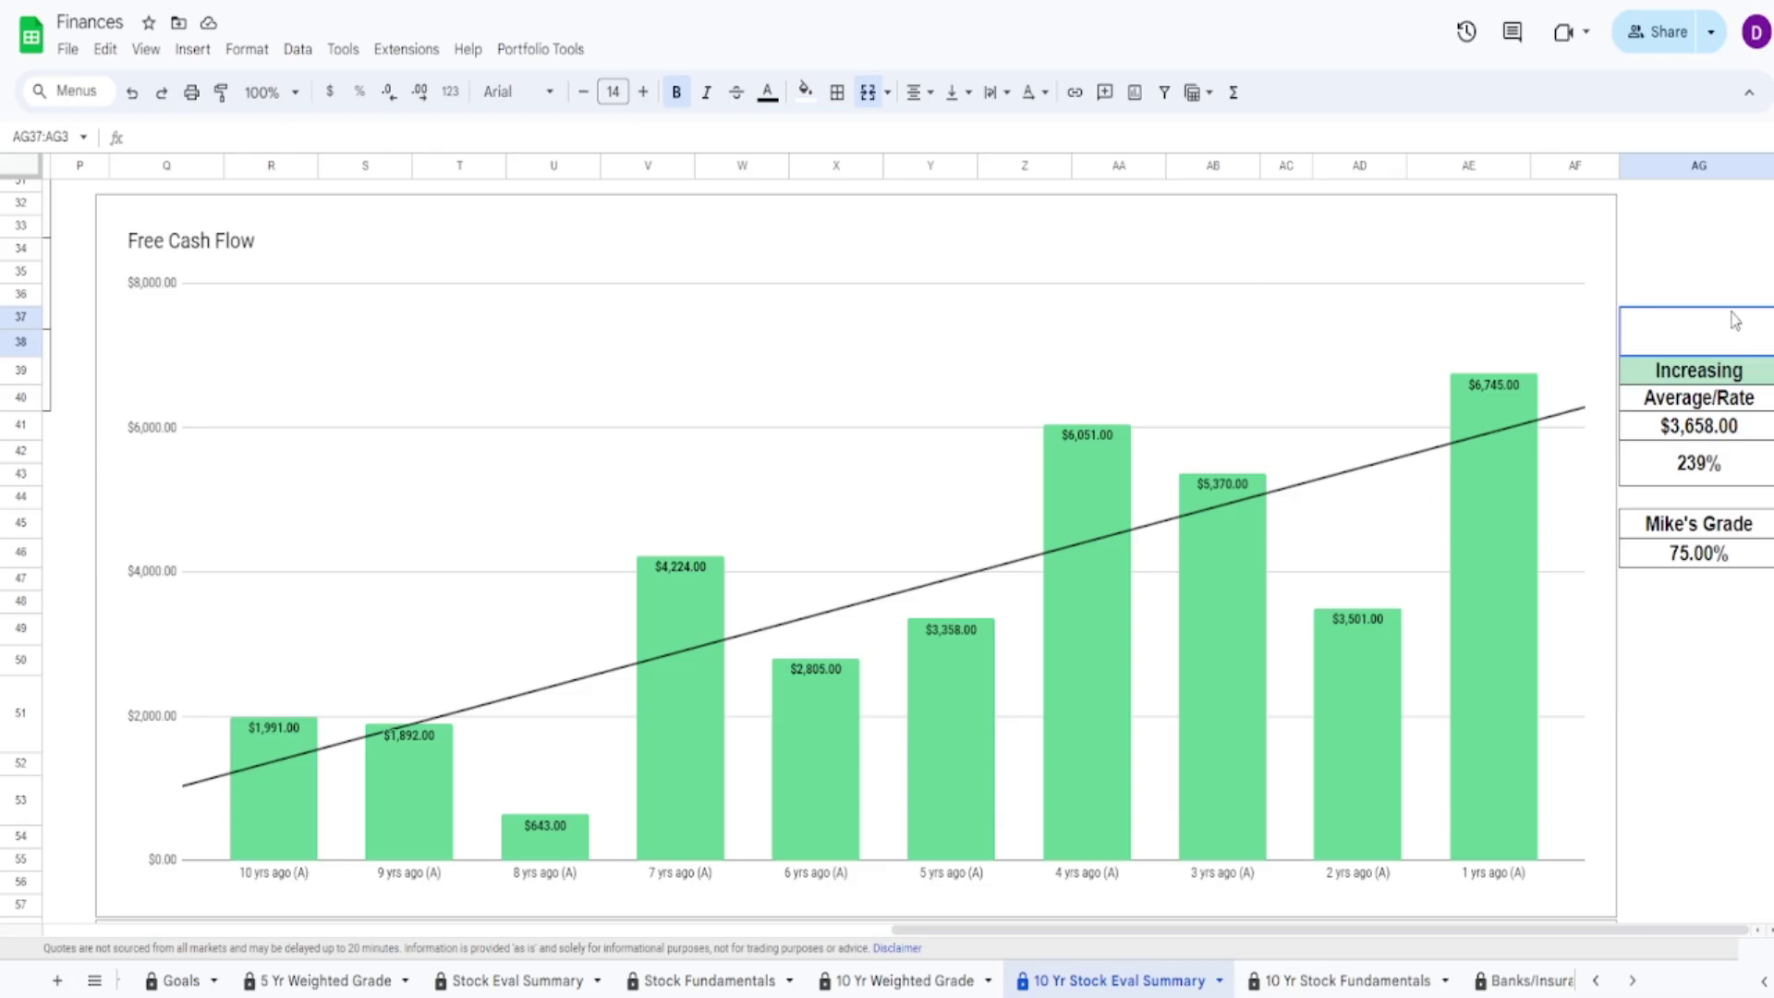
pyautogui.write('75%')
pyautogui.press('Return')
# Review the Revenue chart's yearly bars and growth rate, and enter 100% in its grade cell and above its Increasing label
pyautogui.scroll(-5, 1505, 591)
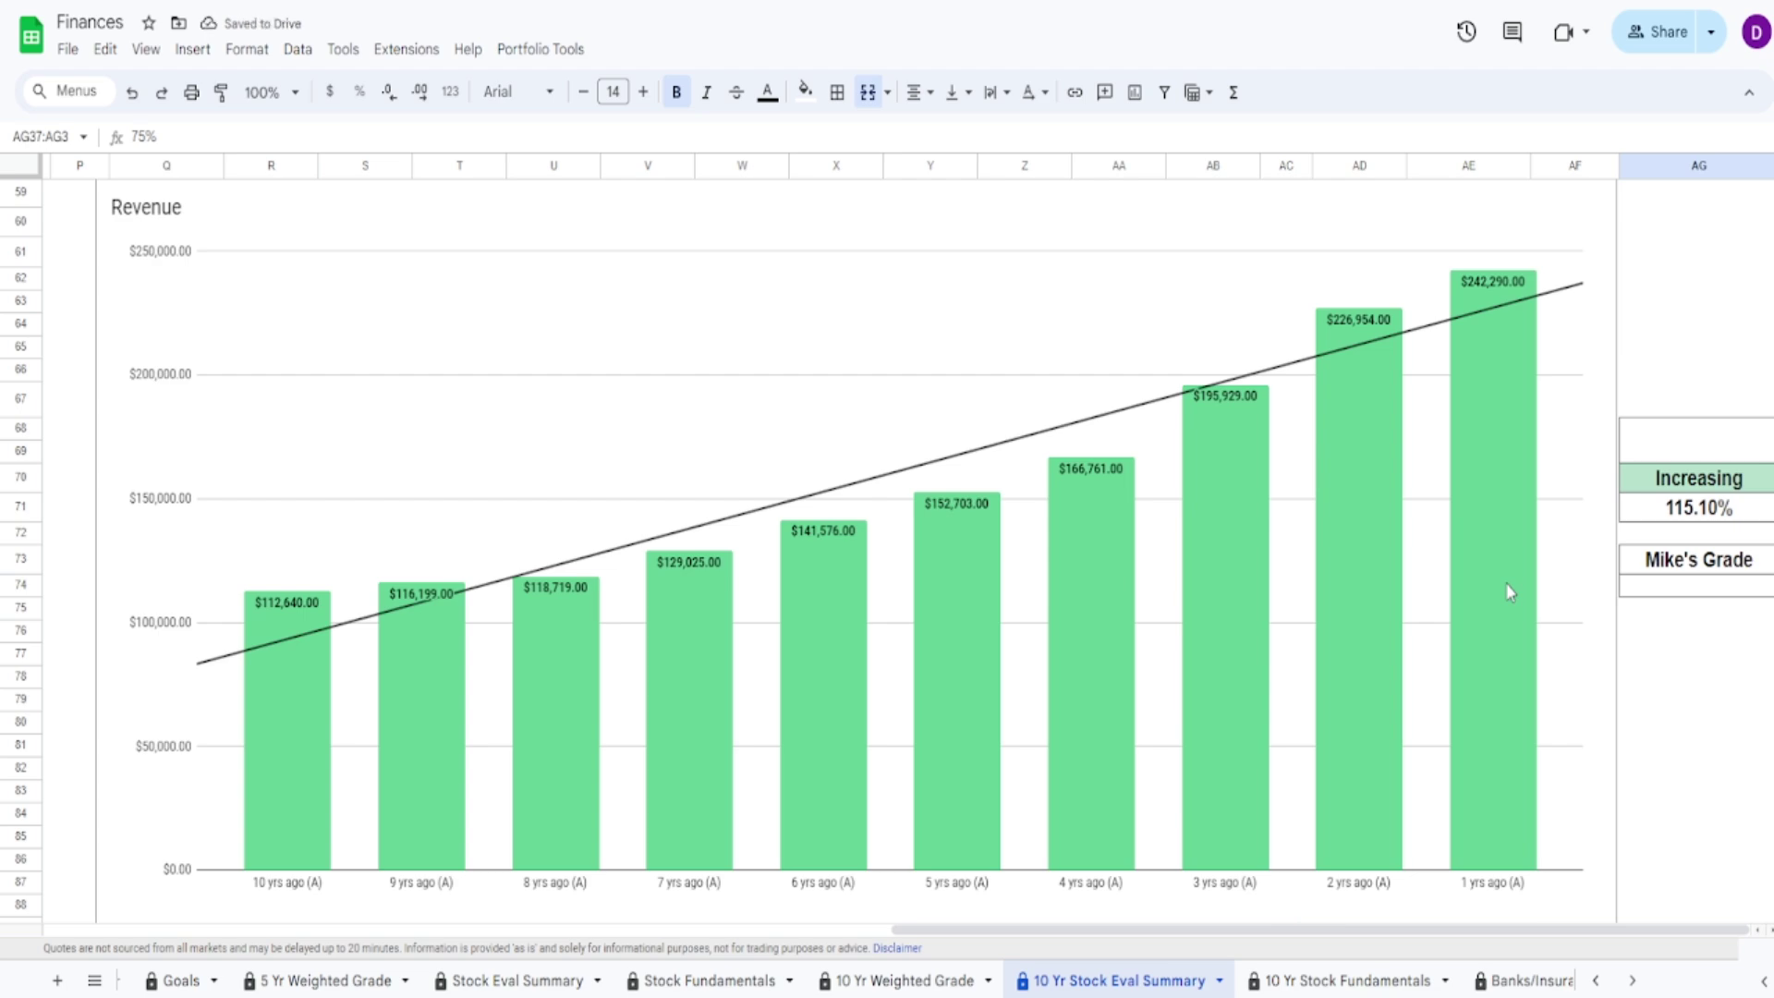
pyautogui.click(306, 739)
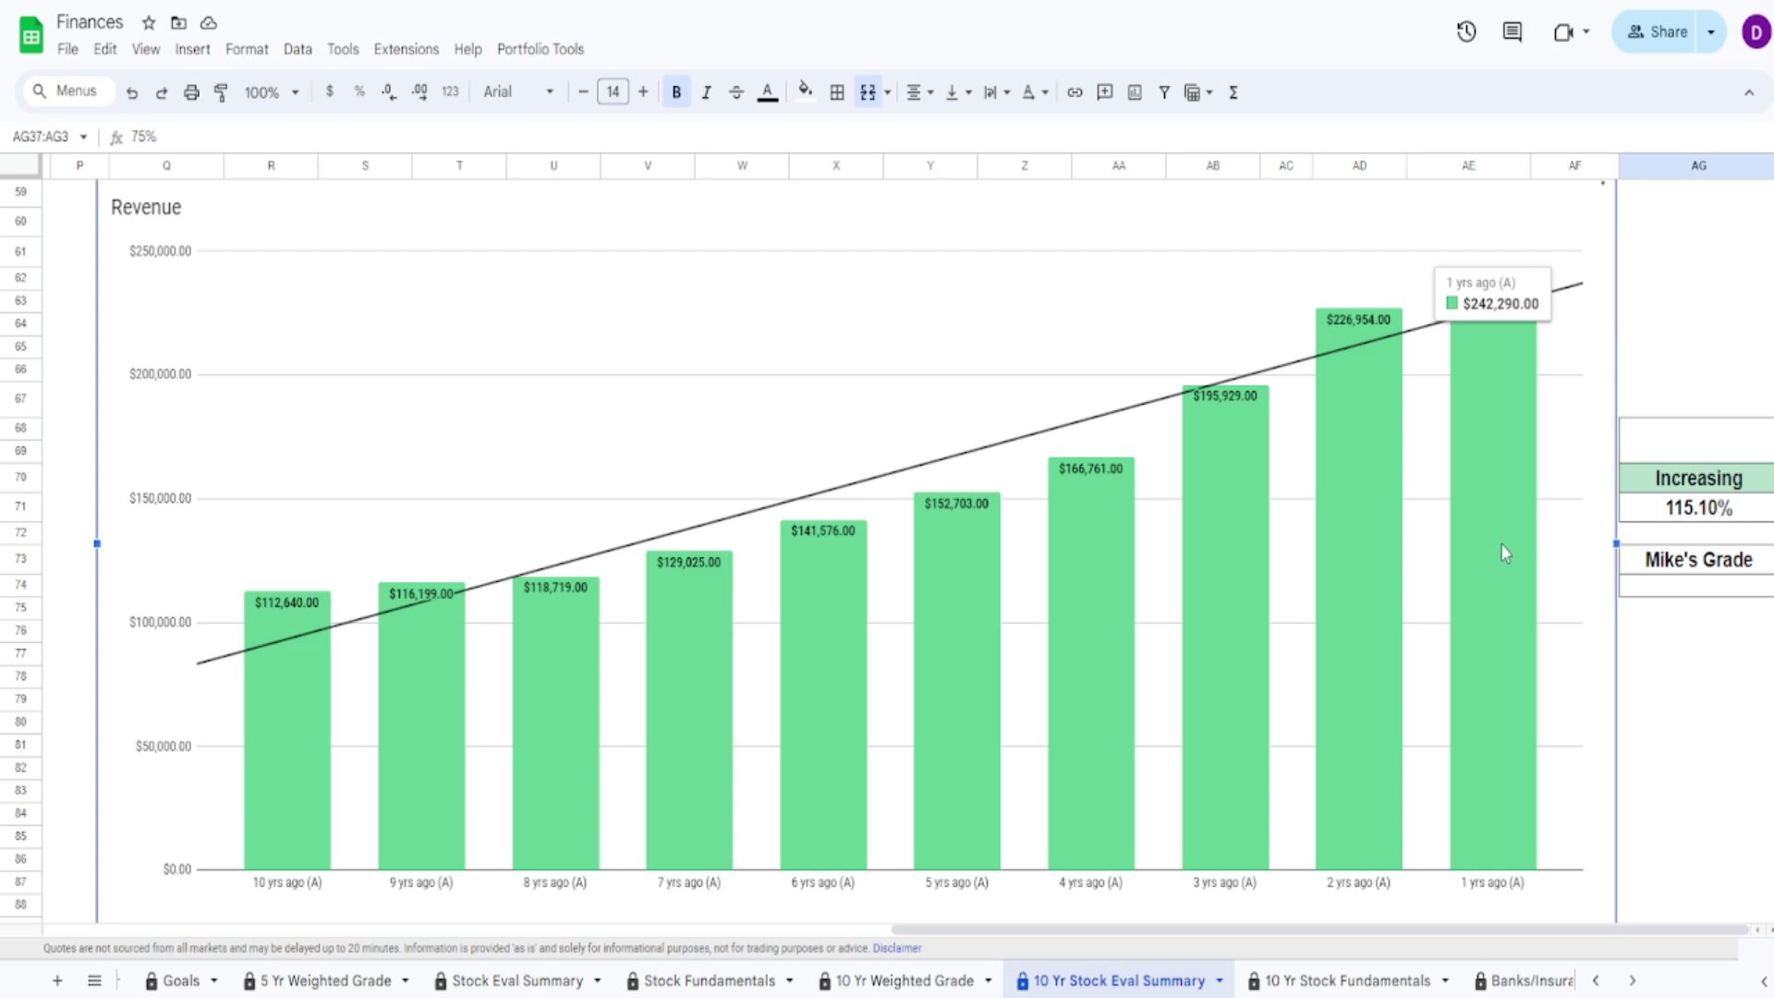
pyautogui.click(1670, 517)
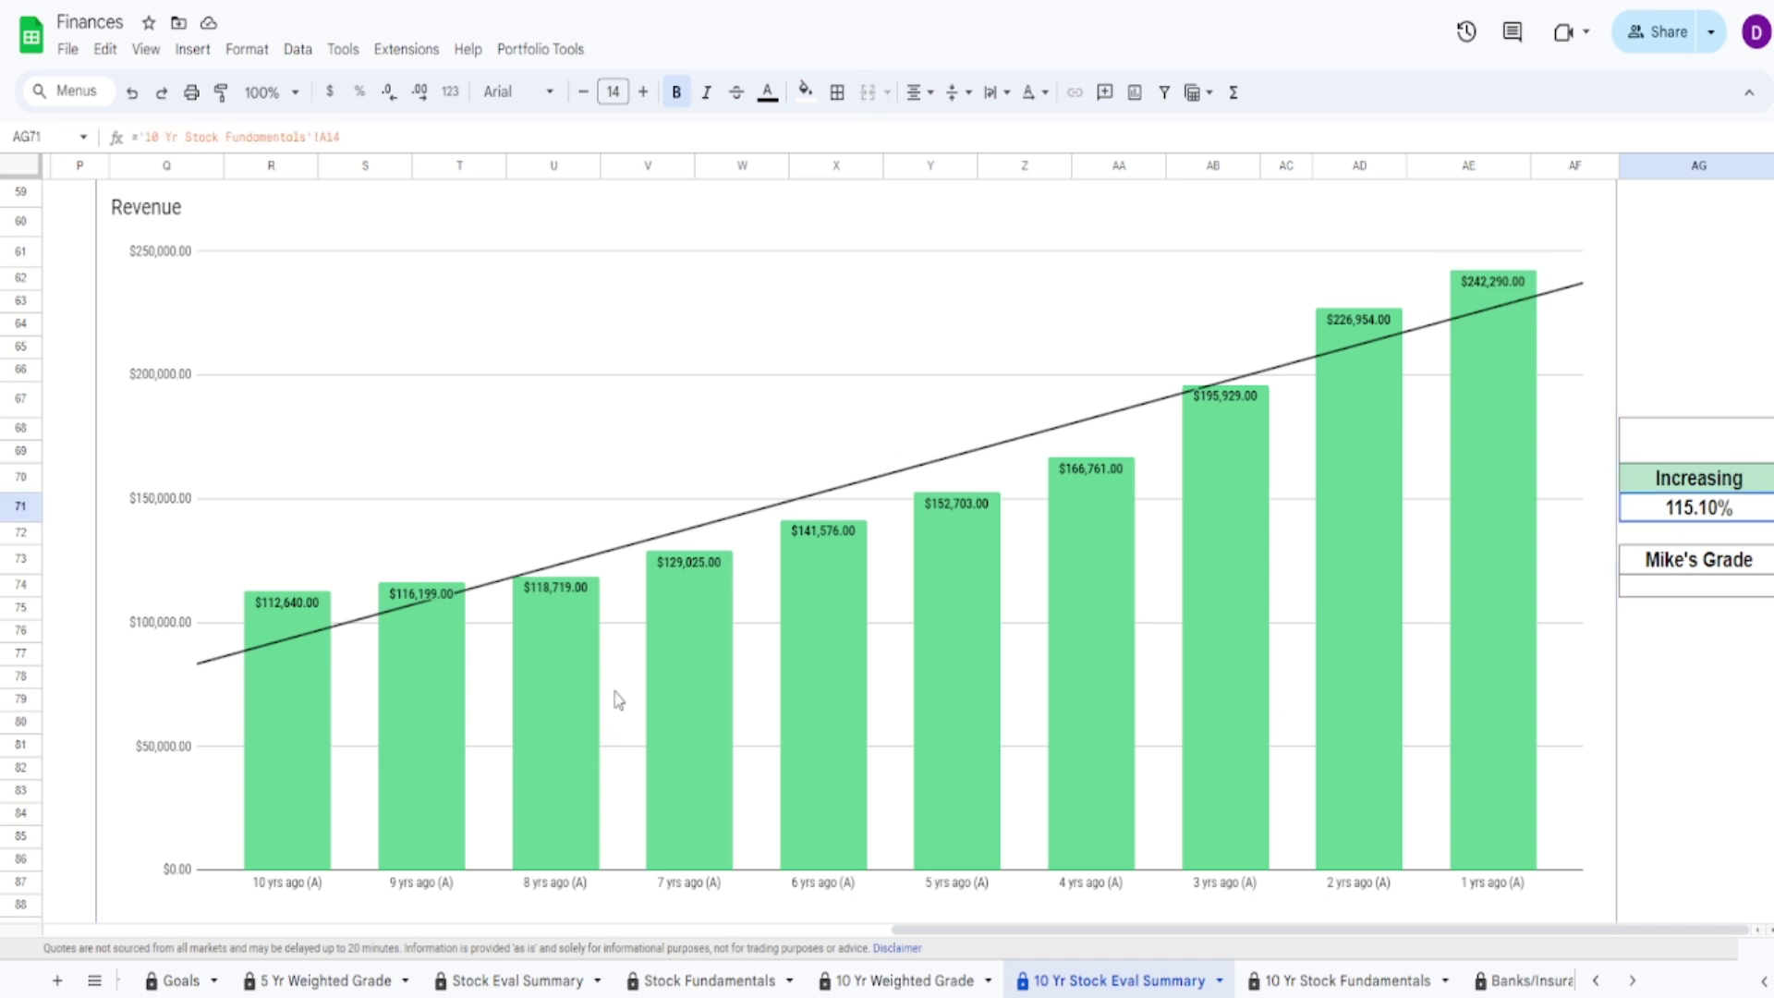
pyautogui.click(1707, 588)
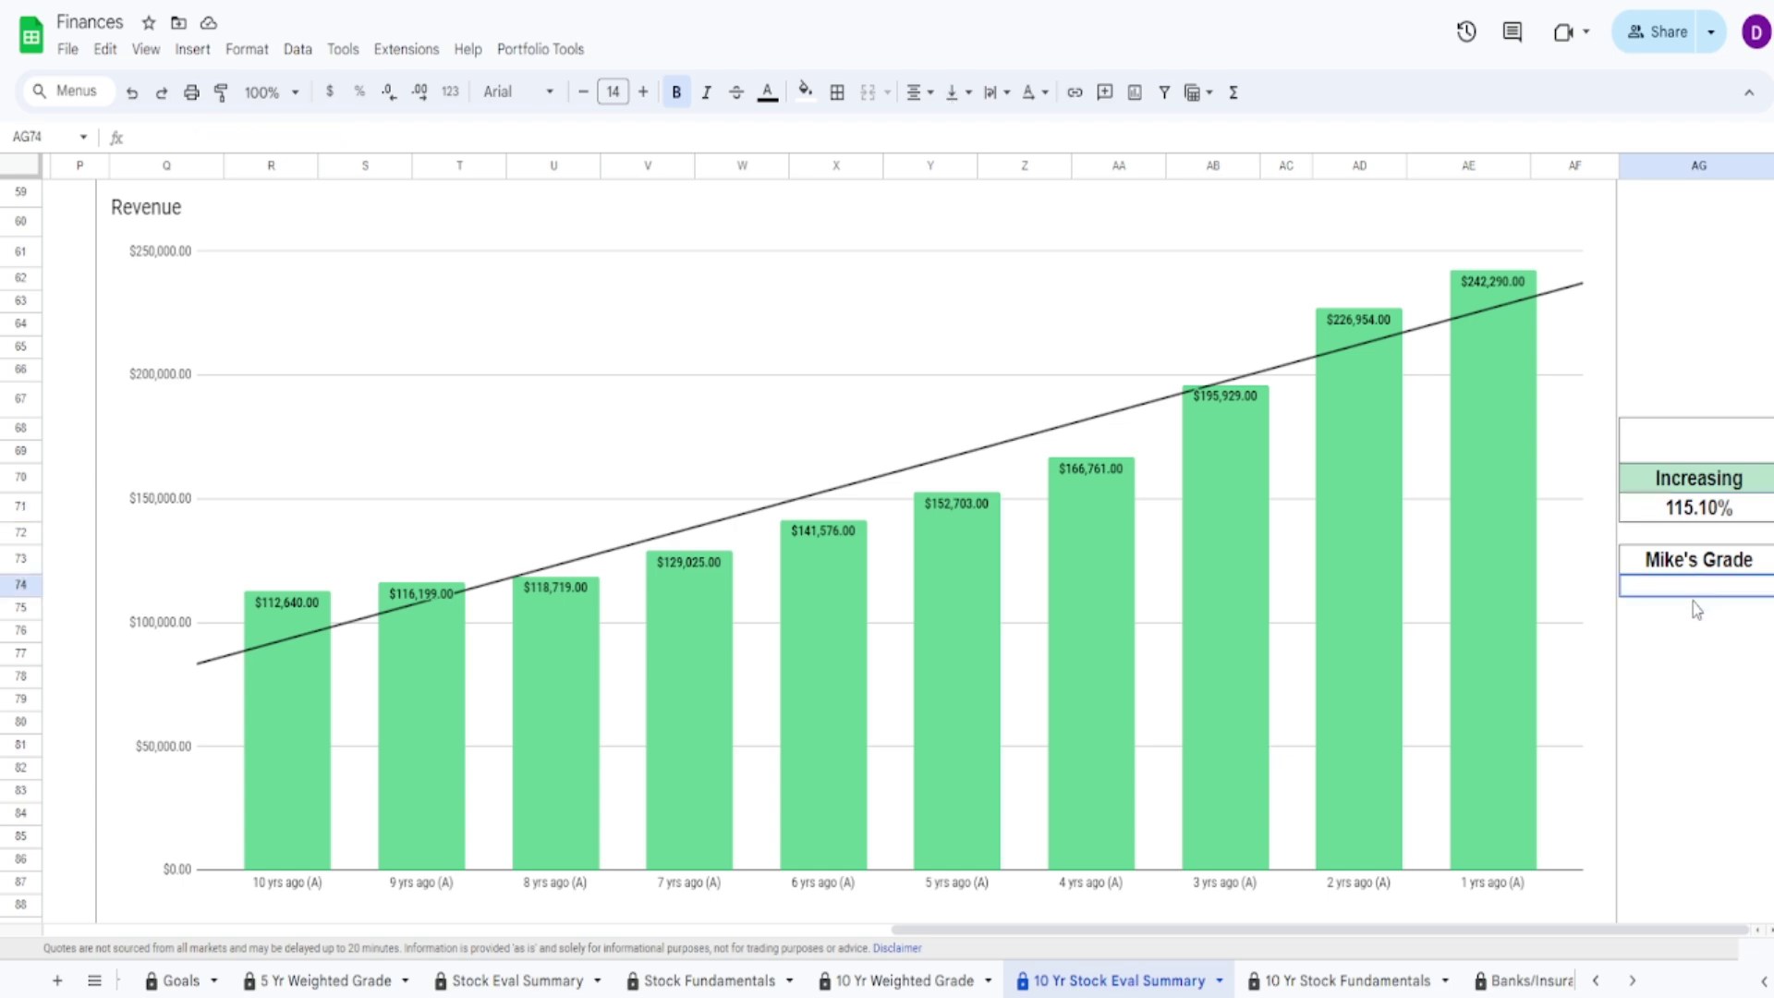
pyautogui.write('100')
pyautogui.click(1709, 455)
pyautogui.write('100')
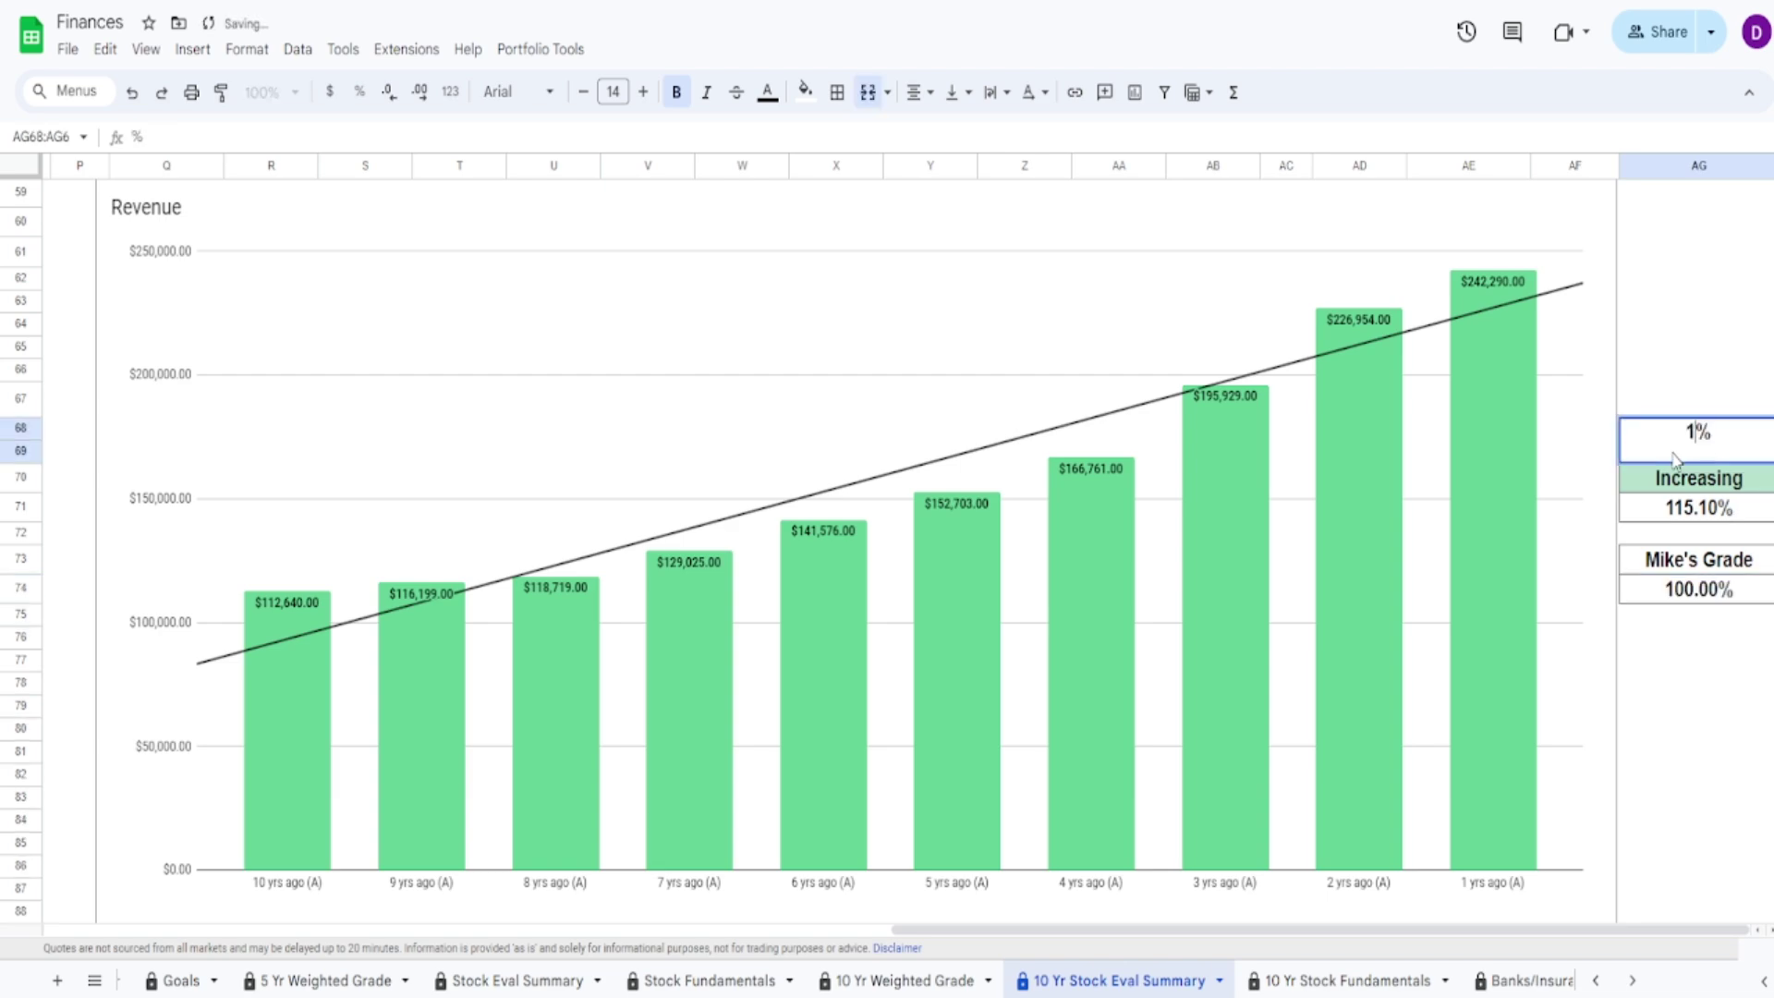
pyautogui.press('Return')
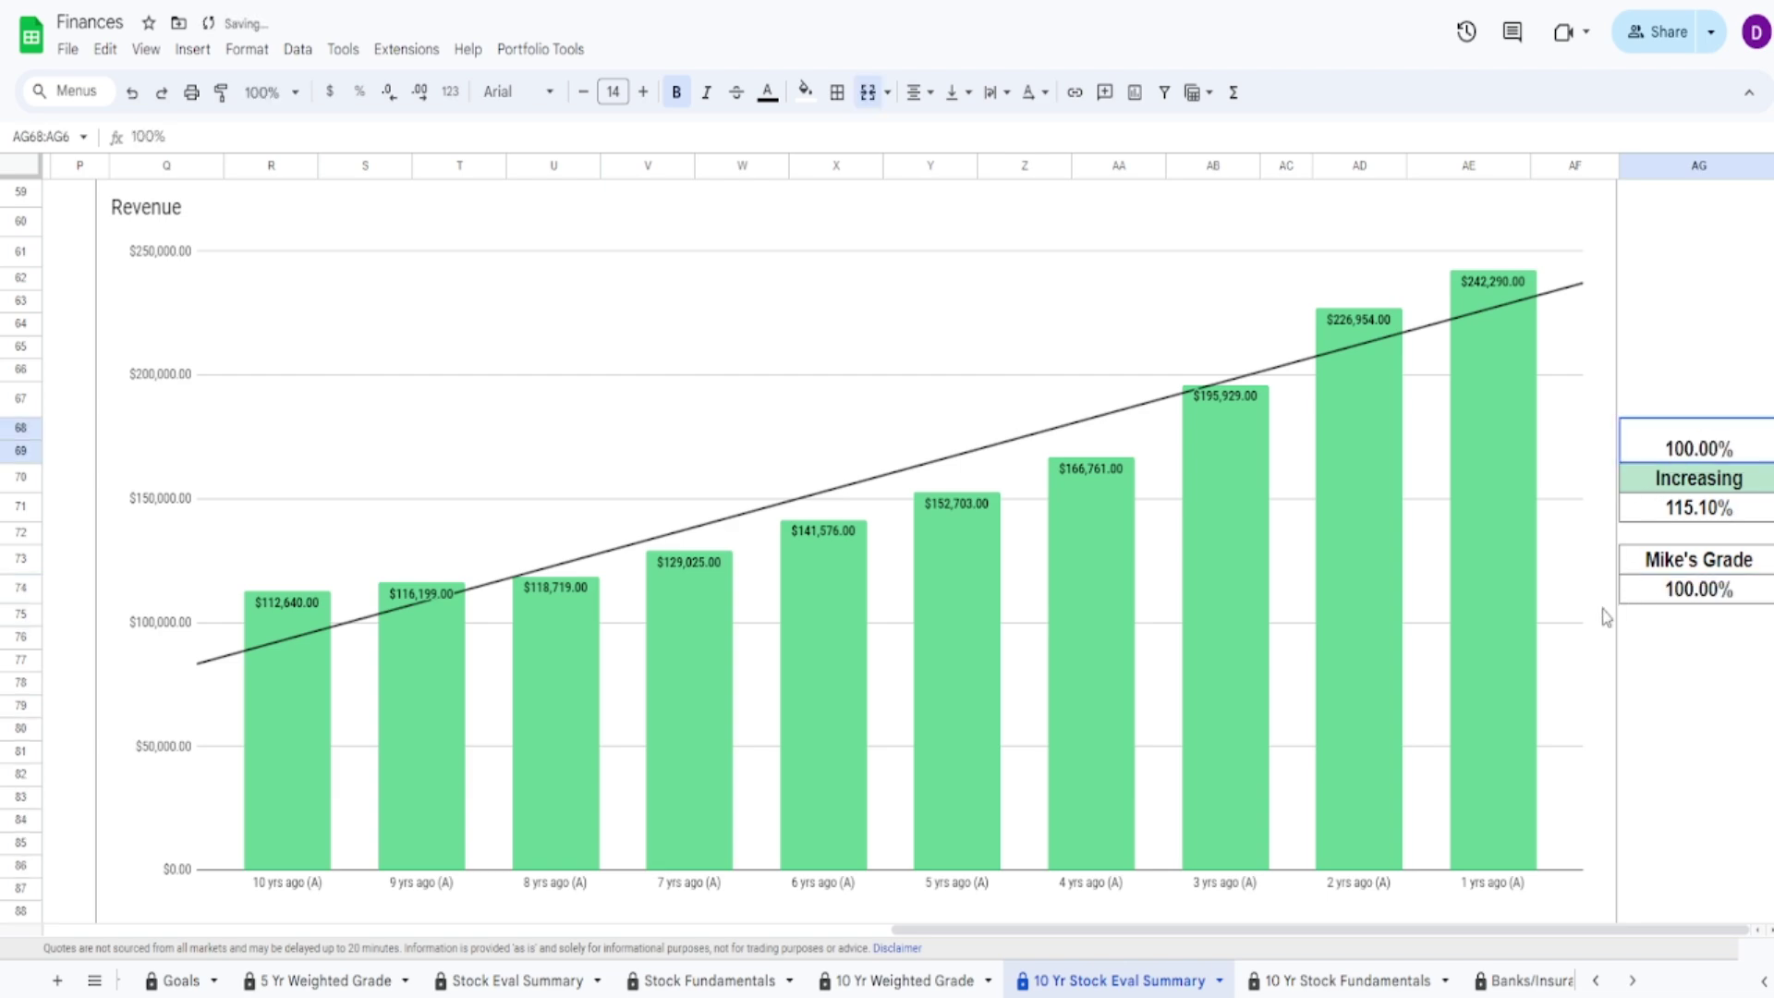
# Examine the trends and TTM bars in the Total Assets and Total Liabilities reference charts
pyautogui.scroll(-8, 1602, 608)
pyautogui.scroll(-2, 1602, 608)
pyautogui.scroll(2, 1602, 608)
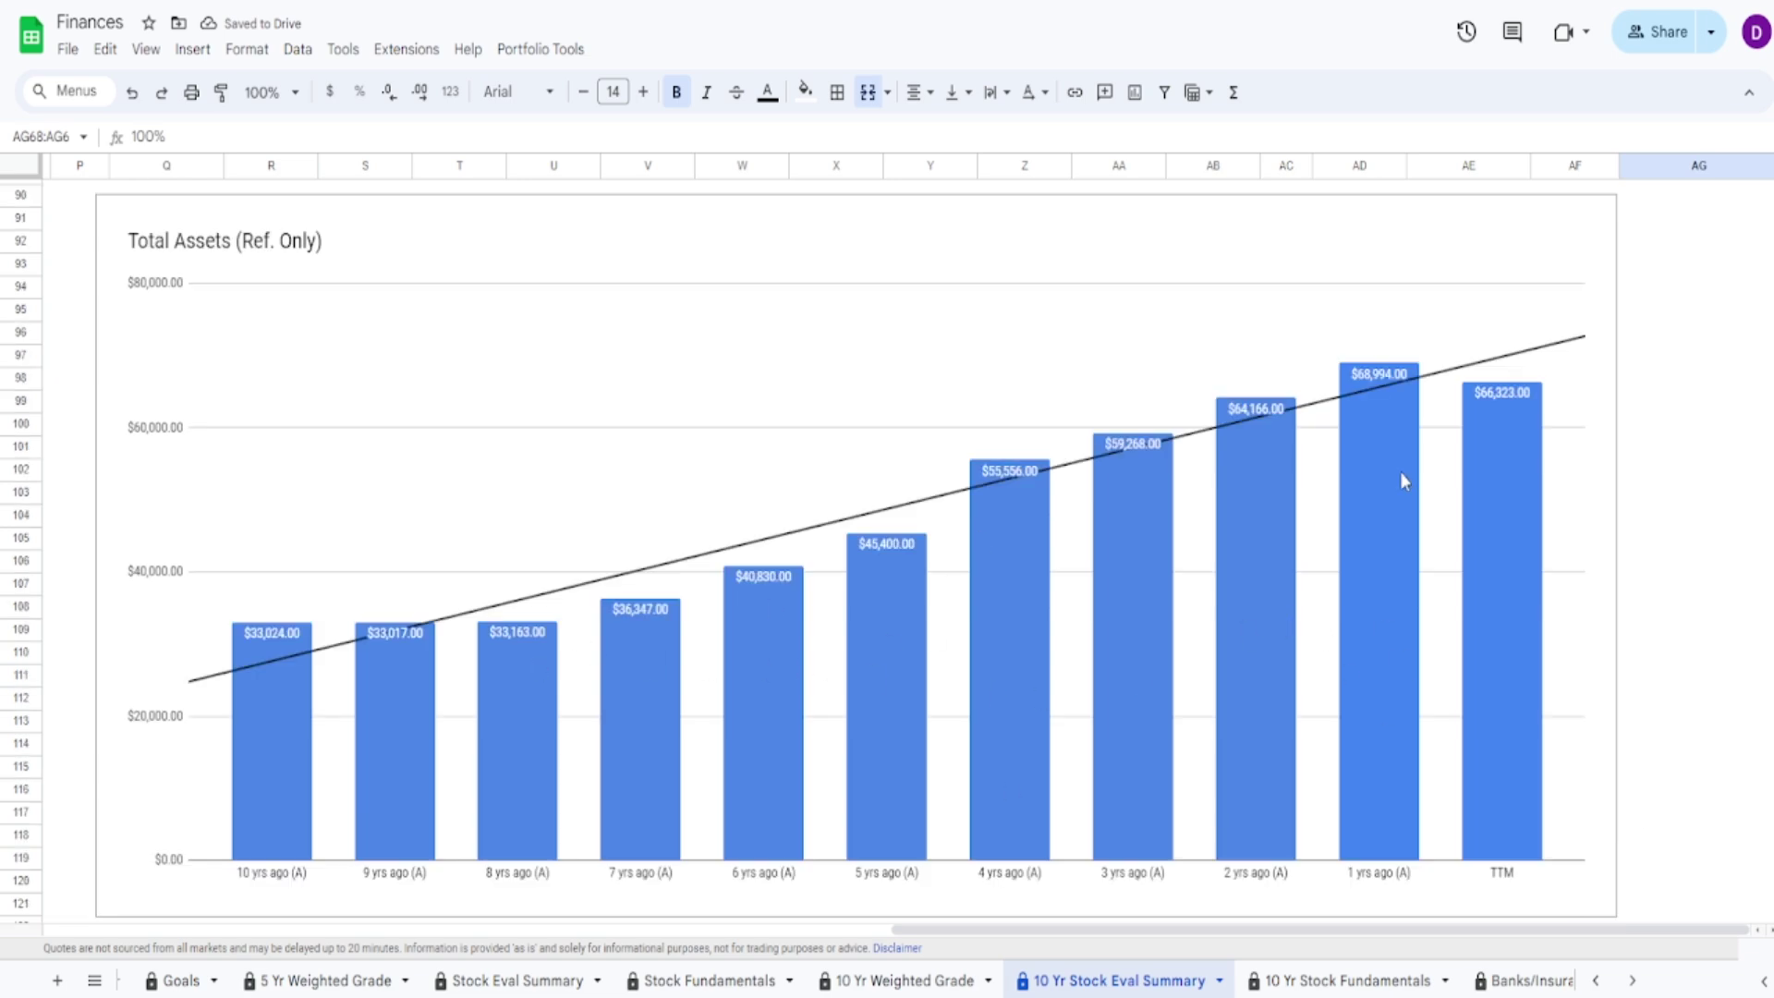
pyautogui.click(1488, 436)
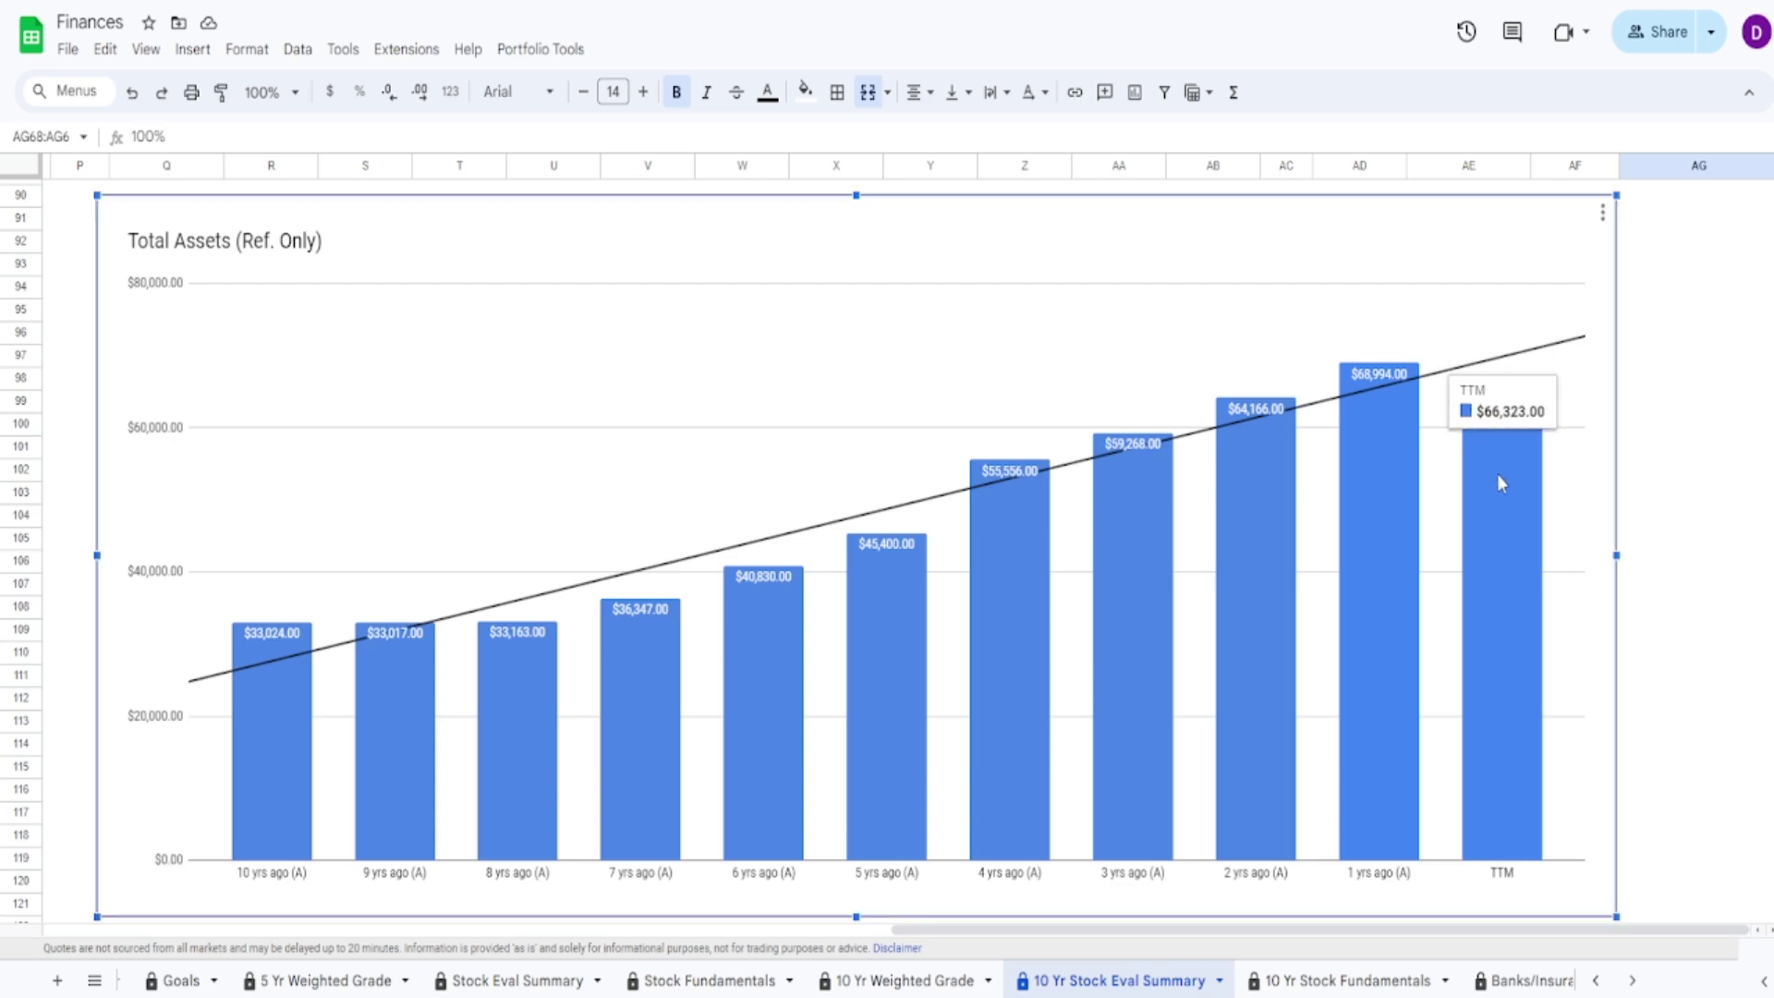
pyautogui.scroll(-3, 1489, 491)
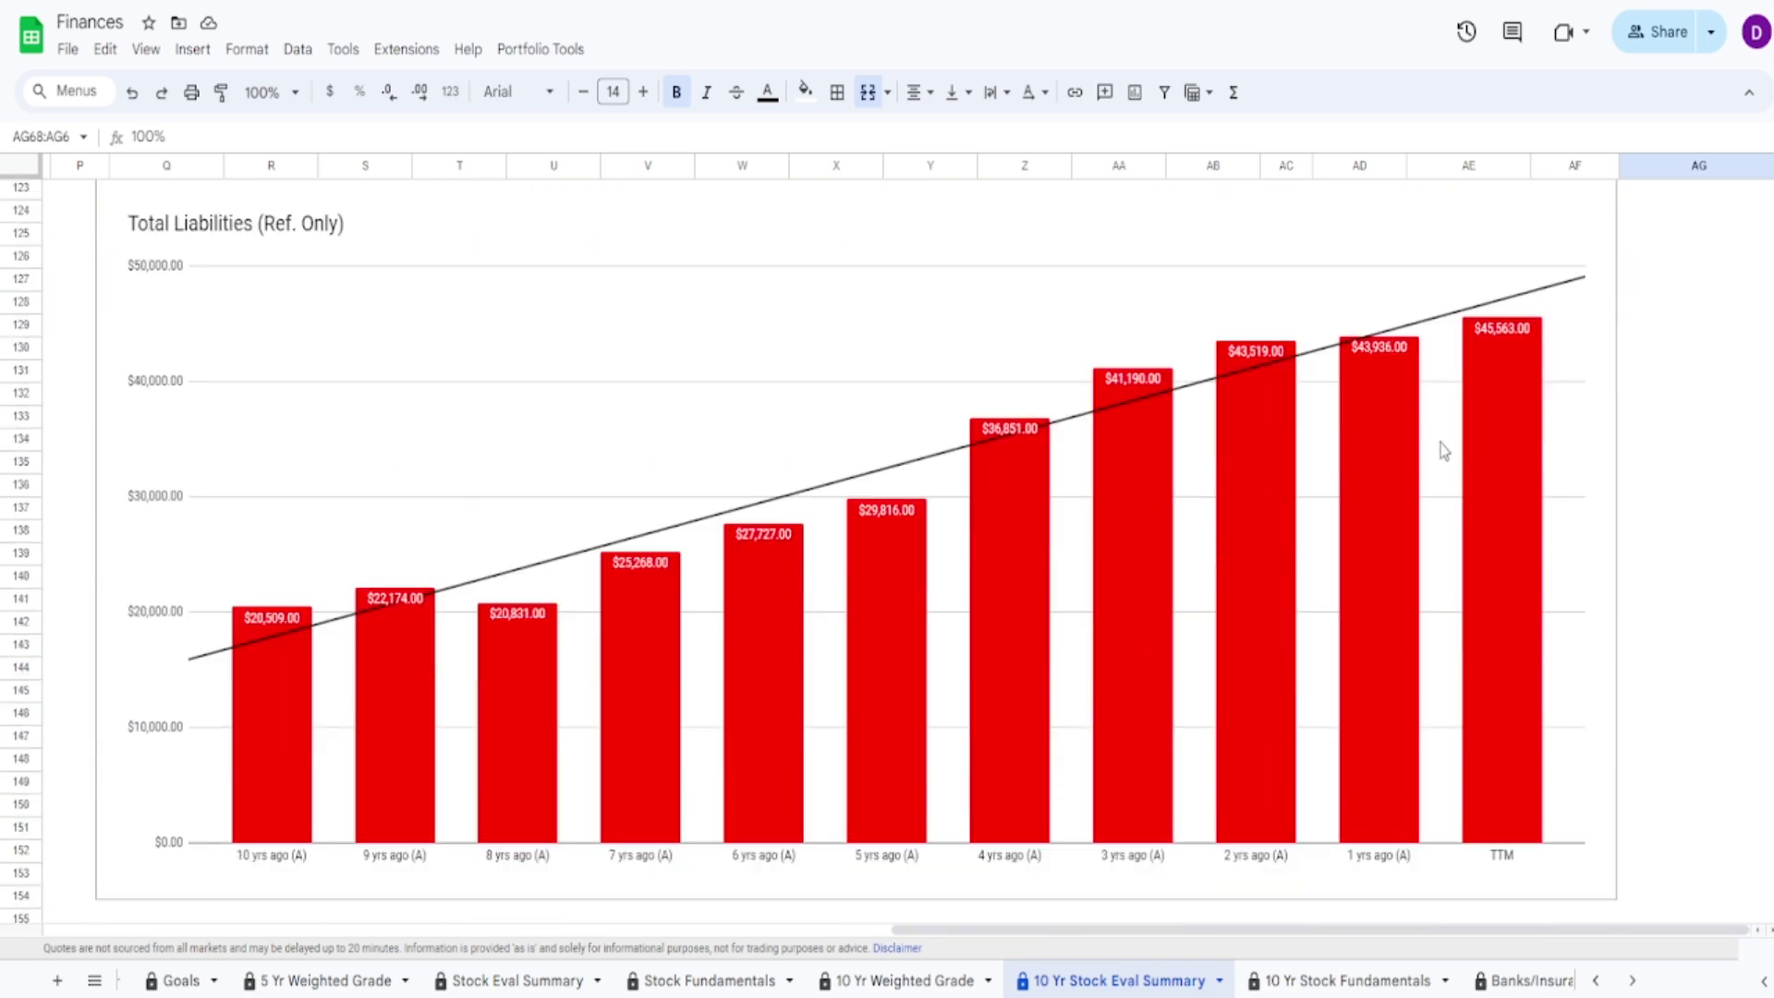
pyautogui.click(1526, 628)
# Review the Total Assets-Total Liabilities averages, fill in the chart's grade cell, and enter 95% above the Average Total Assets label
pyautogui.scroll(-3, 1526, 679)
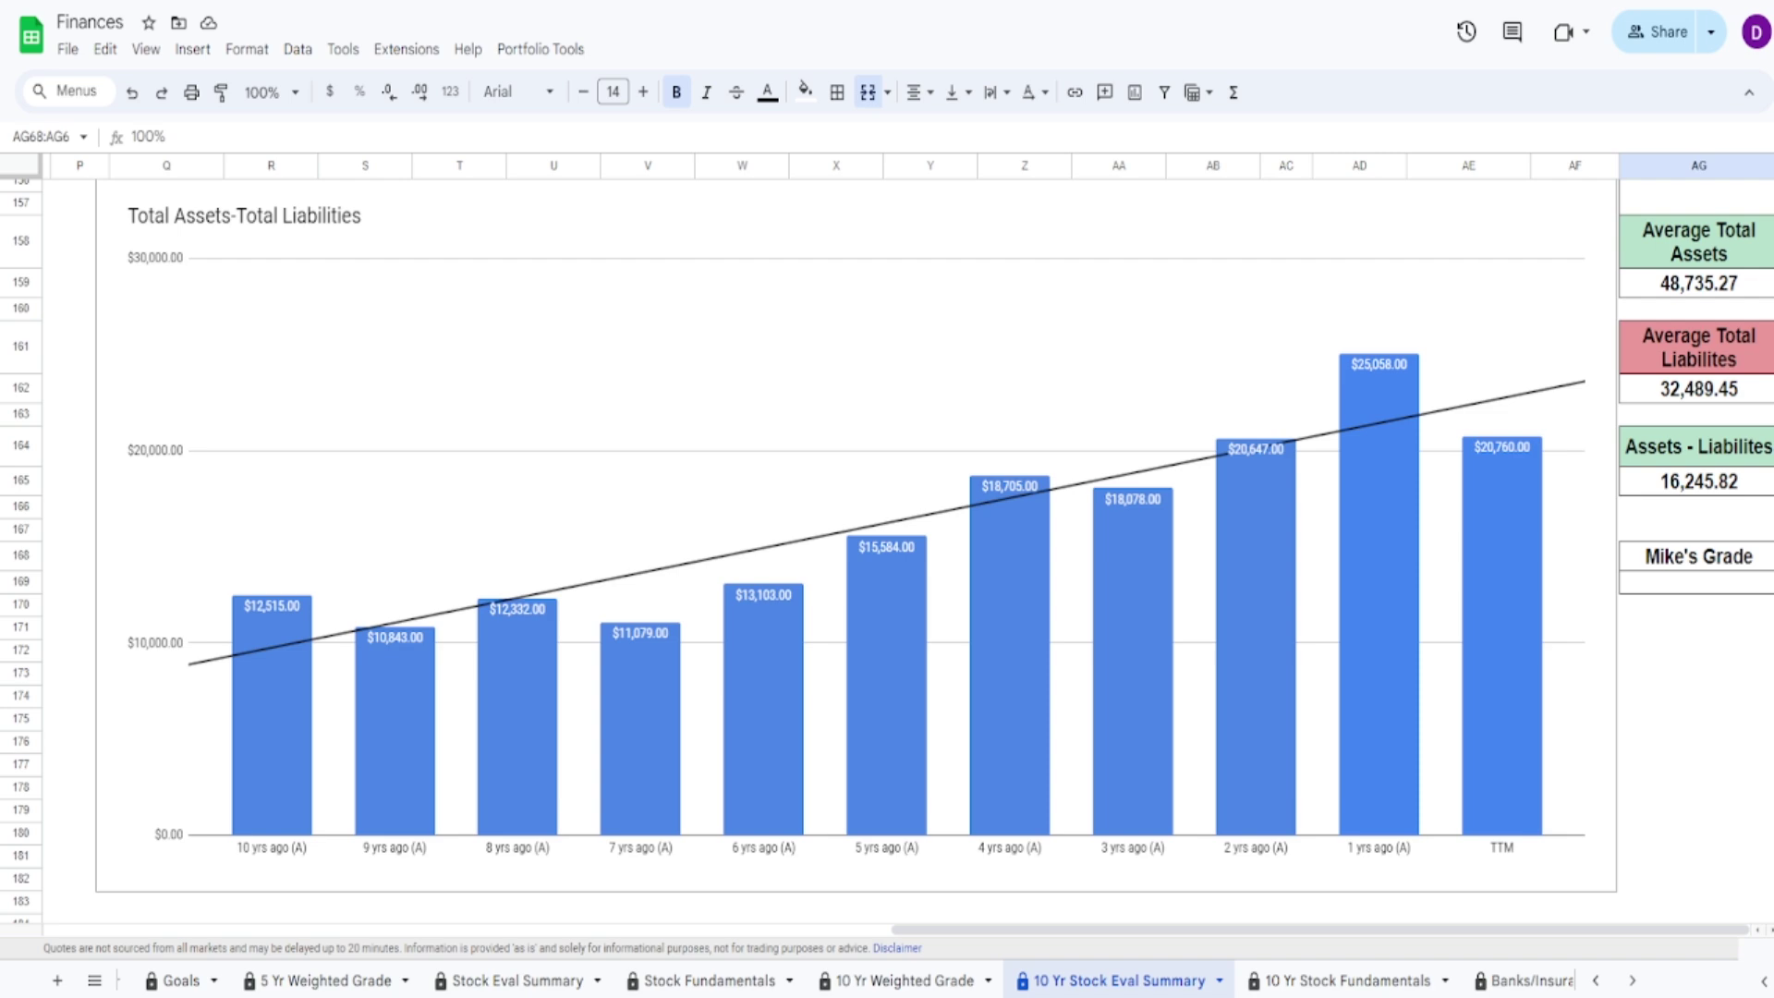
pyautogui.click(1698, 283)
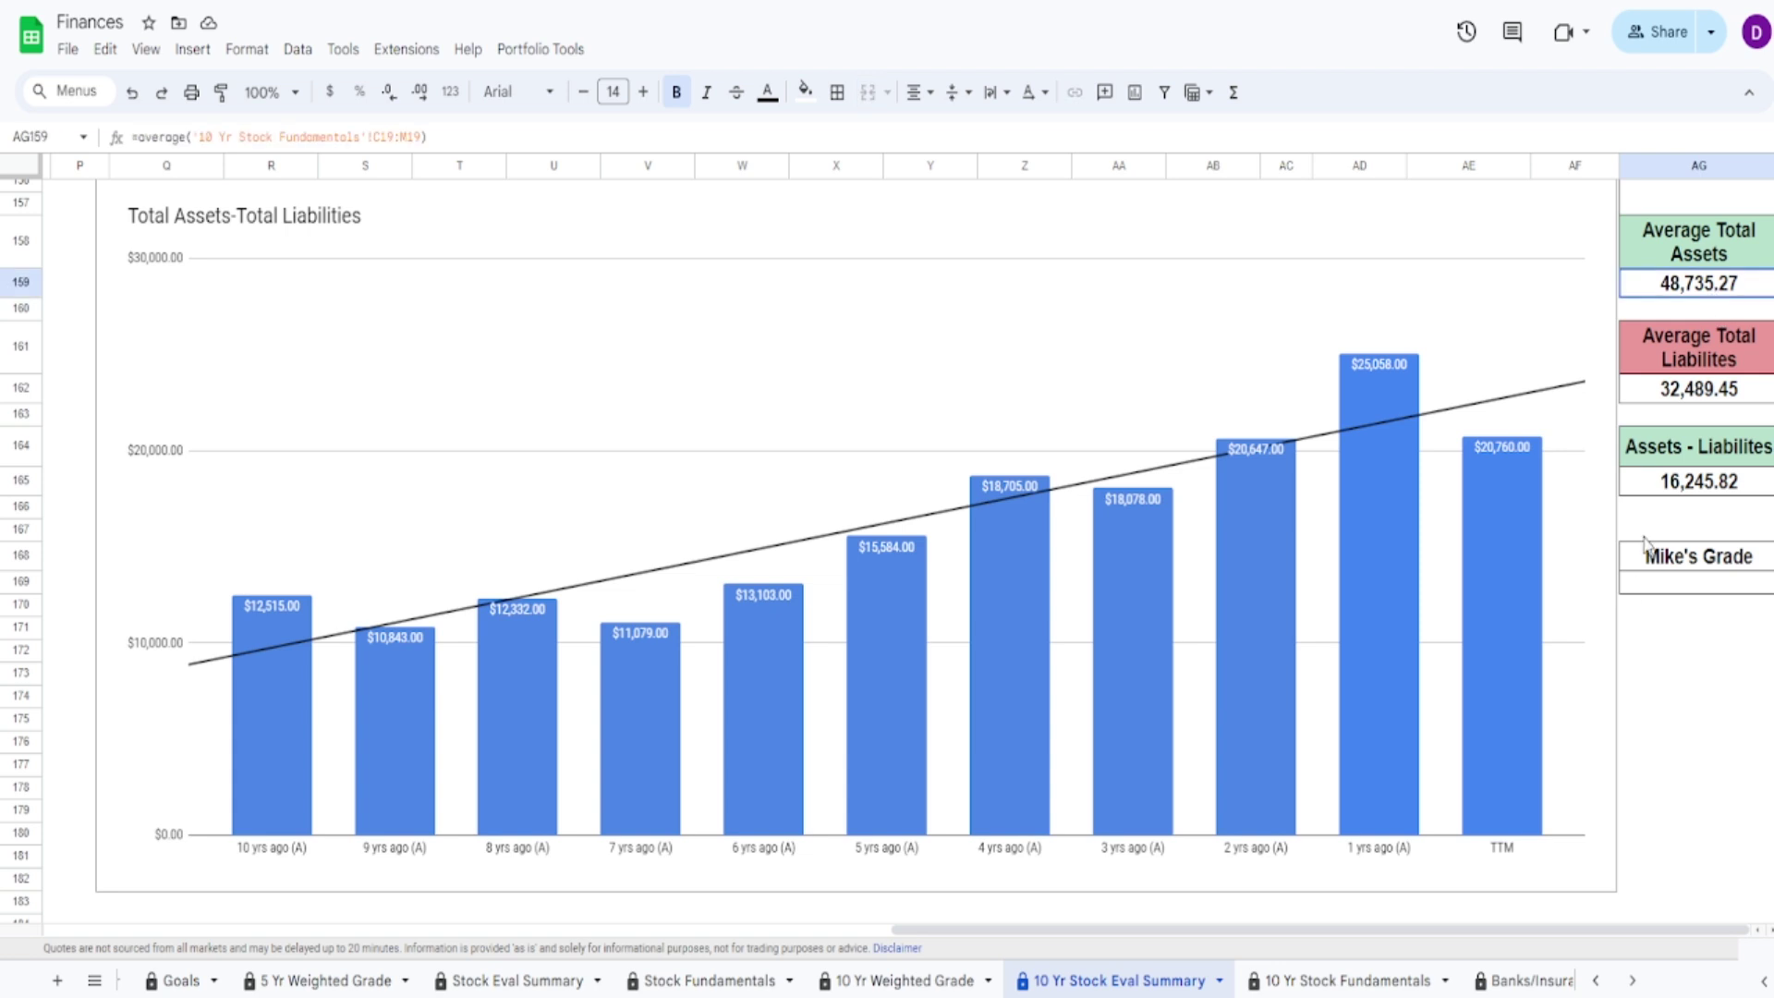
pyautogui.click(1713, 390)
pyautogui.click(1682, 490)
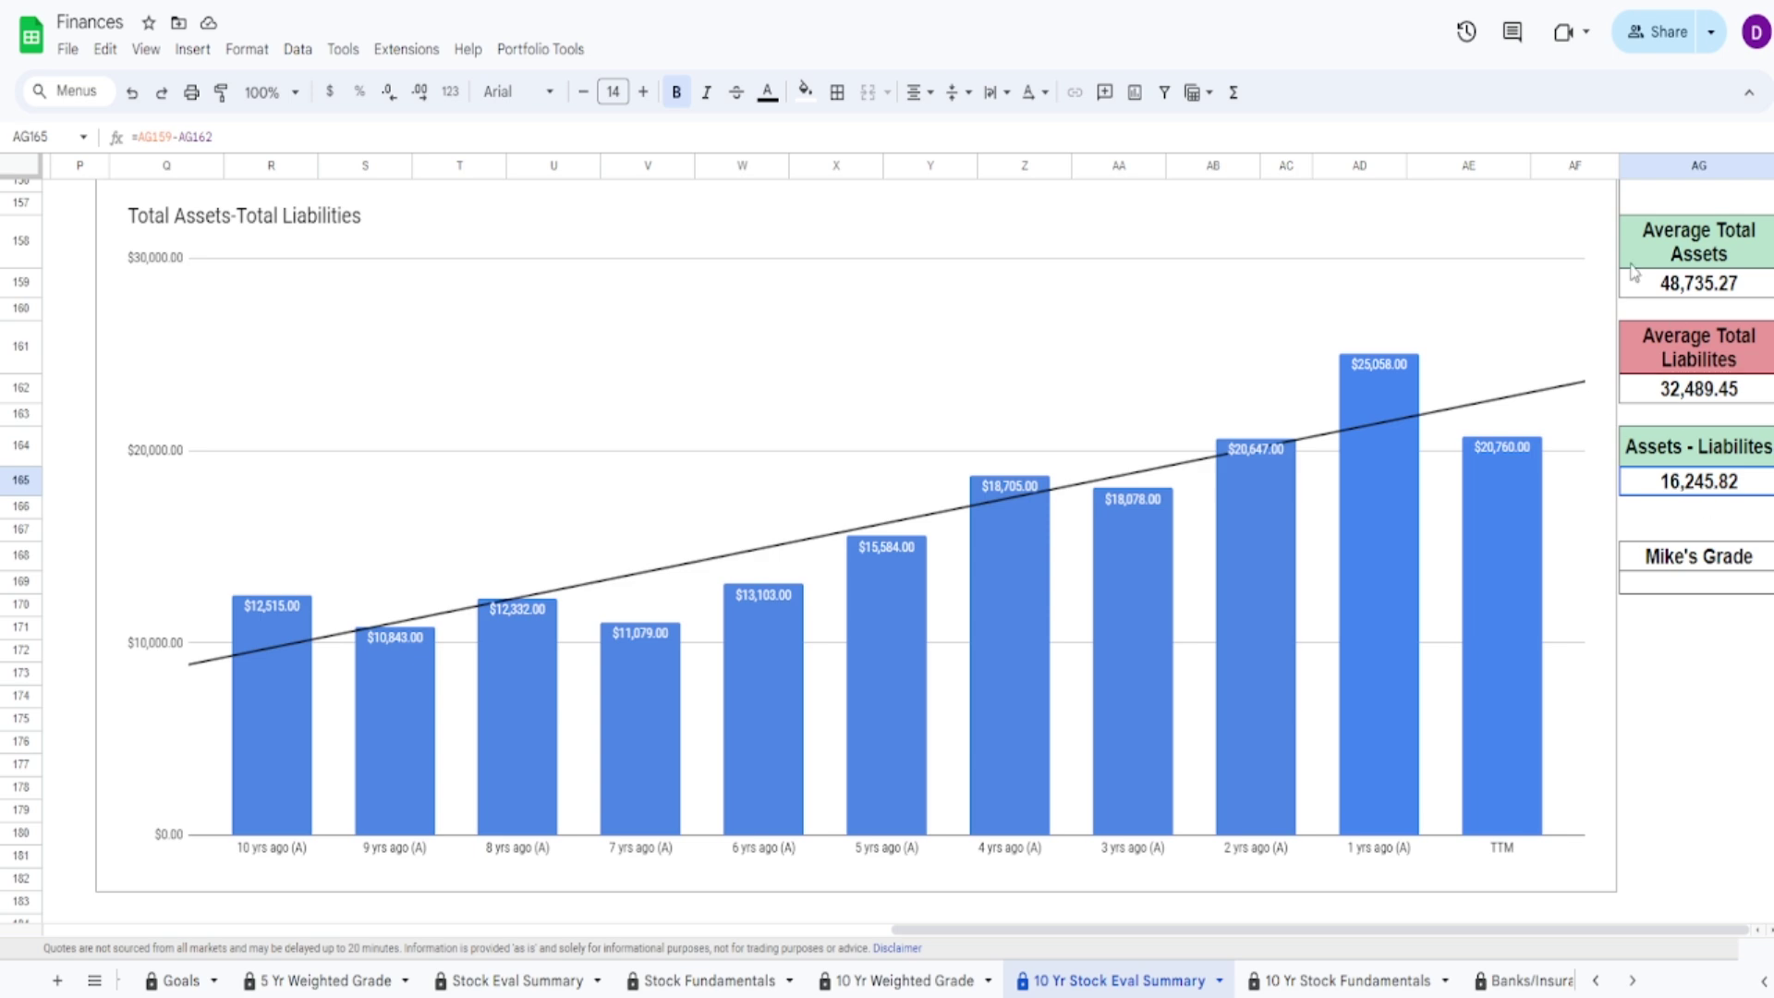
pyautogui.click(1690, 582)
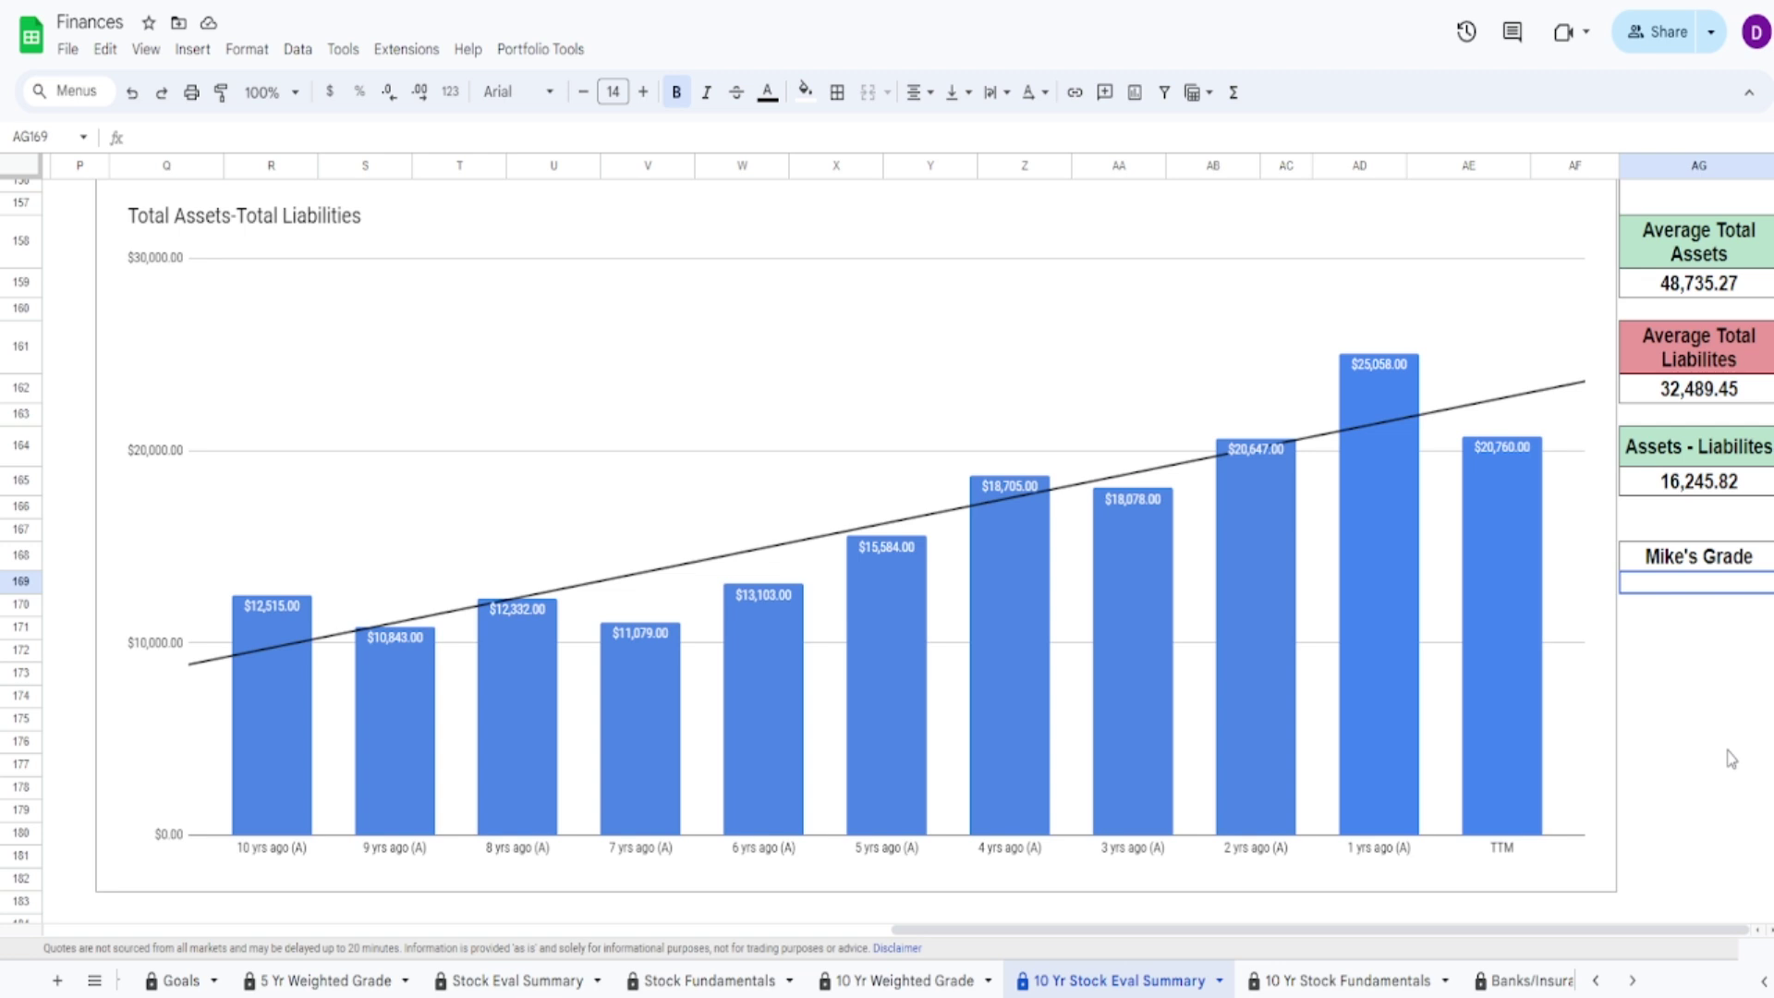
pyautogui.click(1727, 201)
# Examine the Cashflow-Total Liabilities chart's last two yearly bars and its average, referring back to the liabilities and free cash flow charts
pyautogui.scroll(-5, 1644, 351)
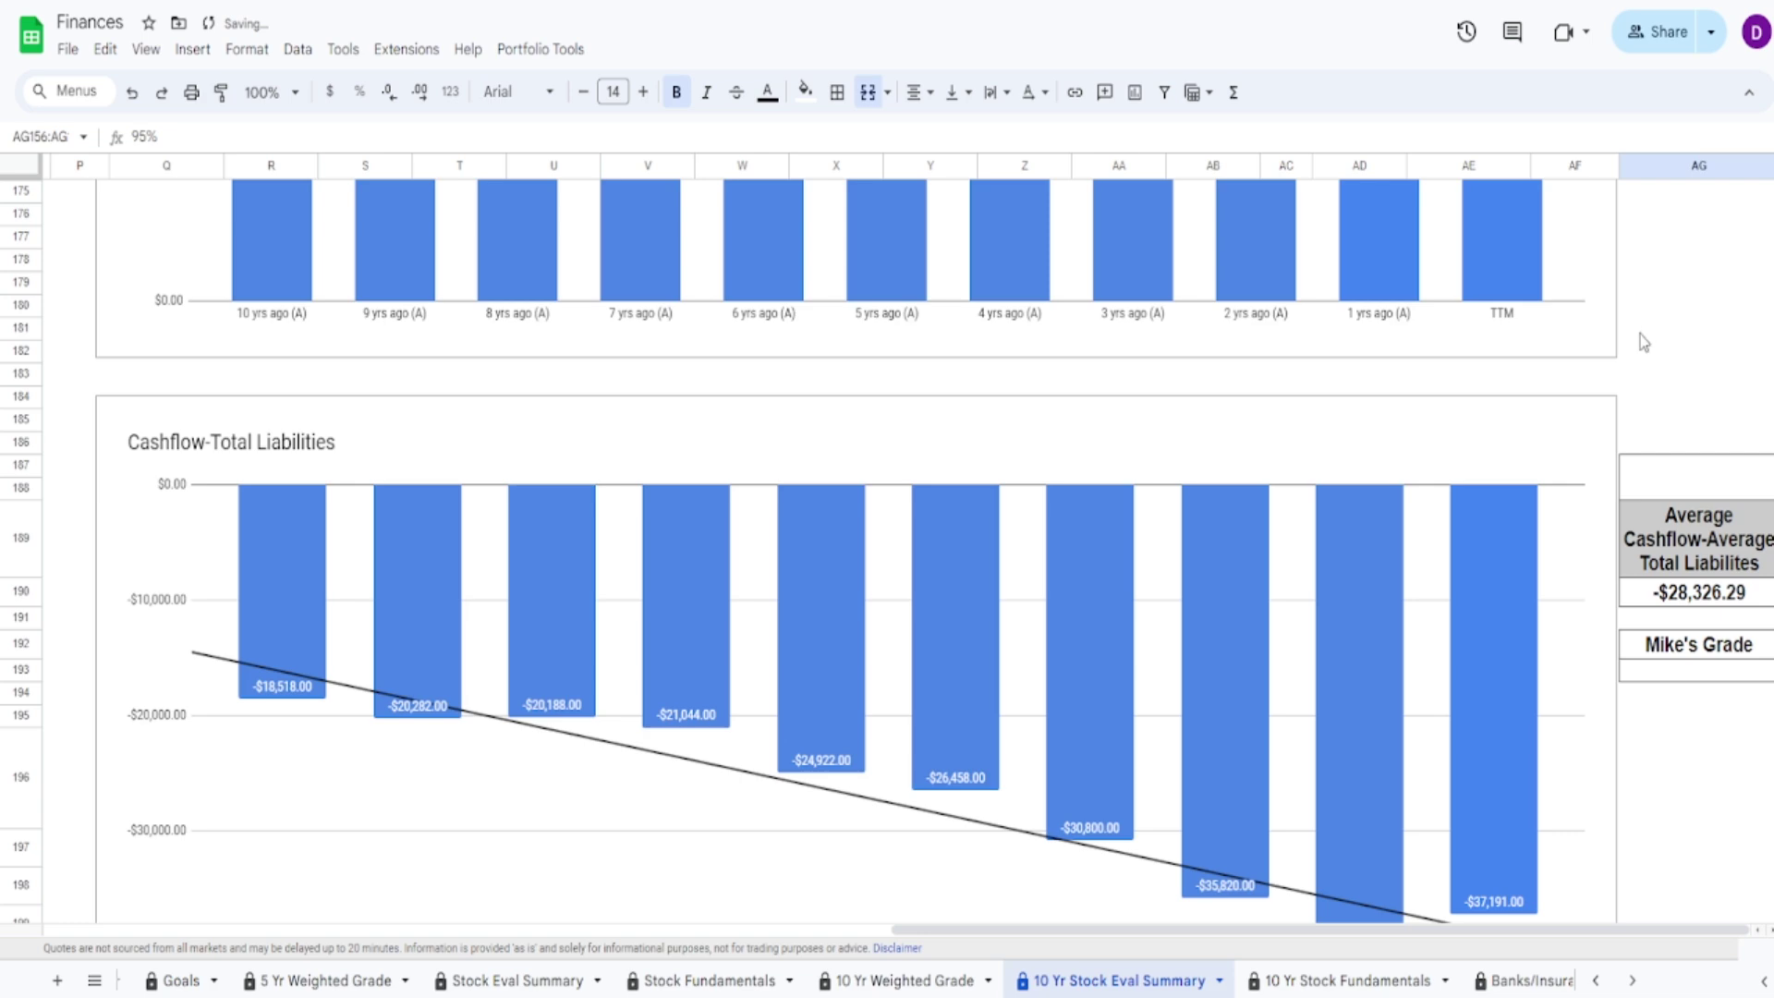
pyautogui.scroll(-2, 1543, 517)
pyautogui.scroll(15, 1539, 528)
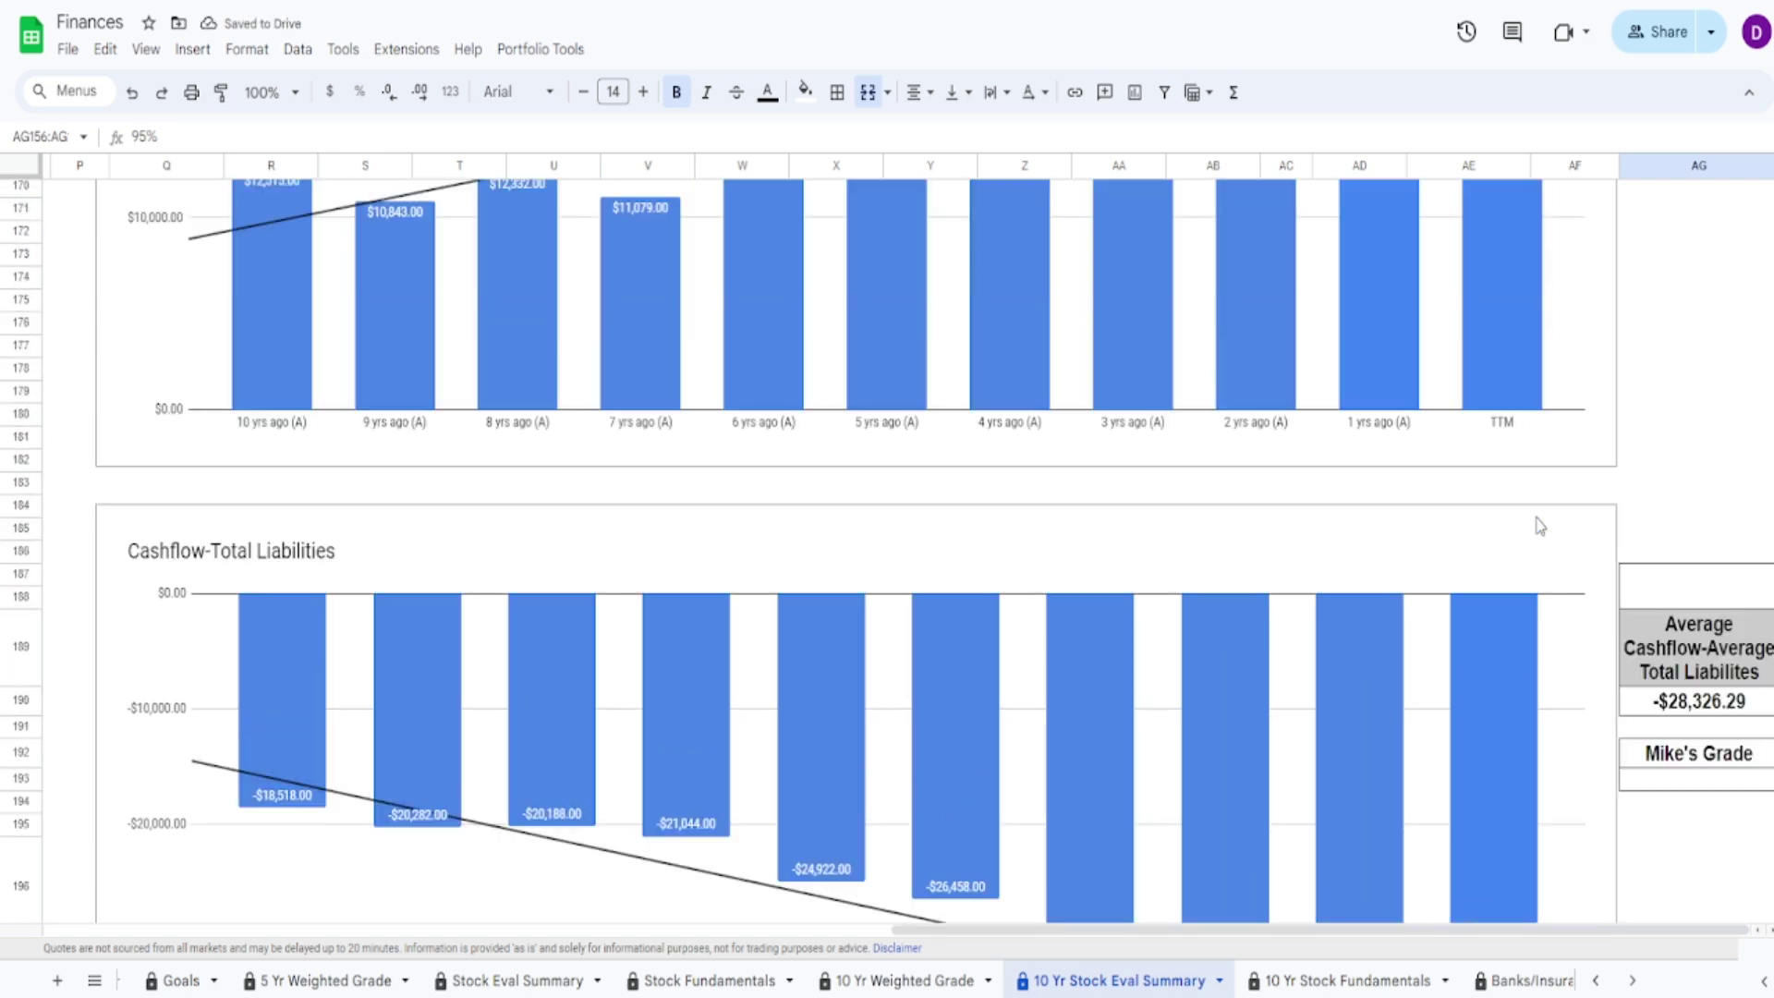
pyautogui.scroll(3, 1538, 525)
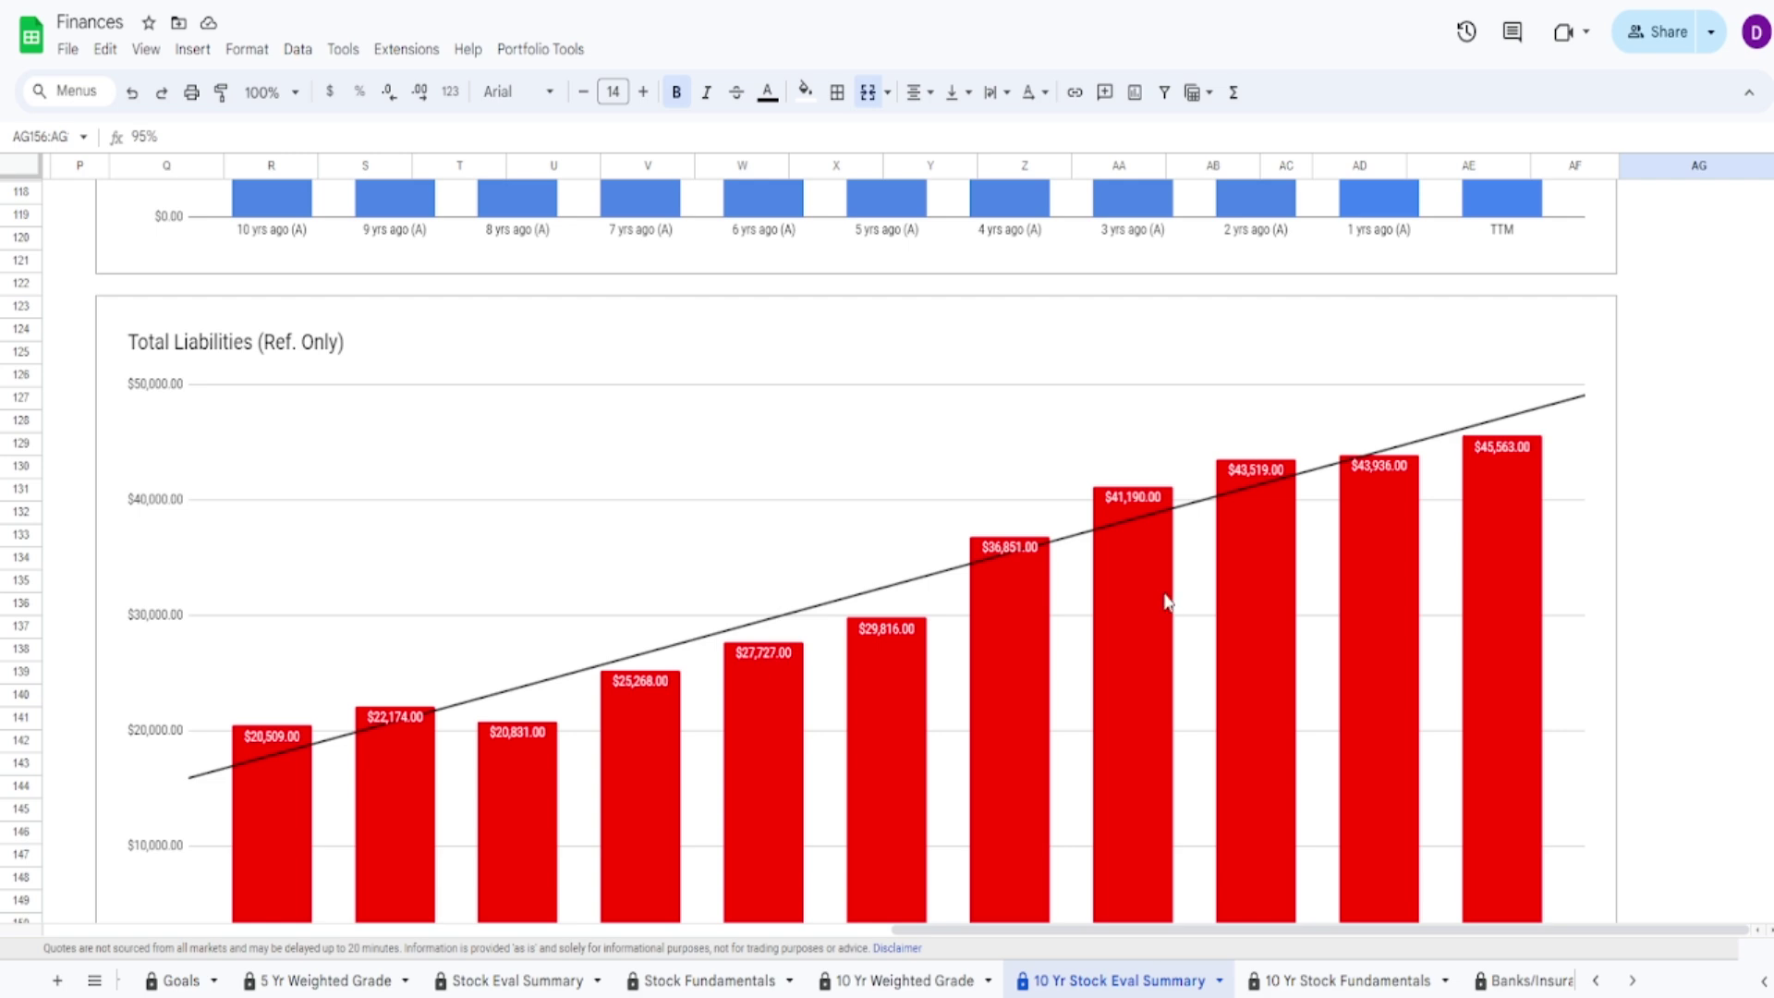
pyautogui.scroll(20, 1166, 600)
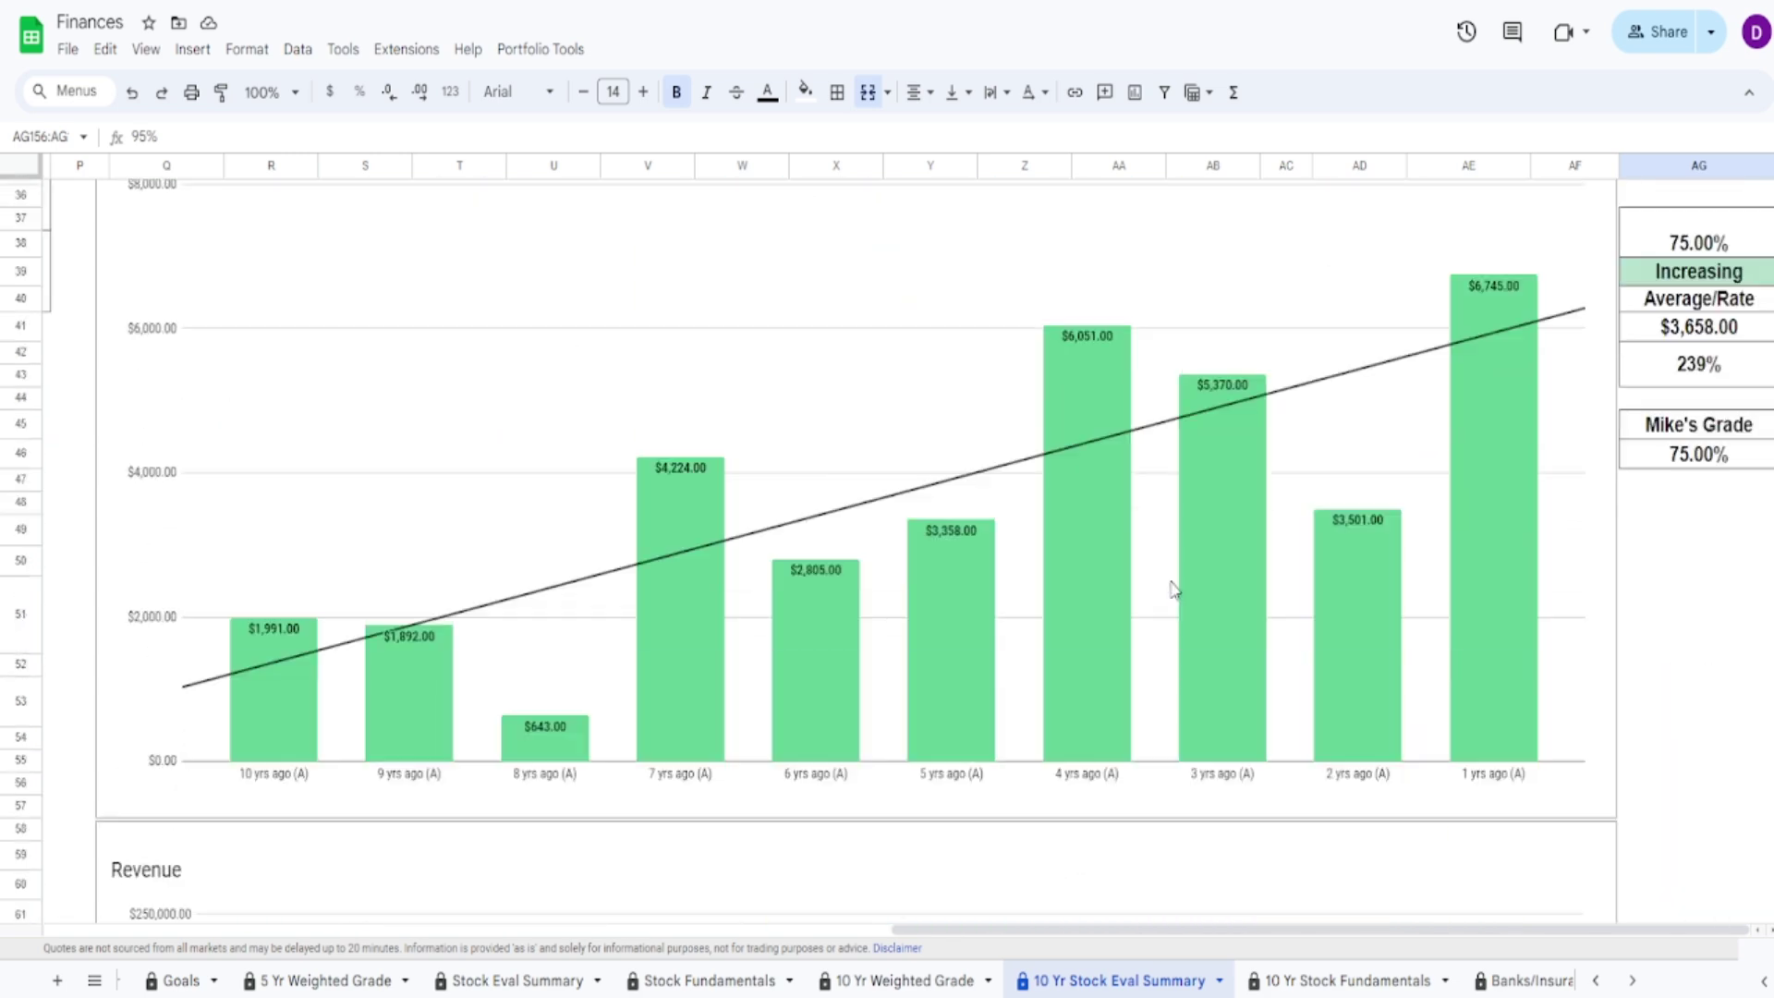
pyautogui.scroll(-20, 952, 561)
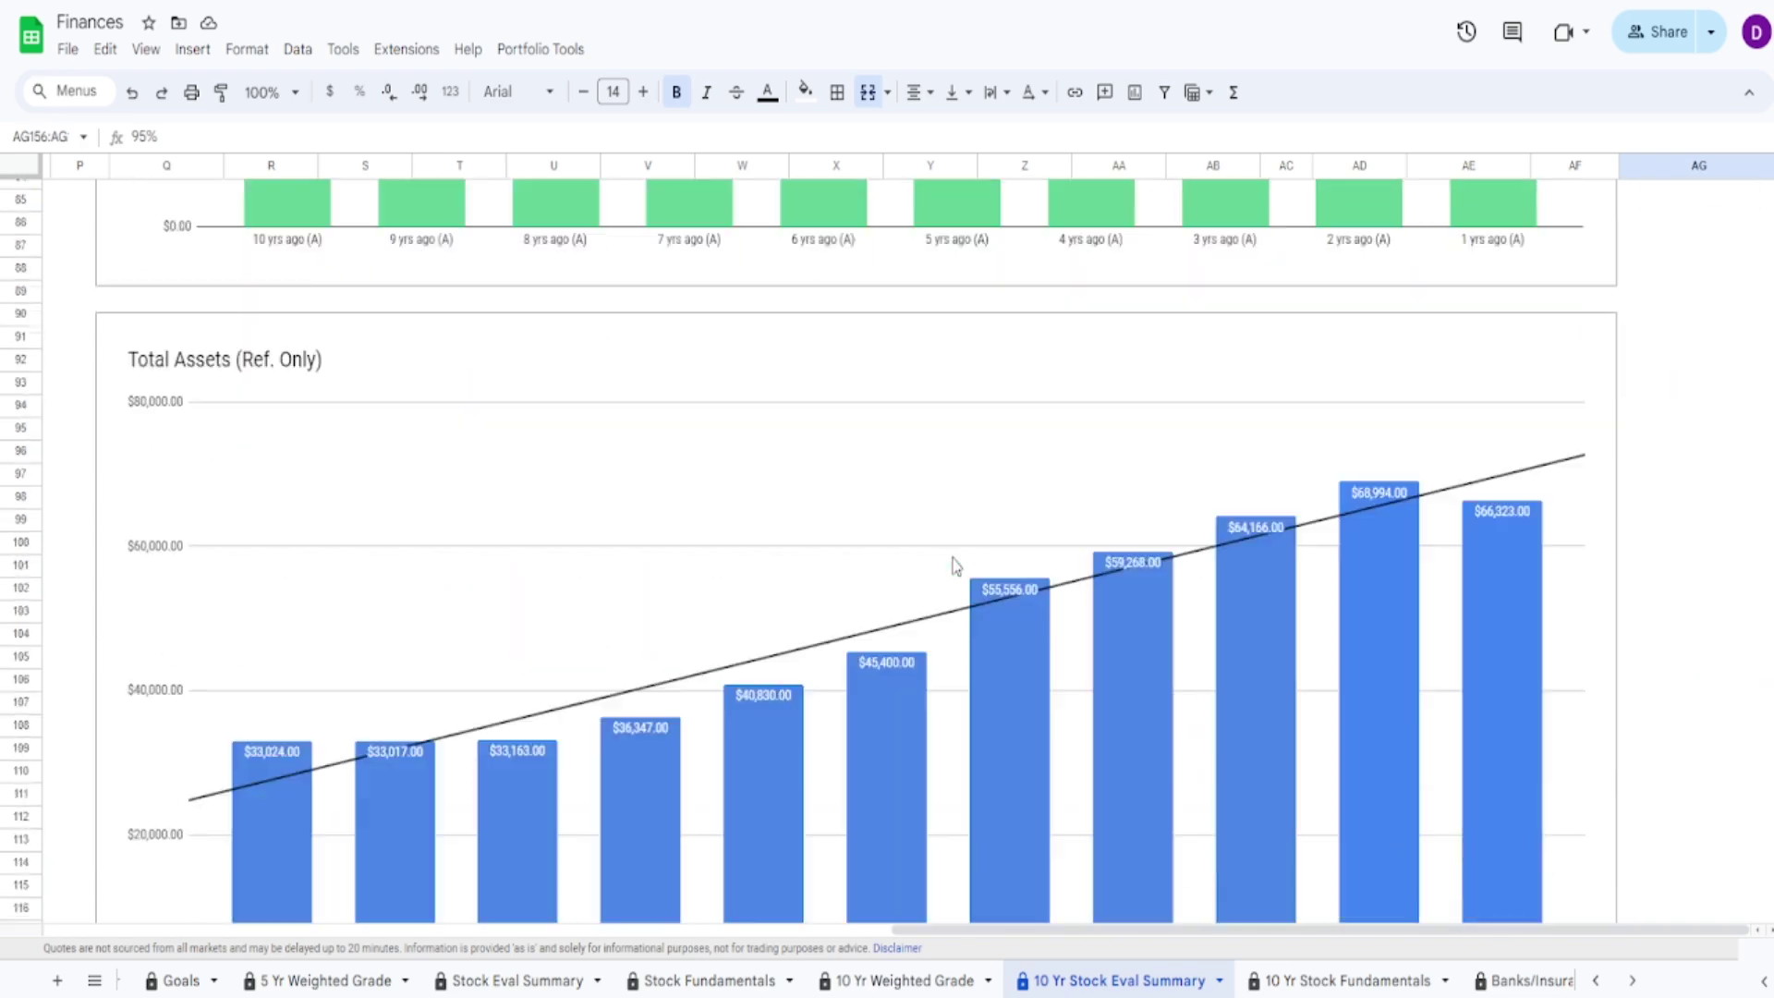
pyautogui.scroll(-14, 955, 566)
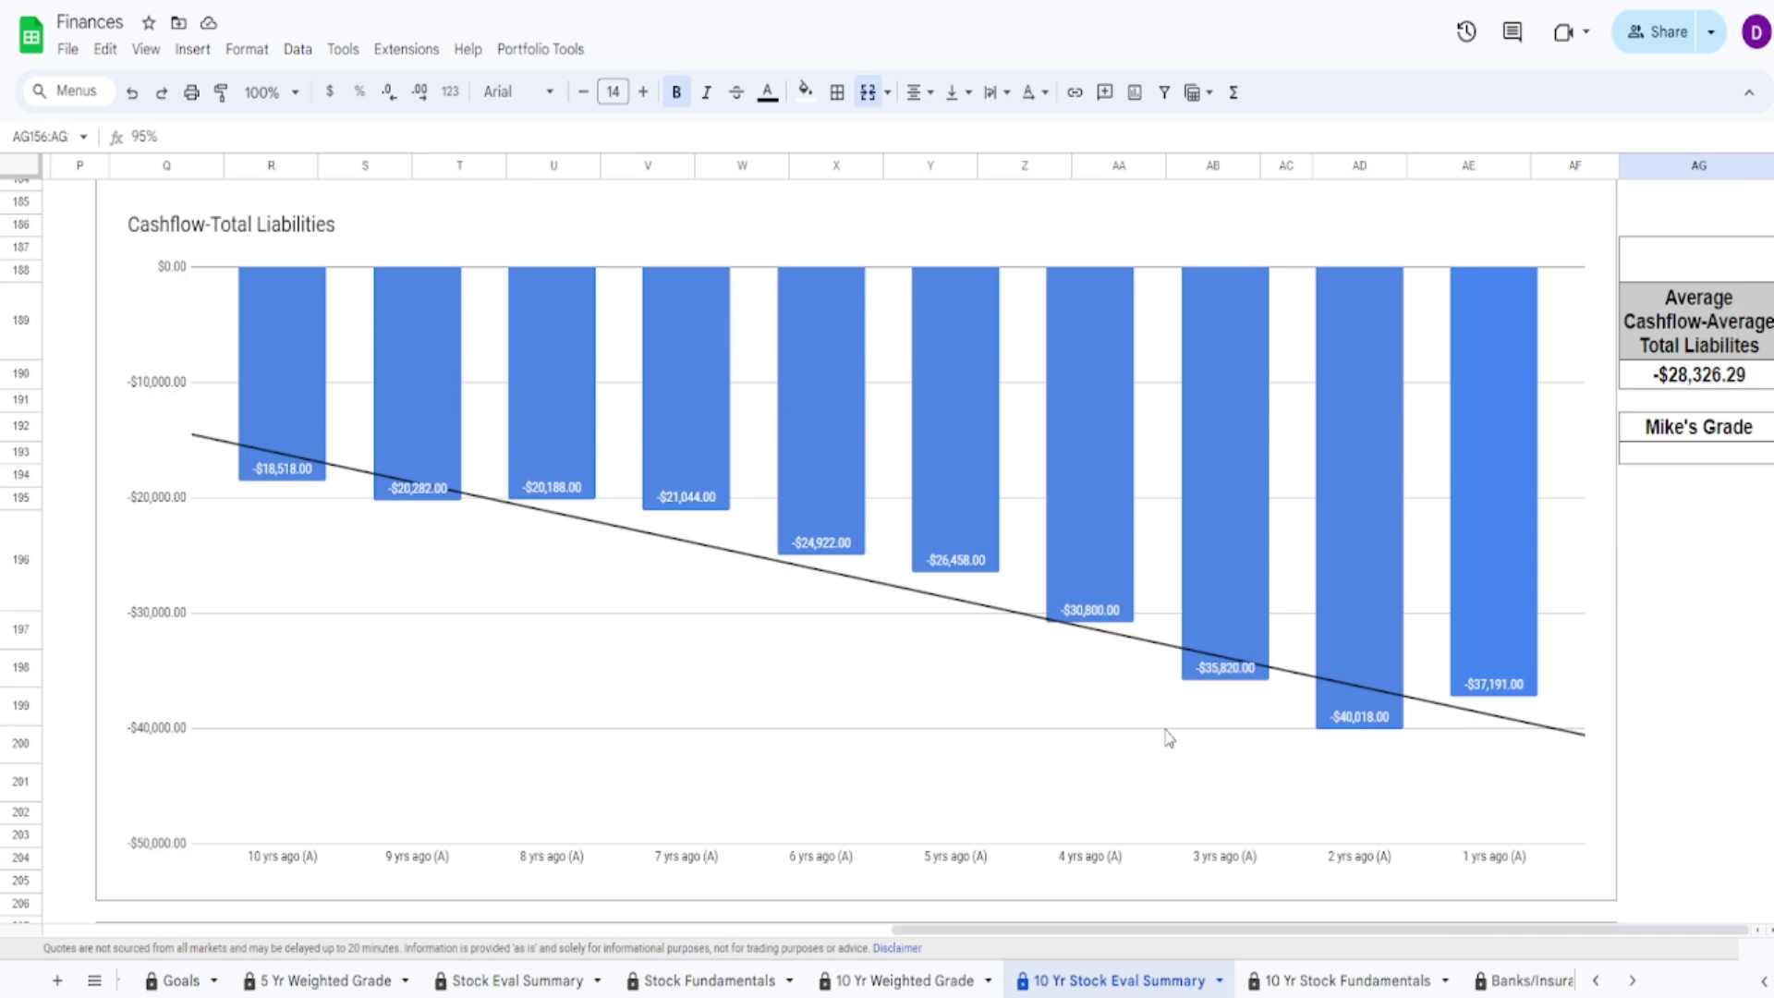
pyautogui.click(1354, 688)
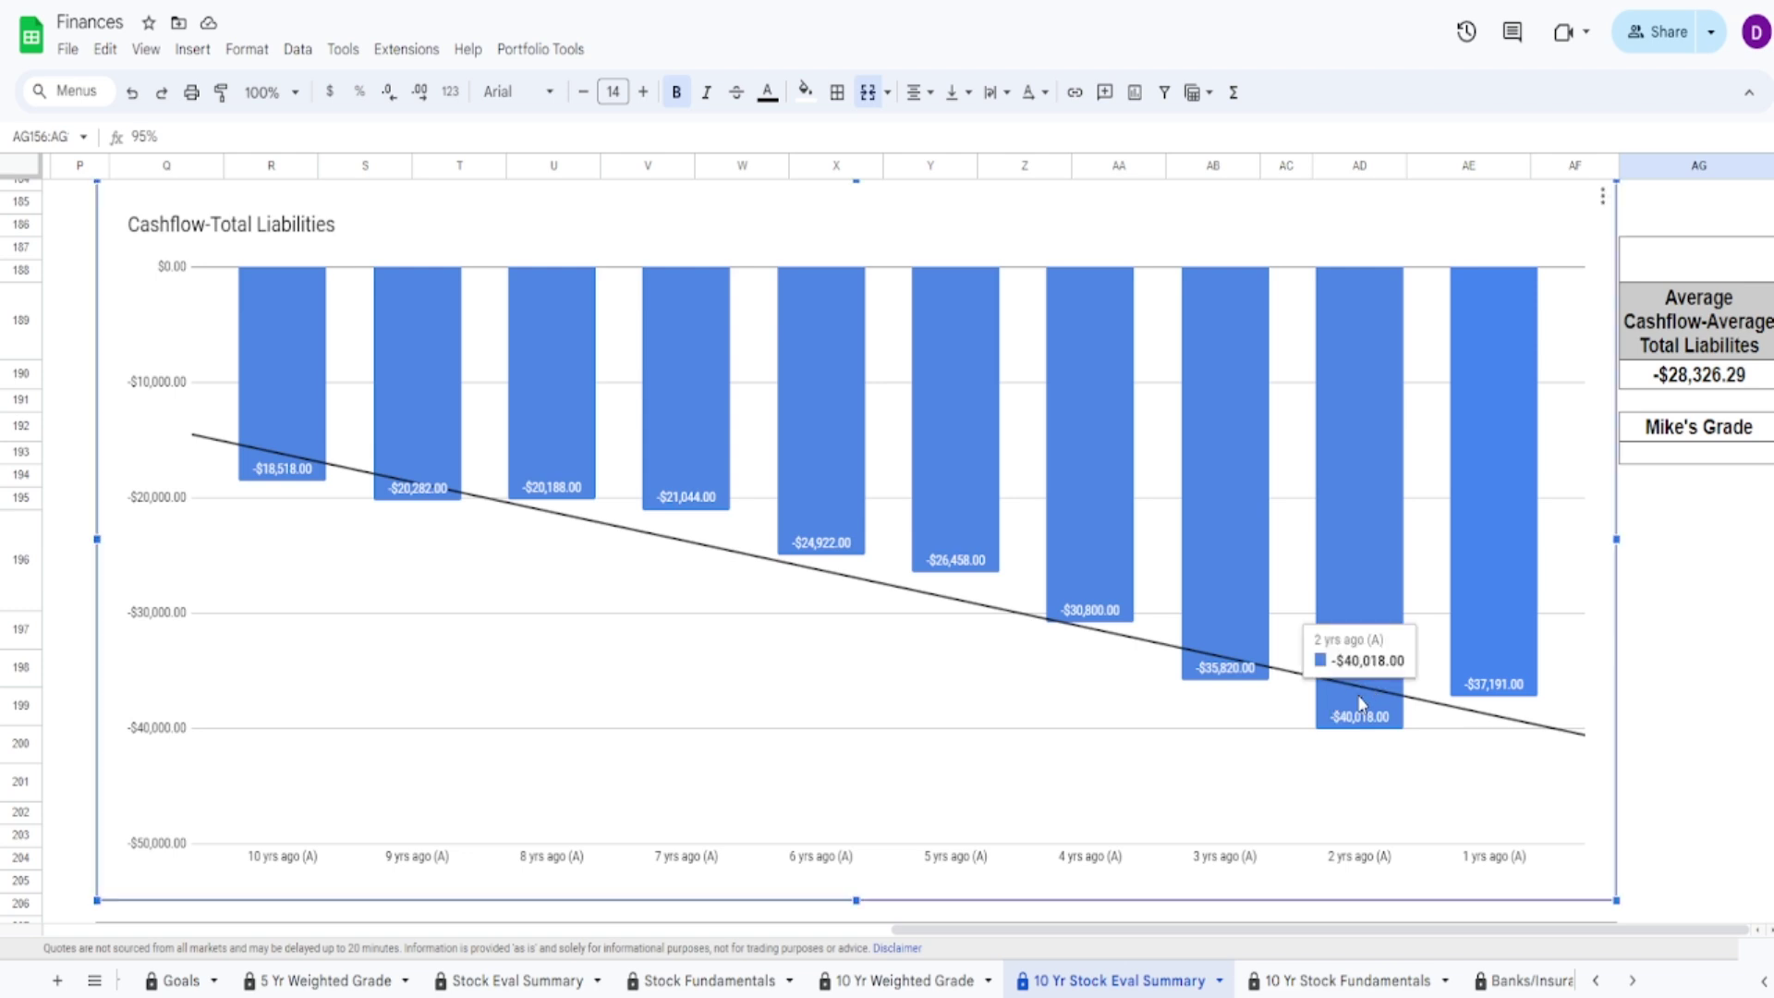
pyautogui.moveTo(1539, 589)
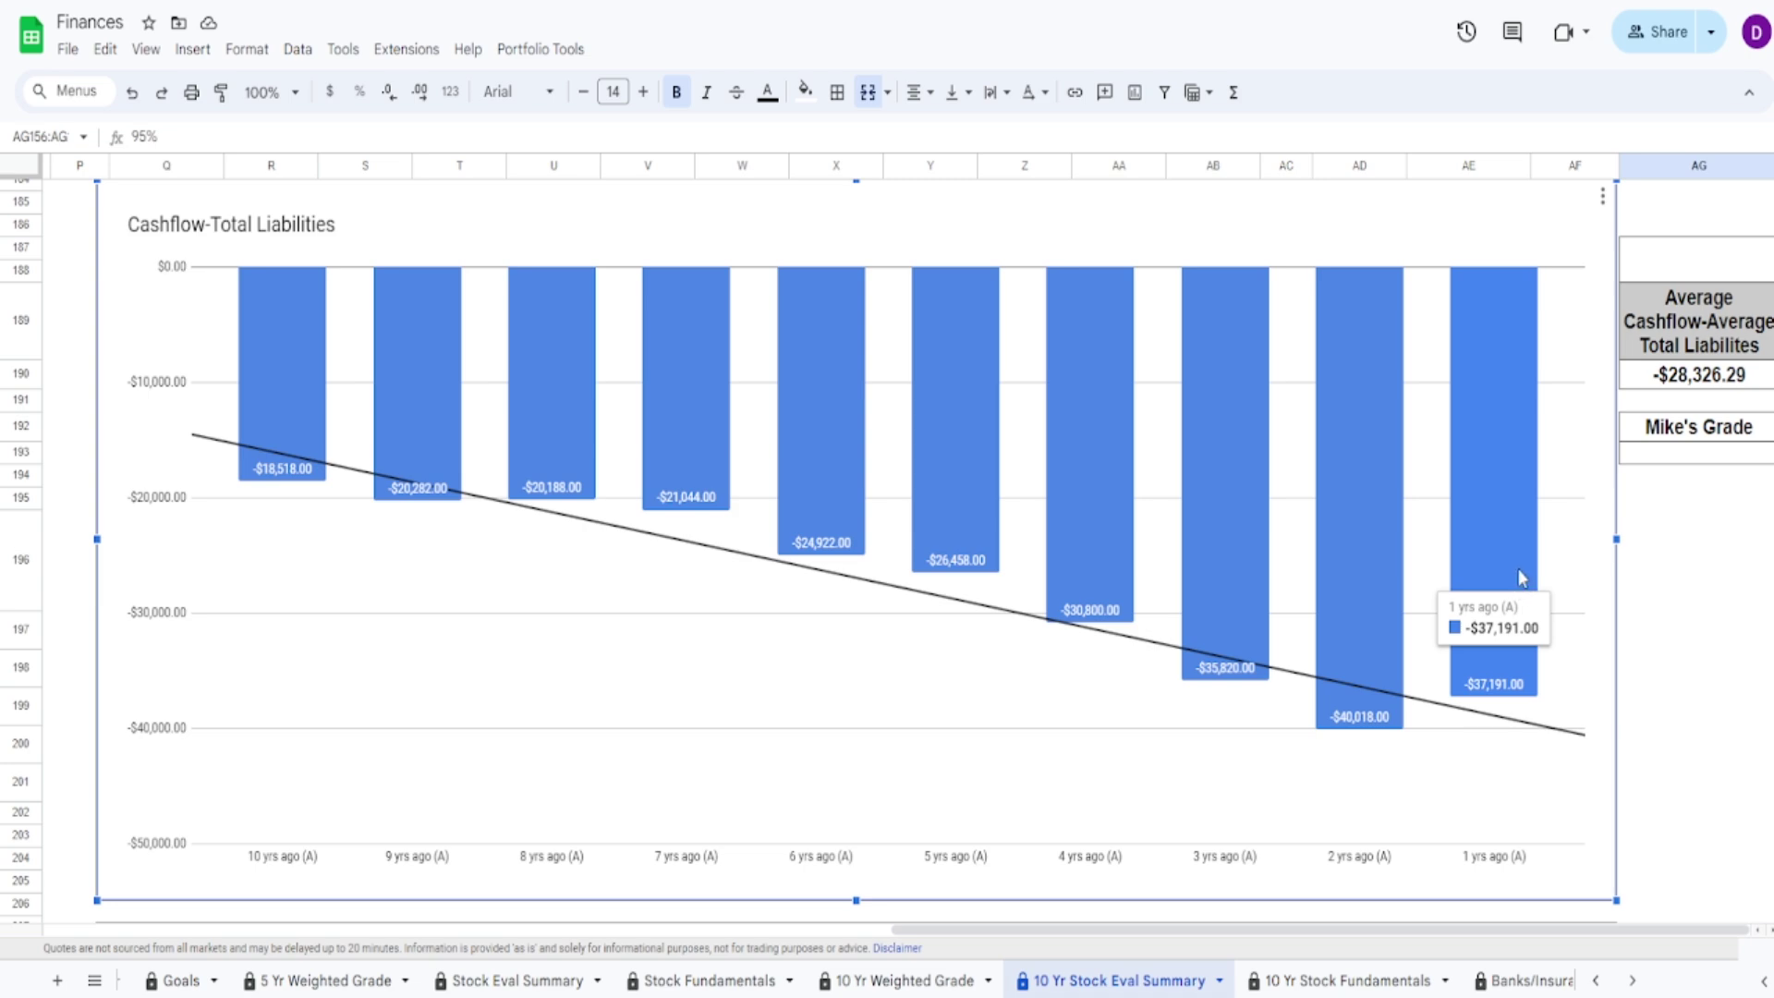
pyautogui.click(1679, 377)
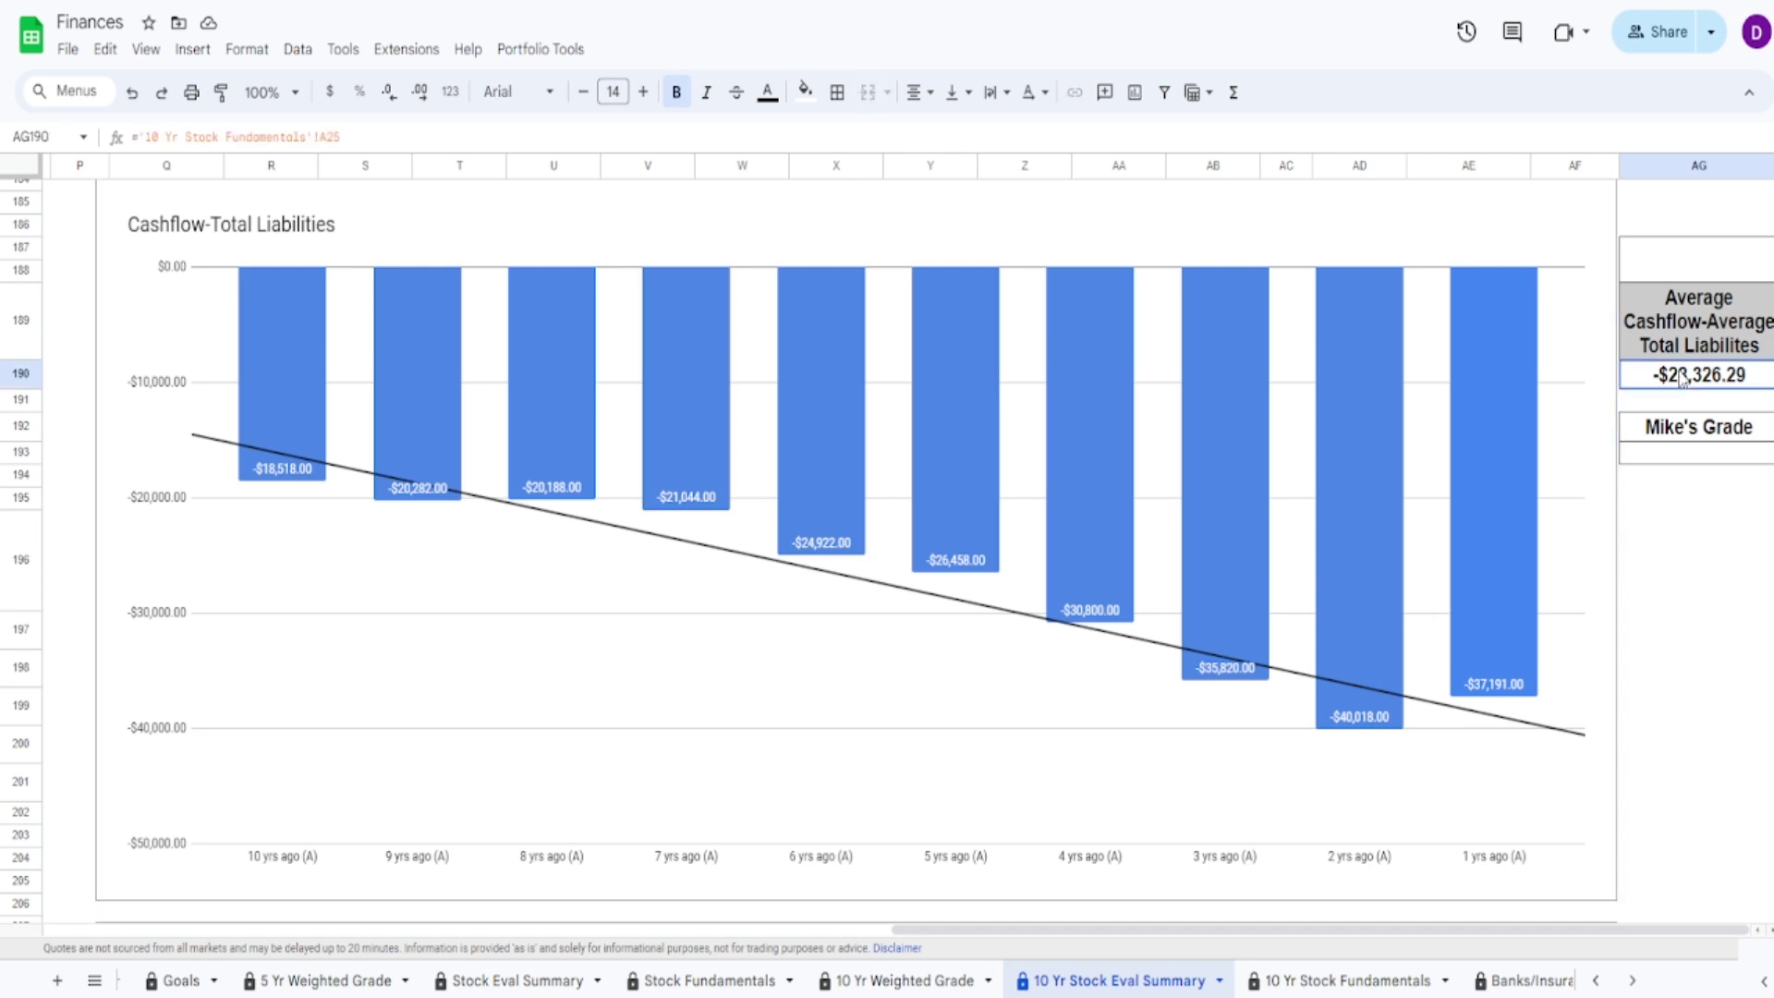
pyautogui.click(1705, 458)
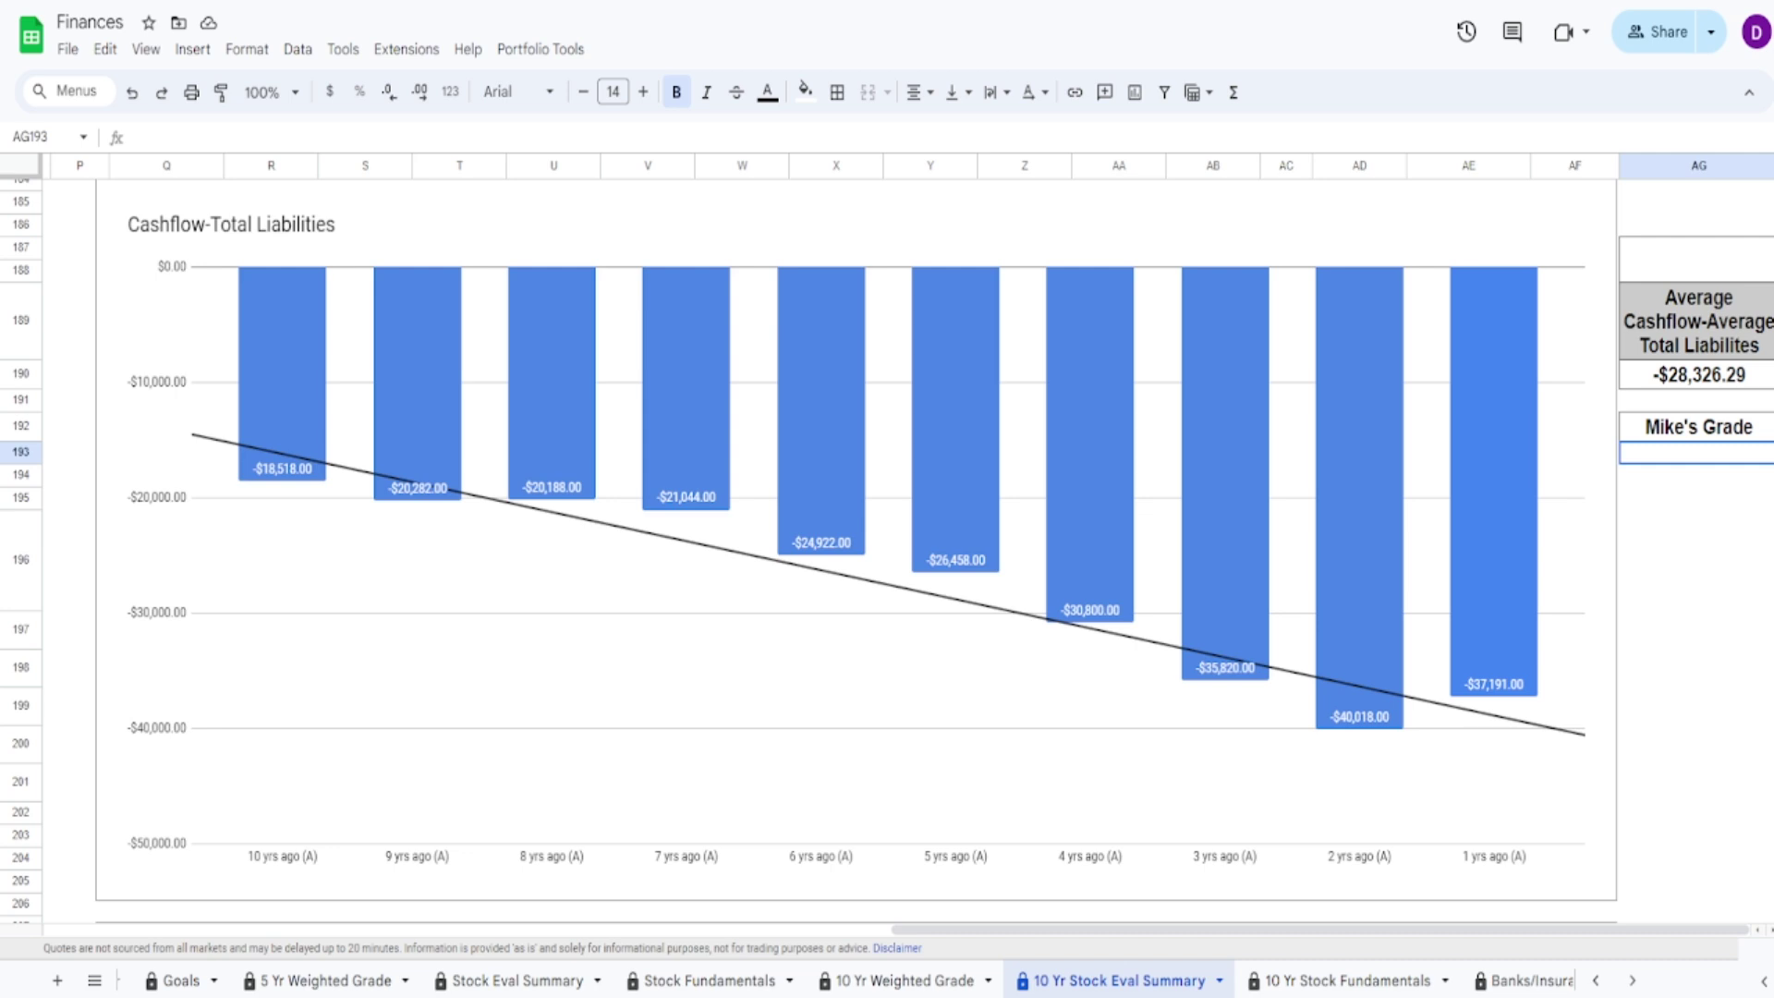
# Switch to the YouTube video on China's first Costco opening and play it full screen with sound at about half volume
pyautogui.hotkey('alt', 'Tab')
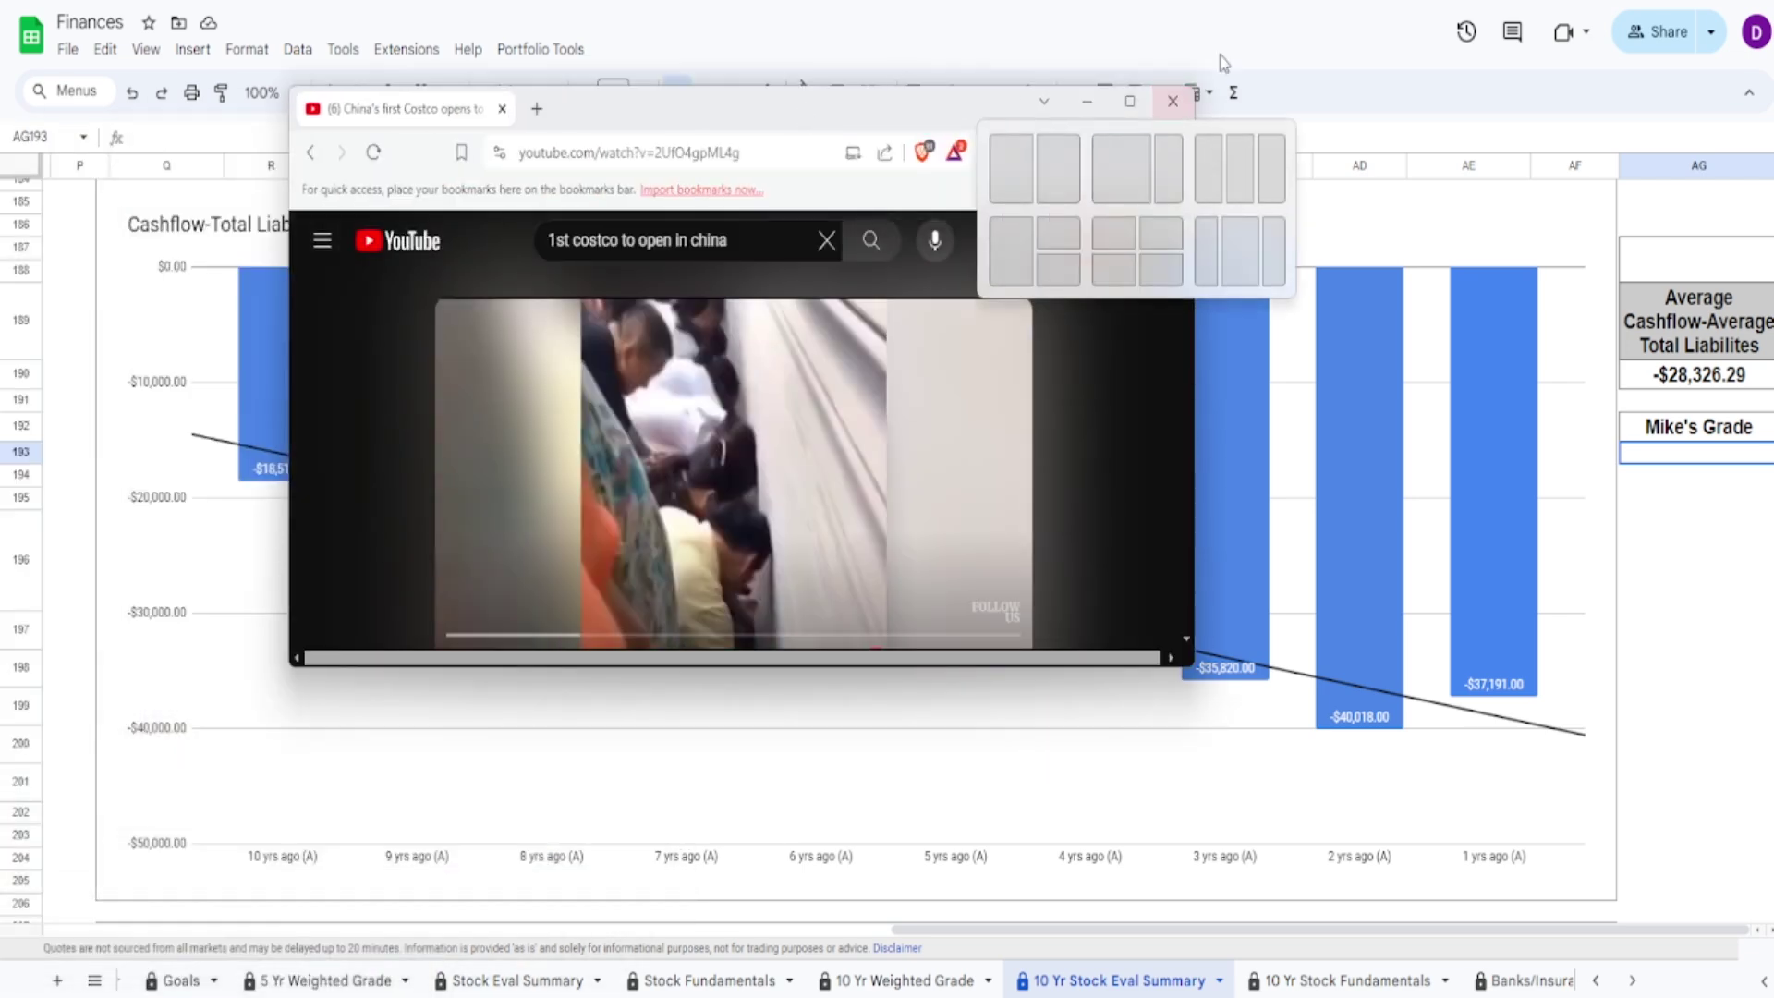
pyautogui.click(1131, 102)
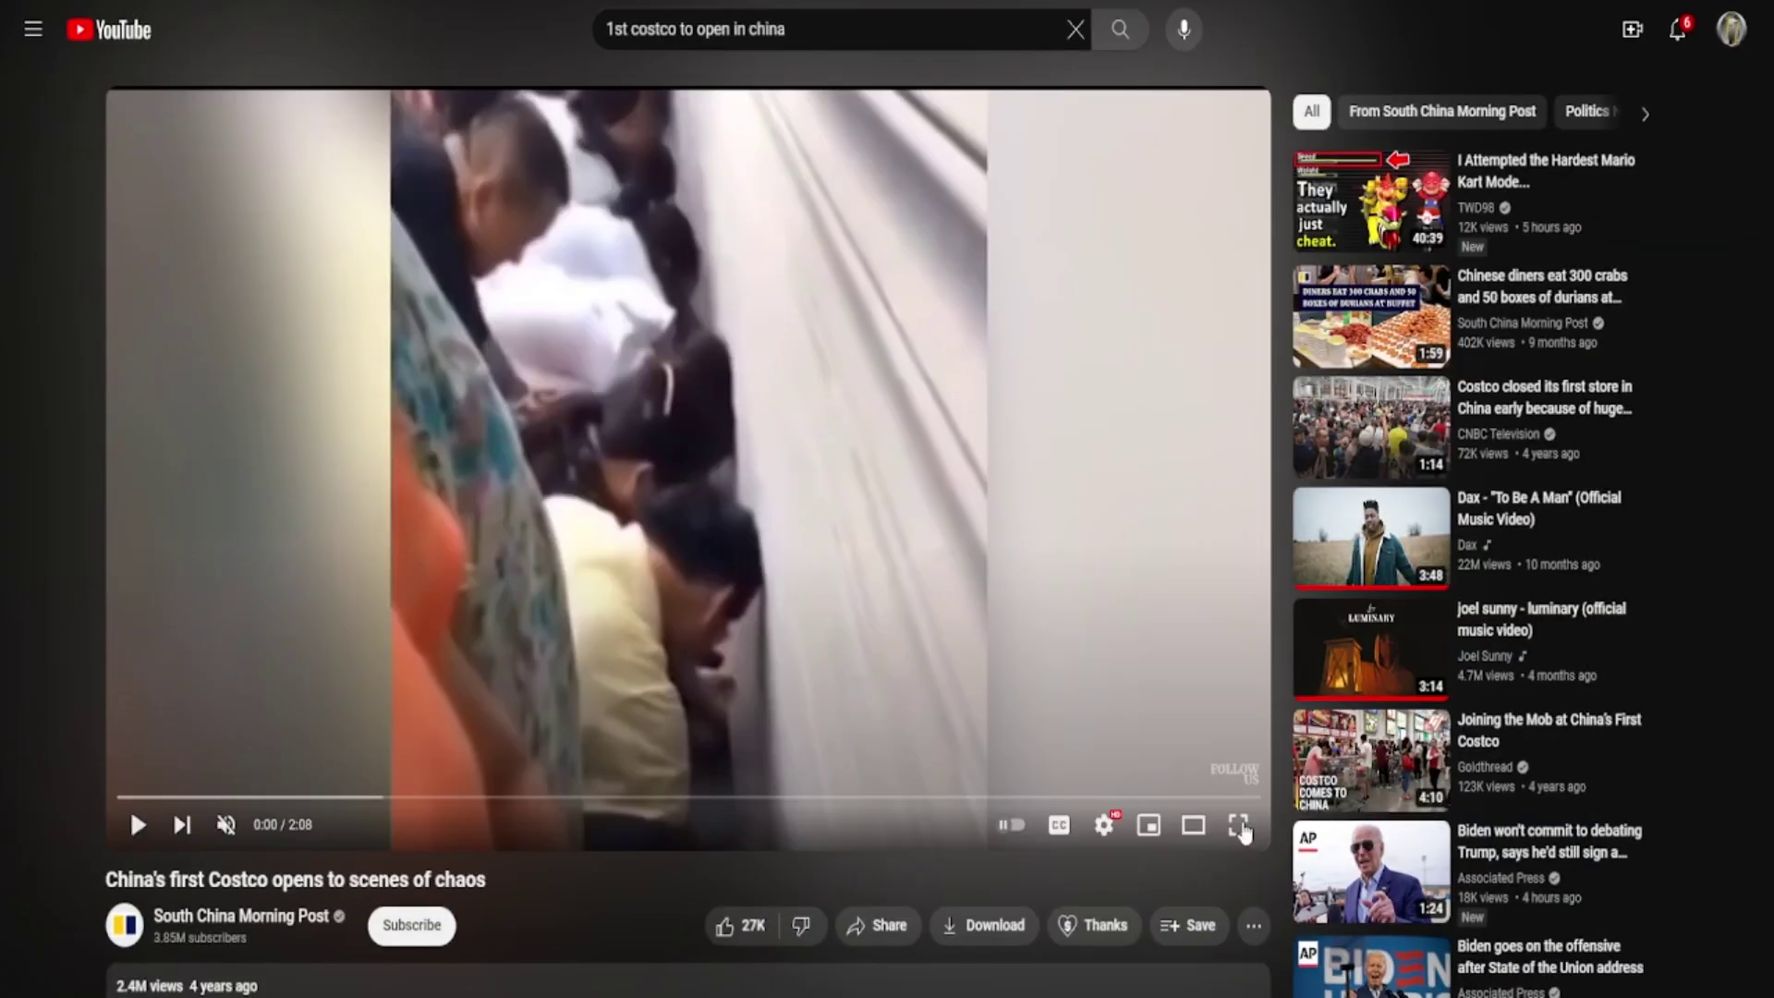
pyautogui.click(1236, 832)
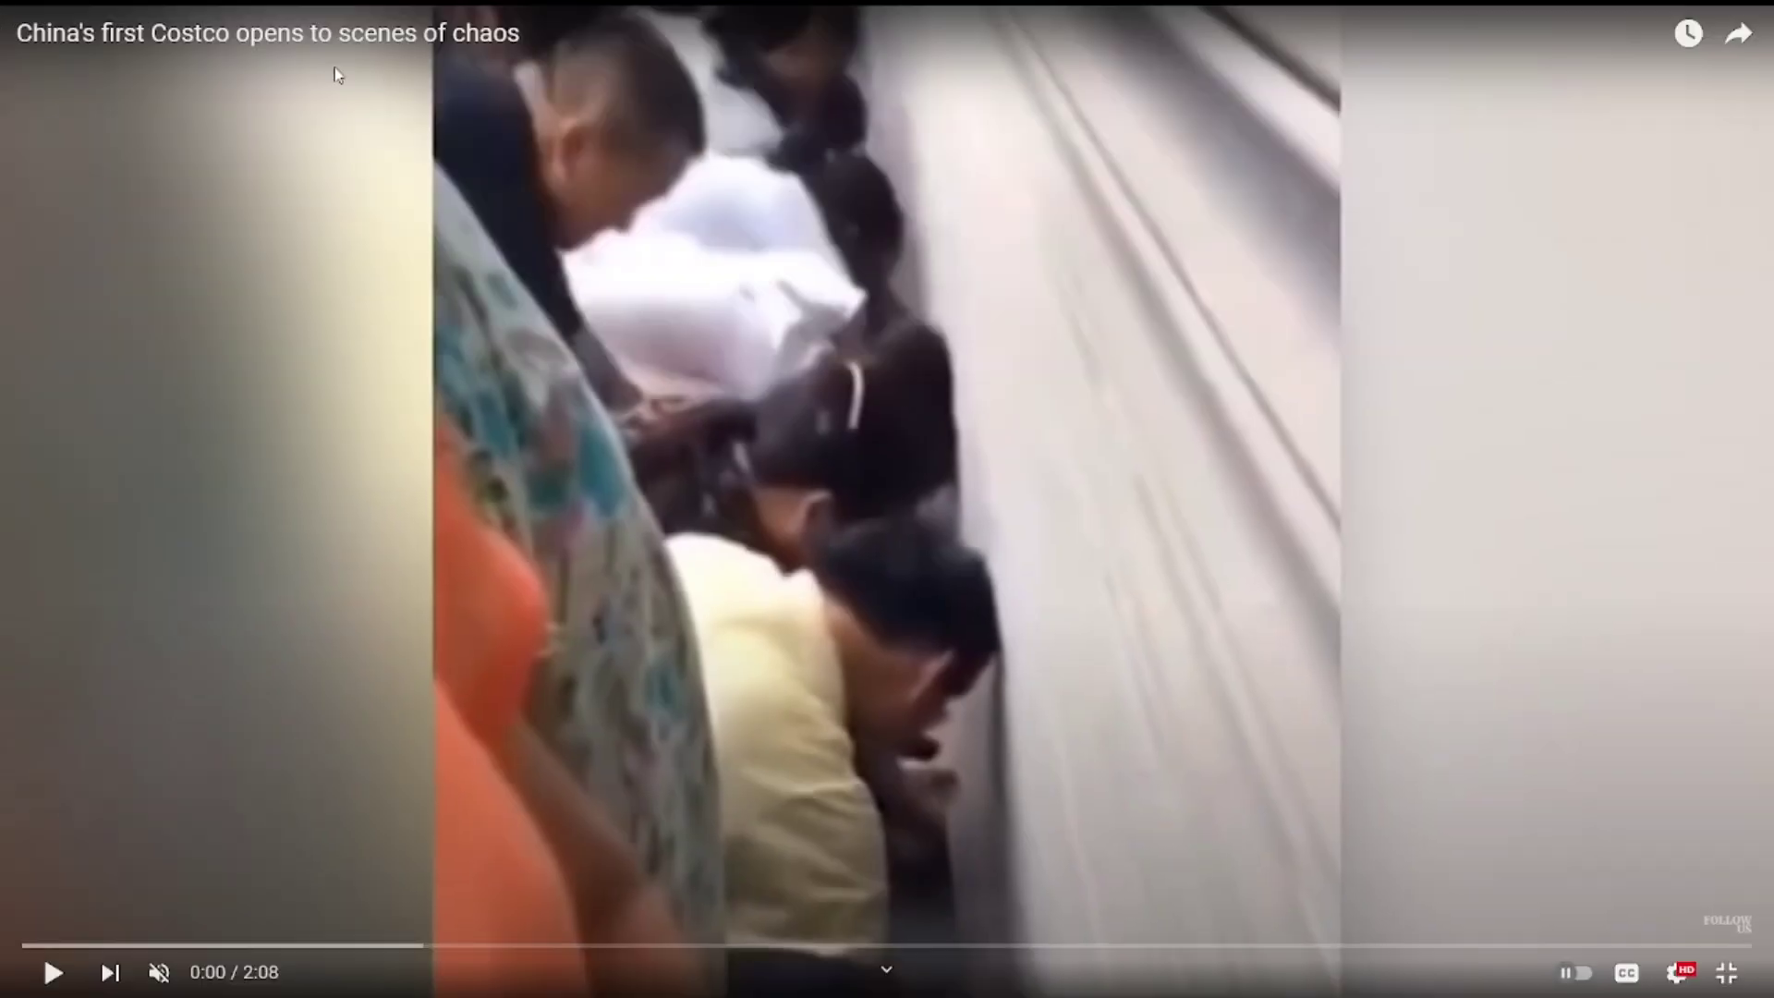
pyautogui.click(595, 608)
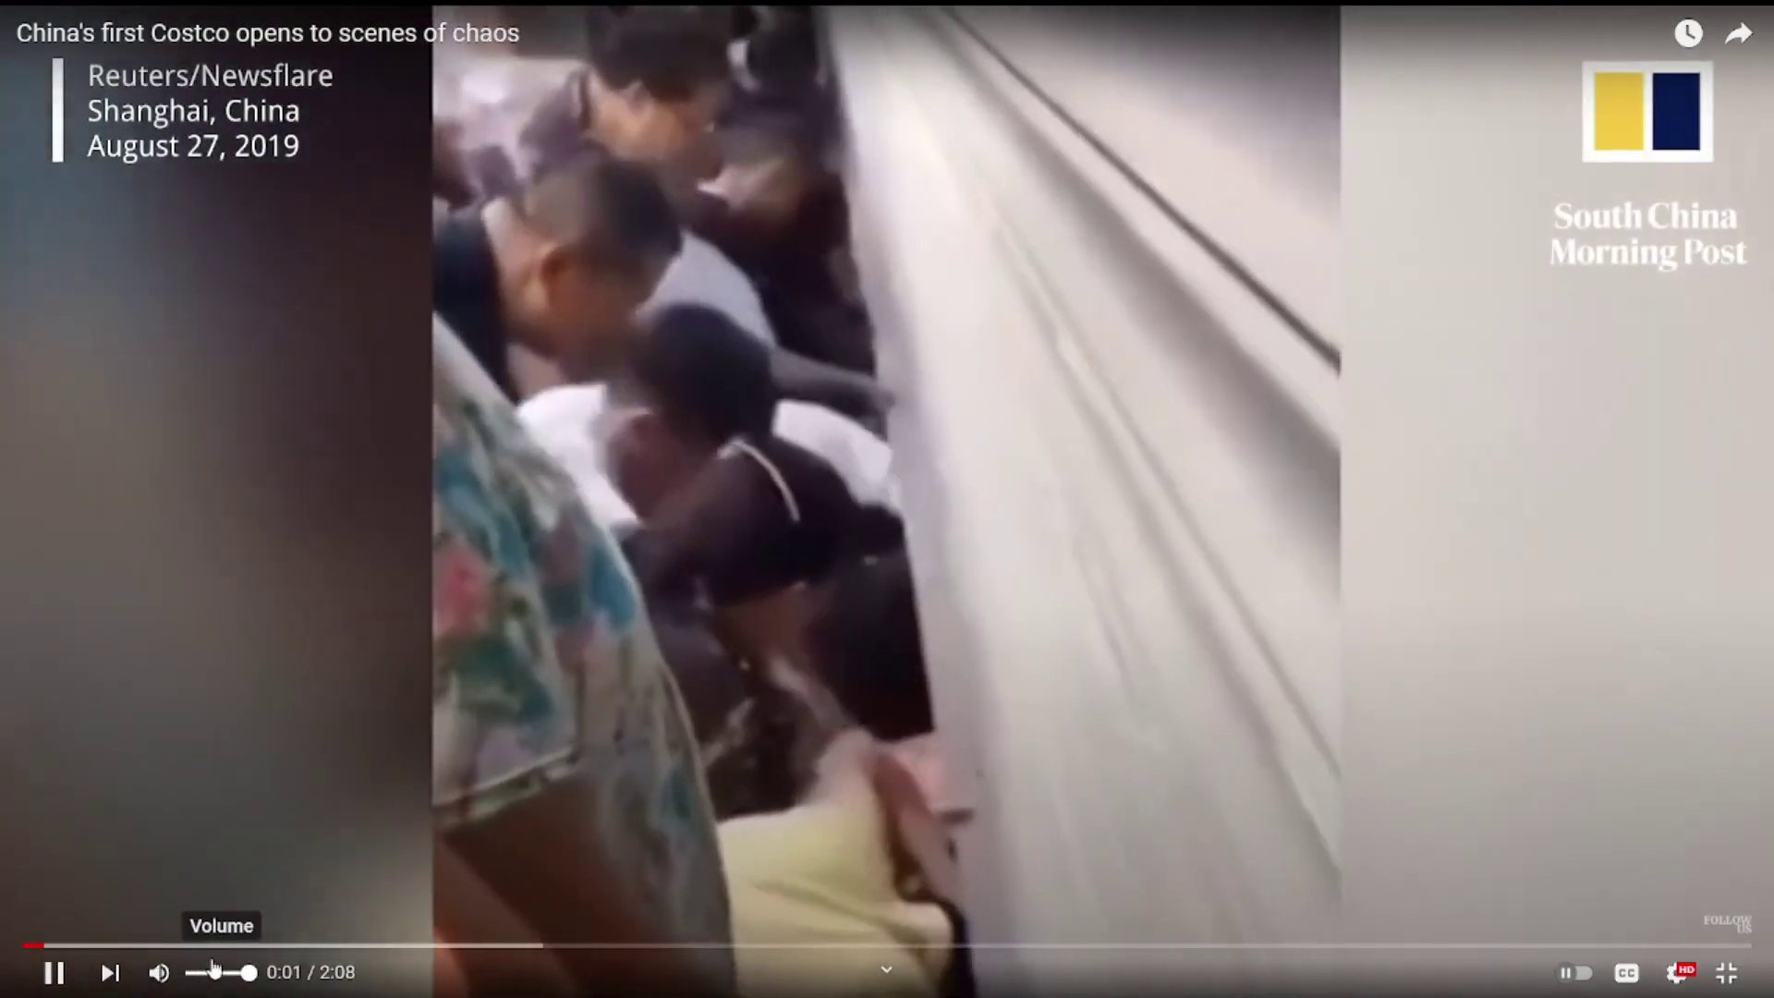
pyautogui.click(218, 972)
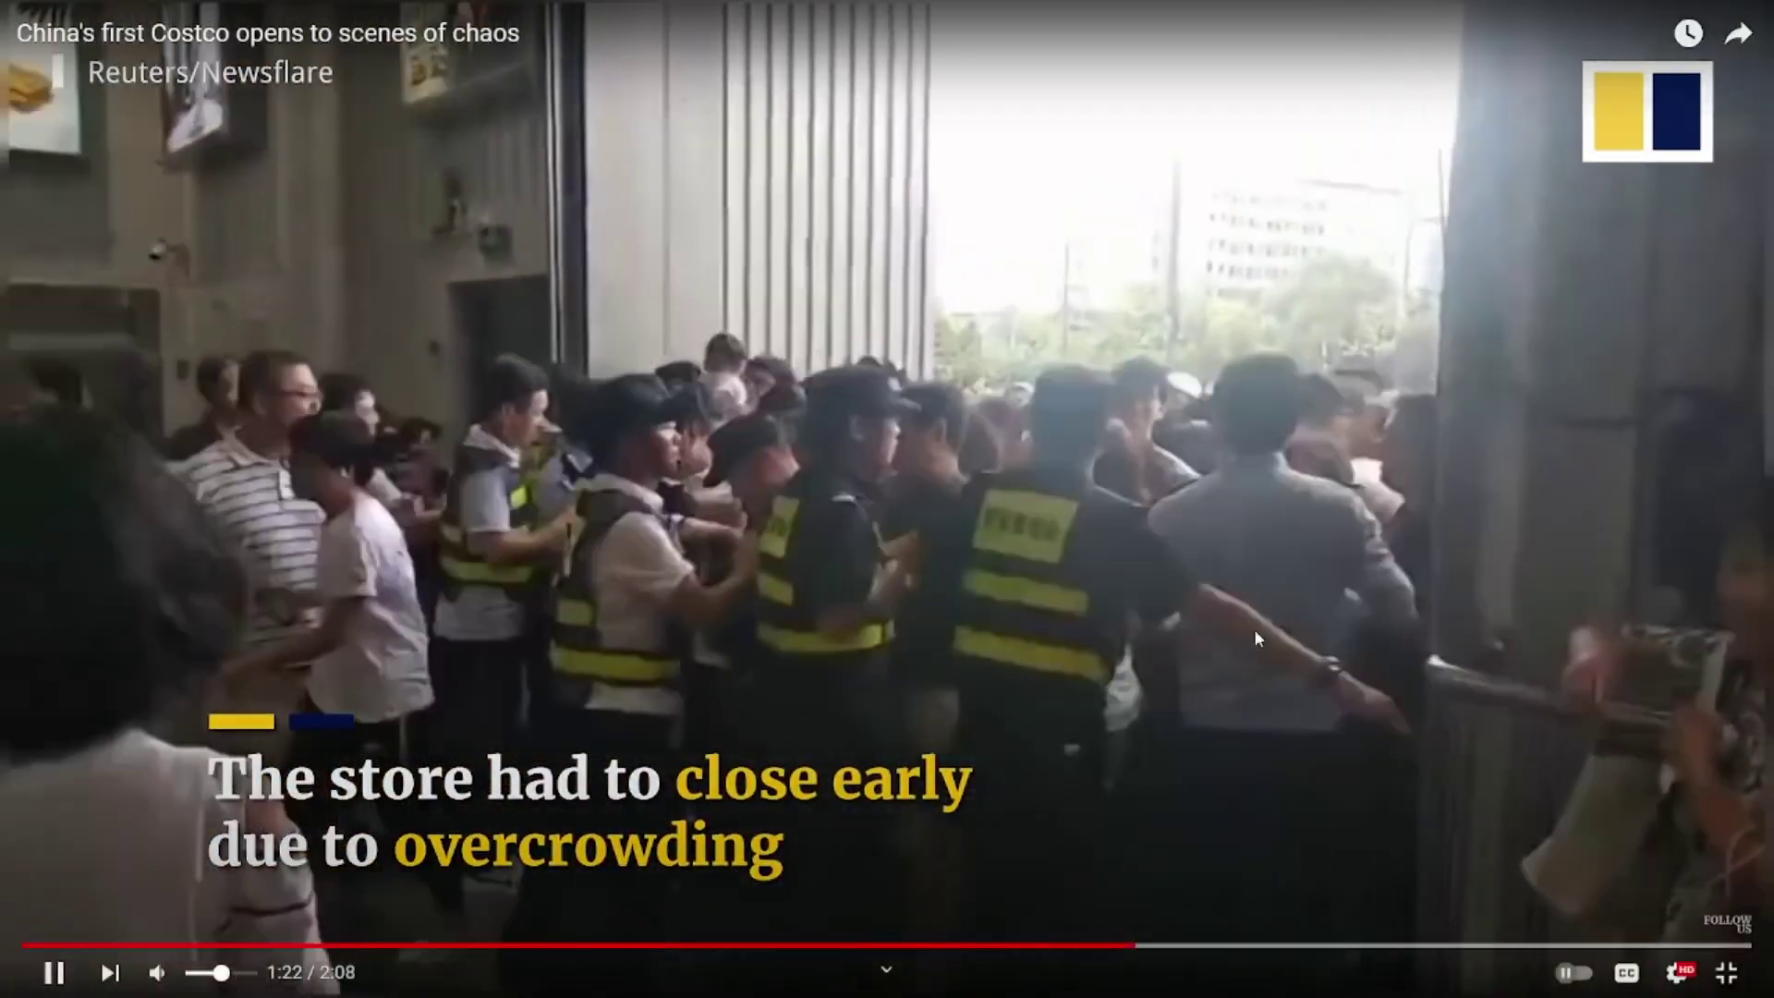
# Pause the Costco video at 1:23, leave full screen and close its browser window to return to the spreadsheet
pyautogui.click(796, 825)
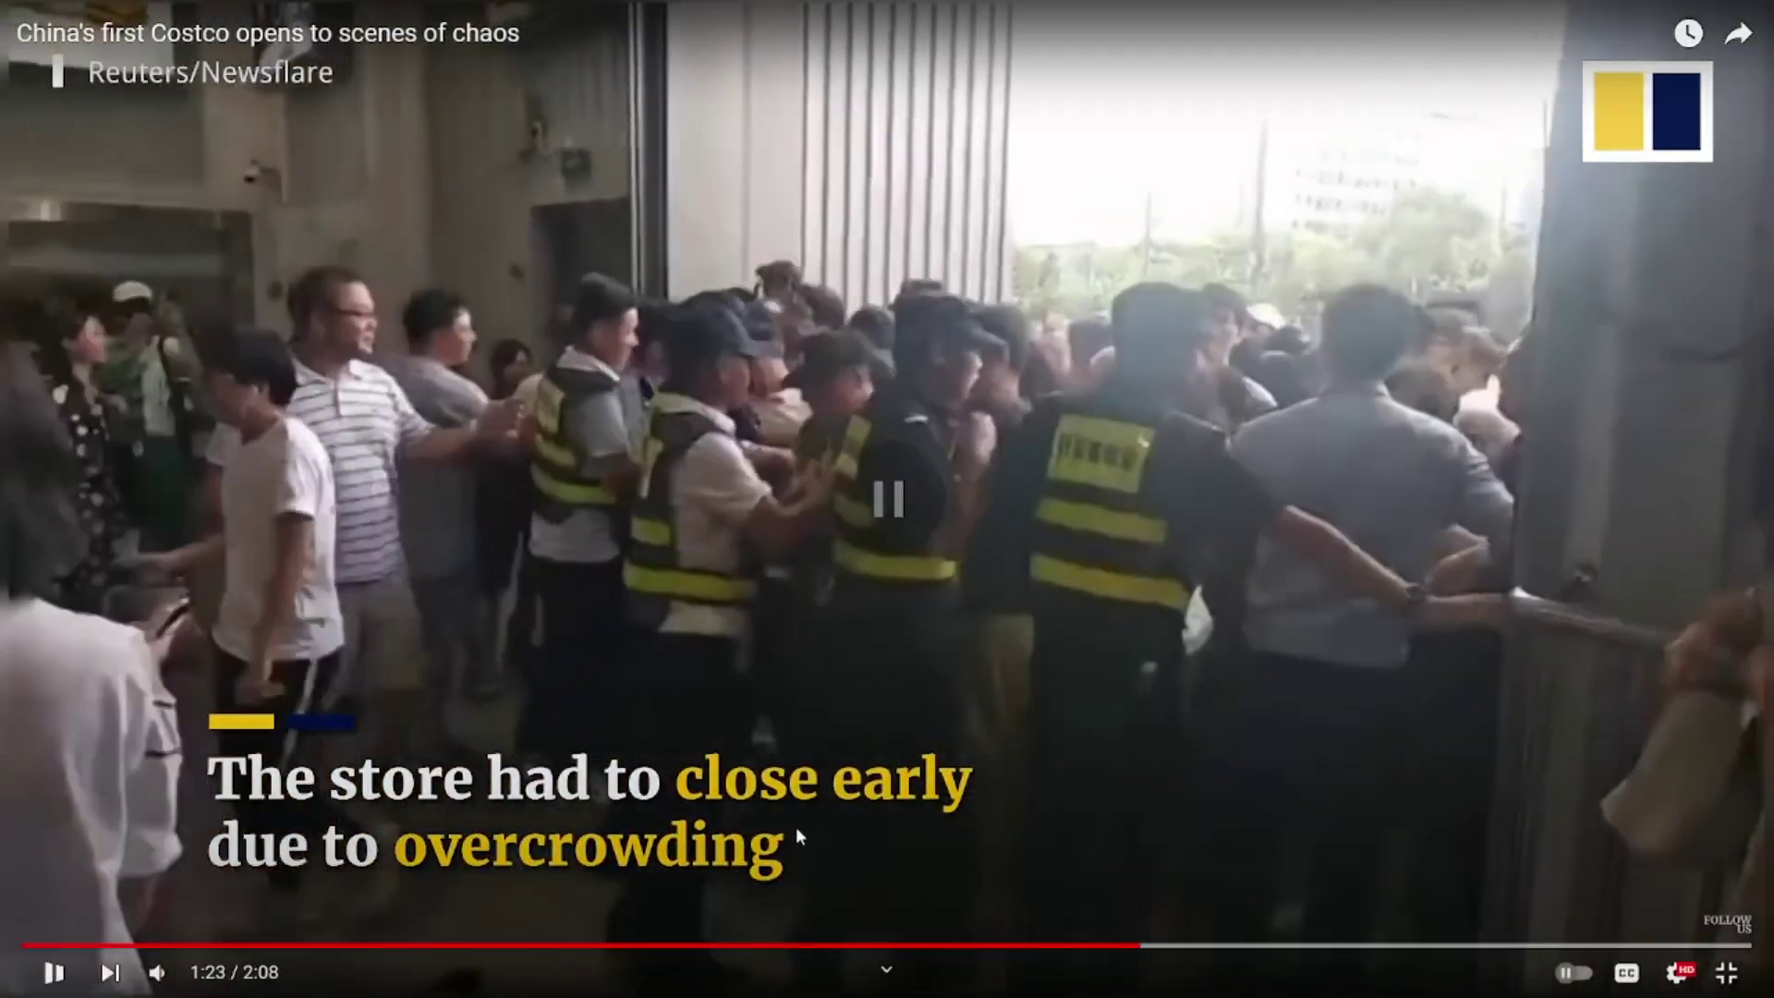
pyautogui.click(1725, 972)
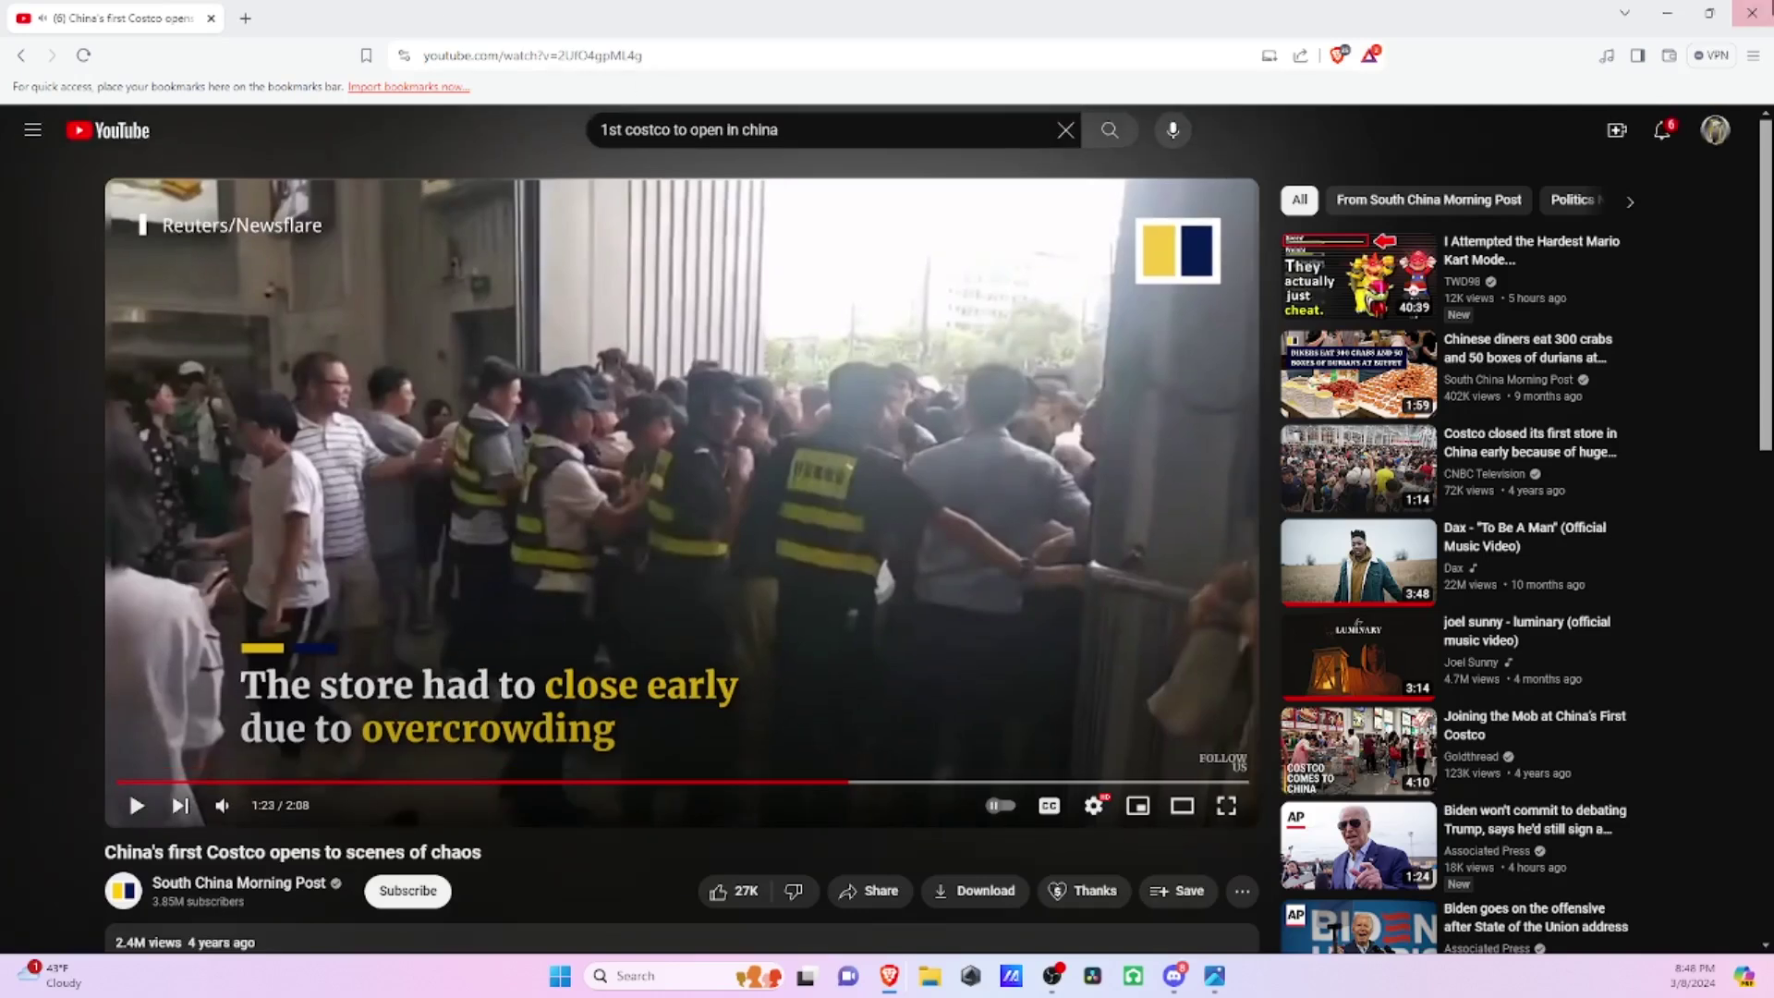
pyautogui.click(1748, 11)
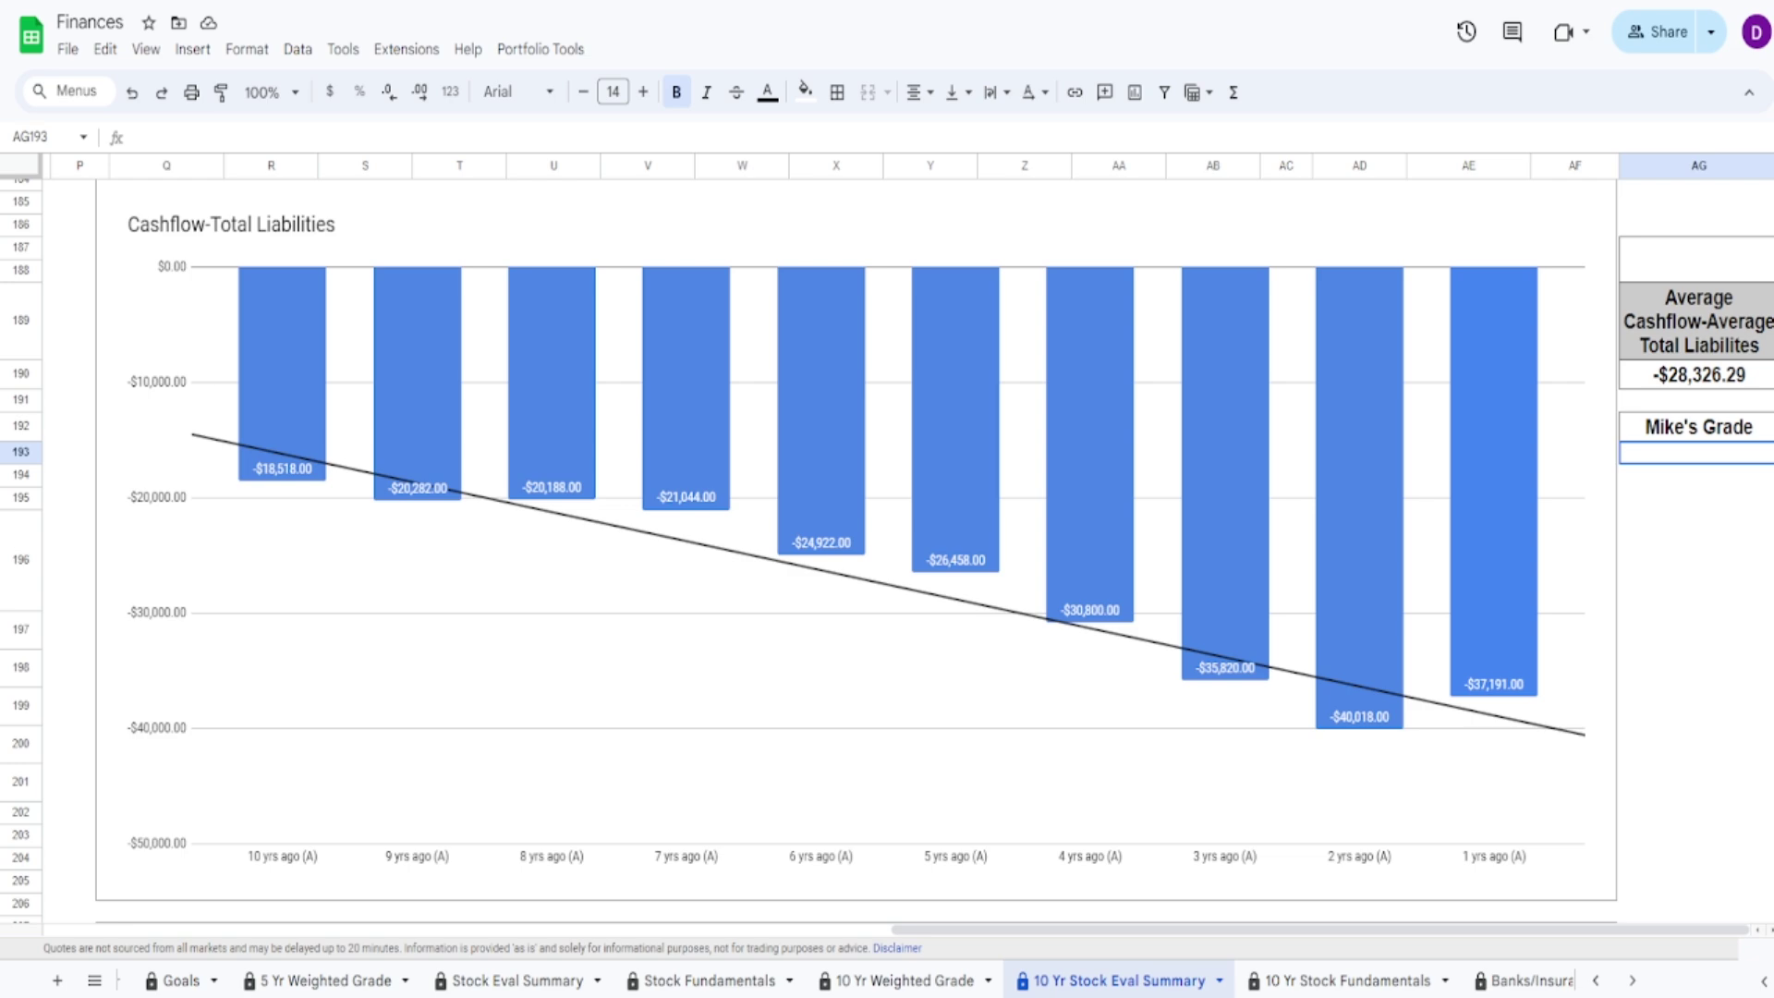
# Enter 85% in the Cashflow-Total Liabilities chart's grade cell and 50% in the cell above its average label
pyautogui.click(1690, 524)
pyautogui.click(1695, 454)
pyautogui.write('85%')
pyautogui.click(1698, 269)
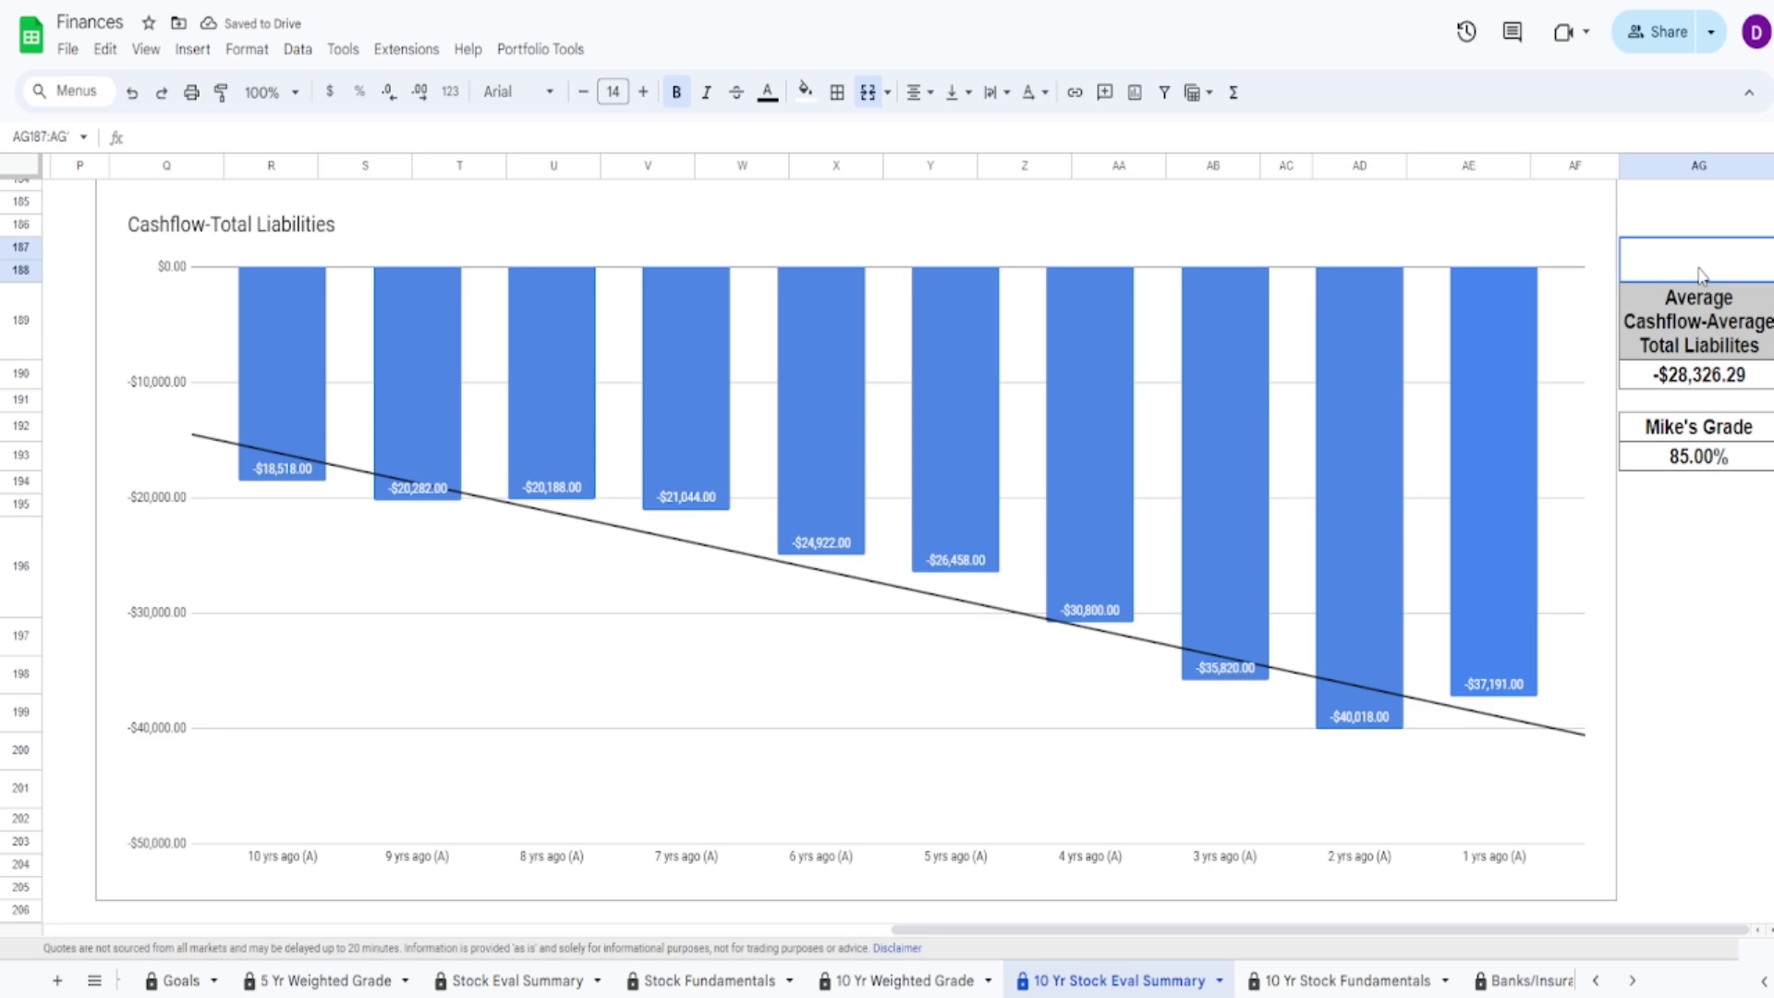
pyautogui.write('50')
pyautogui.press('Return')
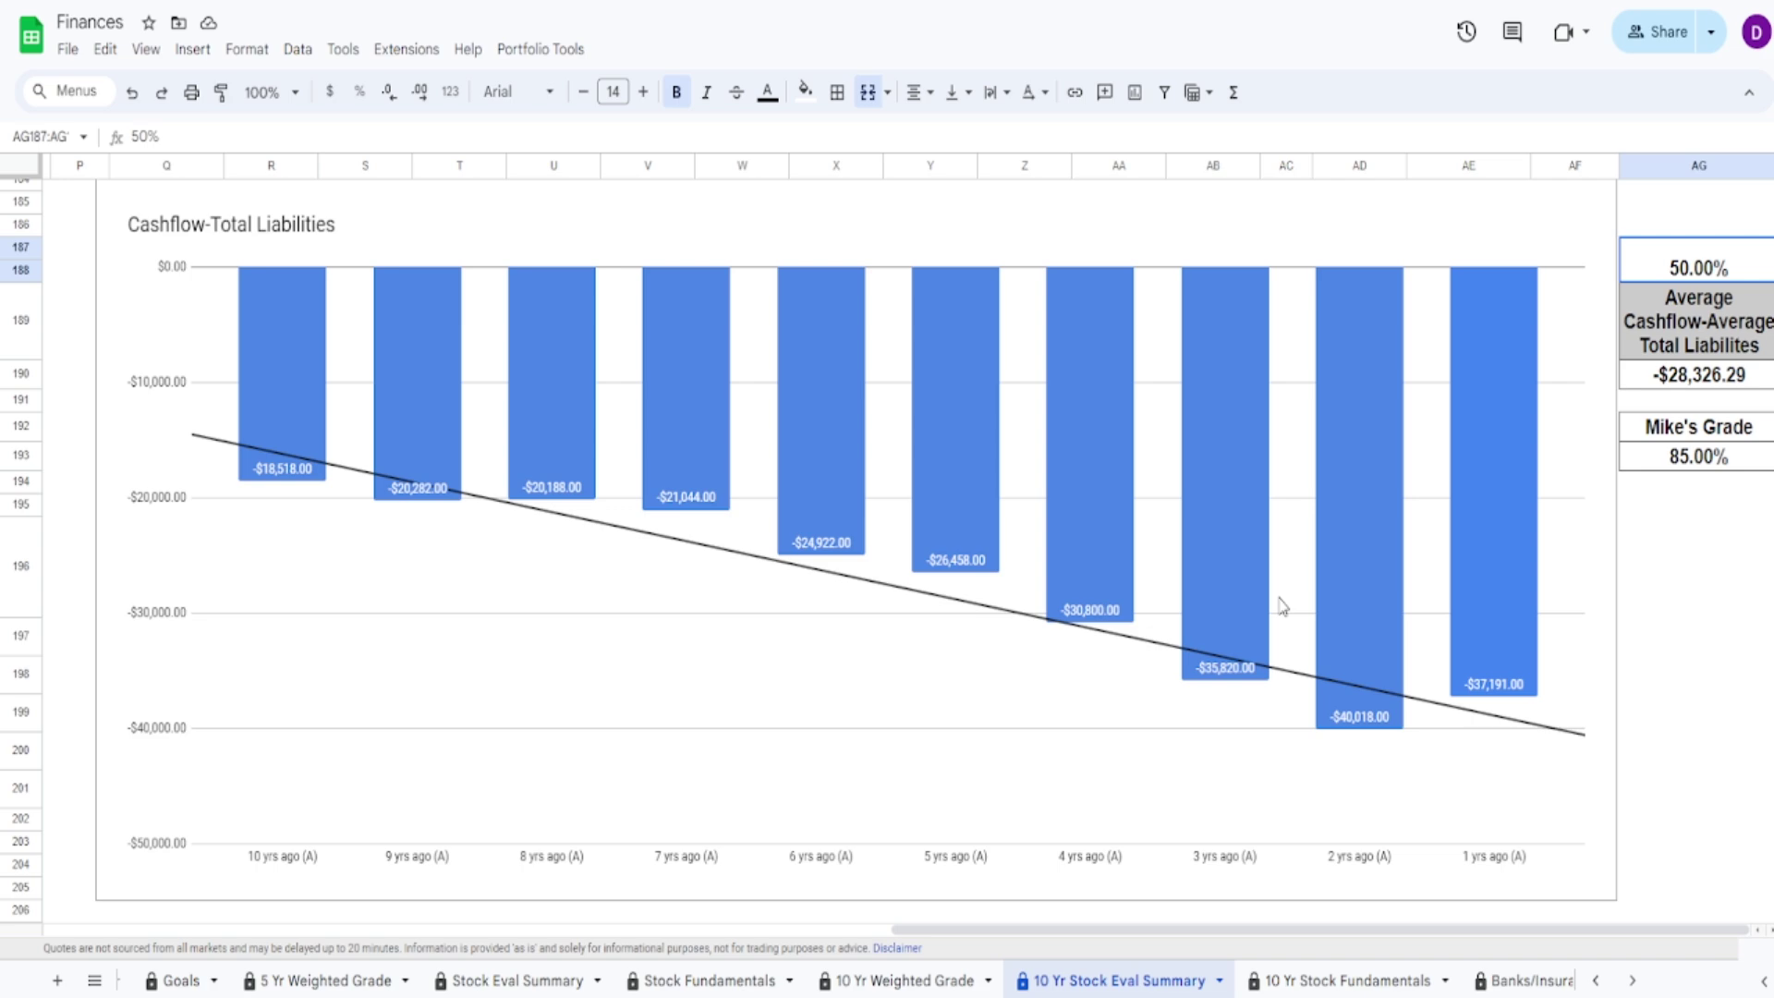
# Set the grade above the Average Cashflow-Average Total Liabilities label to 70%
pyautogui.doubleClick(1677, 256)
pyautogui.write('70')
pyautogui.press('Return')
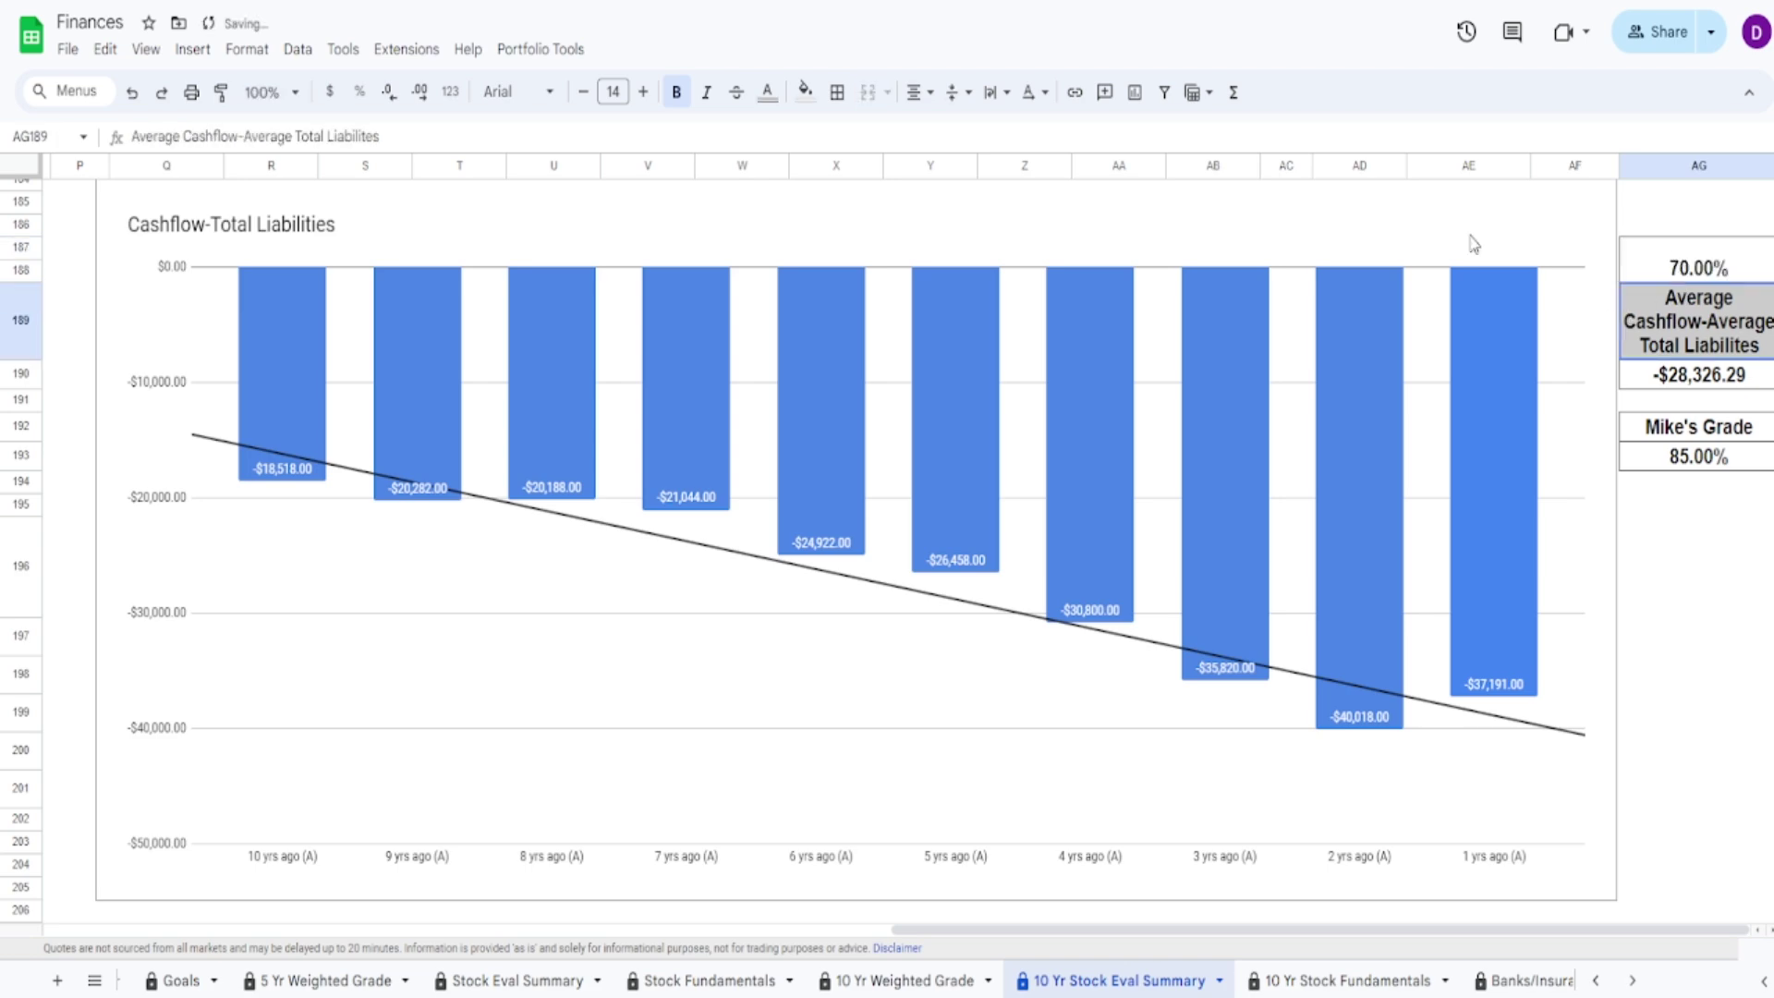
# Review the Shares Outstanding chart, and enter 100% in its Mike's Grade cell and in the cell above its 10 Yr label
pyautogui.scroll(-8, 1475, 260)
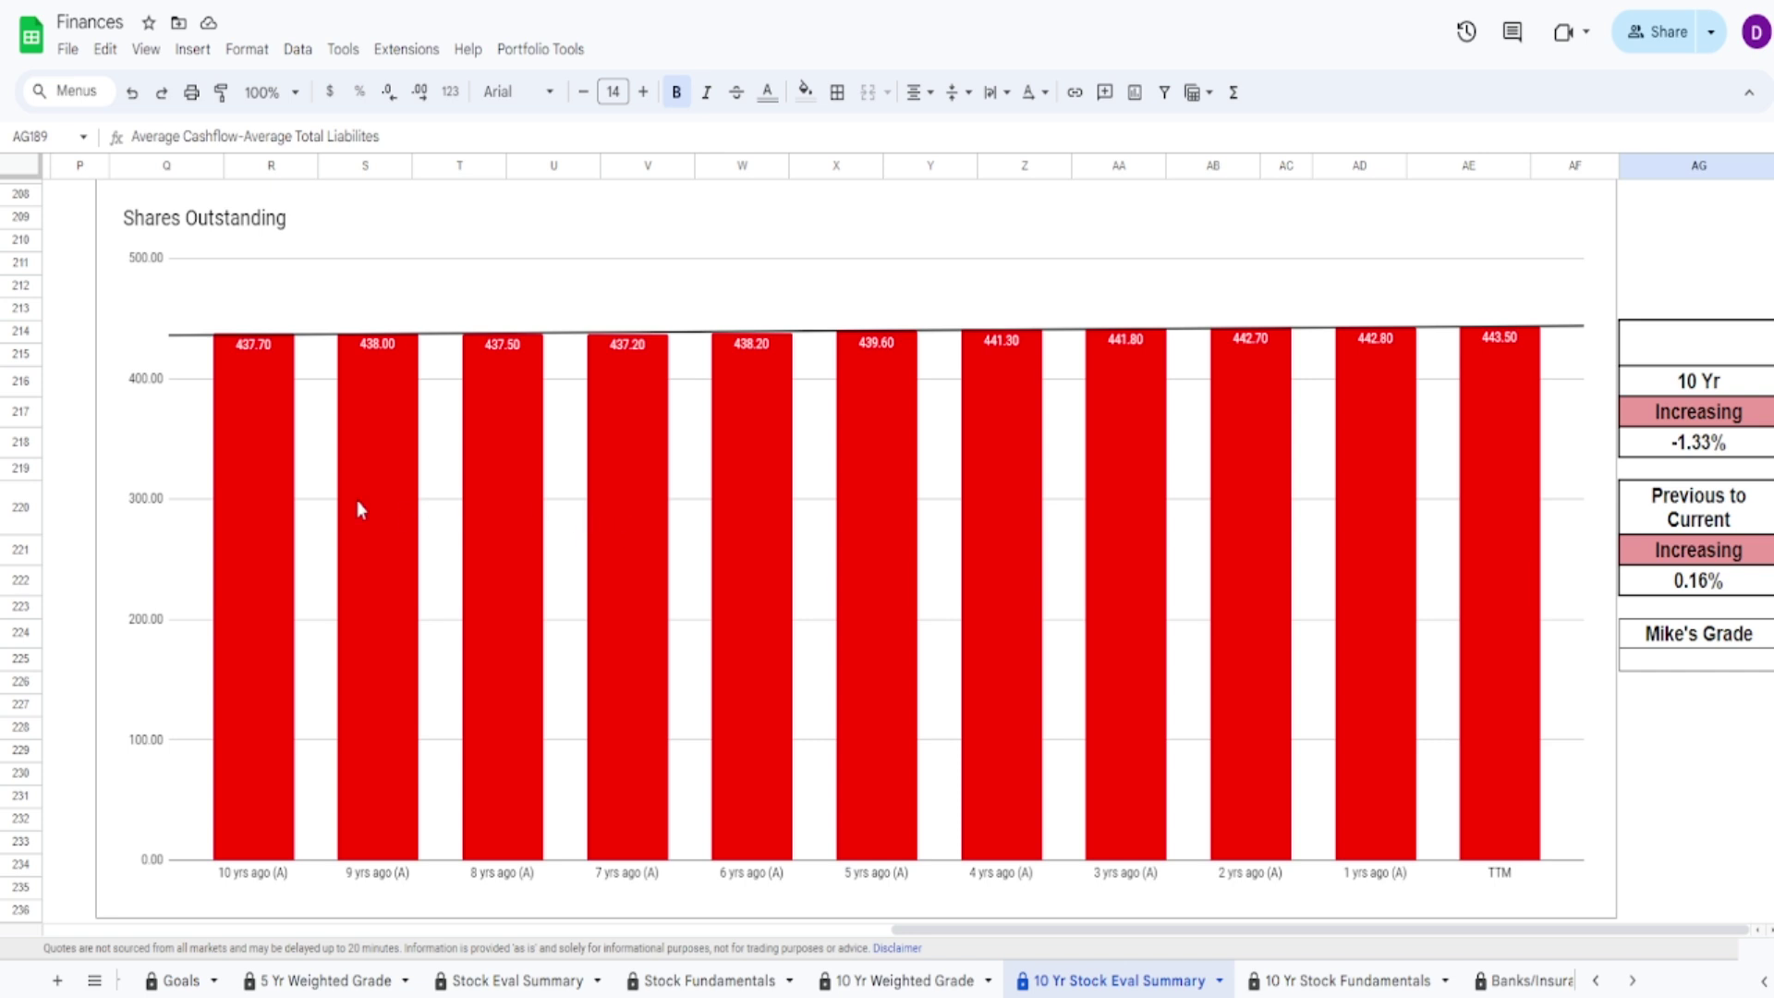
pyautogui.click(270, 480)
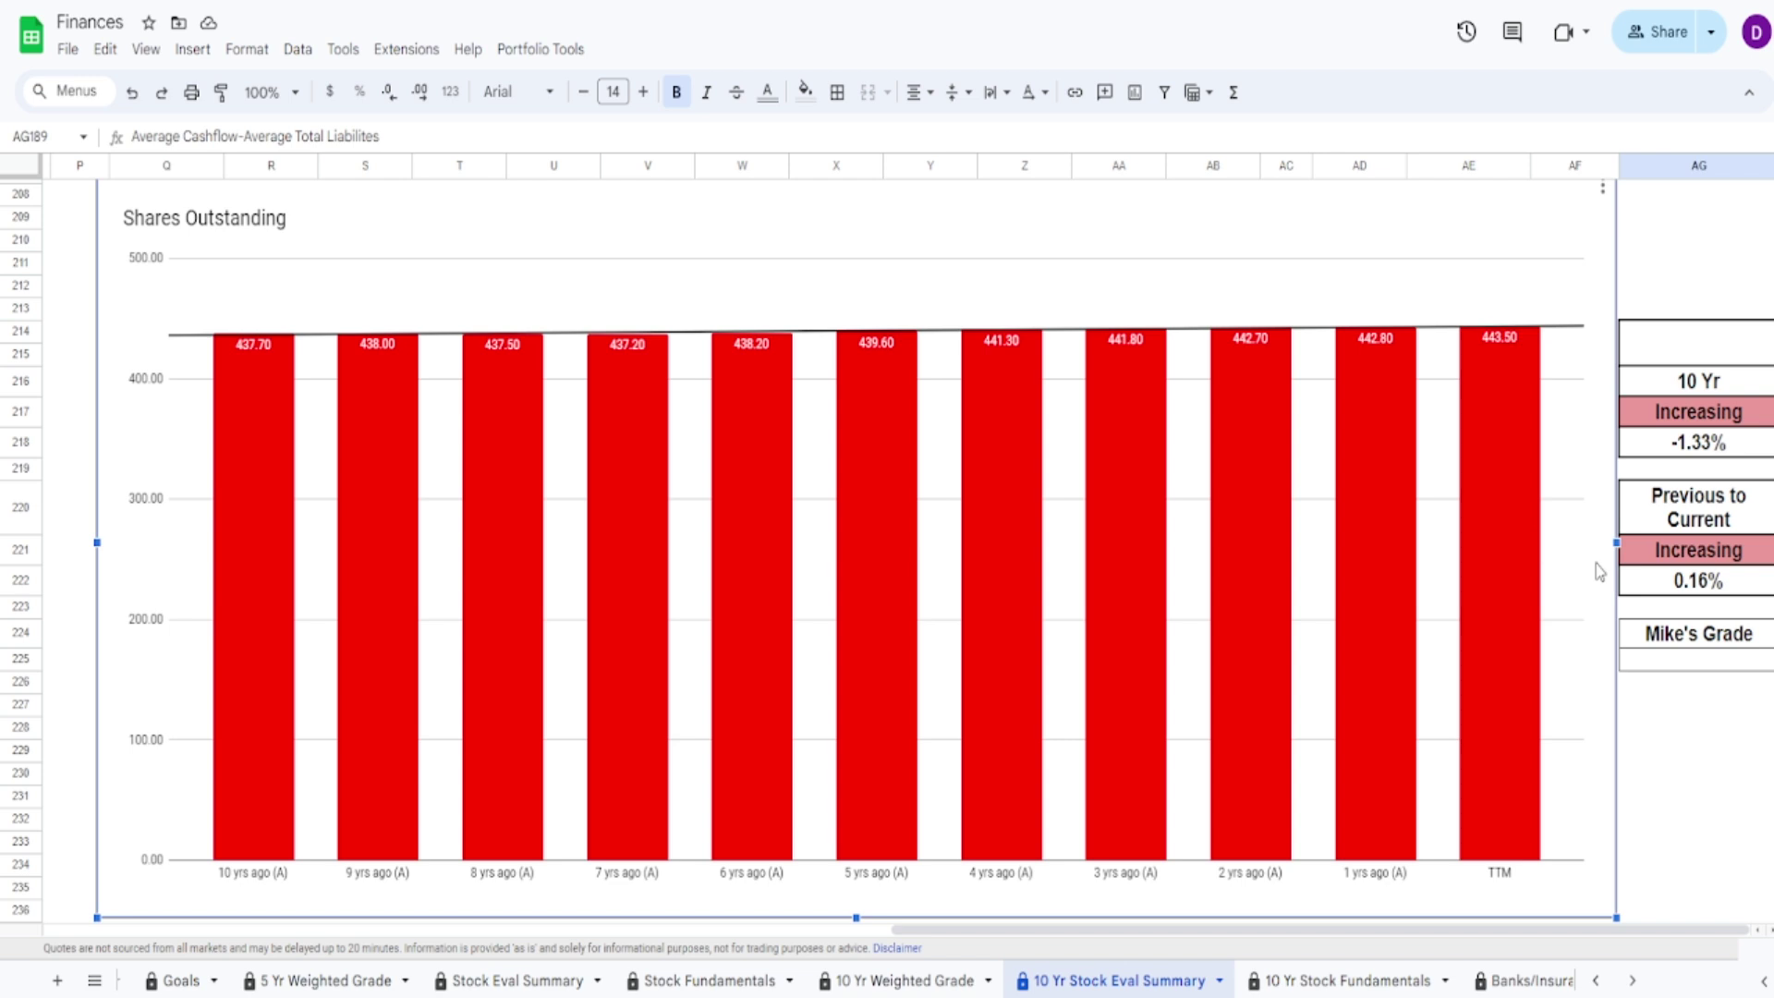
pyautogui.click(1653, 598)
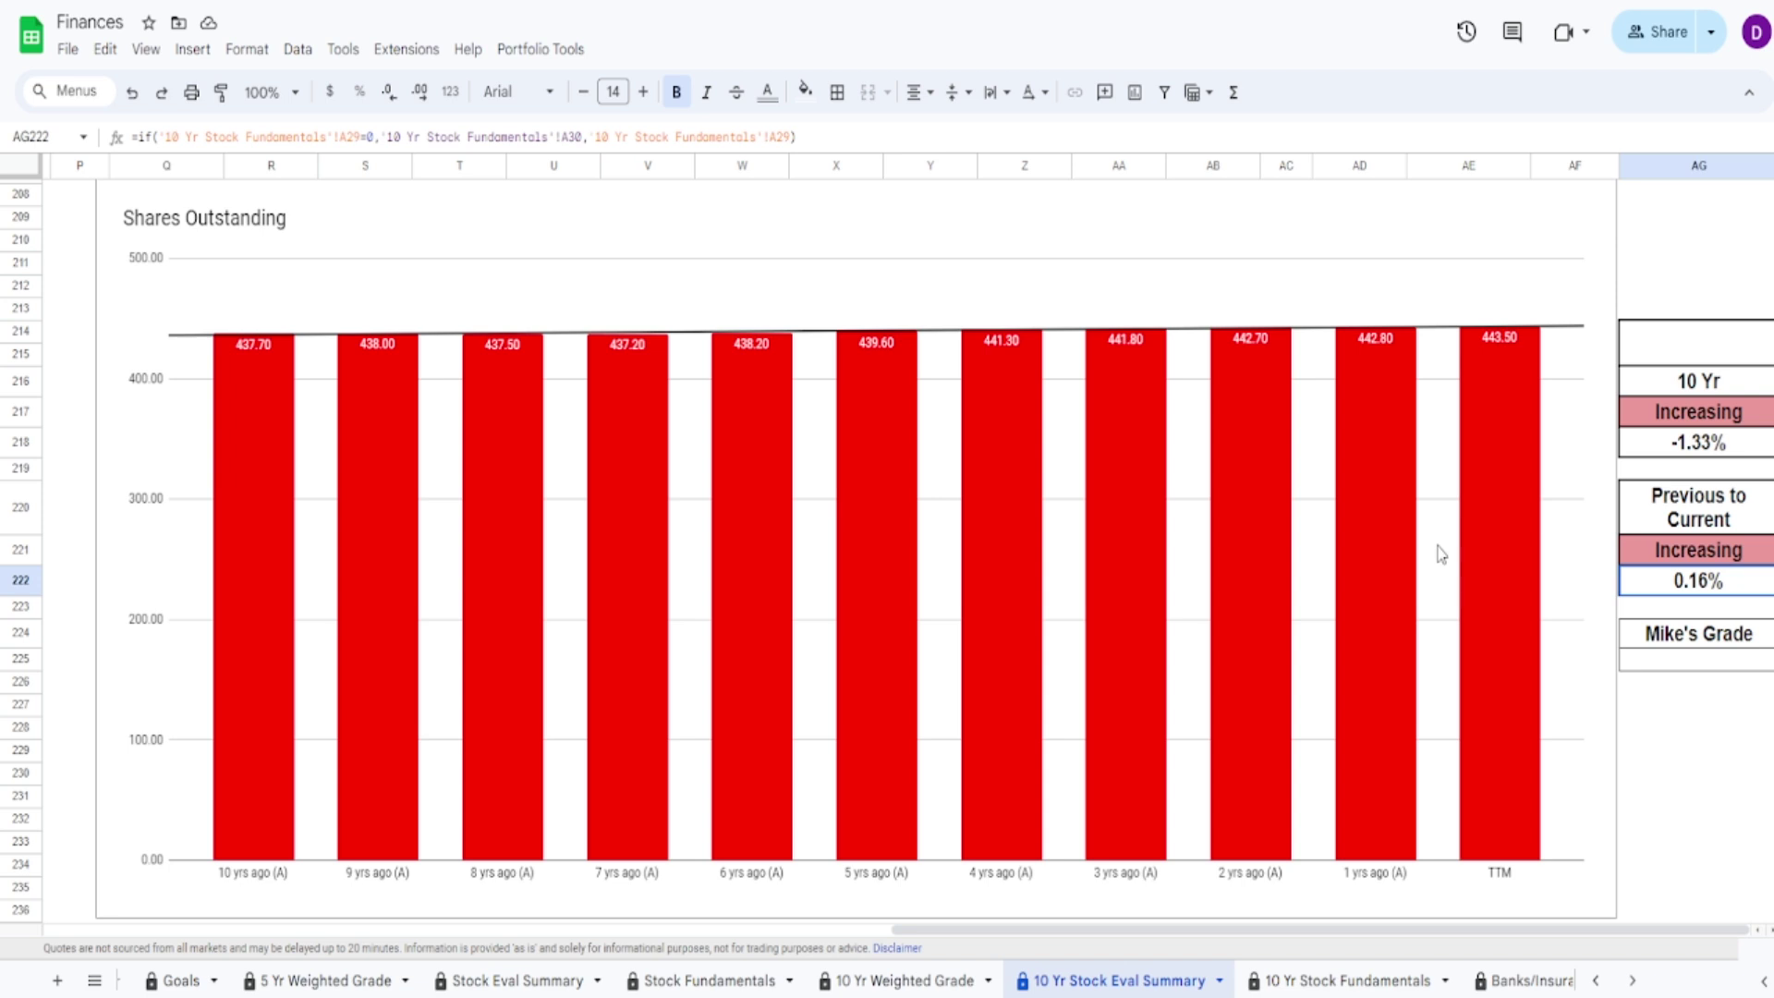
pyautogui.click(1646, 665)
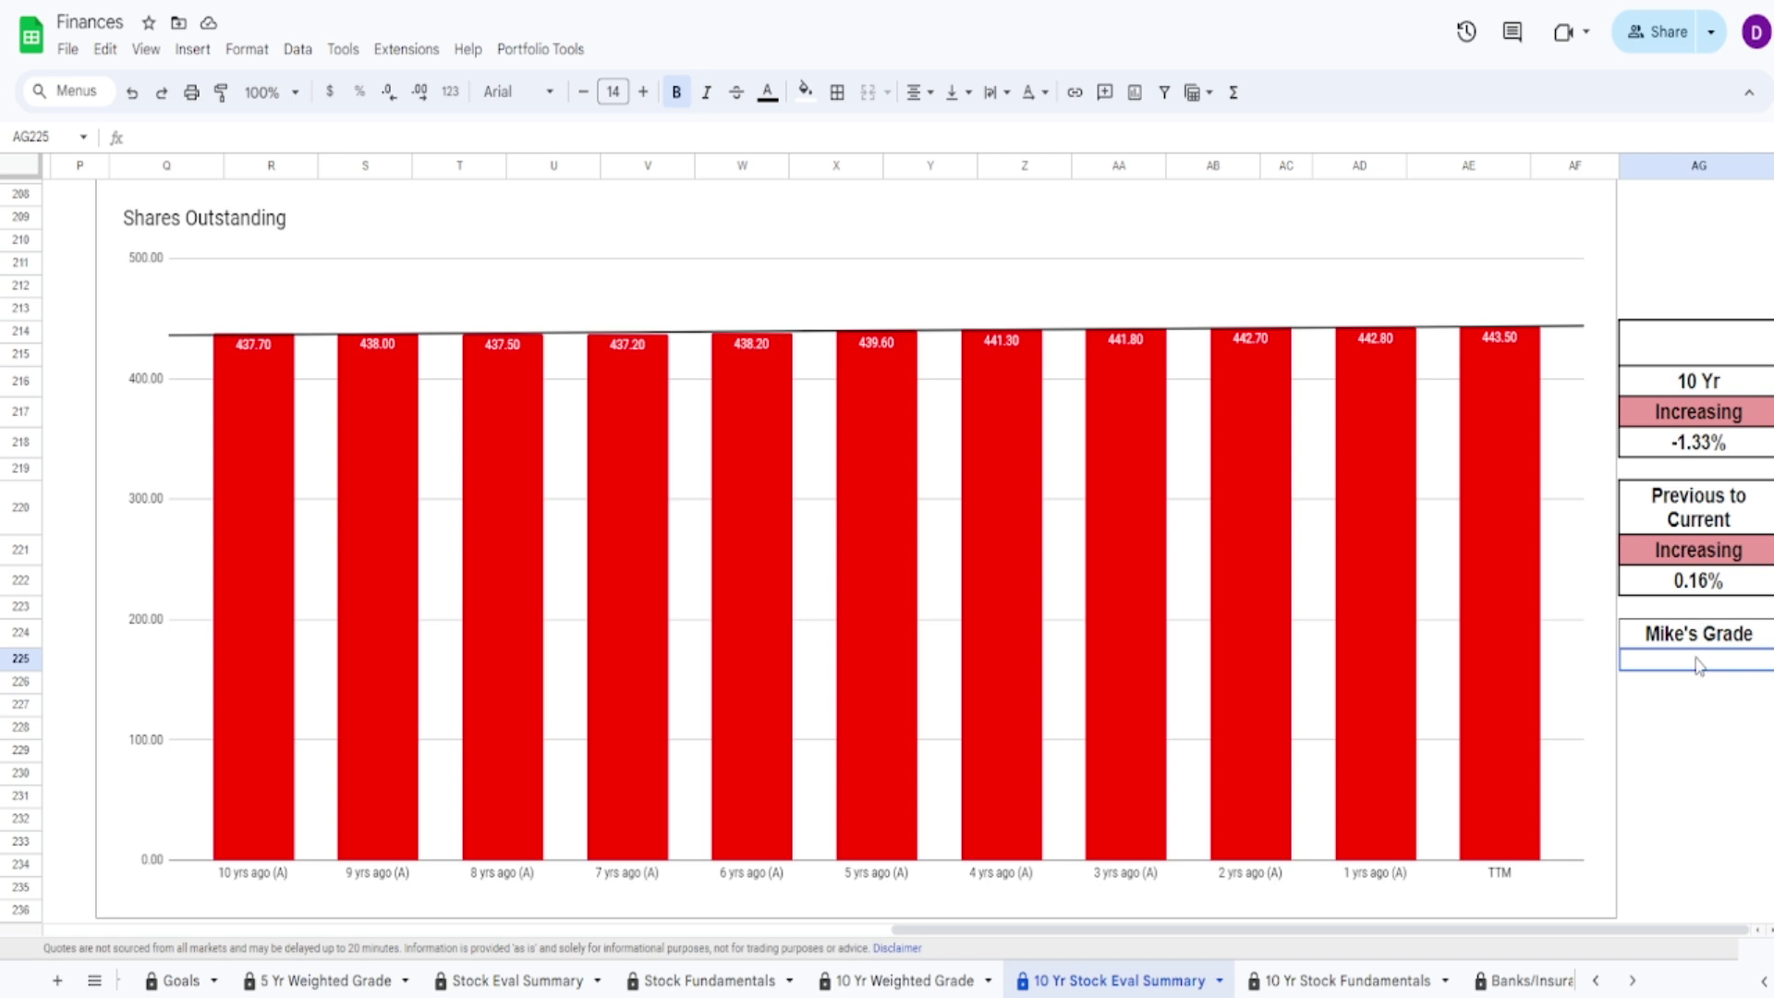
pyautogui.write('100')
pyautogui.press('Return')
pyautogui.click(1649, 344)
pyautogui.write('100')
# Examine the Cash and Equivalent chart's TTM bar and its average cash figure
pyautogui.scroll(-6, 1337, 585)
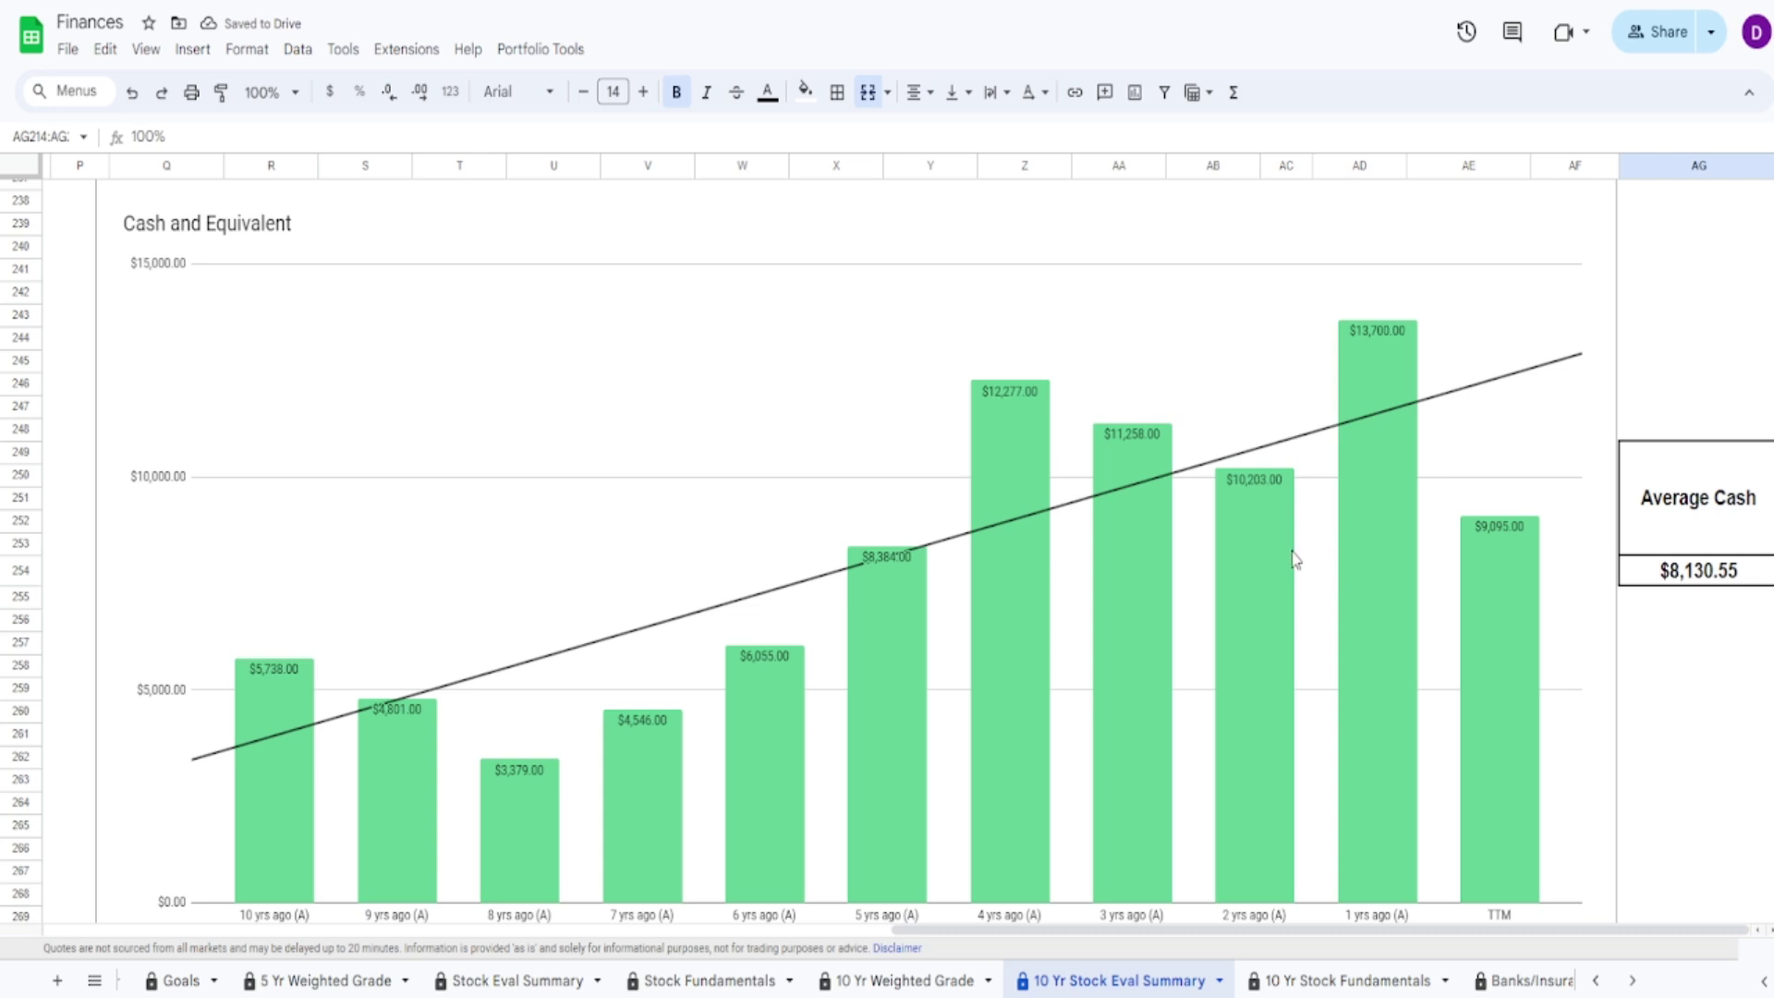
pyautogui.click(1497, 745)
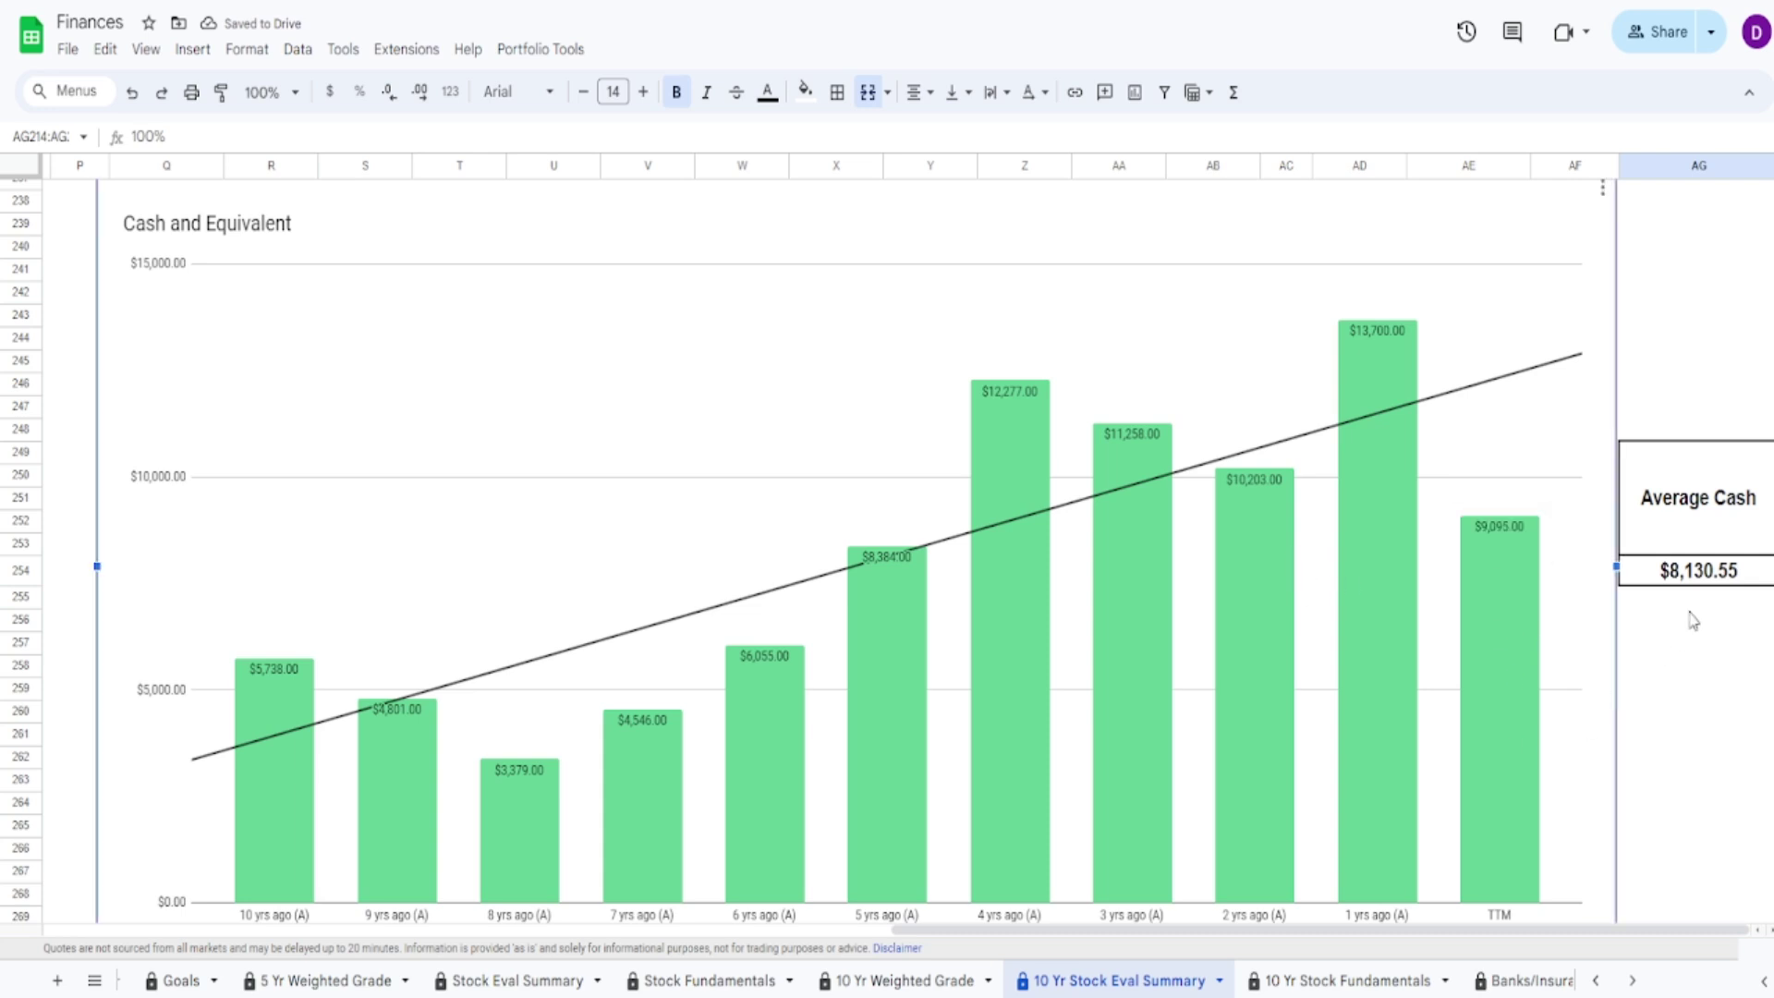
pyautogui.click(1709, 580)
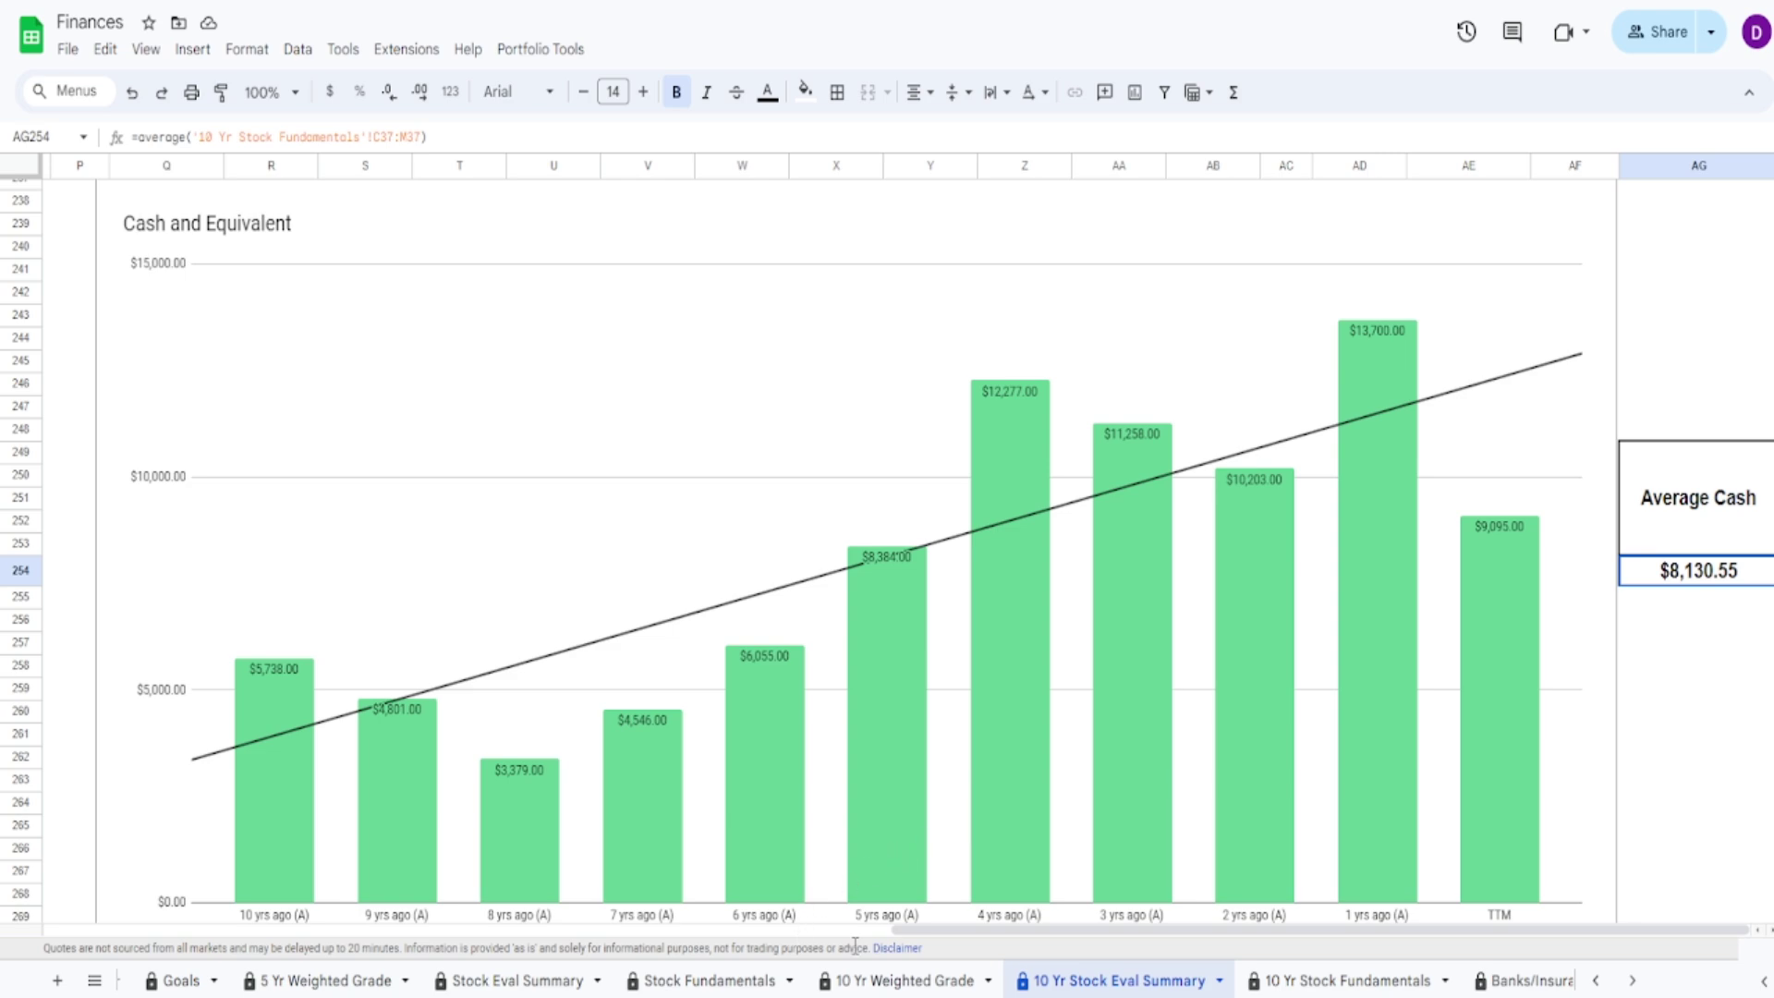
# Review the Discounted Freecash total grade and the Free Cashflow grade on the 10 Yr Weighted Grade sheet
pyautogui.click(864, 987)
pyautogui.click(662, 740)
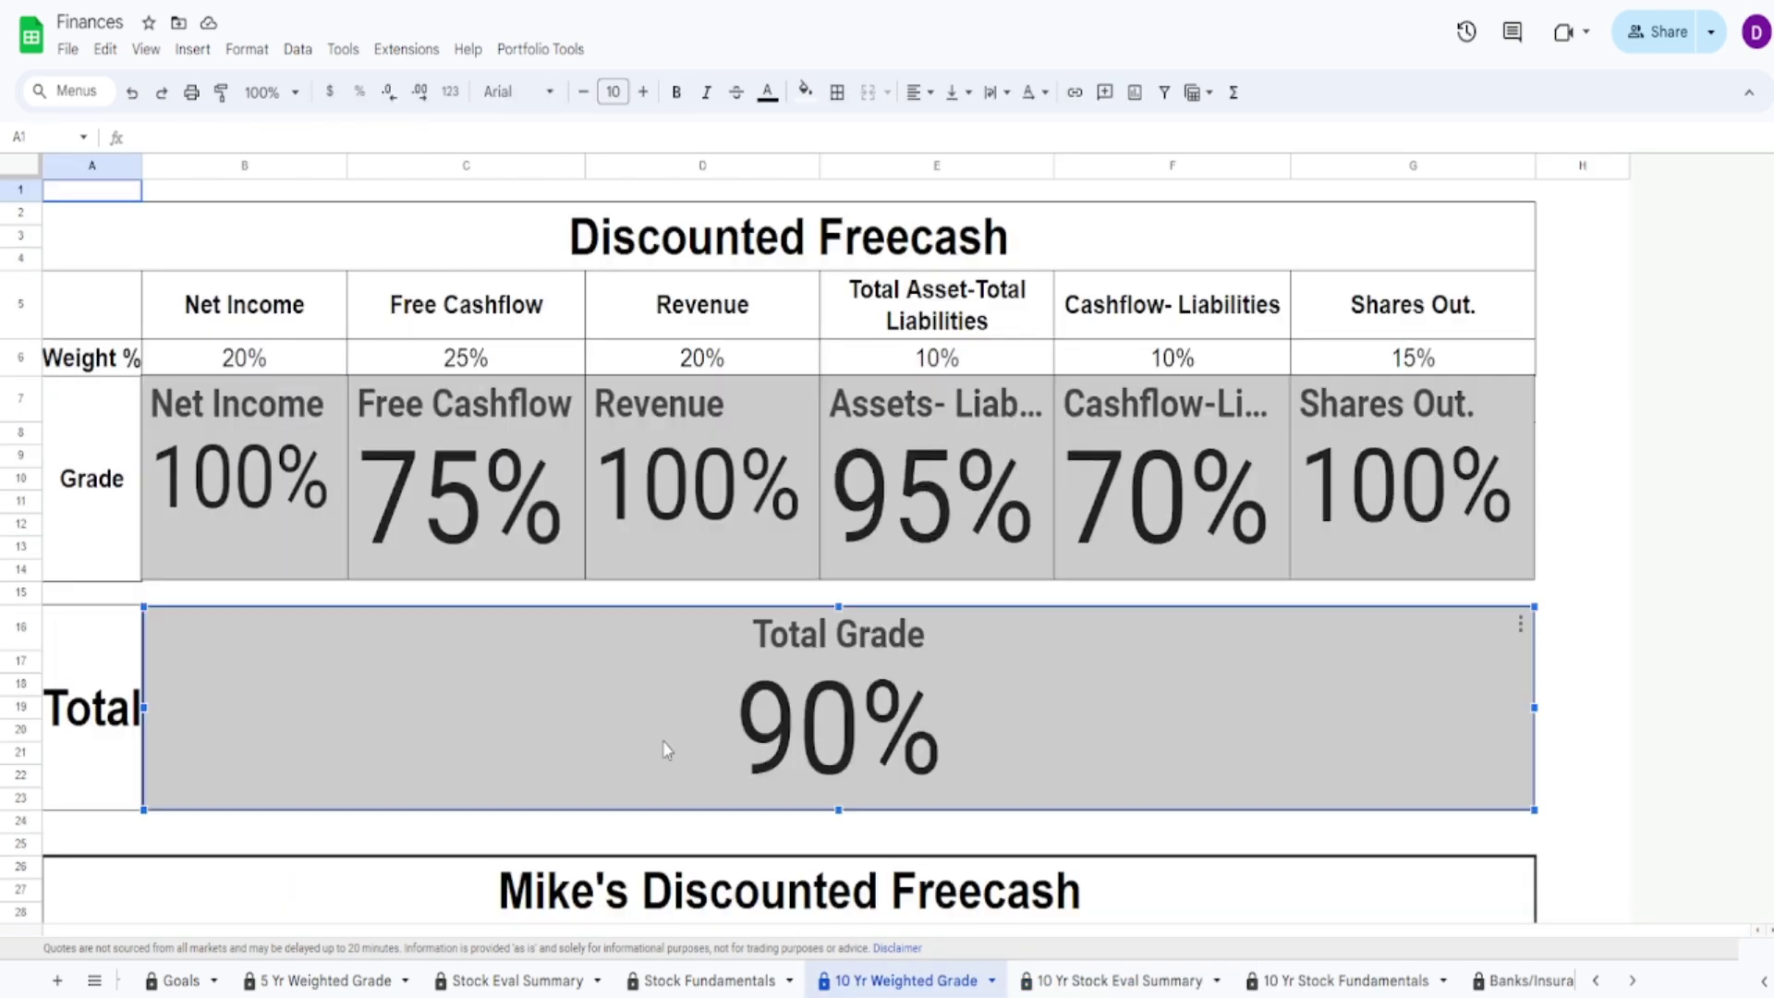
pyautogui.scroll(-5, 663, 740)
pyautogui.click(699, 796)
pyautogui.hotkey('ctrl', 'Home')
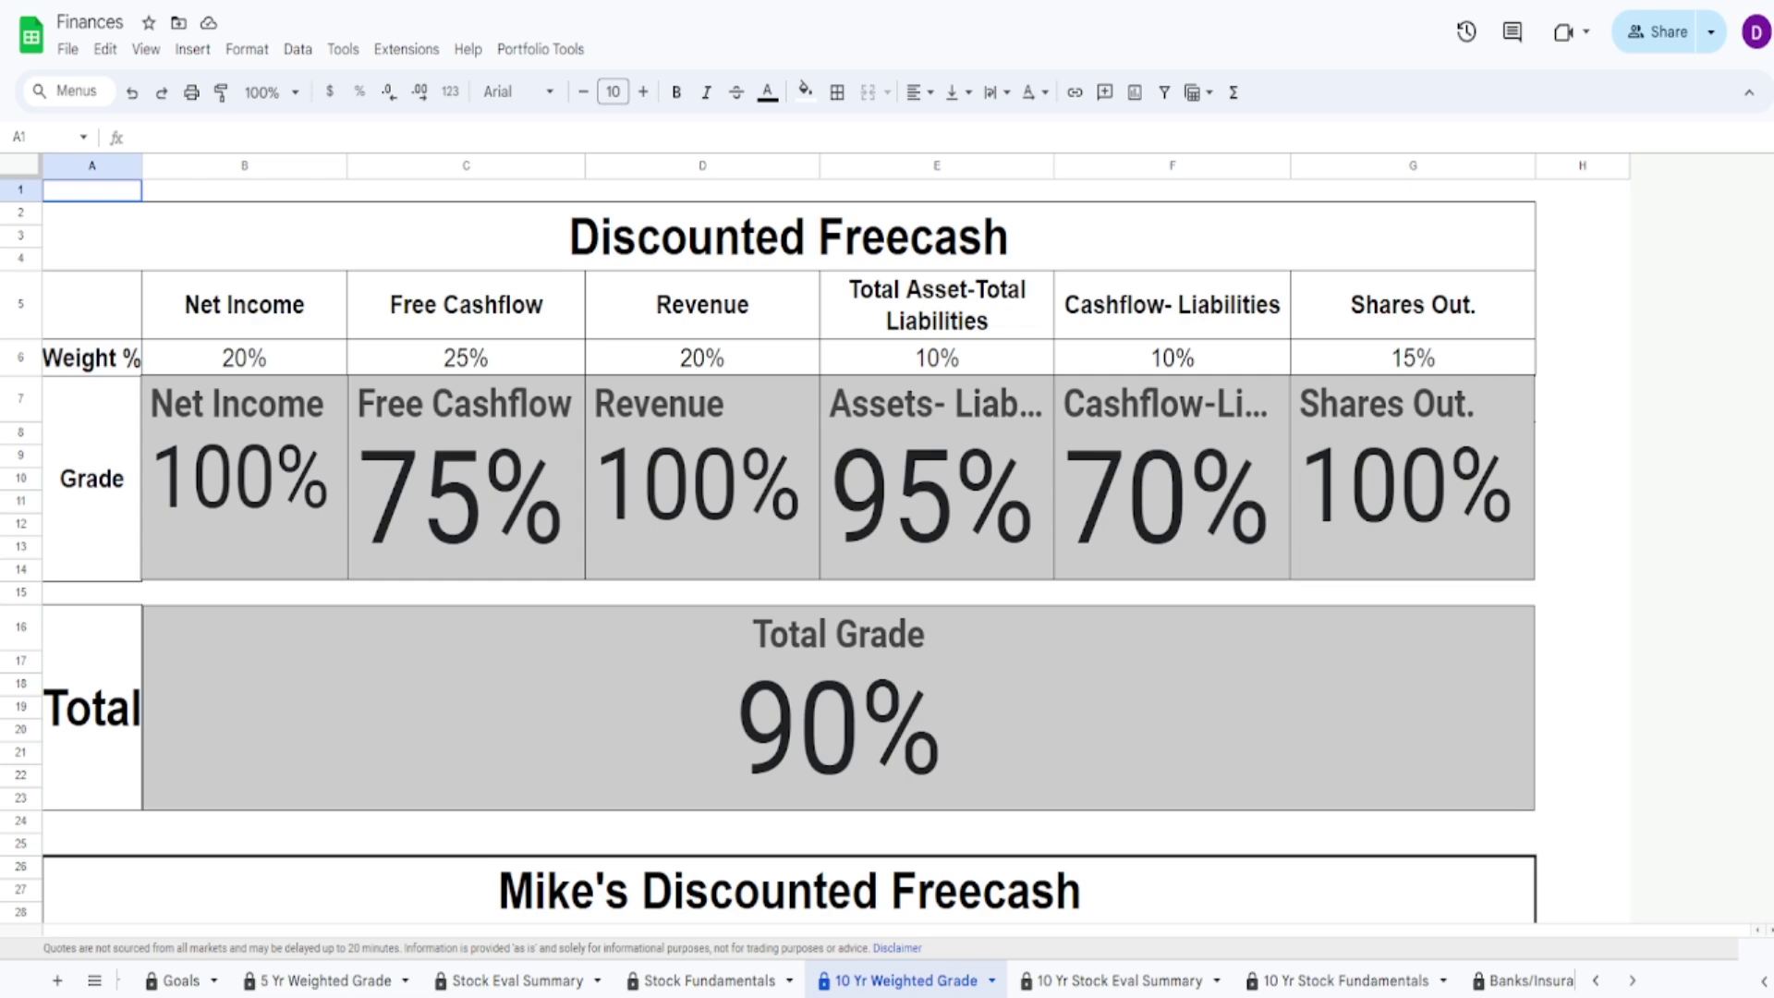
pyautogui.click(1004, 714)
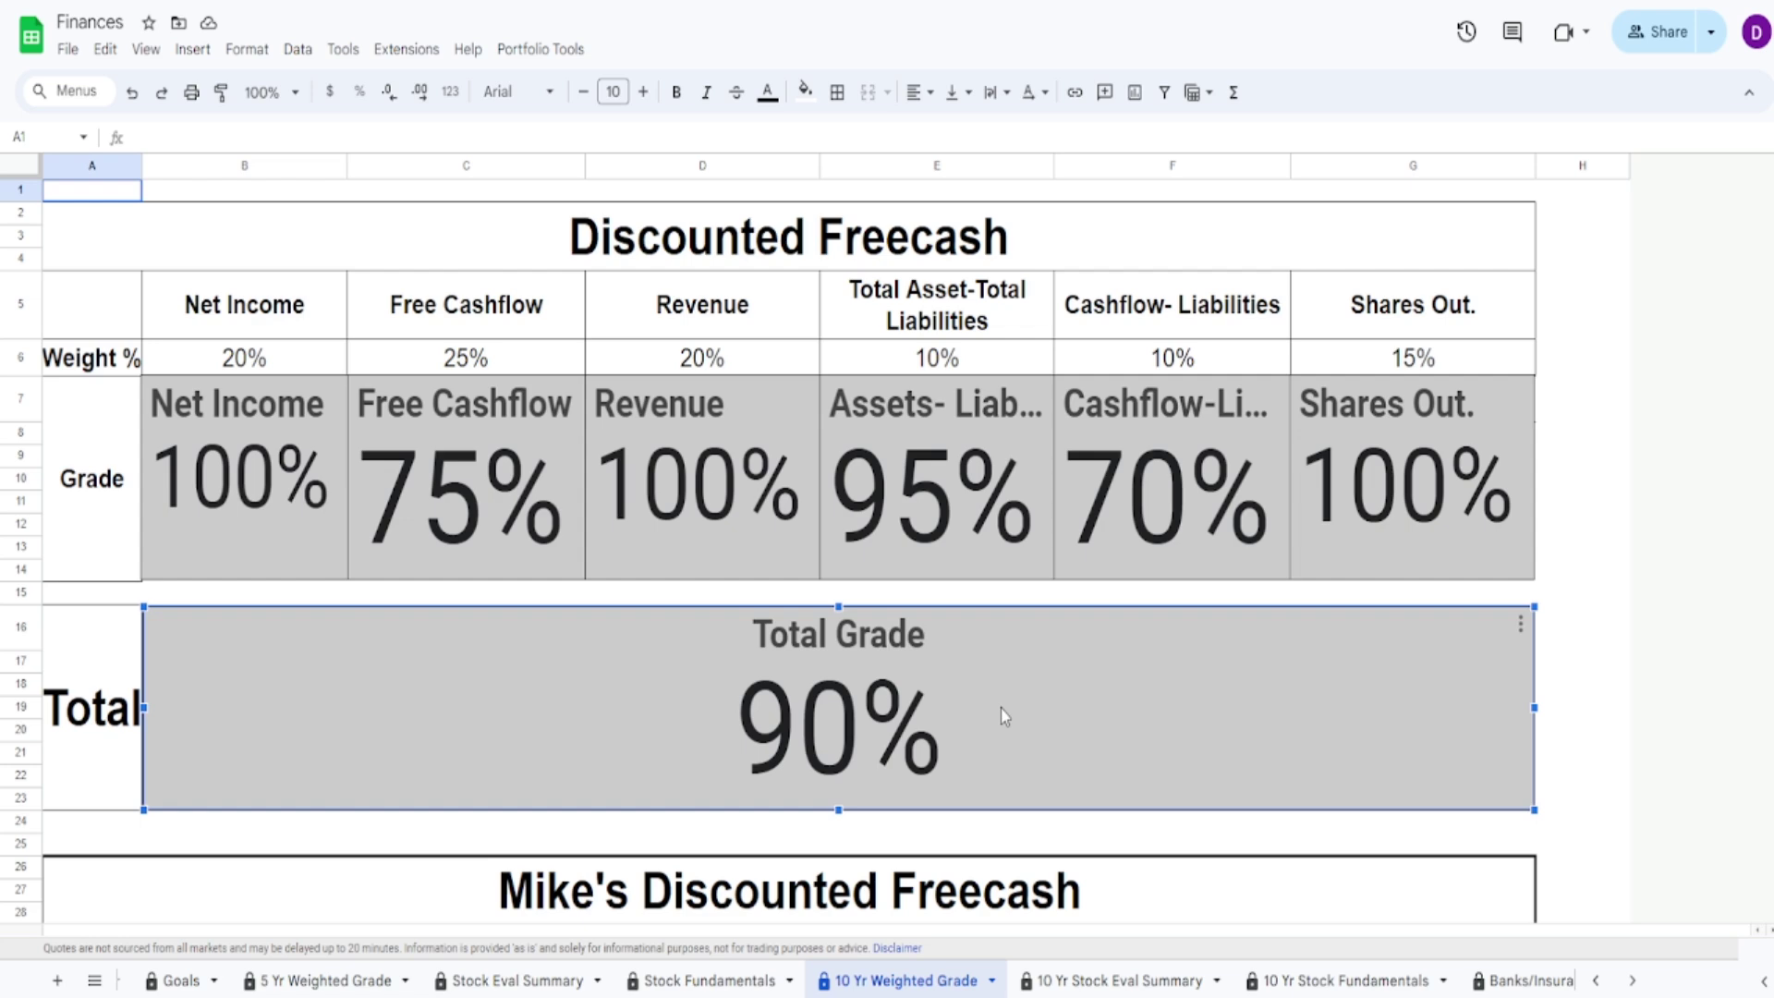
pyautogui.click(389, 485)
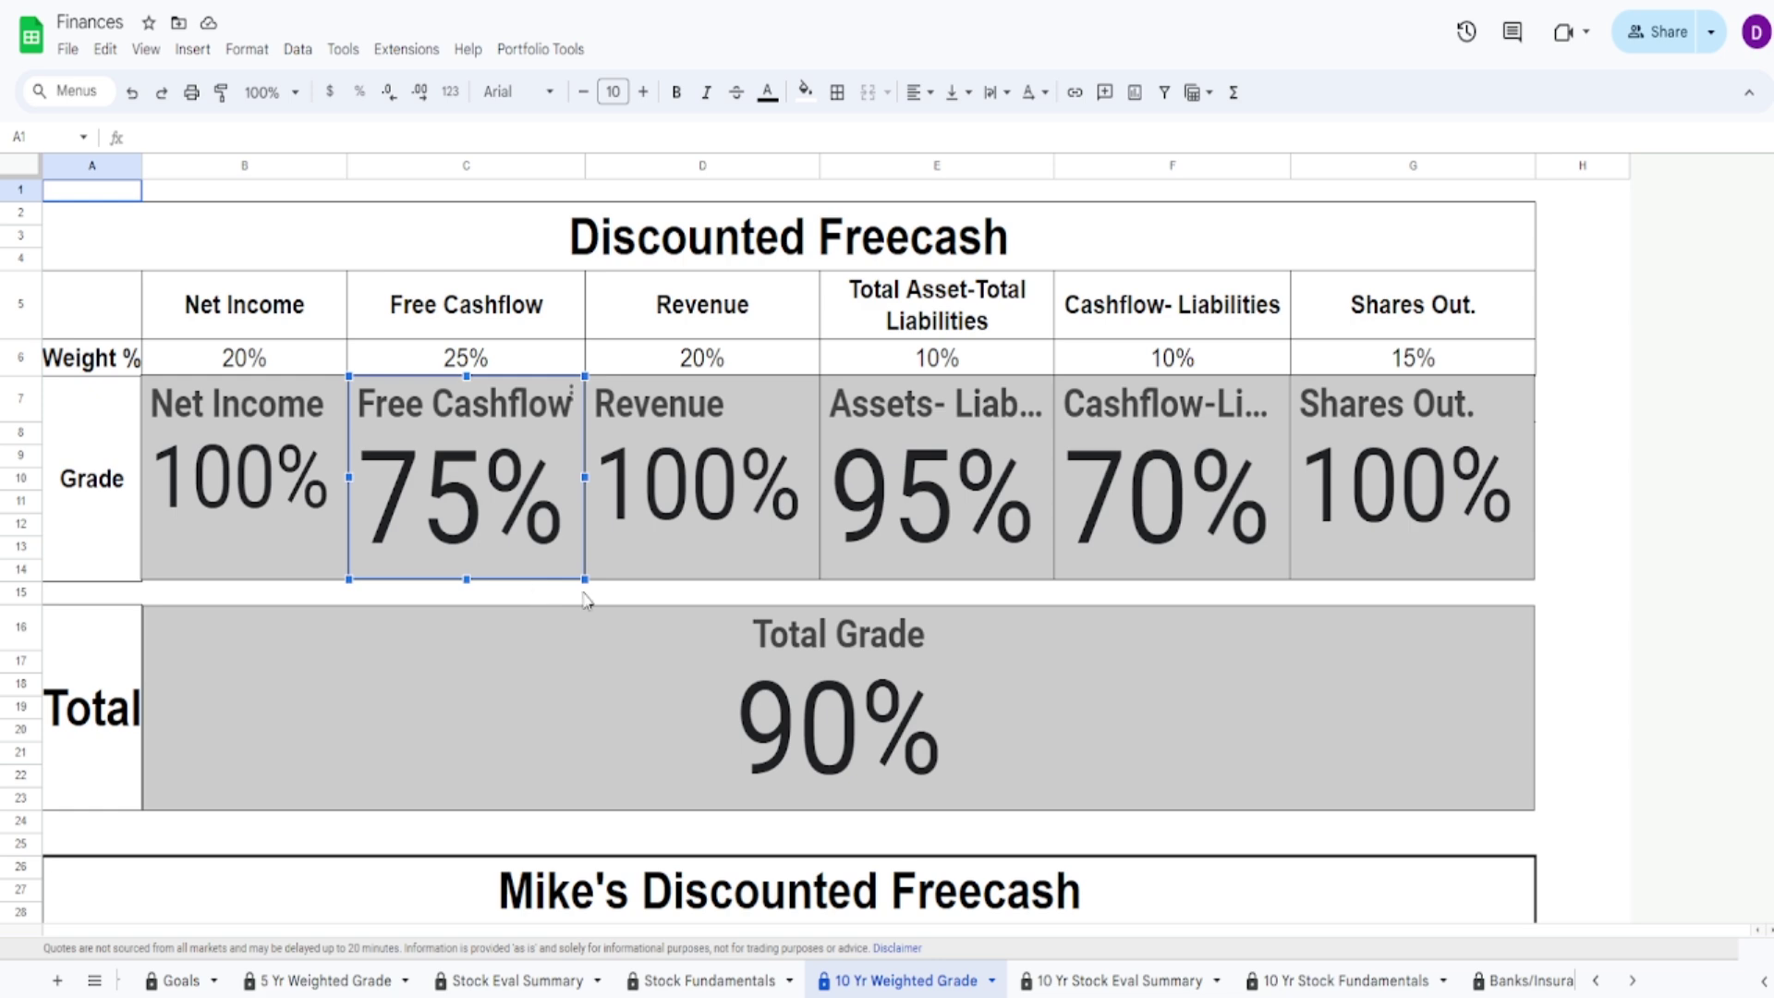
# Return to the 10 Yr Stock Eval Summary sheet and examine the low-assumption target share prices before and after debt
pyautogui.click(1072, 982)
pyautogui.moveTo(1163, 937); pyautogui.dragTo(102, 896)
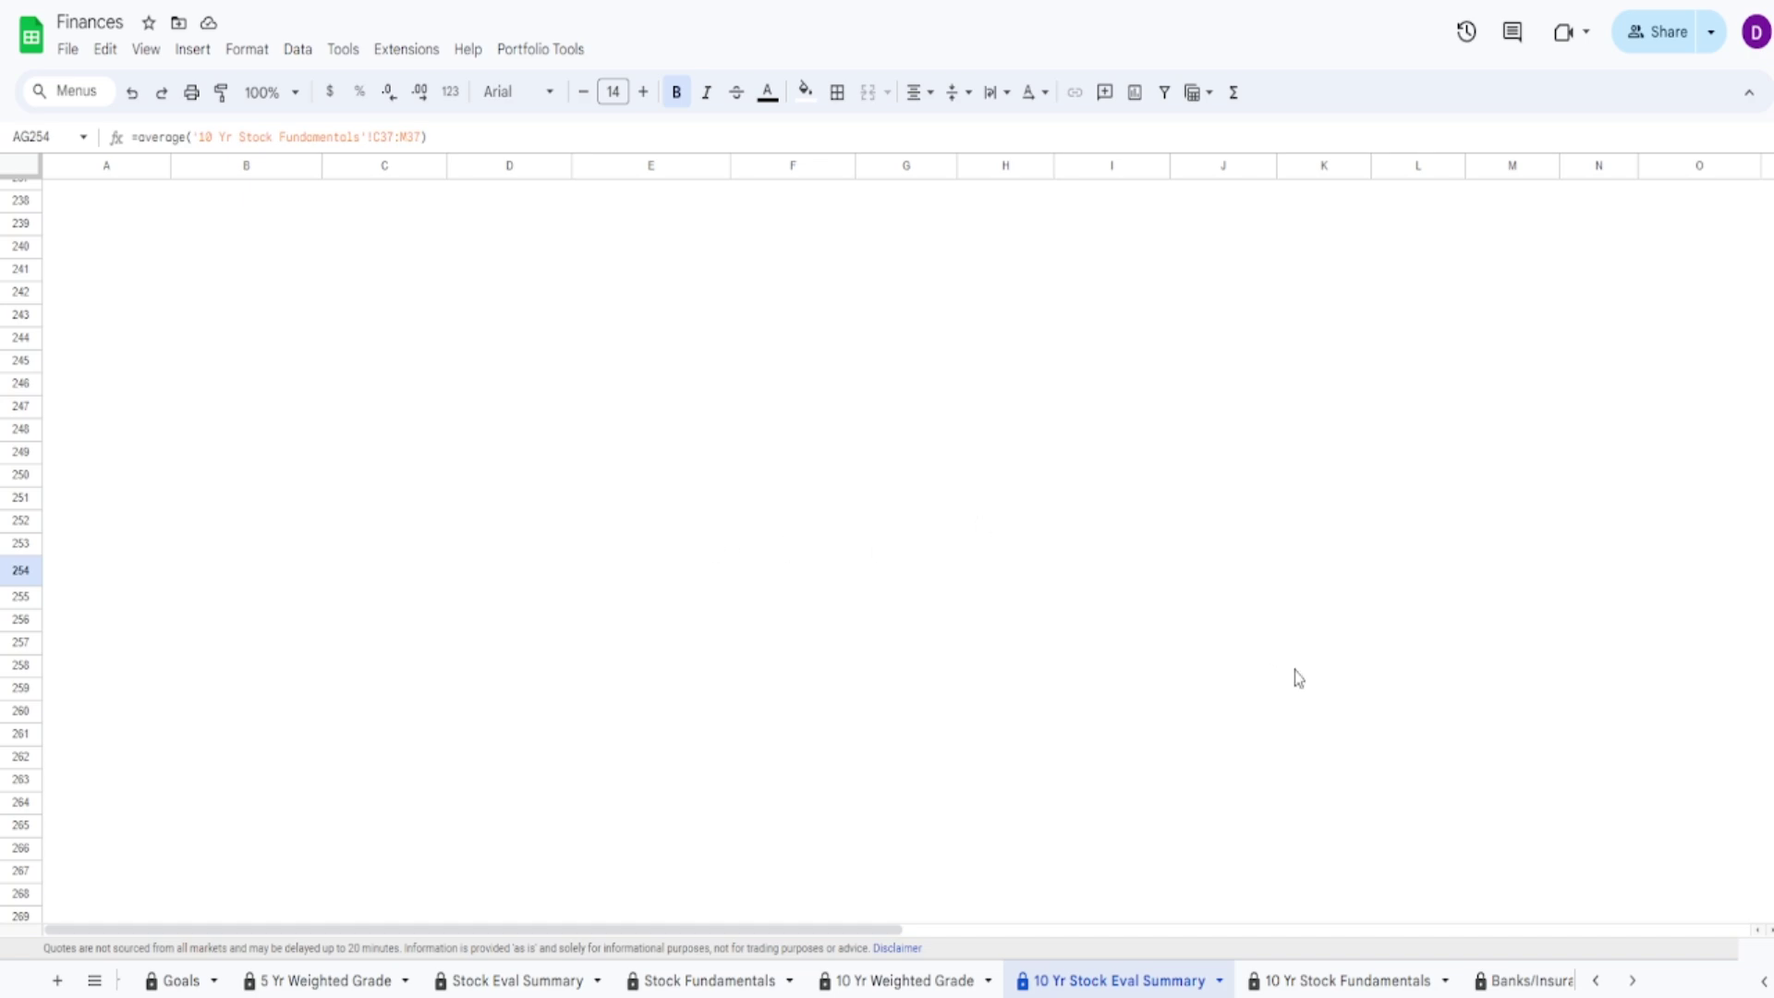
pyautogui.scroll(20, 887, 545)
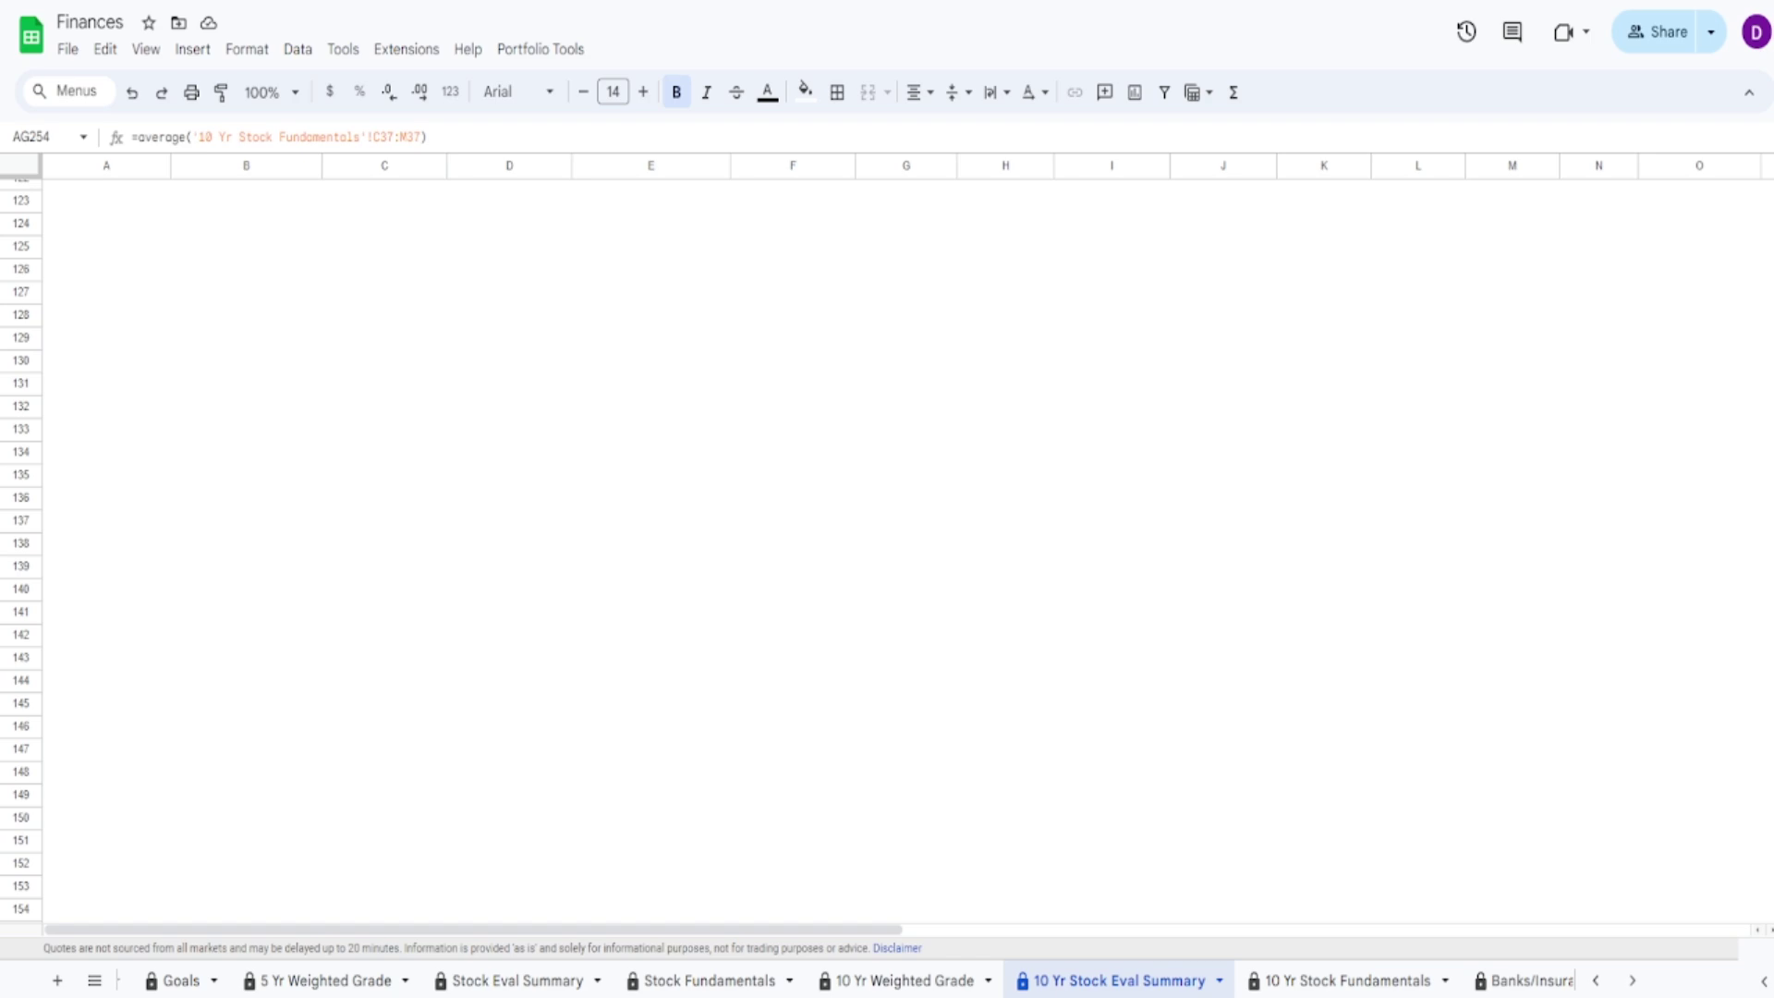
pyautogui.scroll(15, 1616, 623)
pyautogui.scroll(8, 1621, 628)
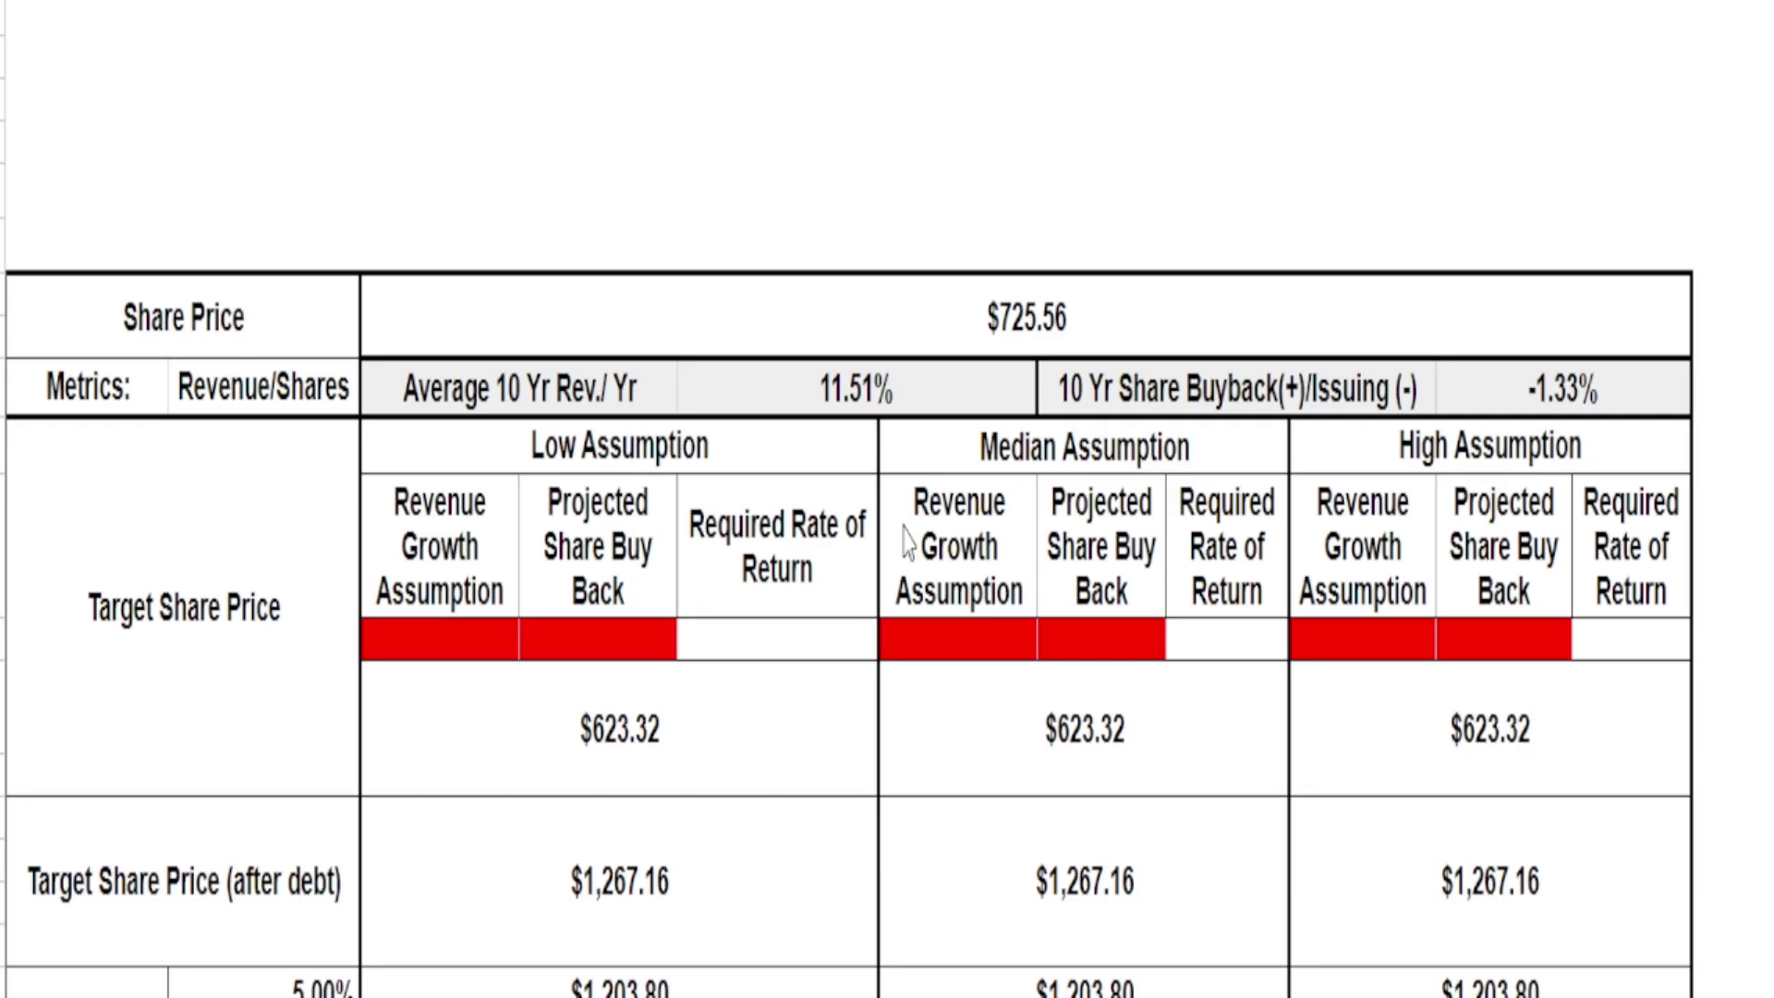
pyautogui.scroll(10, 982, 503)
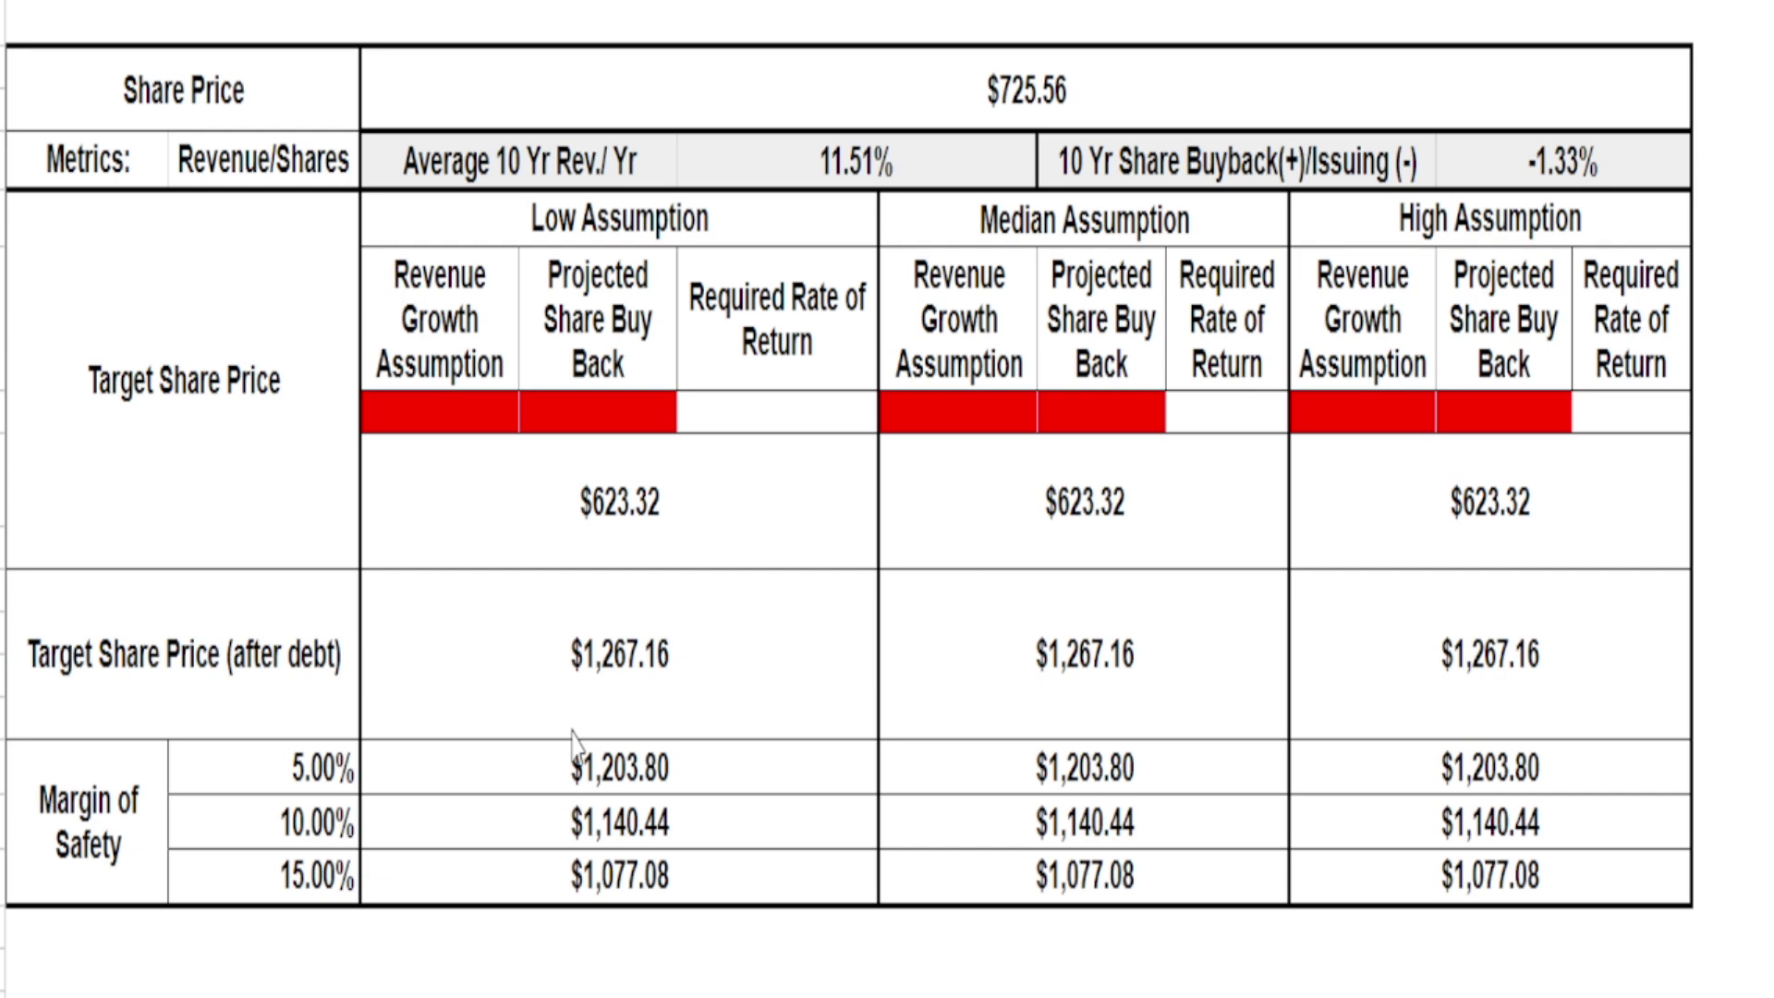
pyautogui.click(489, 560)
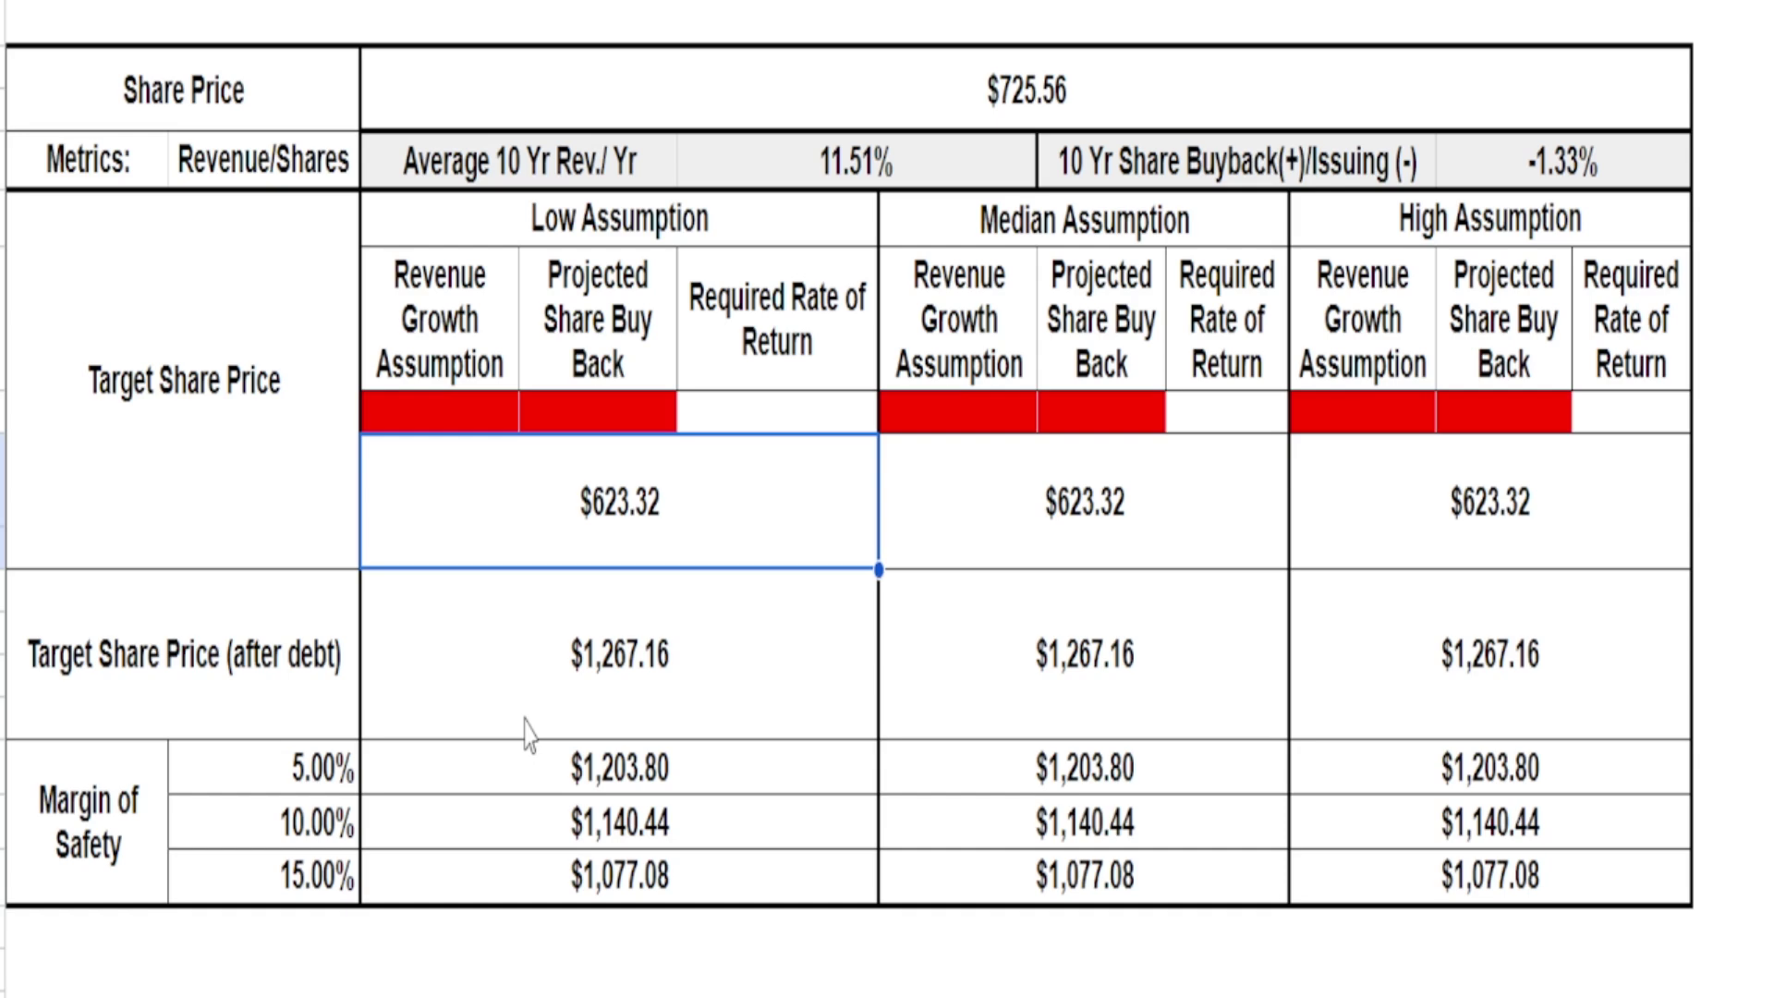
pyautogui.click(570, 707)
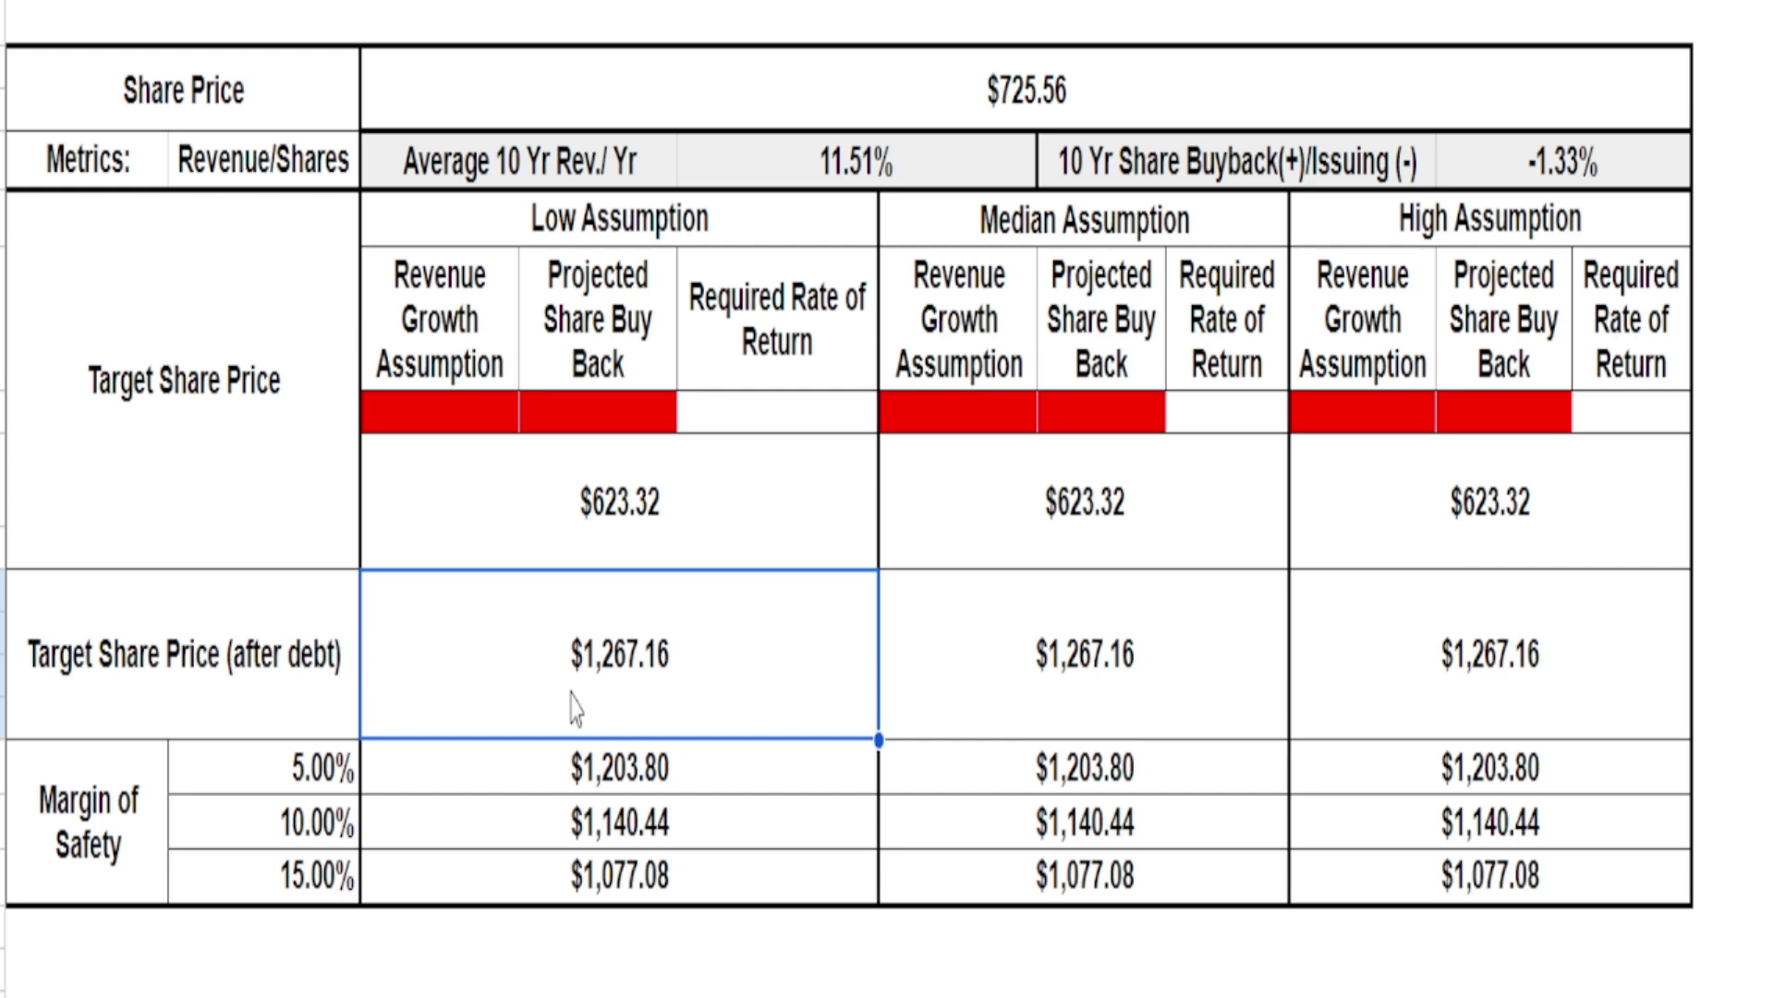
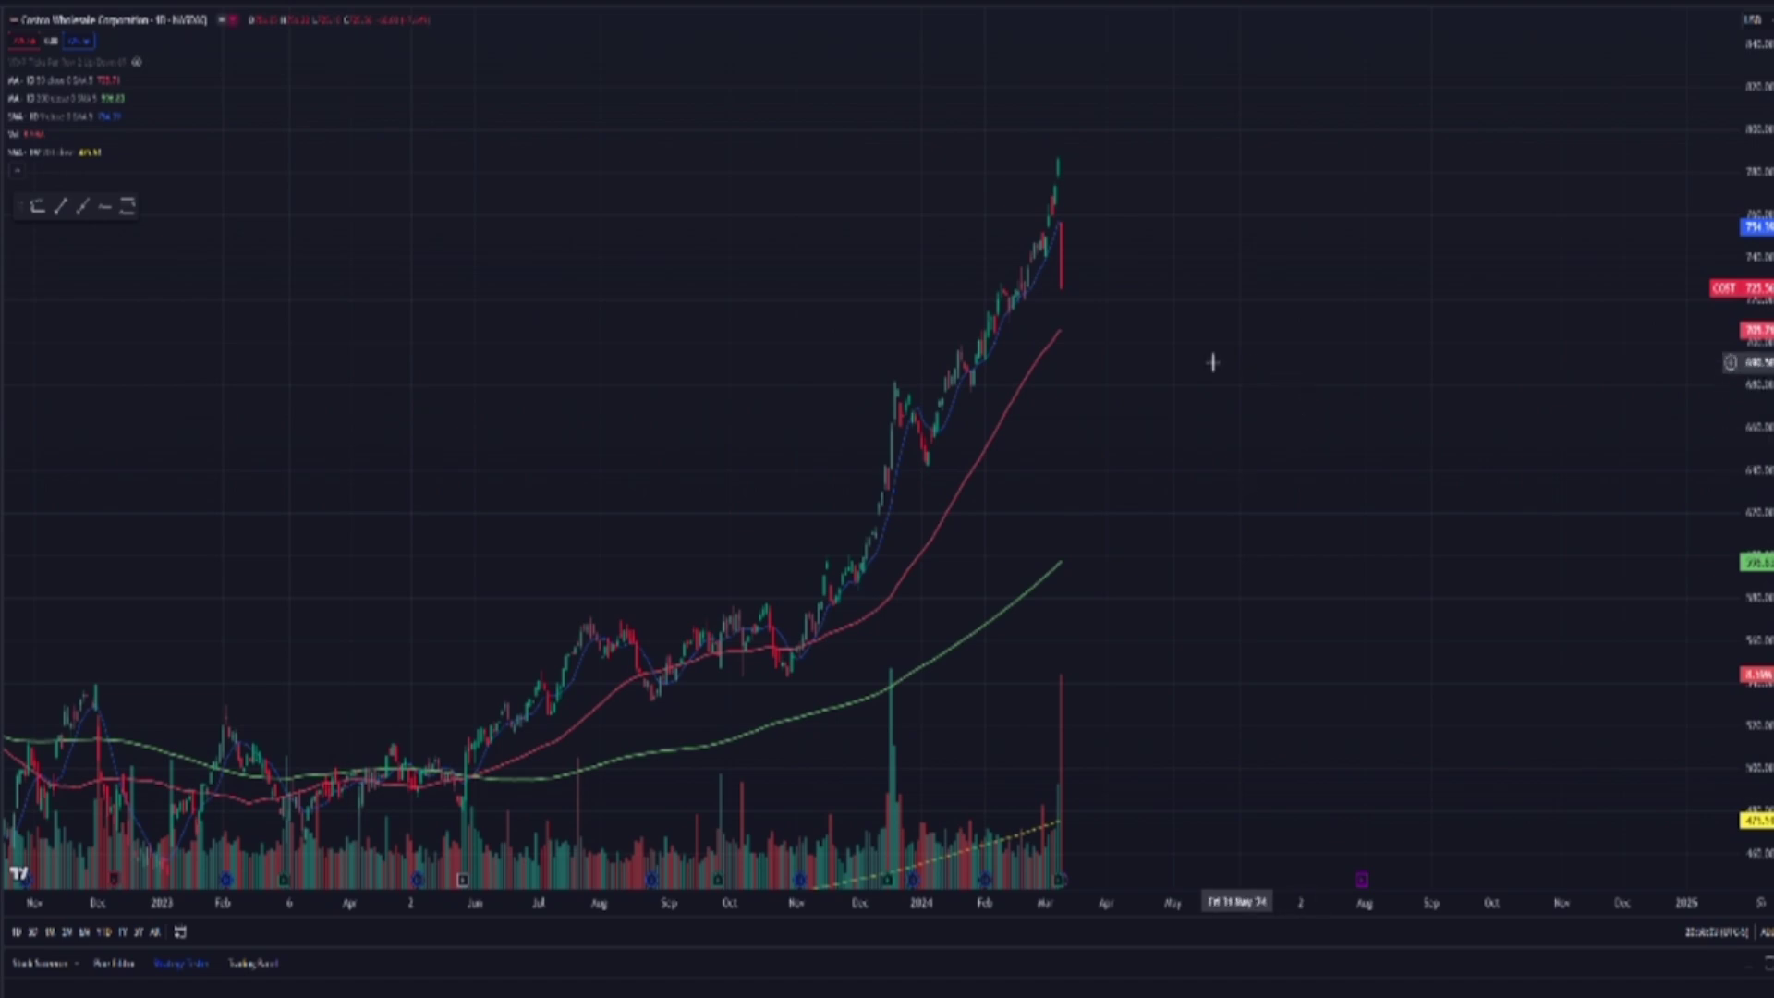
# Switch to the Costco daily chart in TradingView and examine its multi-year price history against the moving averages
pyautogui.scroll(5, 1250, 364)
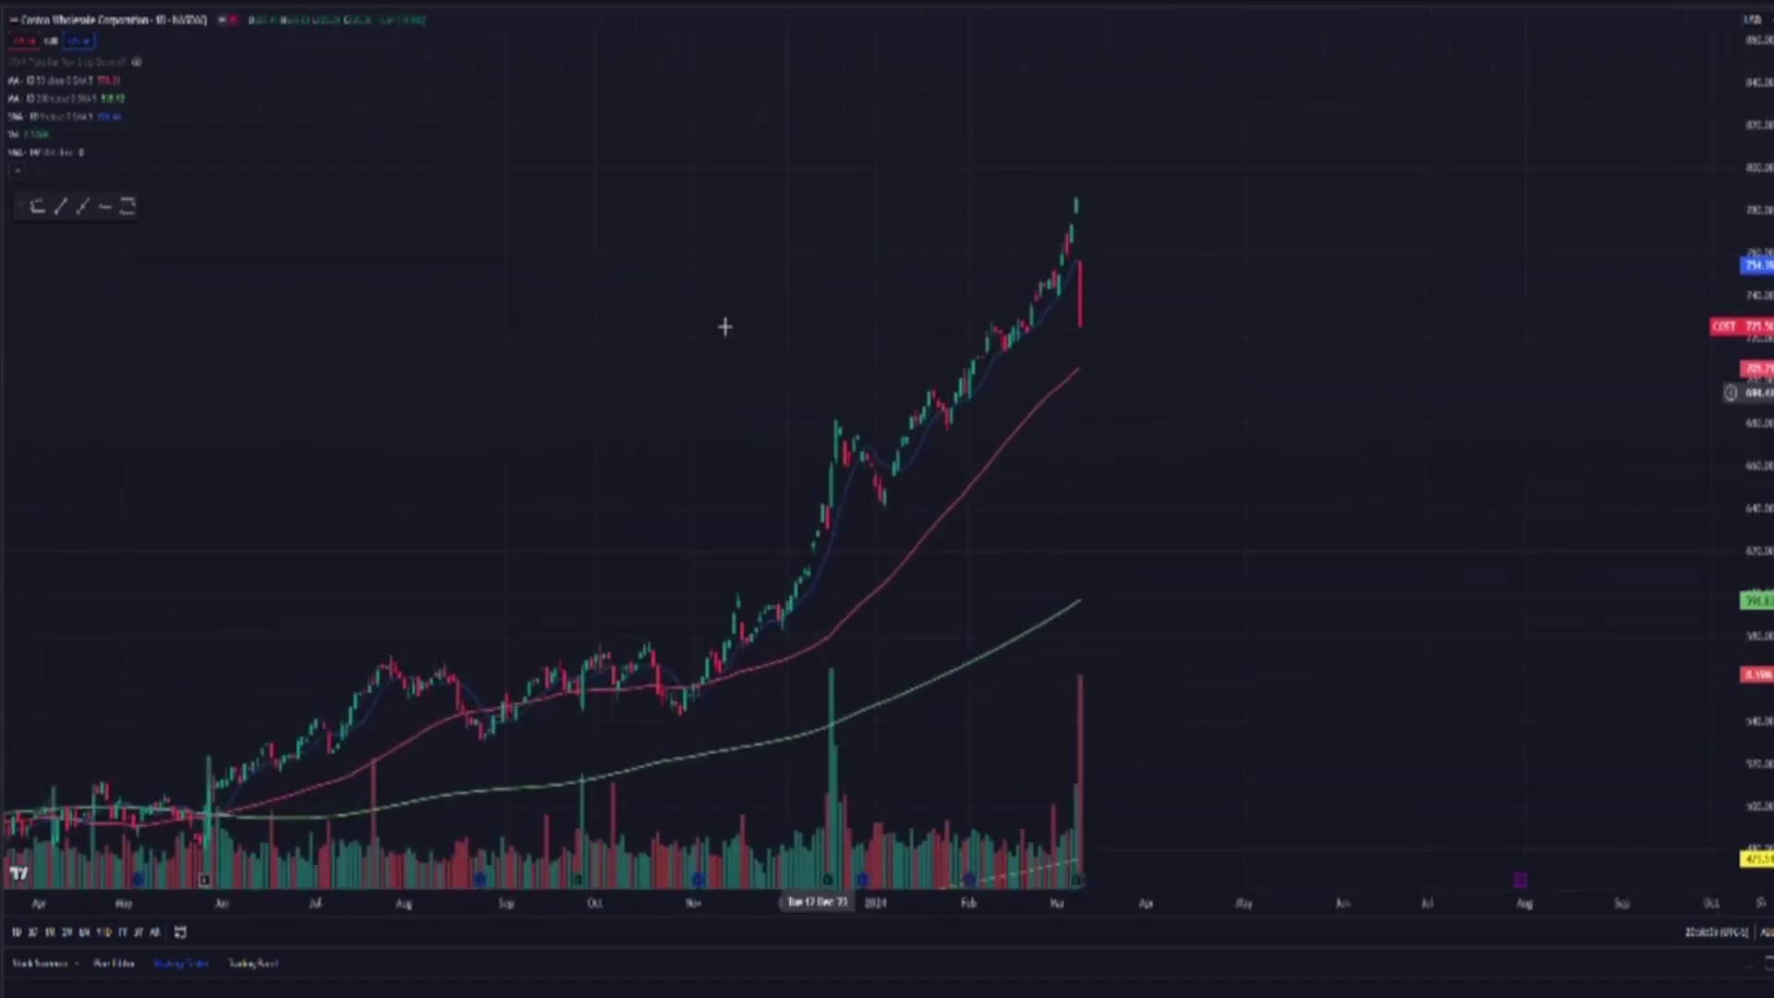
pyautogui.scroll(-4, 1161, 696)
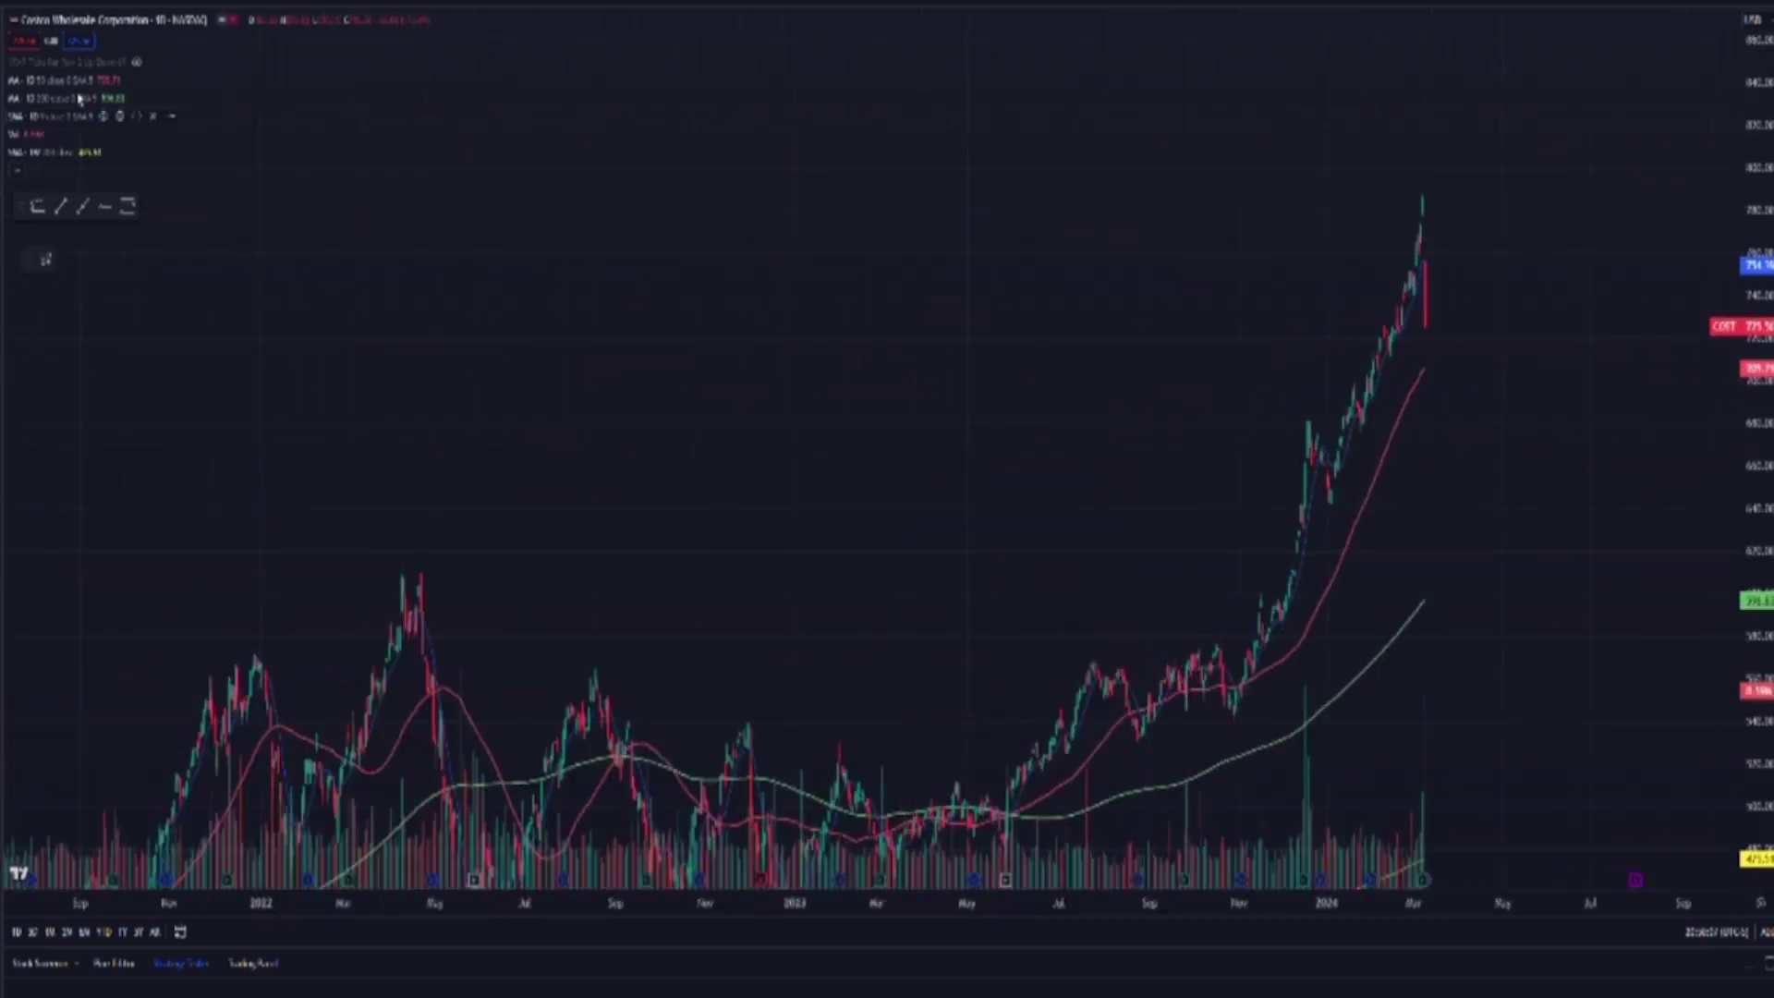
pyautogui.moveTo(840, 514); pyautogui.dragTo(835, 206)
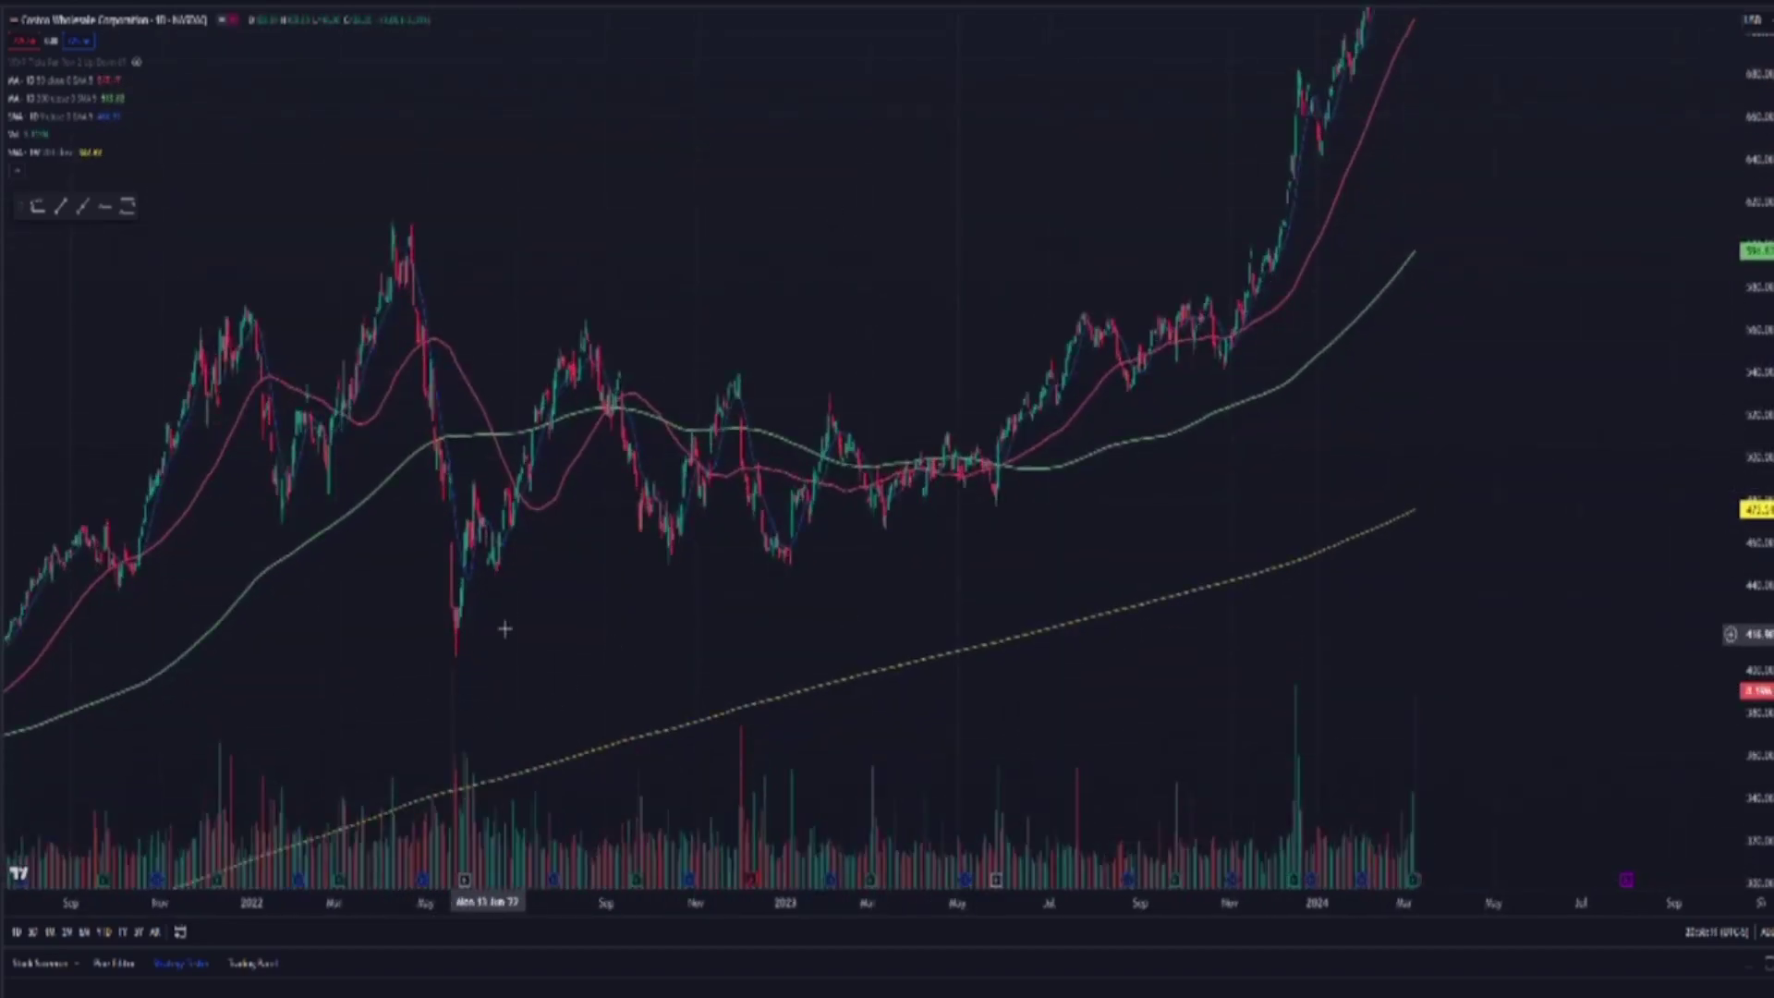
pyautogui.scroll(-6, 705, 610)
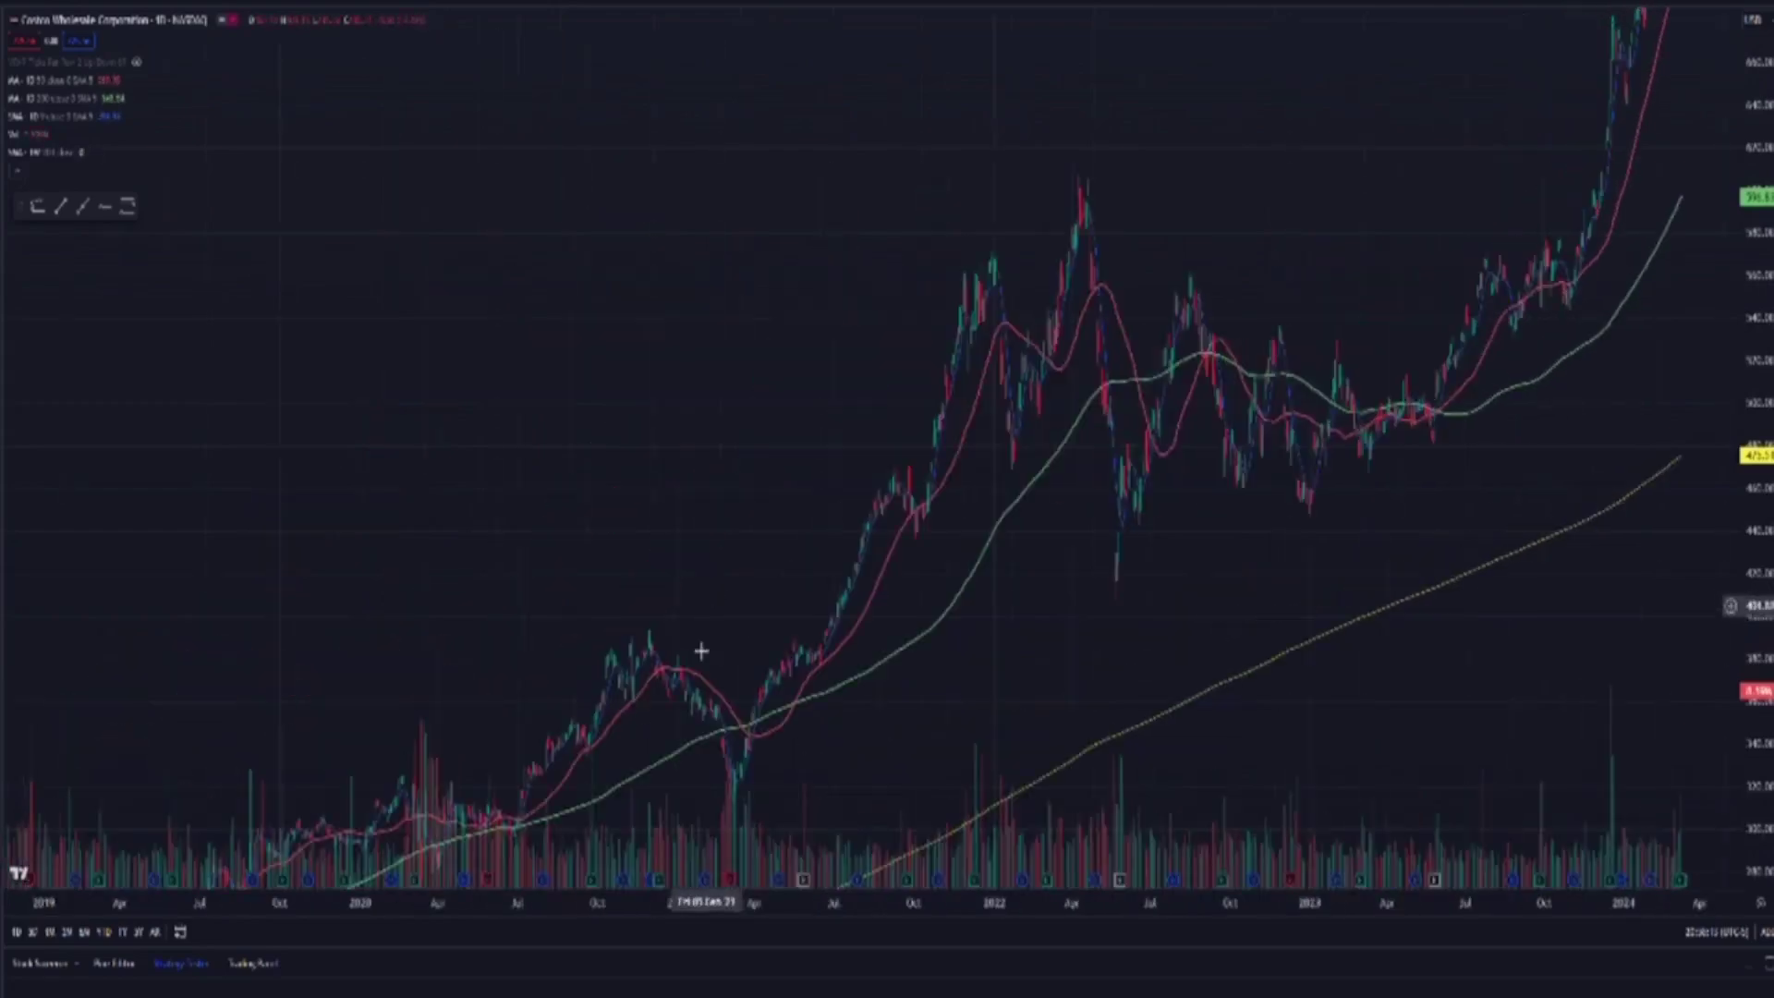
pyautogui.moveTo(839, 558); pyautogui.dragTo(804, 483)
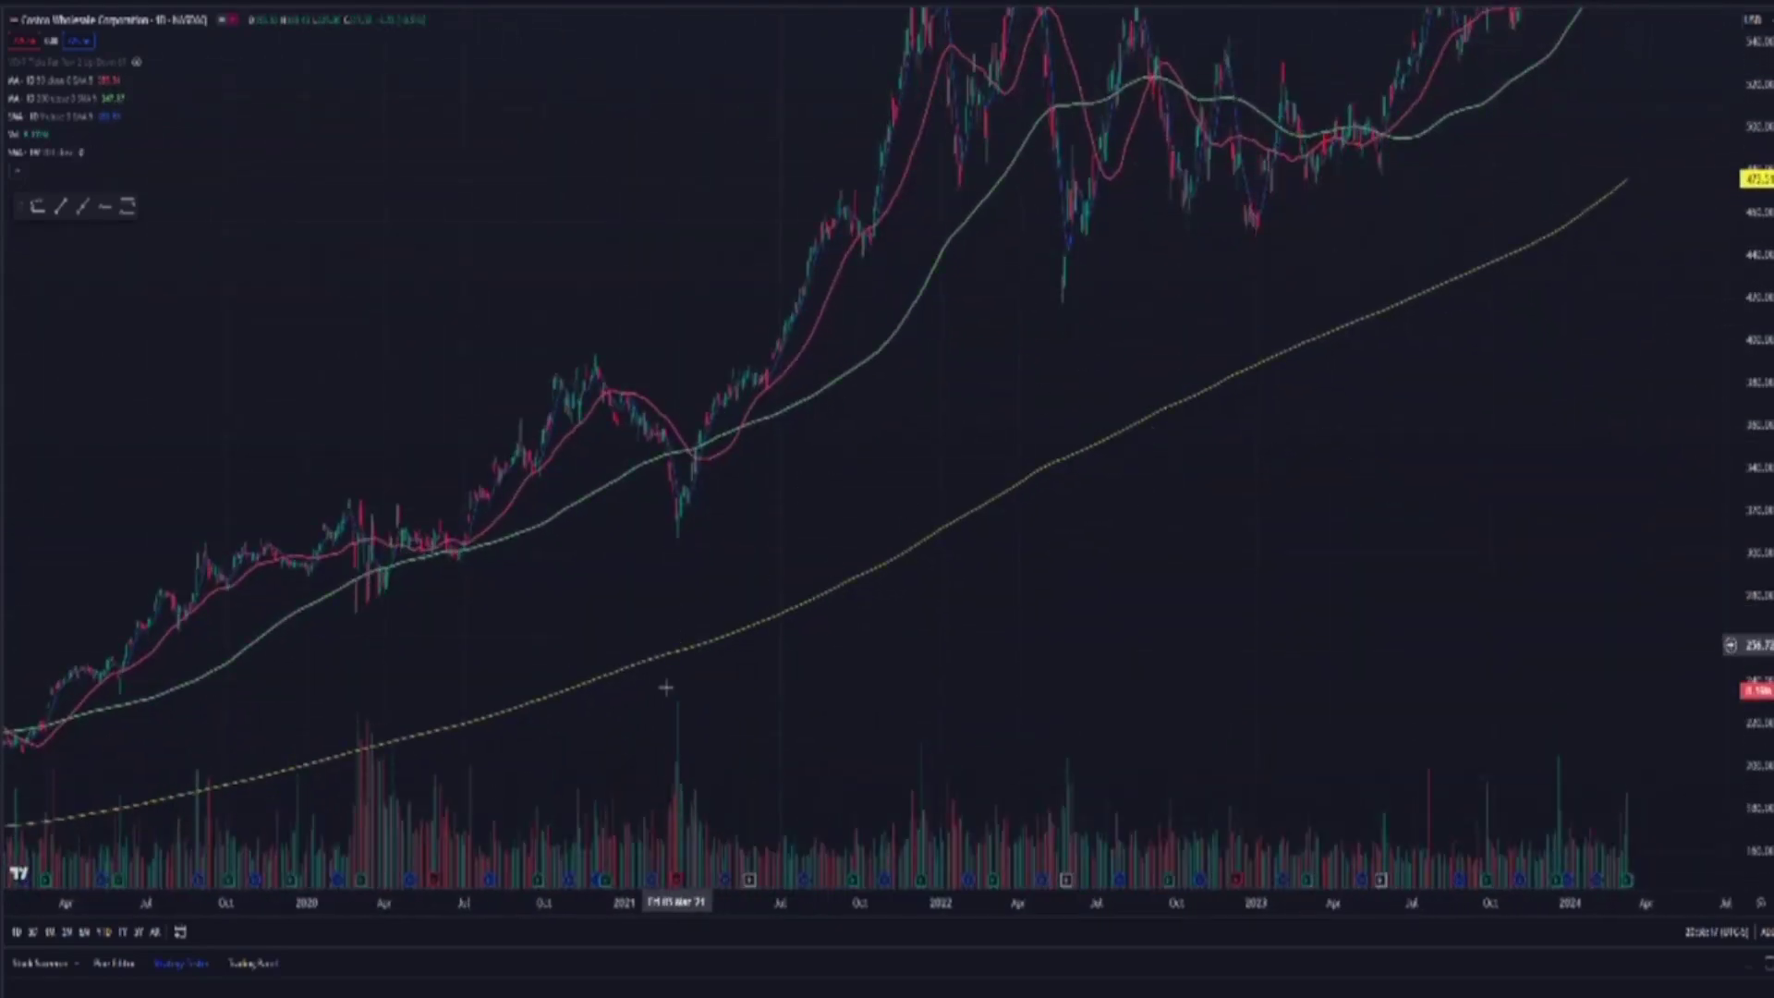
pyautogui.scroll(-2, 647, 681)
pyautogui.scroll(-3, 515, 681)
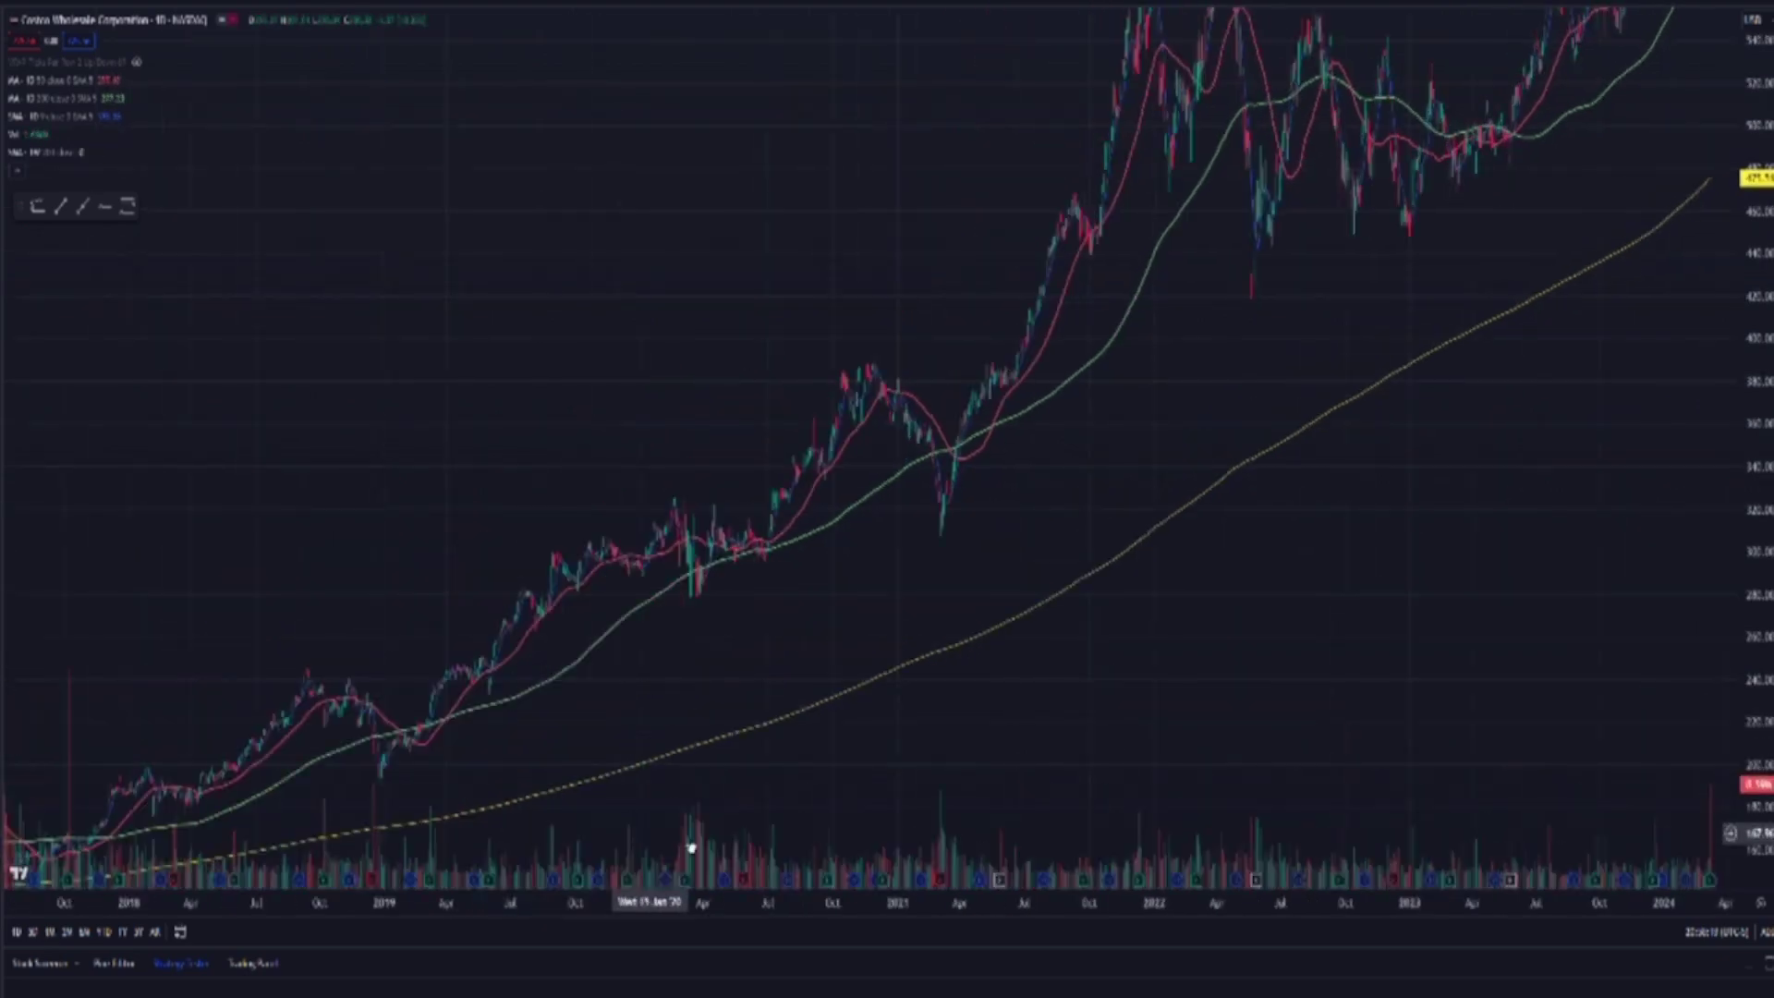
pyautogui.scroll(5, 1358, 554)
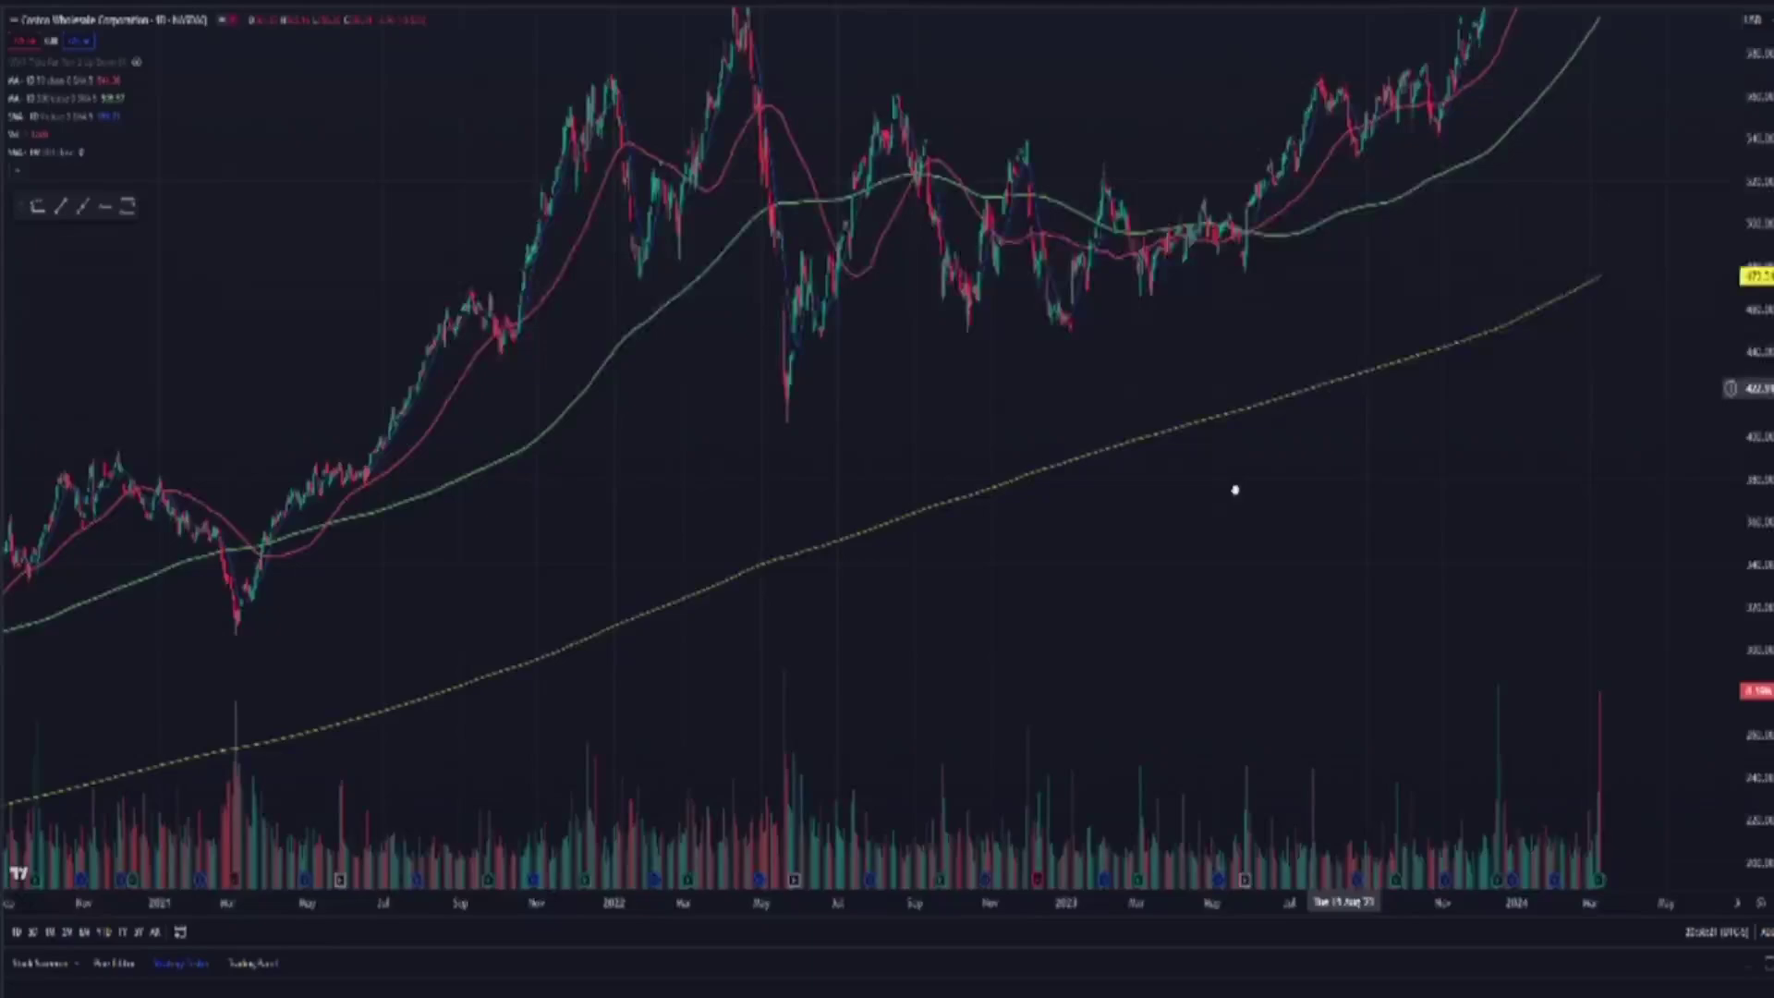
pyautogui.scroll(5, 1294, 548)
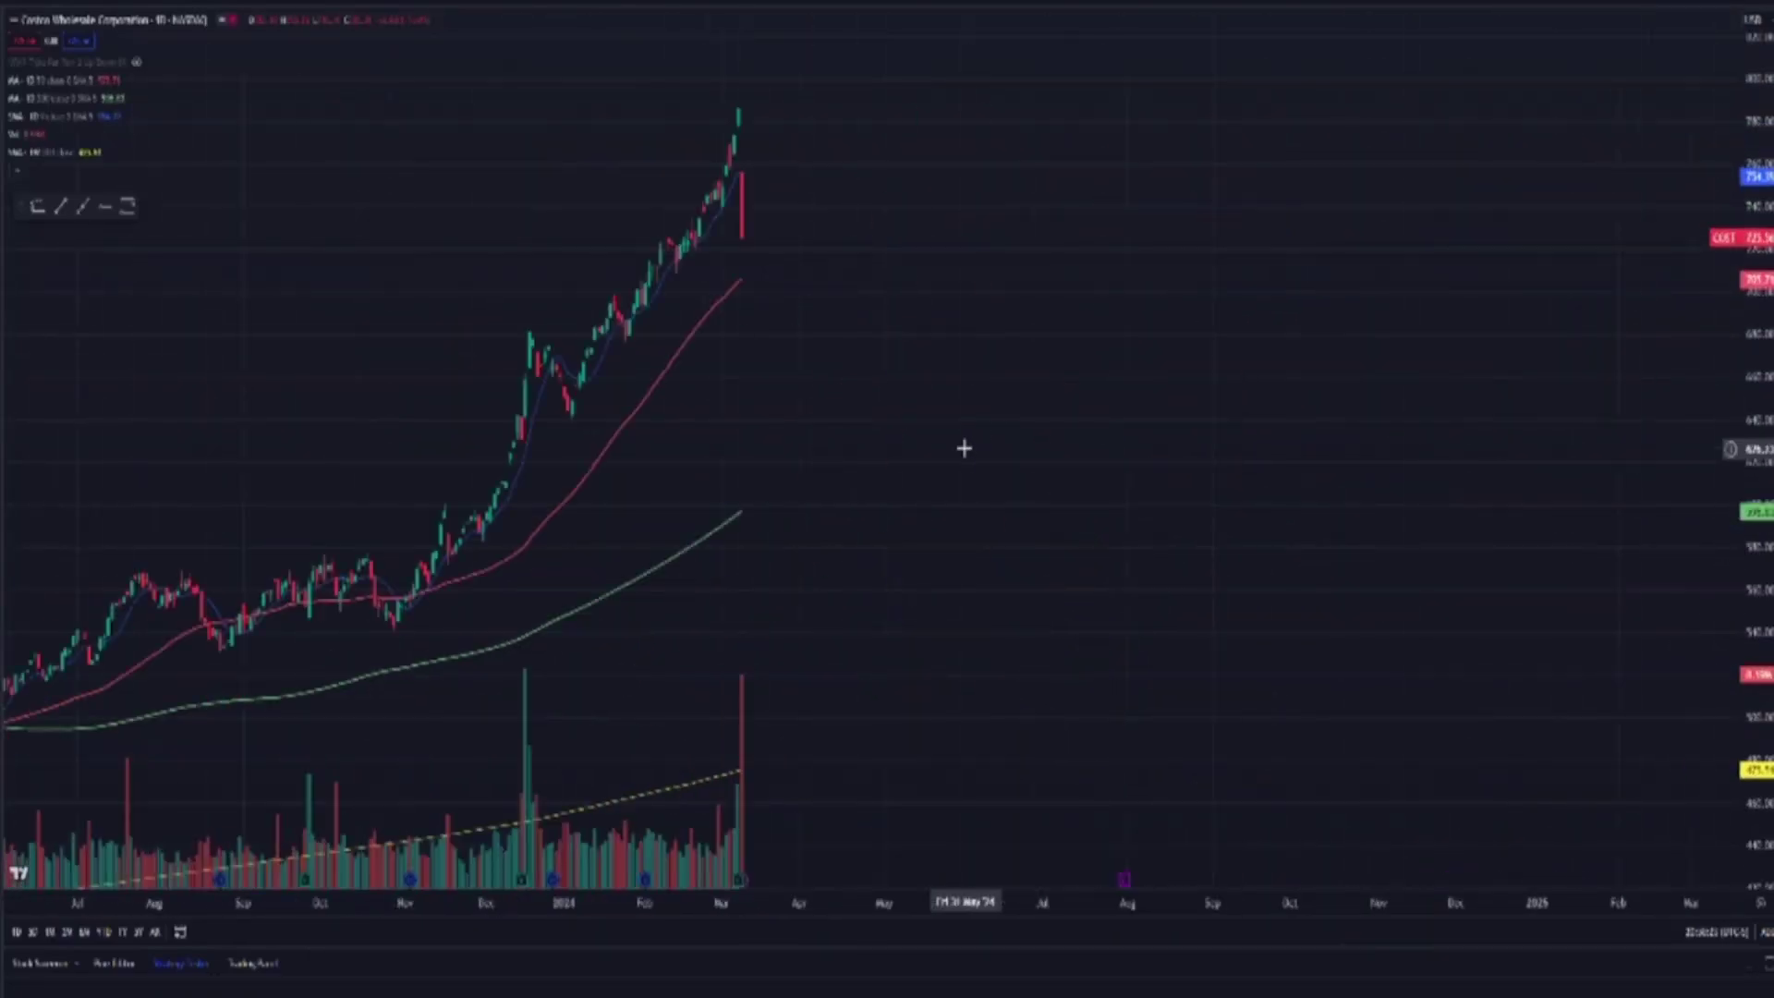
# Trace a freehand curve under the rally from about November 2023 to late March 2024, and undo it
pyautogui.moveTo(1273, 556); pyautogui.dragTo(1279, 527)
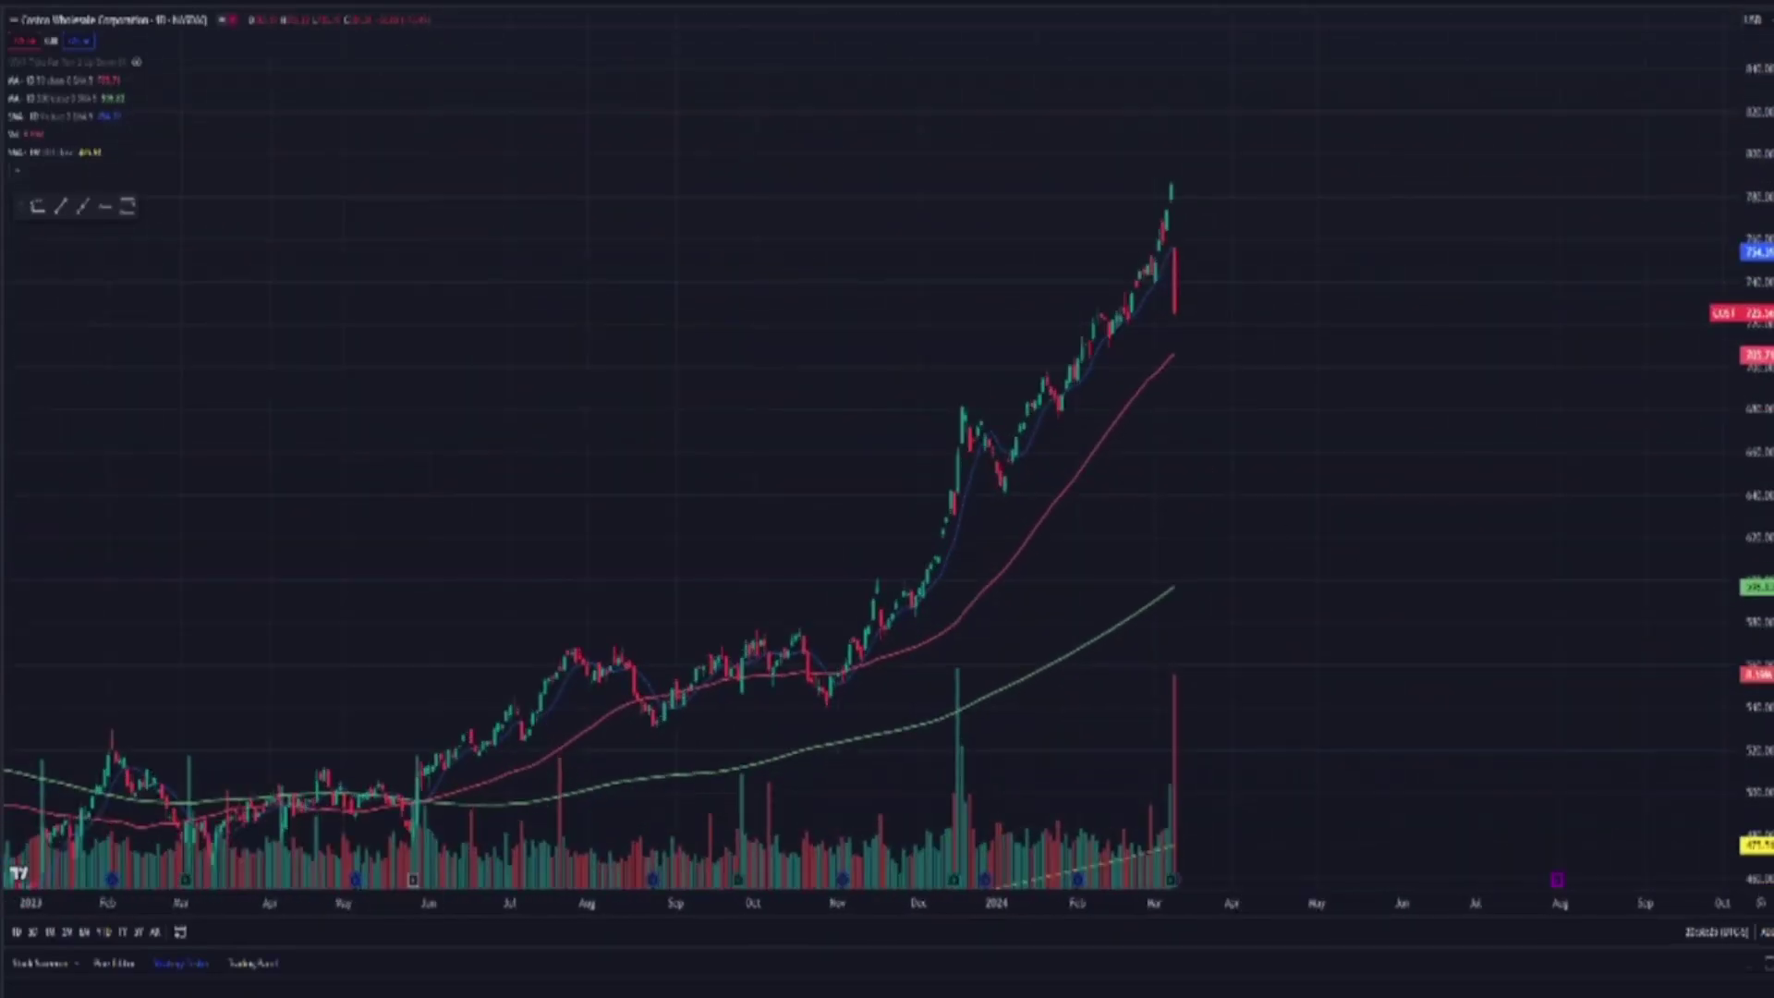
pyautogui.moveTo(825, 700); pyautogui.dragTo(1219, 196)
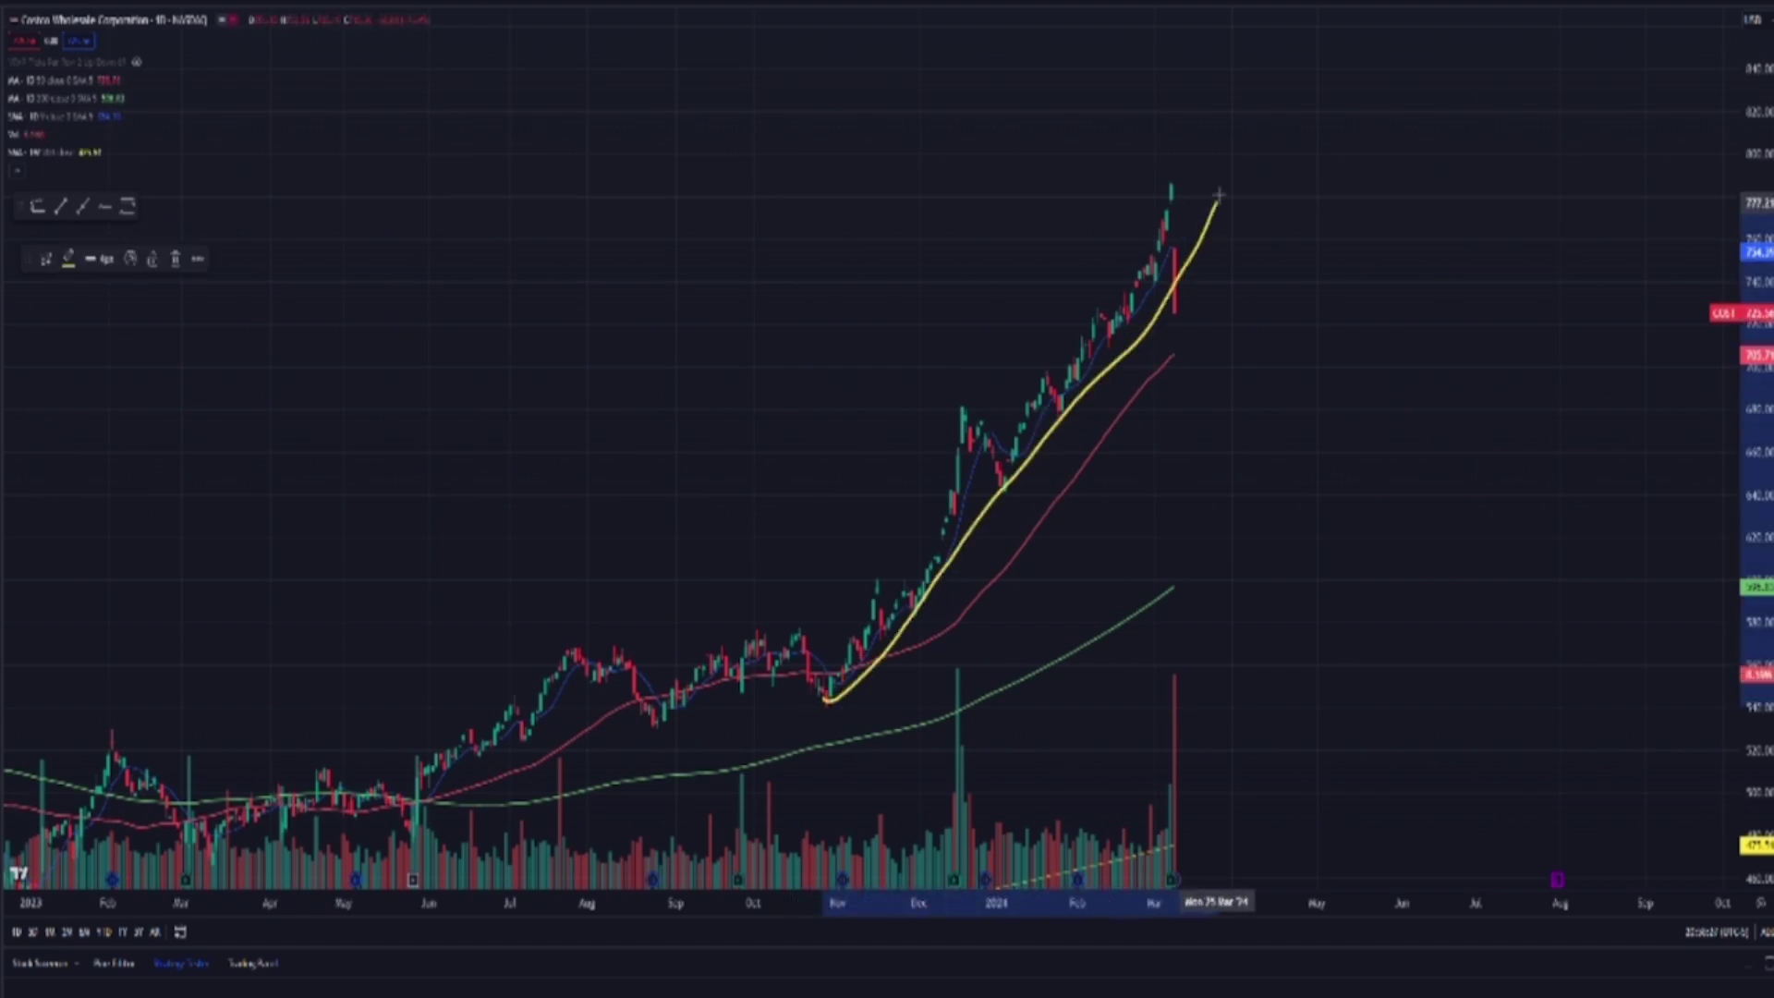
pyautogui.hotkey('ctrl', 'z')
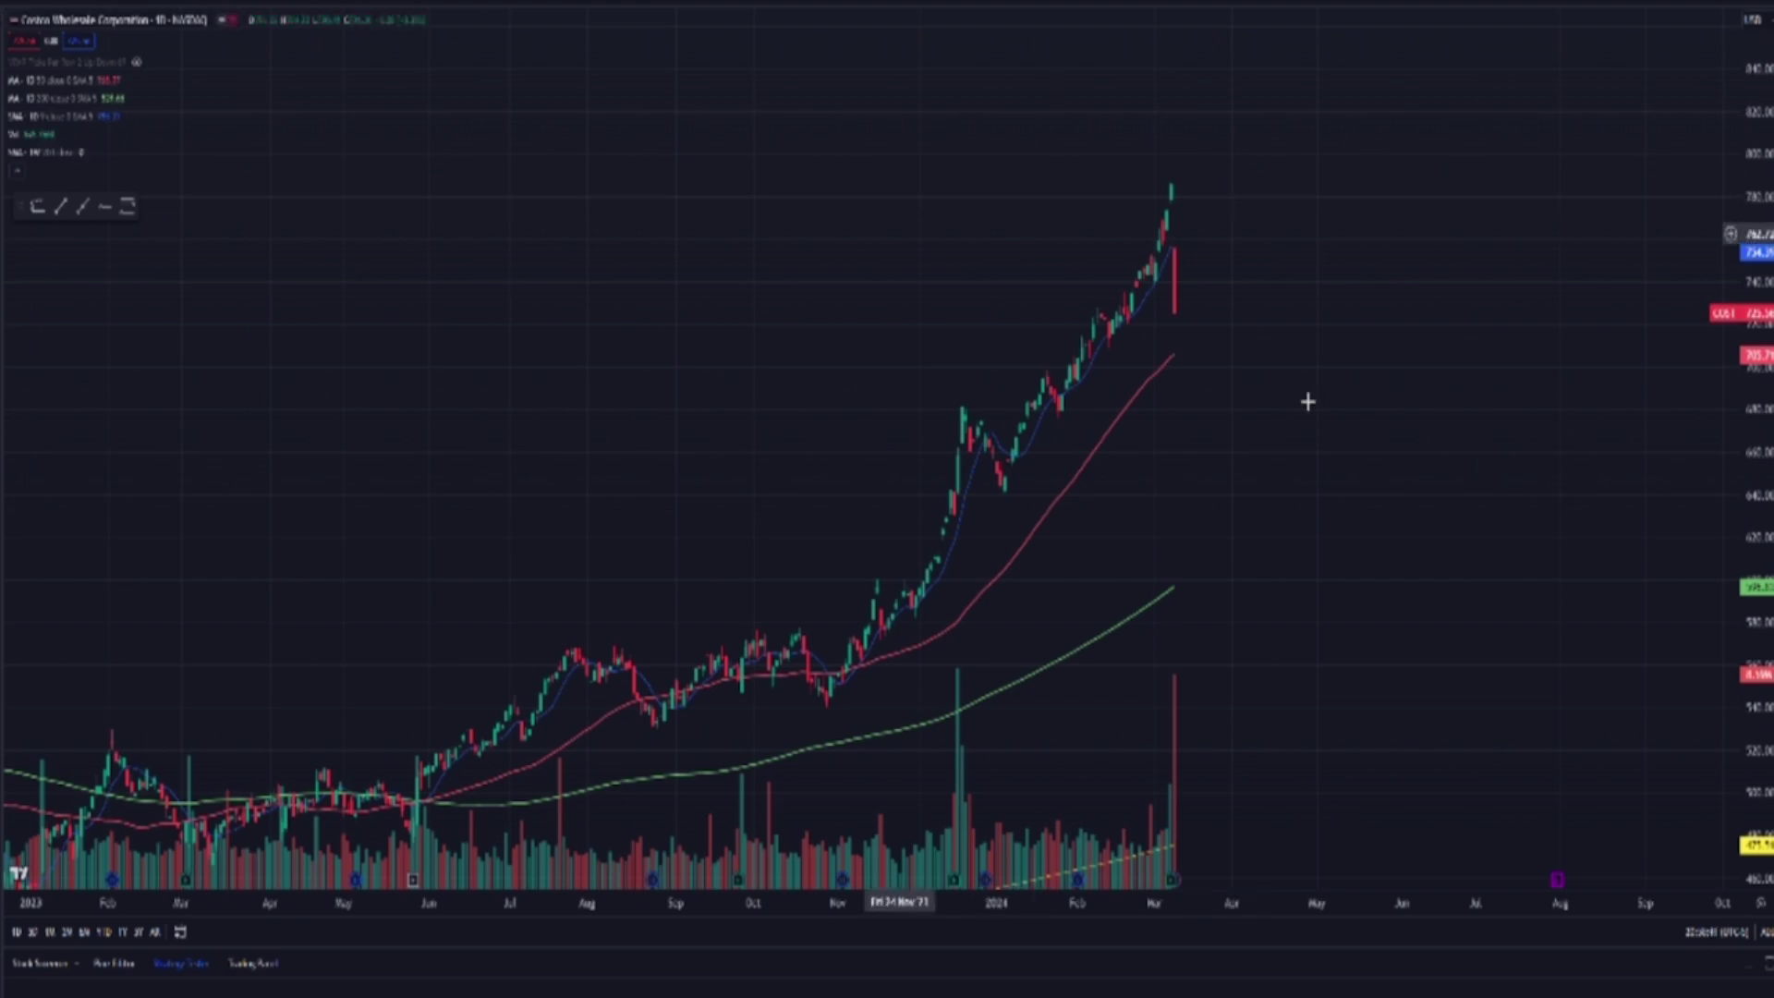
# Draw and remove a trend line from the 27 Oct 2023 low to 16 May 2024, and a short mark at the red moving average's end
pyautogui.scroll(5, 1299, 558)
pyautogui.hscroll(-5, 1145, 614)
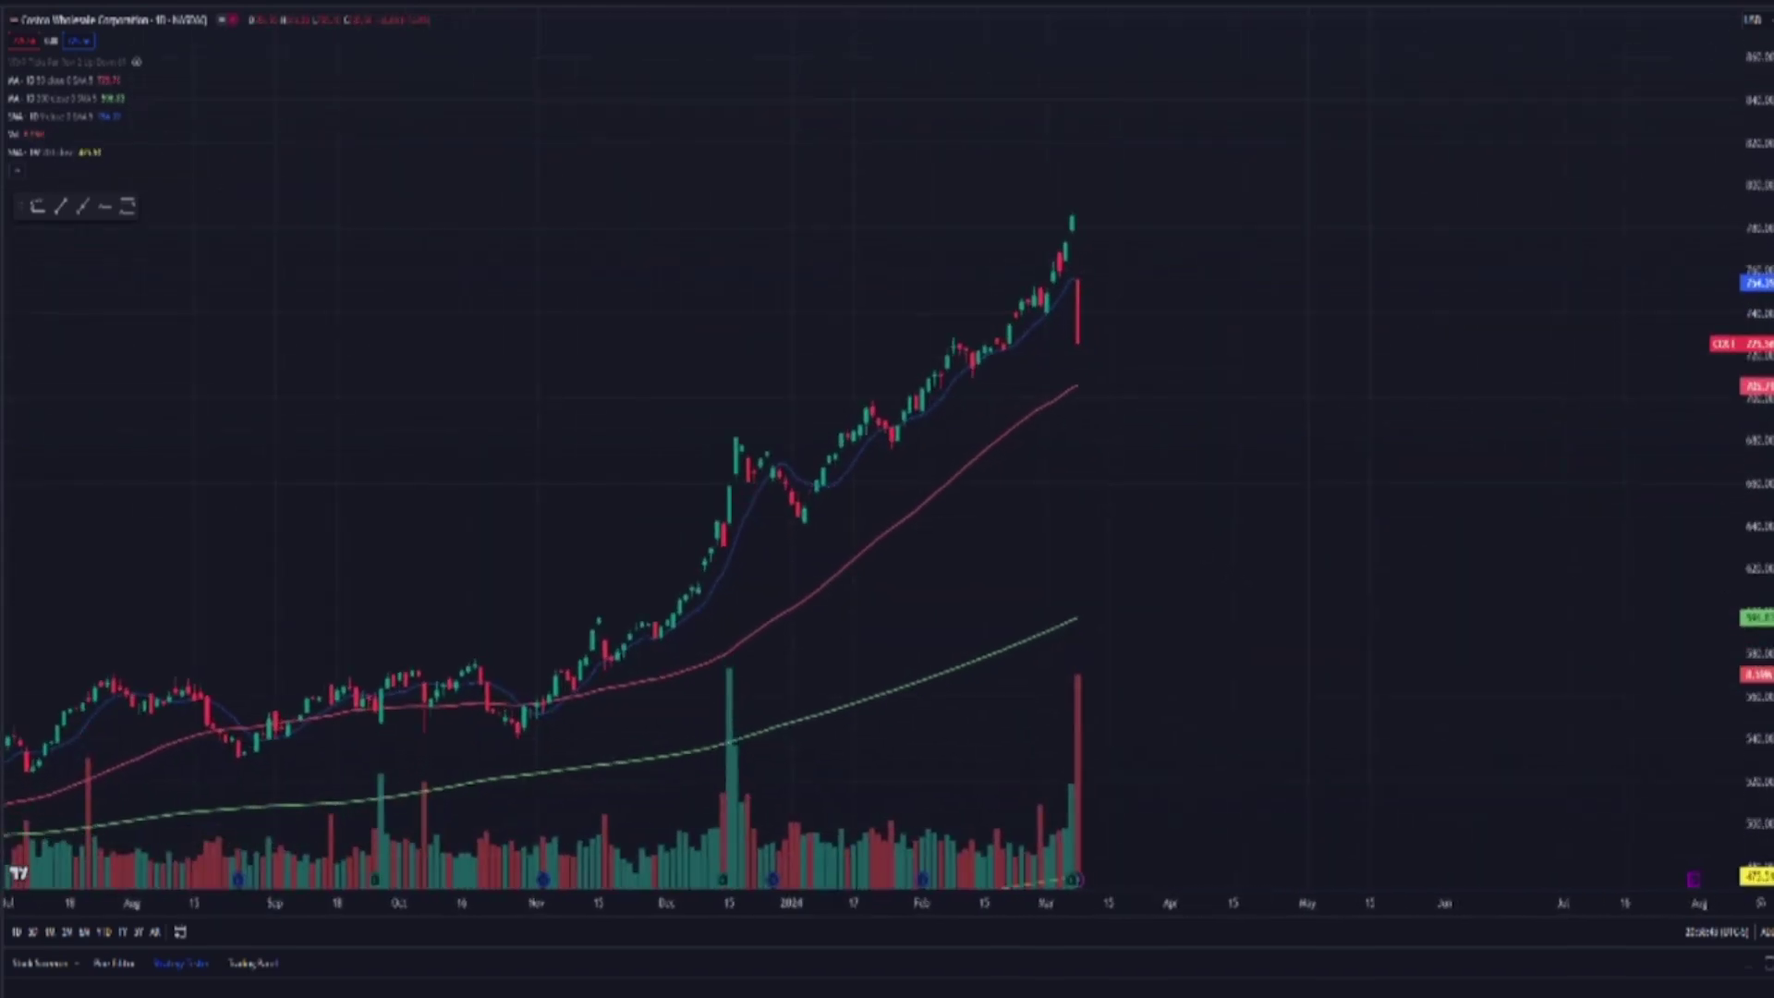
pyautogui.hotkey('alt', 't')
pyautogui.click(517, 735)
pyautogui.click(1446, 161)
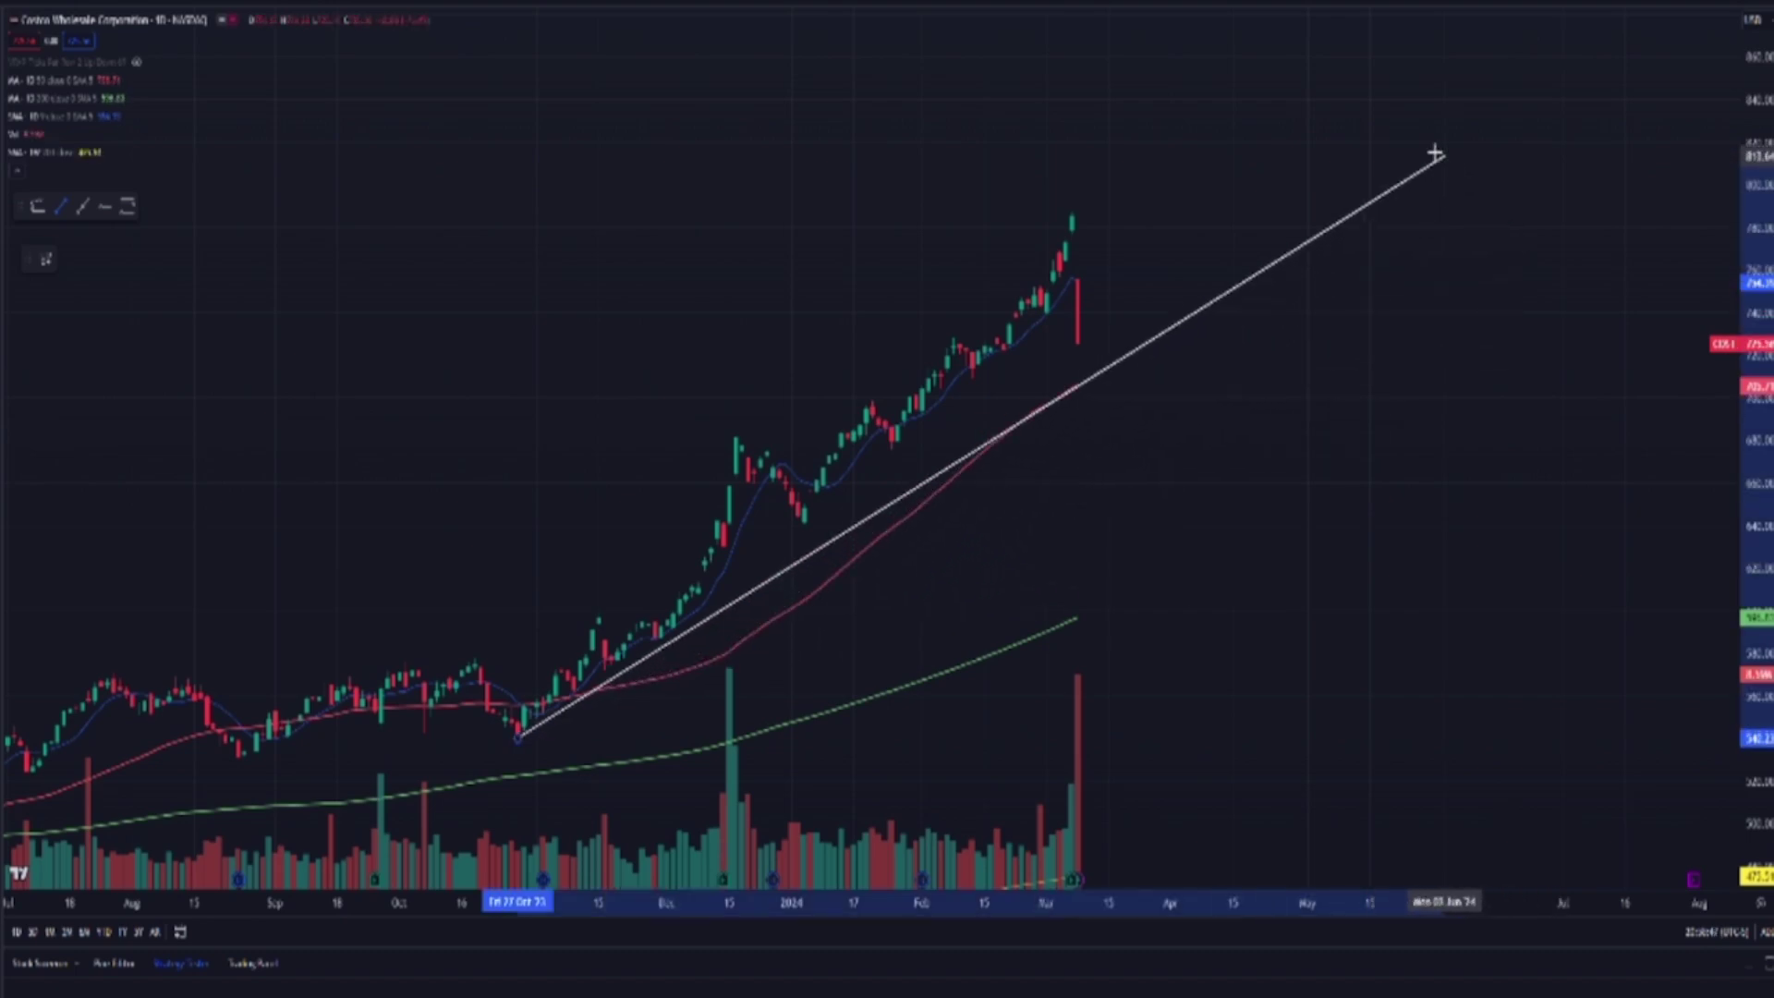
pyautogui.click(1375, 98)
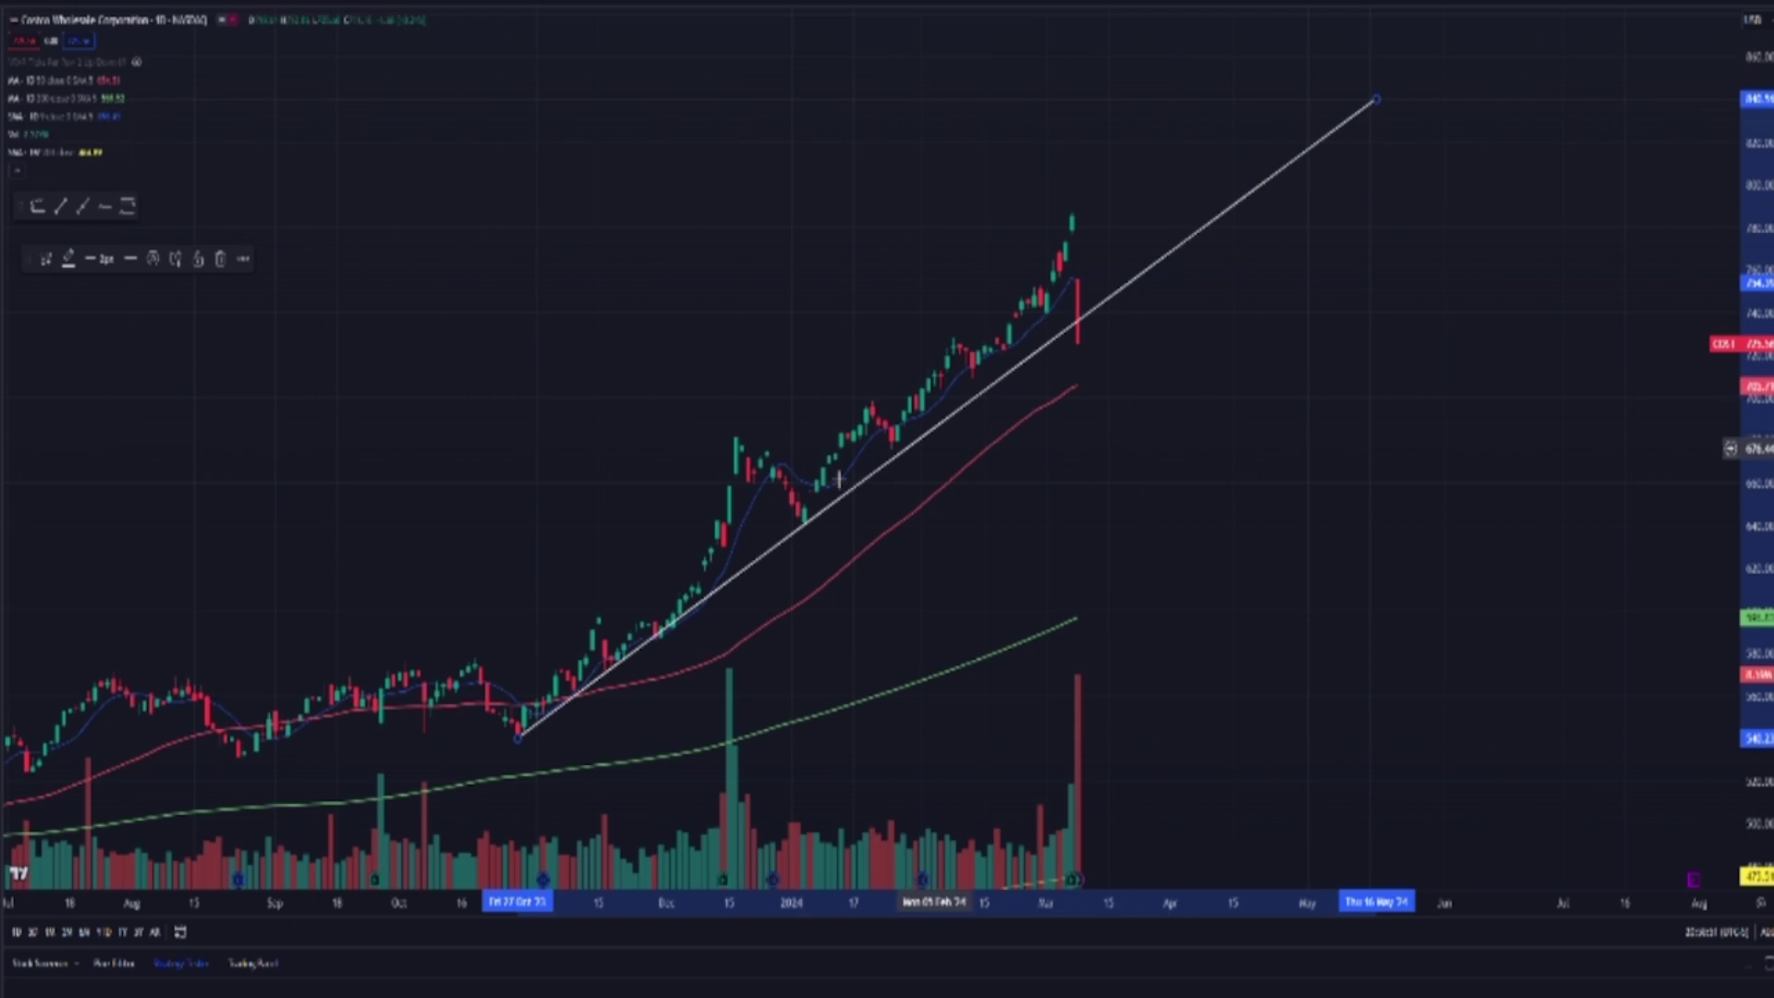
pyautogui.click(220, 260)
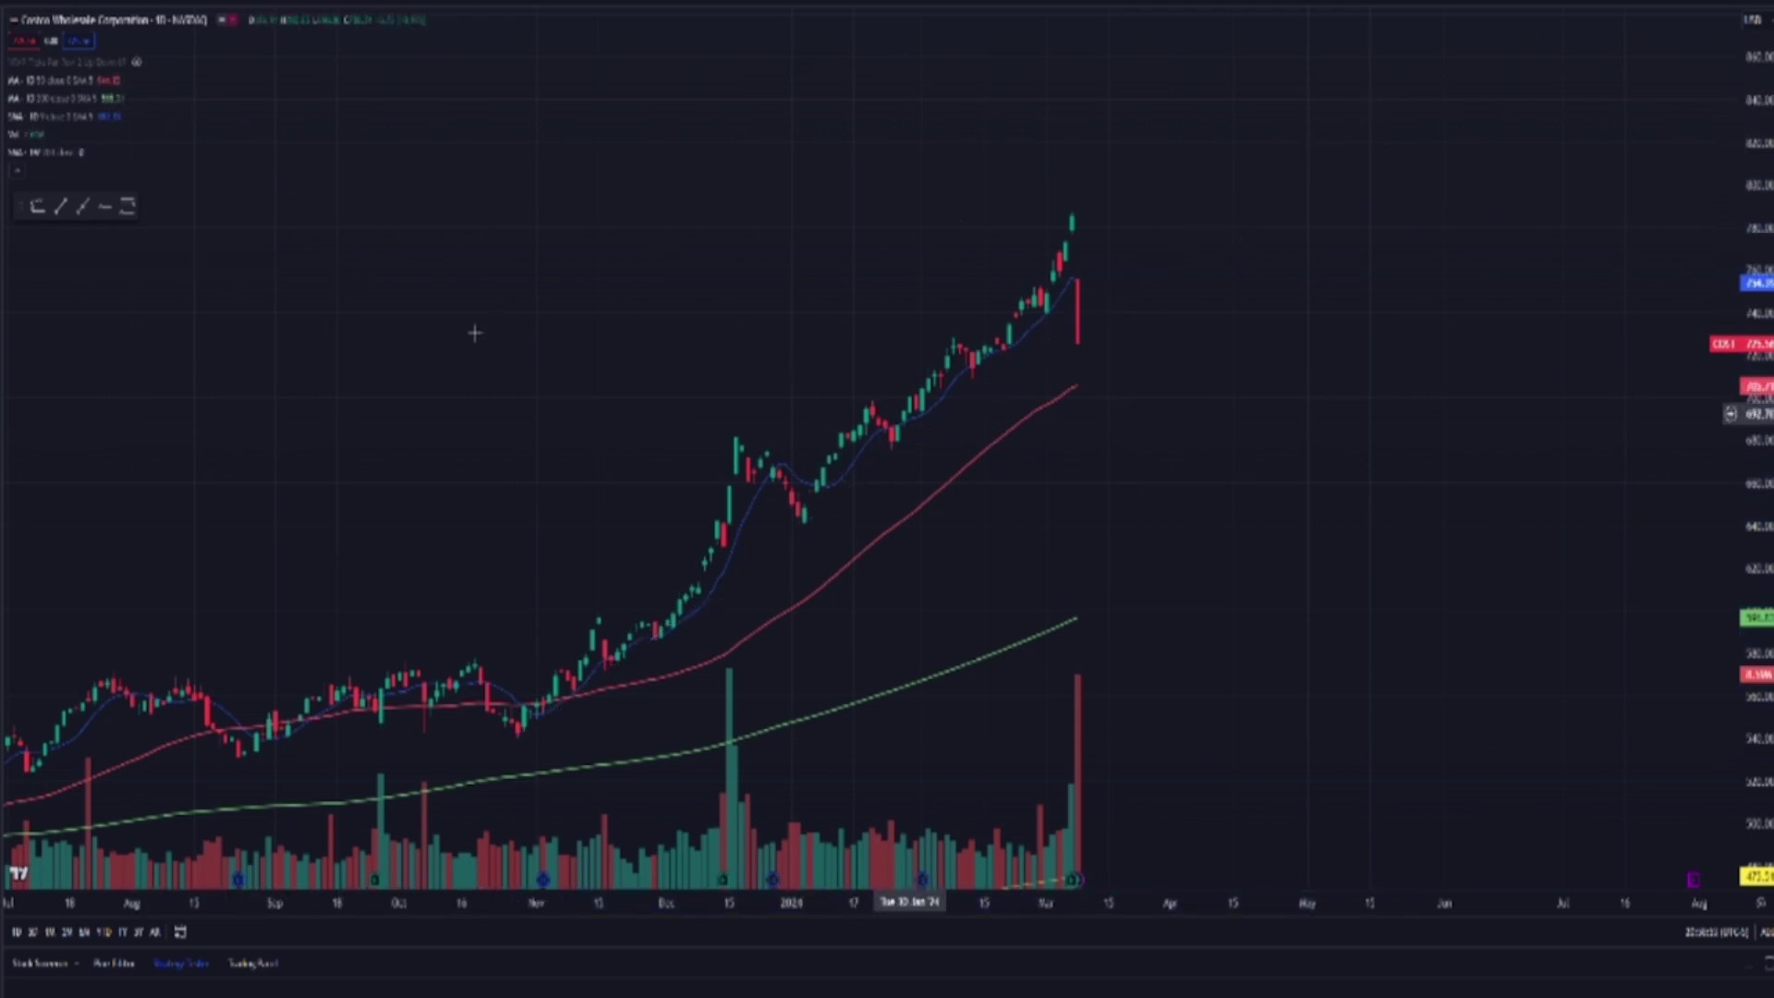
pyautogui.moveTo(1046, 362)
pyautogui.mouseDown()
pyautogui.moveTo(1062, 425)
pyautogui.moveTo(1082, 368)
pyautogui.mouseUp()
pyautogui.press('Delete')
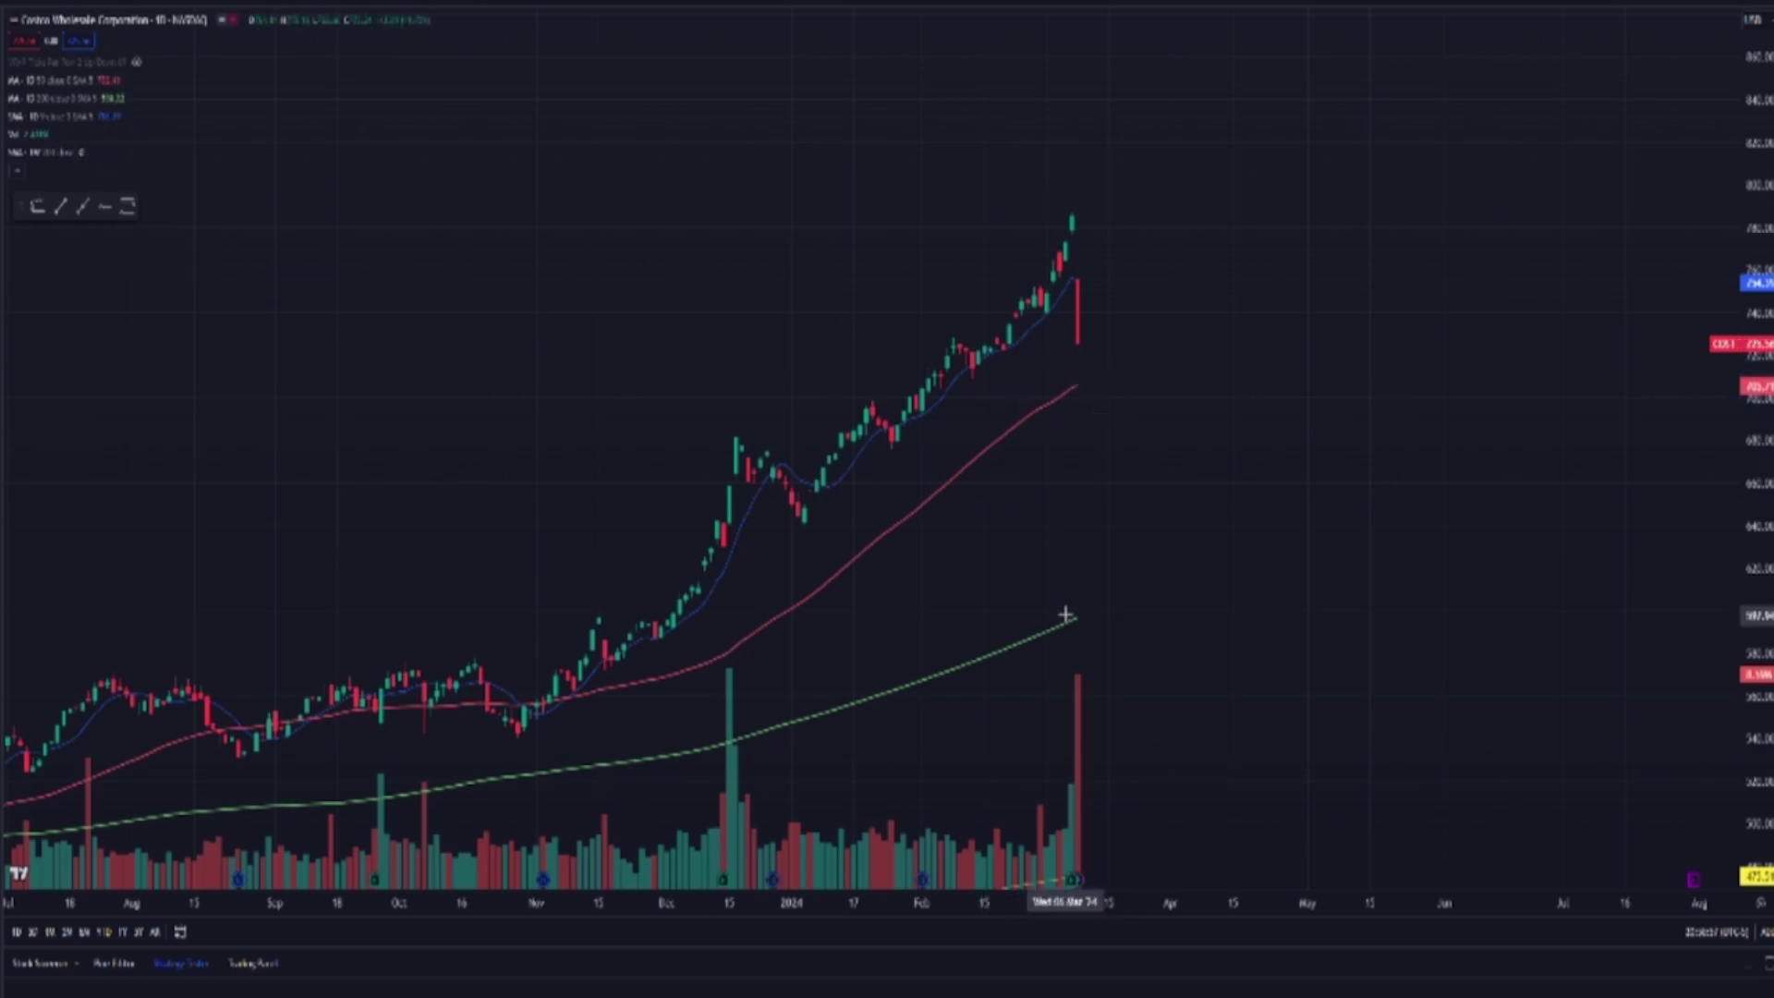
# Draw and remove a short mark at the green moving average's end on the Costco daily chart
pyautogui.moveTo(1056, 596); pyautogui.dragTo(1099, 584)
pyautogui.press('Delete')
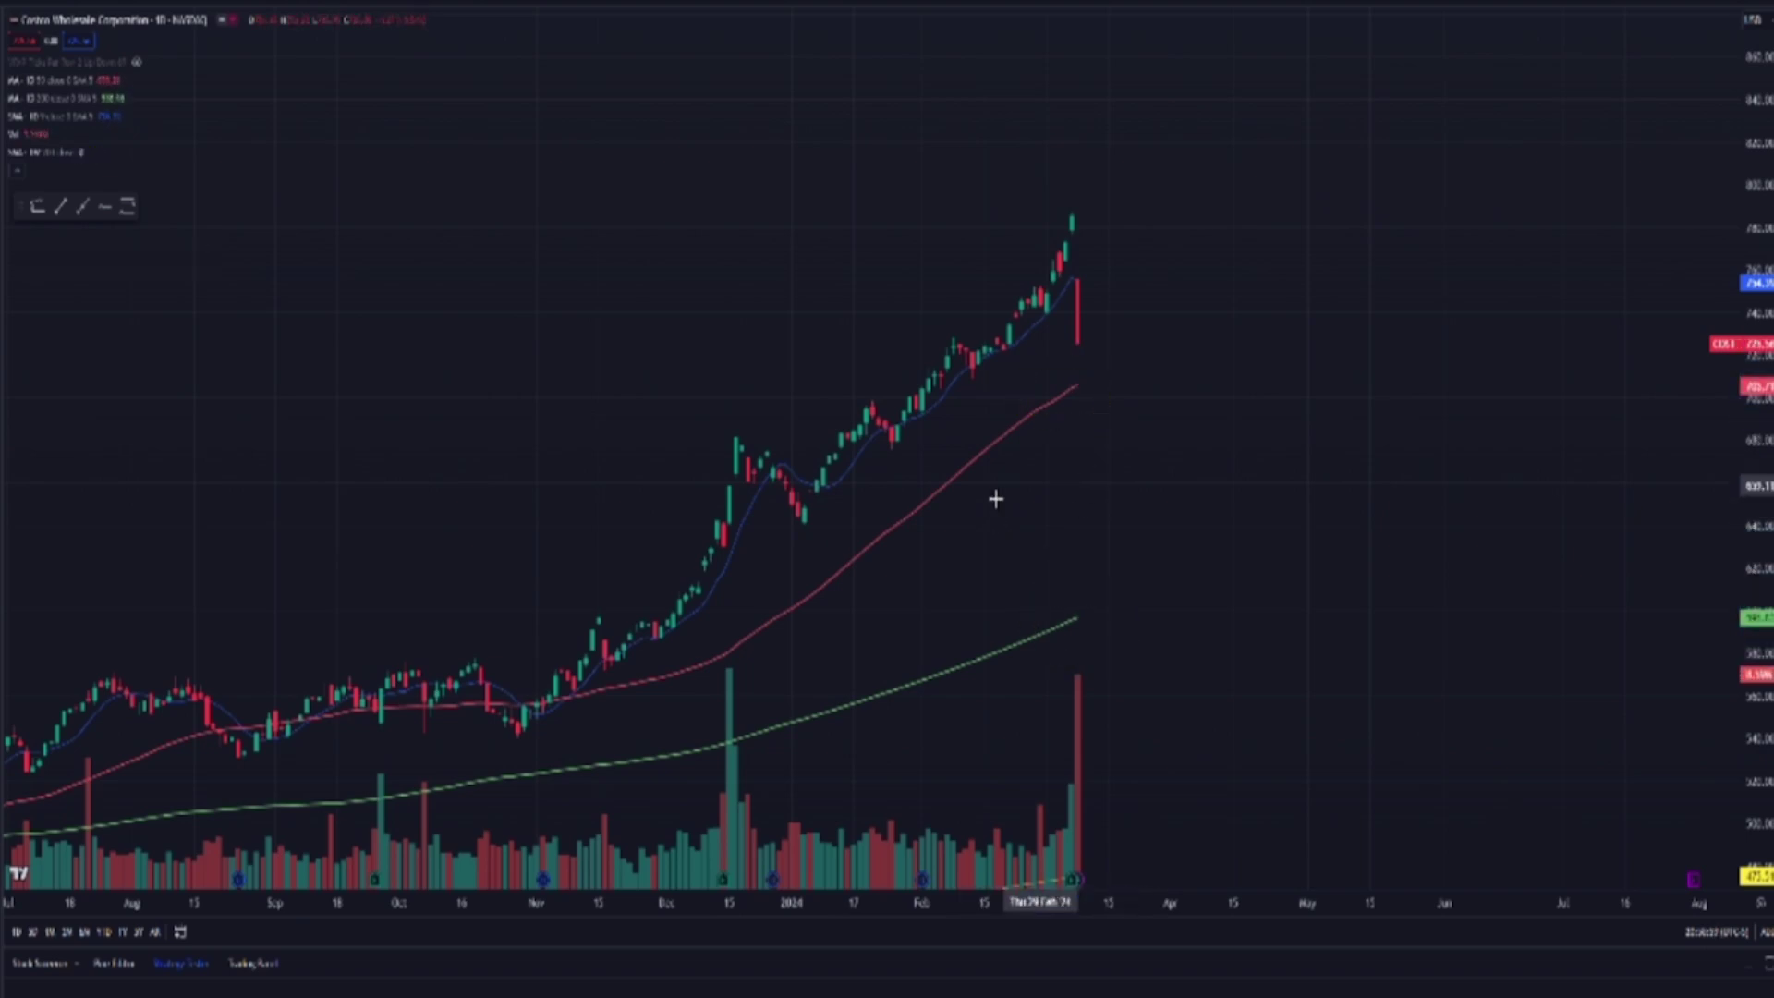
pyautogui.moveTo(809, 523); pyautogui.dragTo(843, 522)
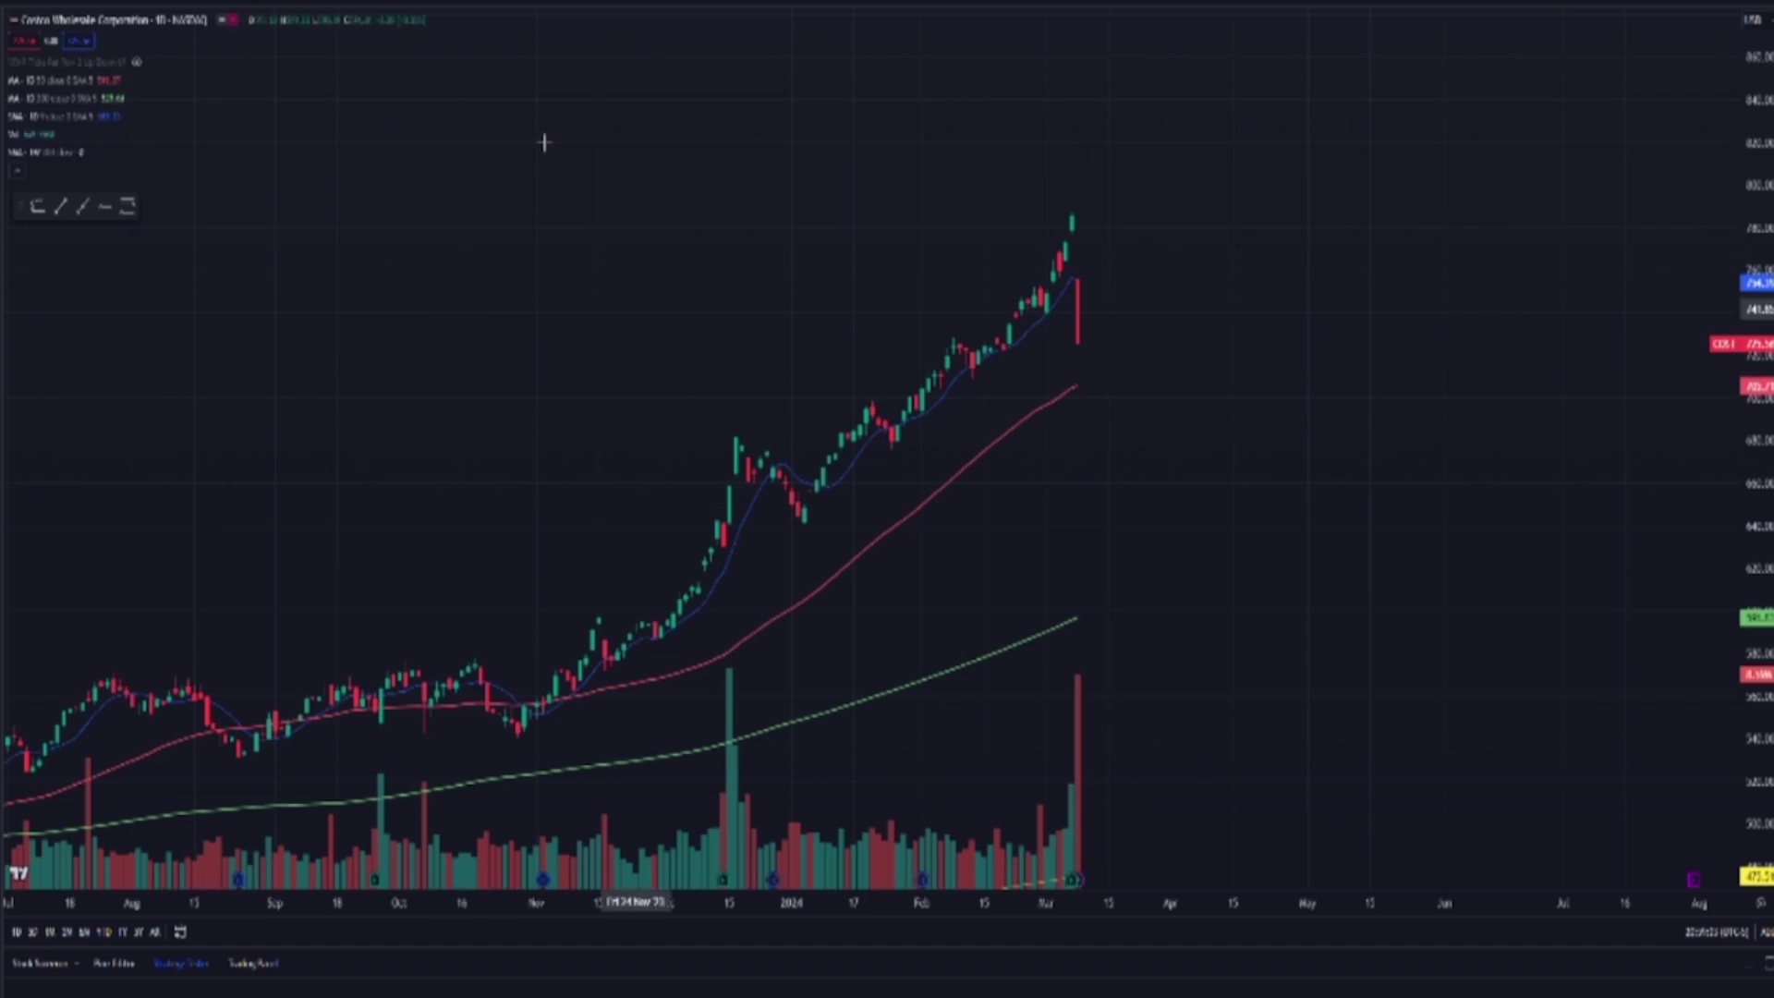
# Project a Fibonacci extension from the 30 Nov 2023 low through the mid-December high to the early January 2024 low, and delete it
pyautogui.click(660, 646)
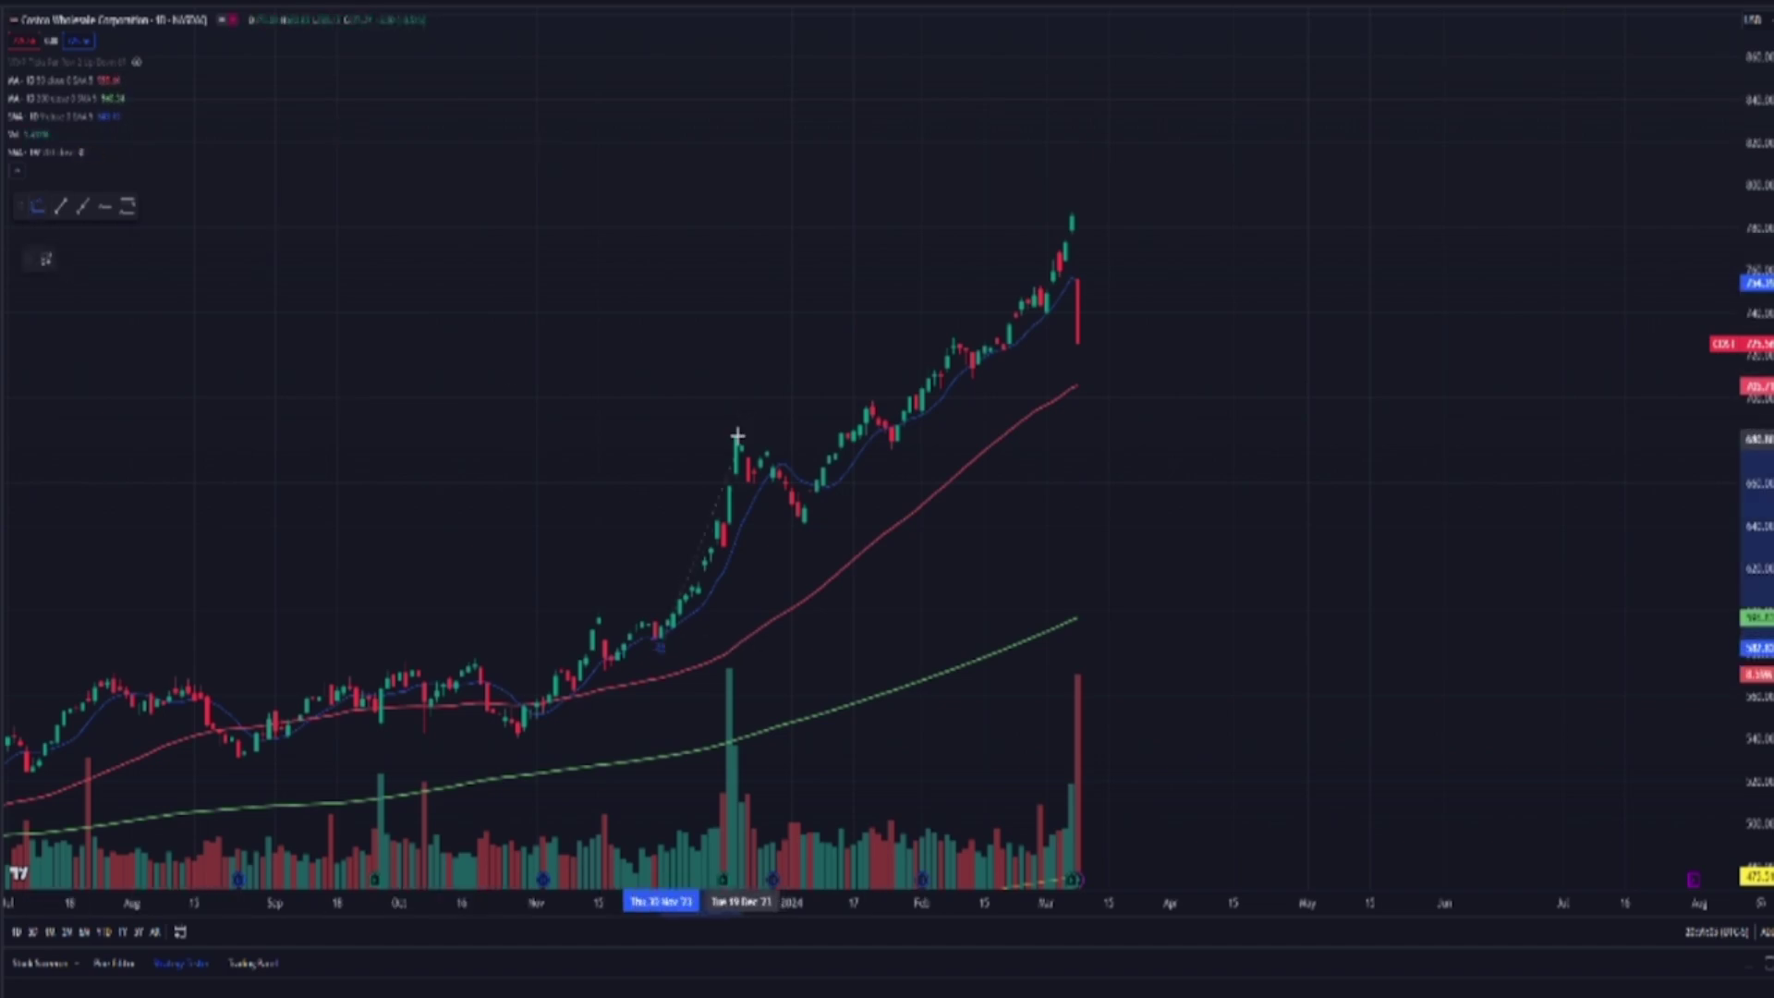
pyautogui.click(736, 439)
pyautogui.click(803, 525)
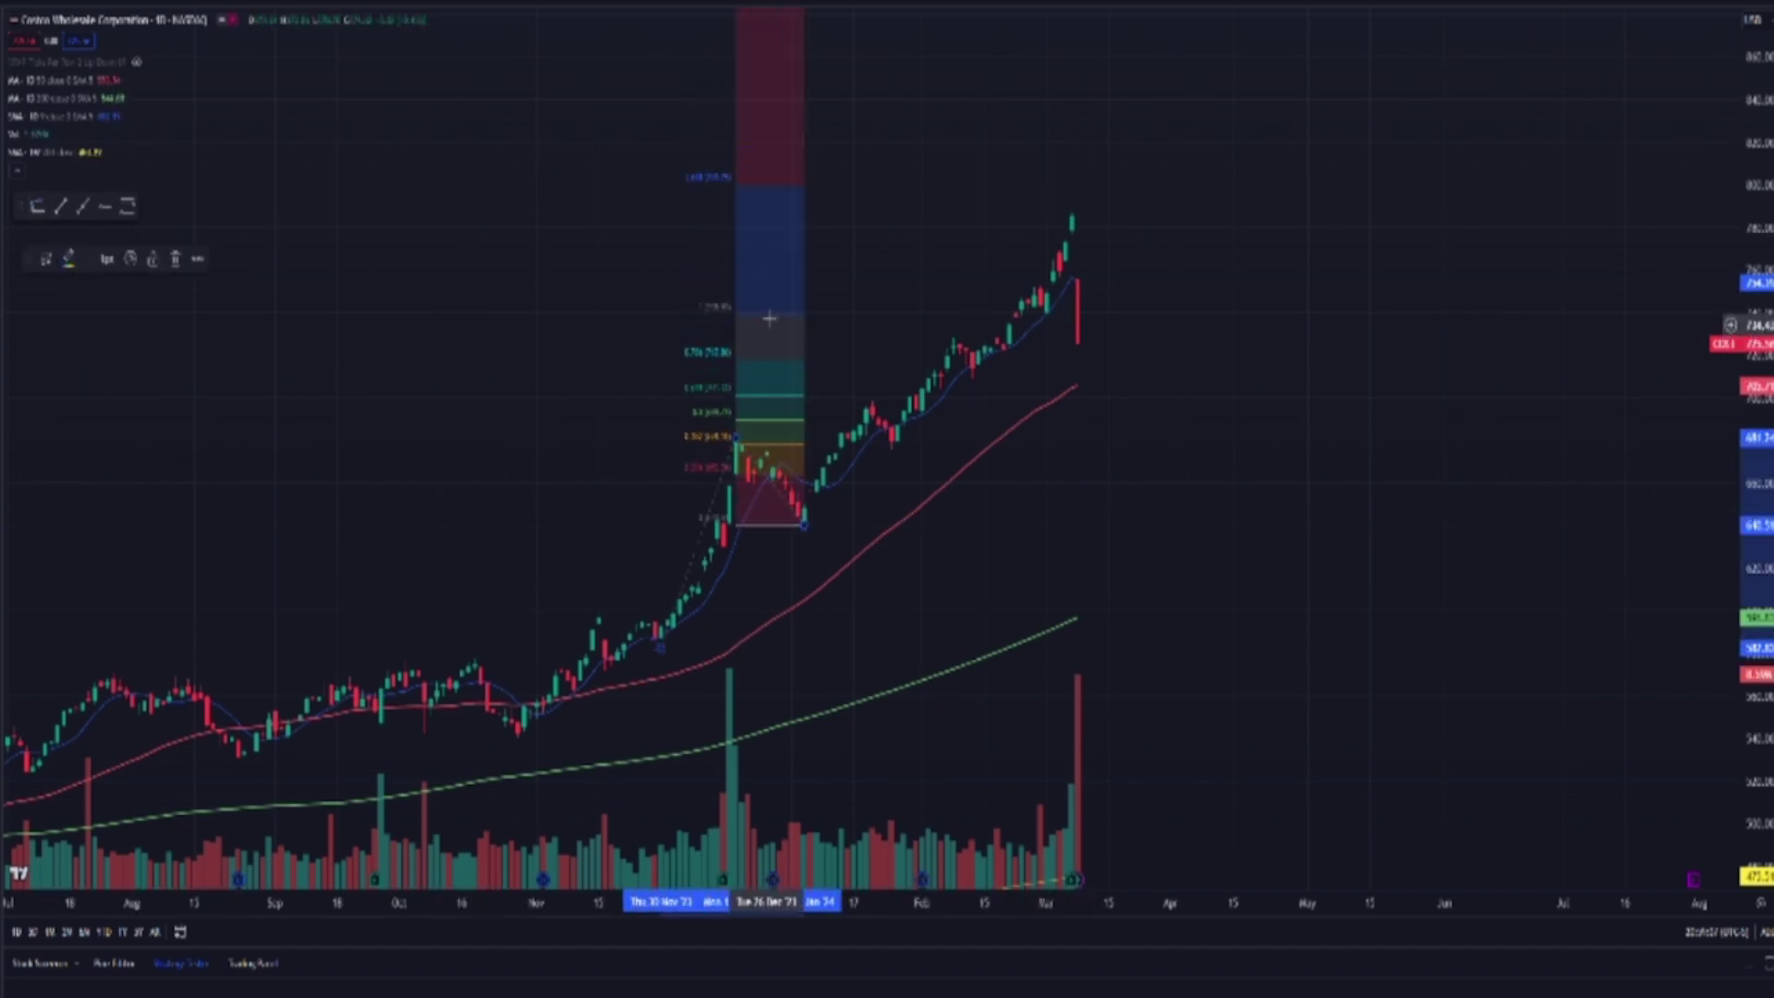
pyautogui.click(176, 277)
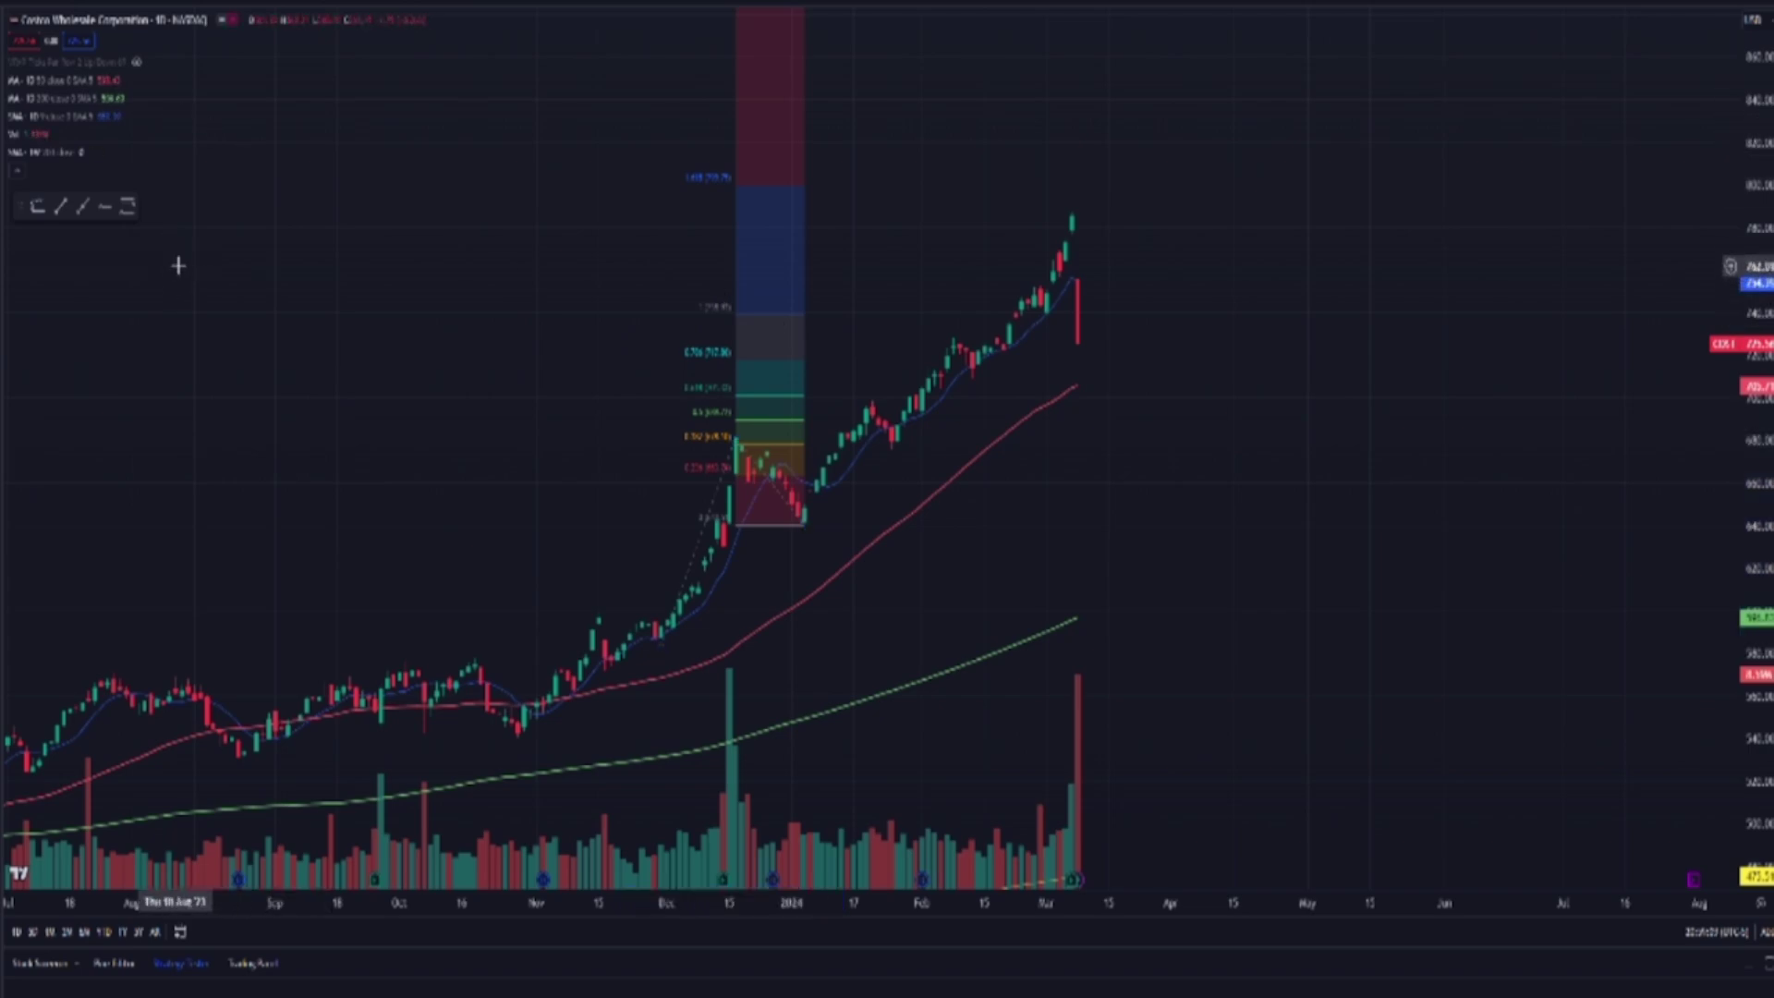
pyautogui.click(776, 323)
pyautogui.click(171, 258)
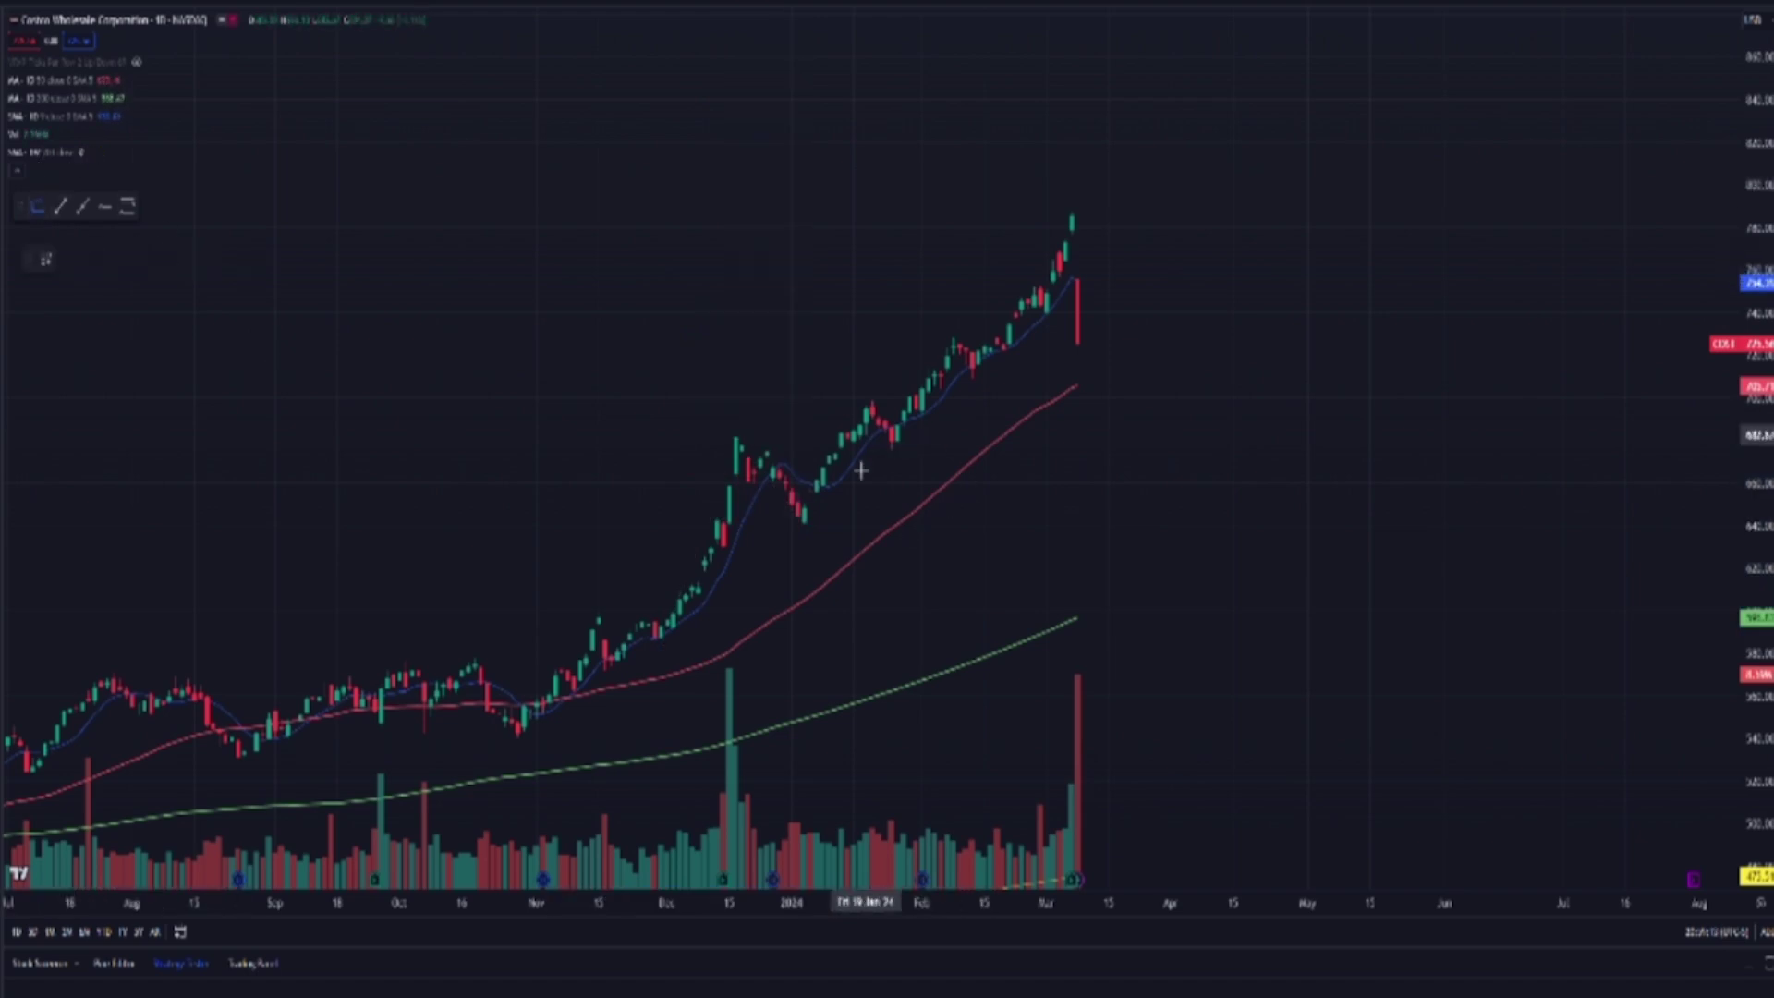
# Project a Fibonacci extension from the 4 Jan 2024 low through the March peak to the red moving average's end, and delete it
pyautogui.click(804, 524)
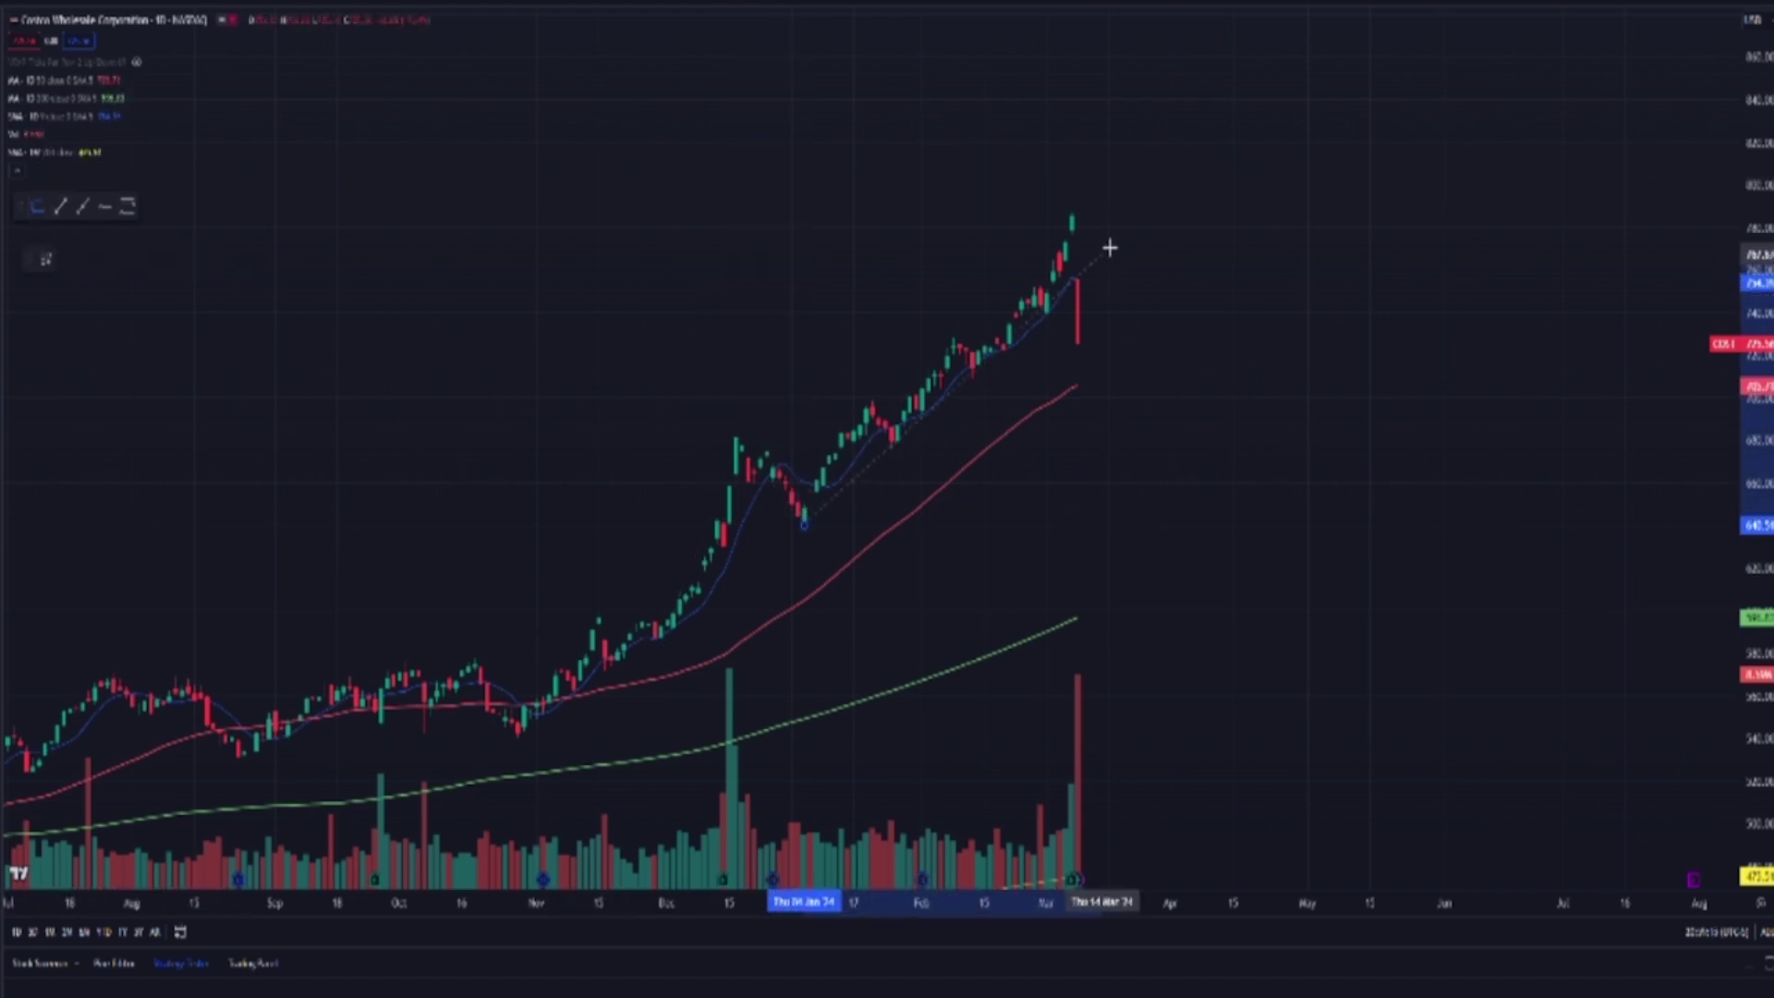
pyautogui.click(1072, 210)
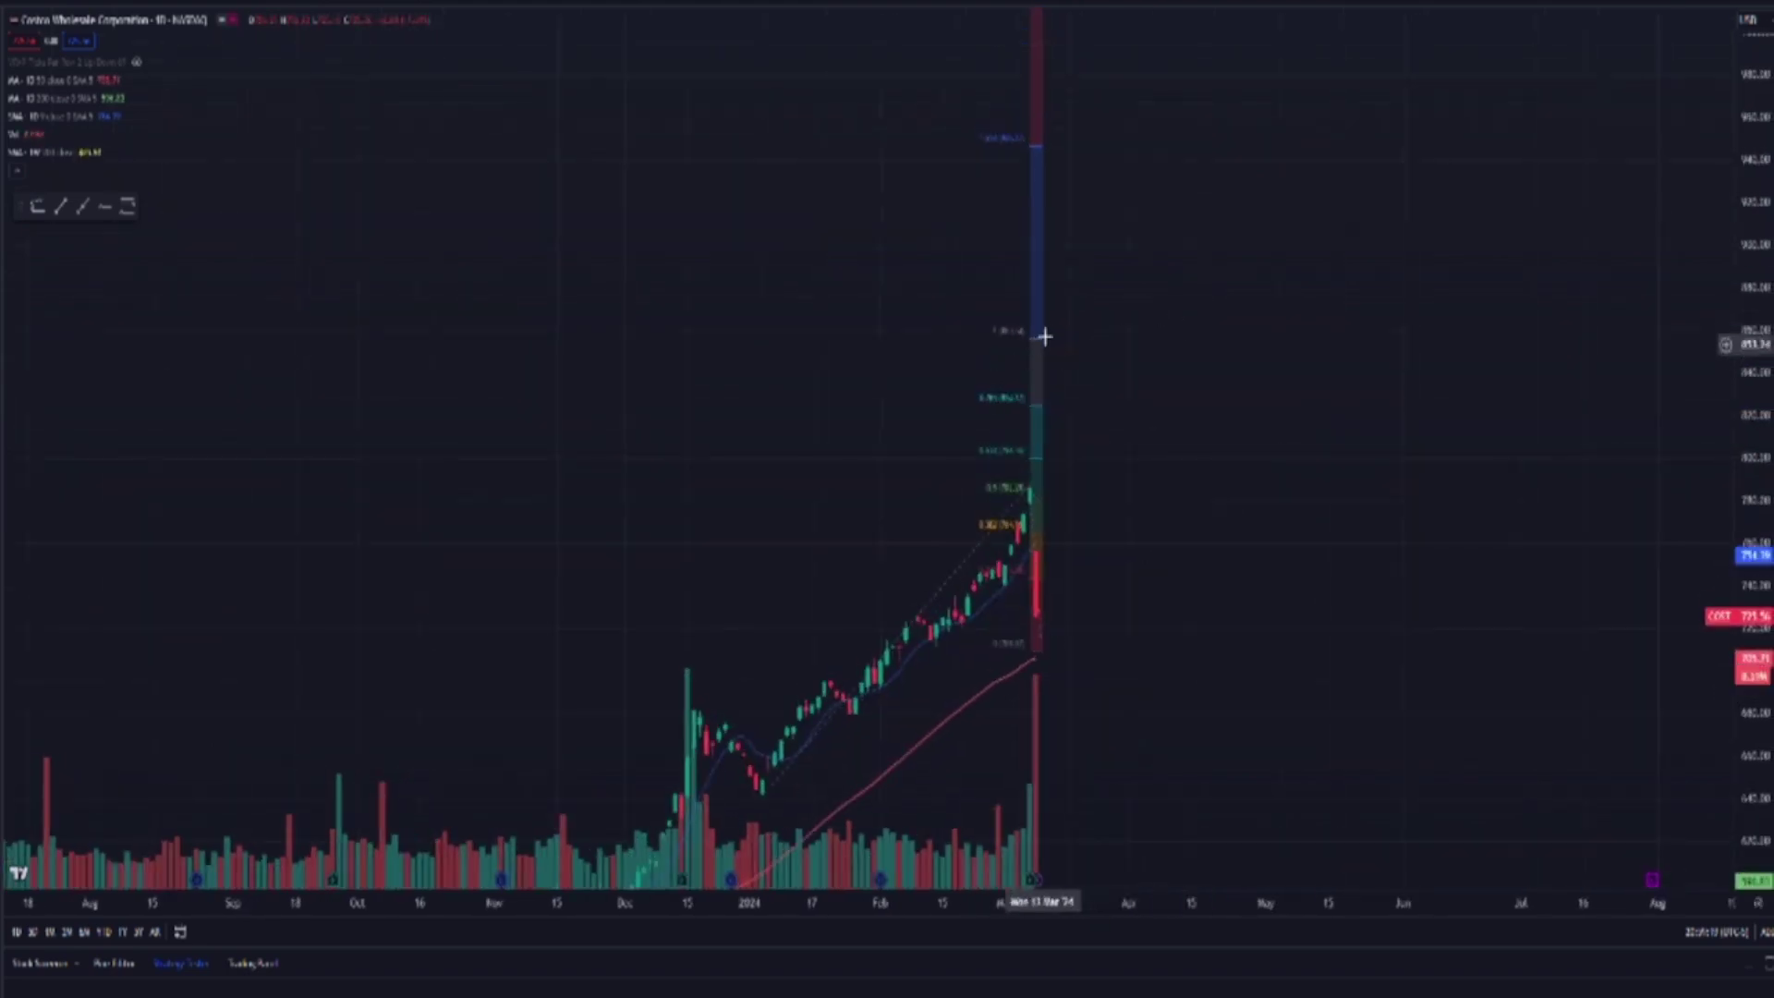
pyautogui.click(181, 258)
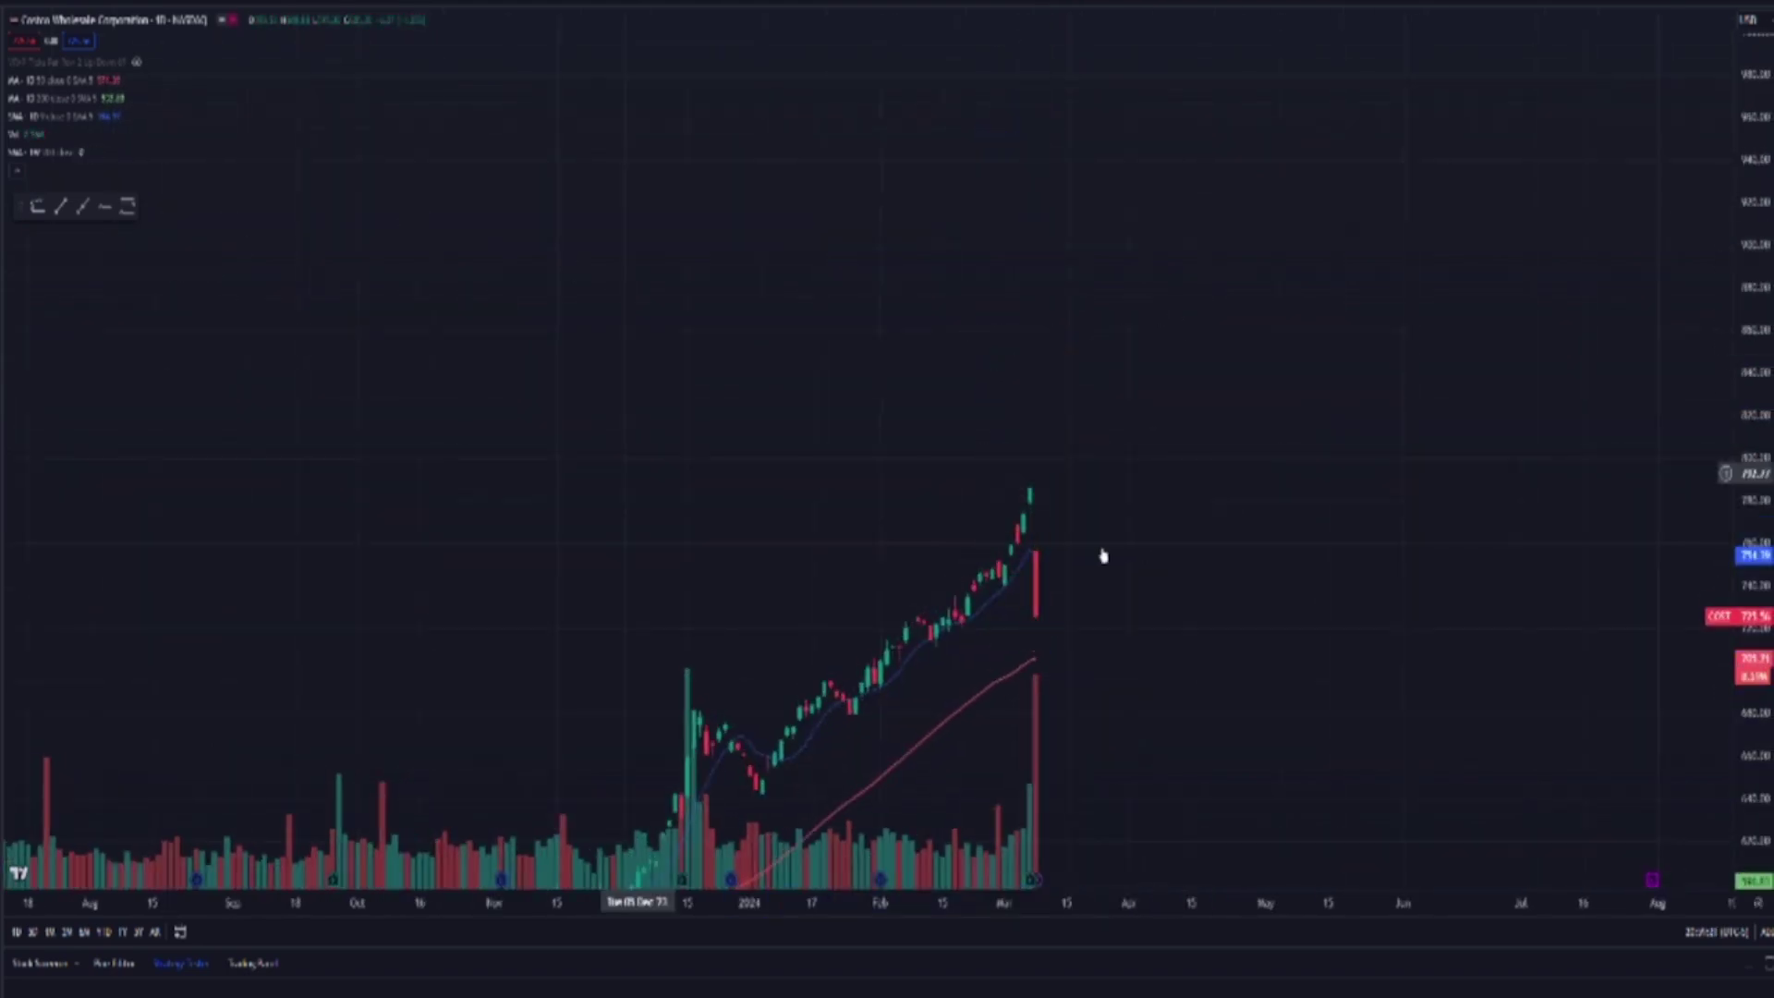
# Draw a Fibonacci retracement from the 27 Oct 2023 low to the March 2024 high, and delete it
pyautogui.scroll(3, 1068, 526)
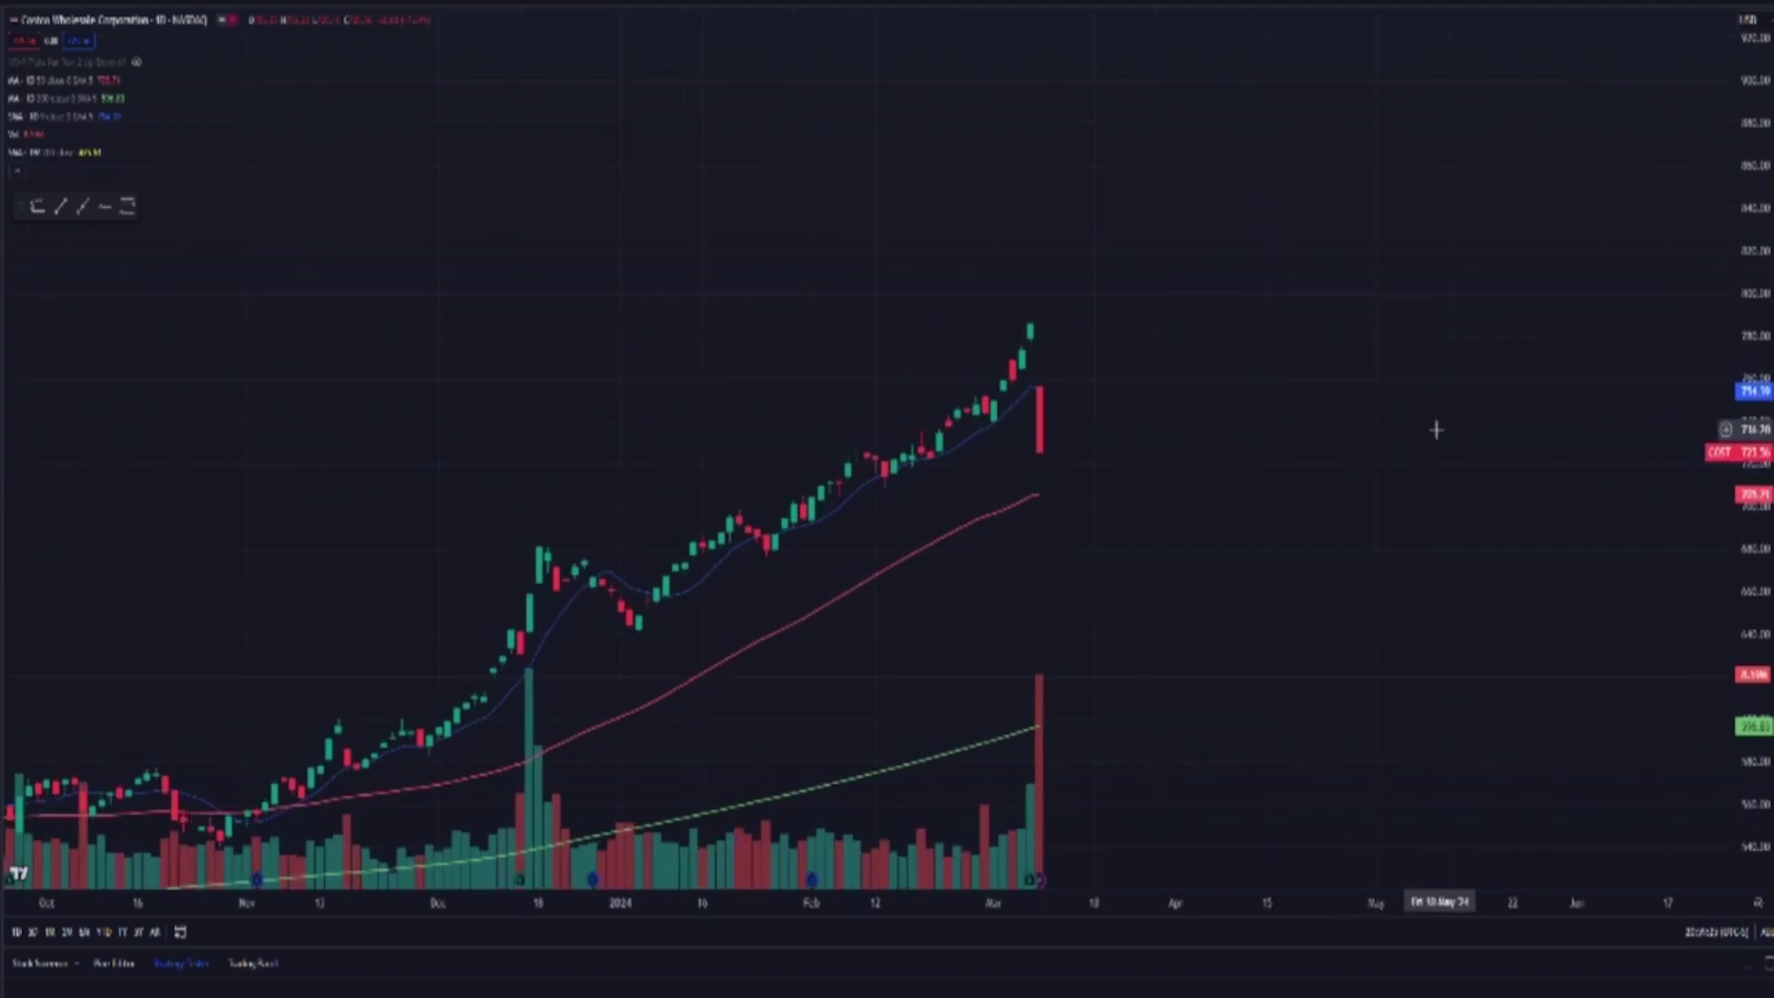
pyautogui.scroll(-2, 1338, 440)
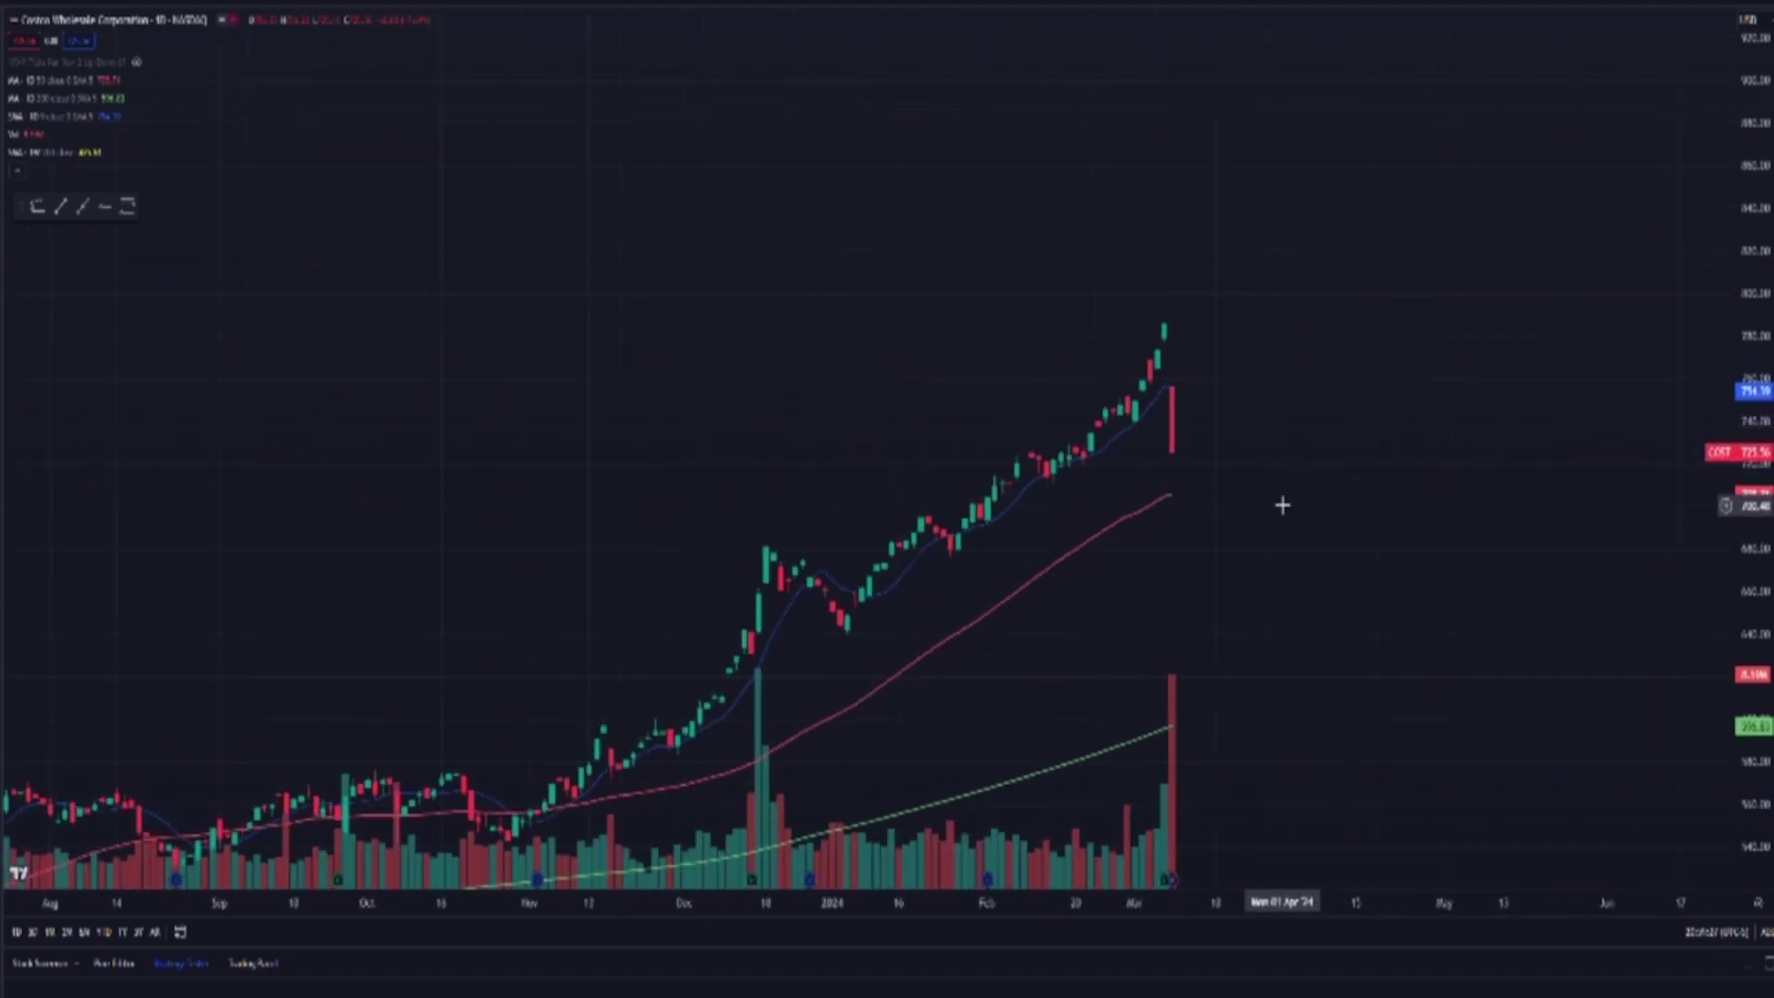
pyautogui.scroll(-2, 1199, 413)
pyautogui.scroll(-2, 1199, 413)
pyautogui.scroll(-3, 1299, 443)
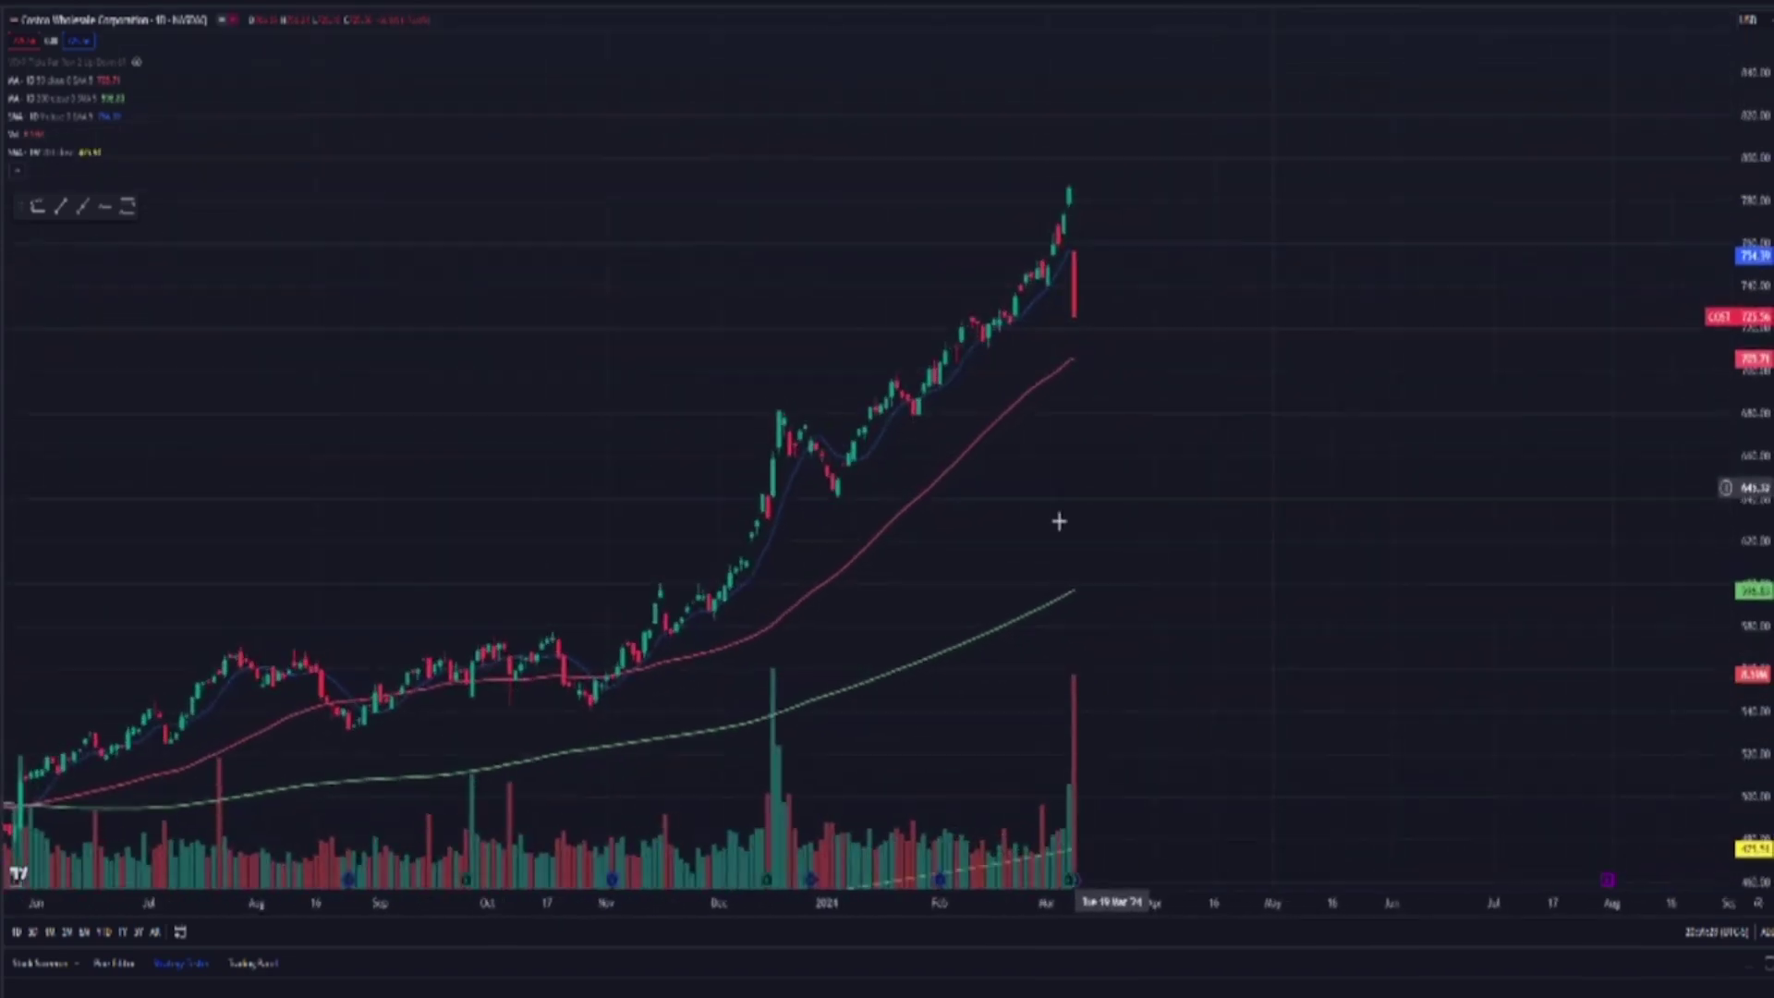
pyautogui.scroll(-3, 1009, 573)
pyautogui.scroll(-3, 863, 700)
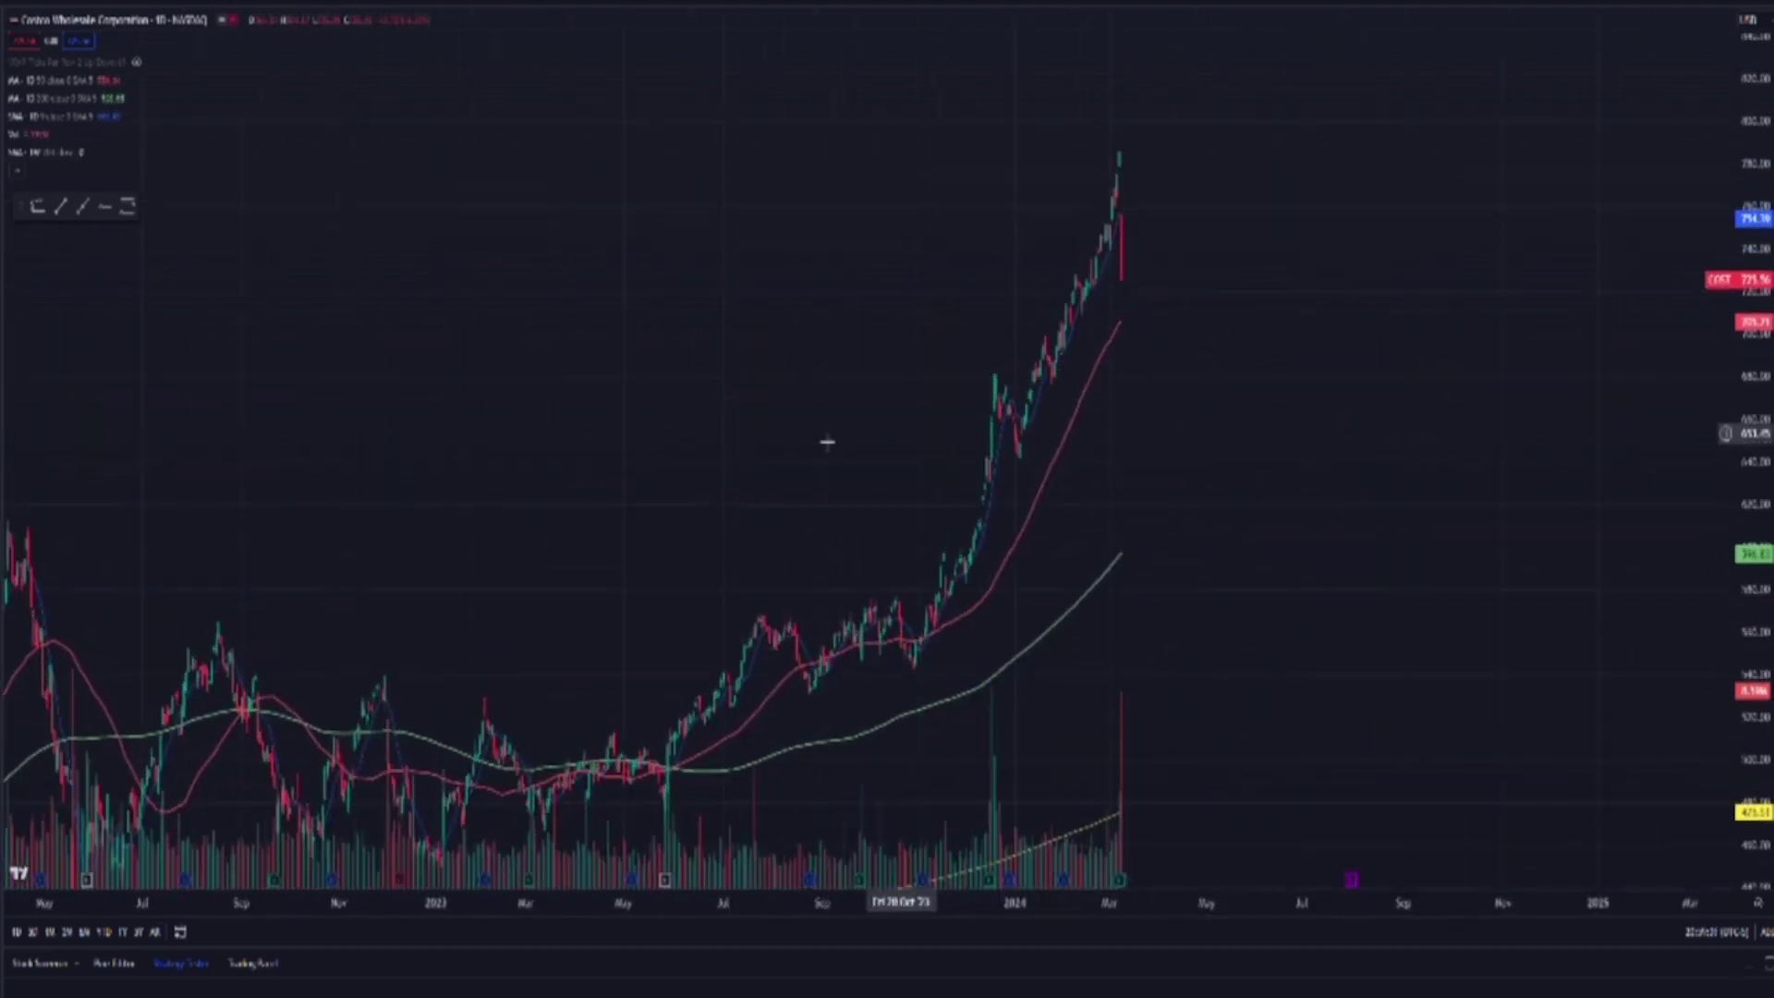
pyautogui.click(127, 207)
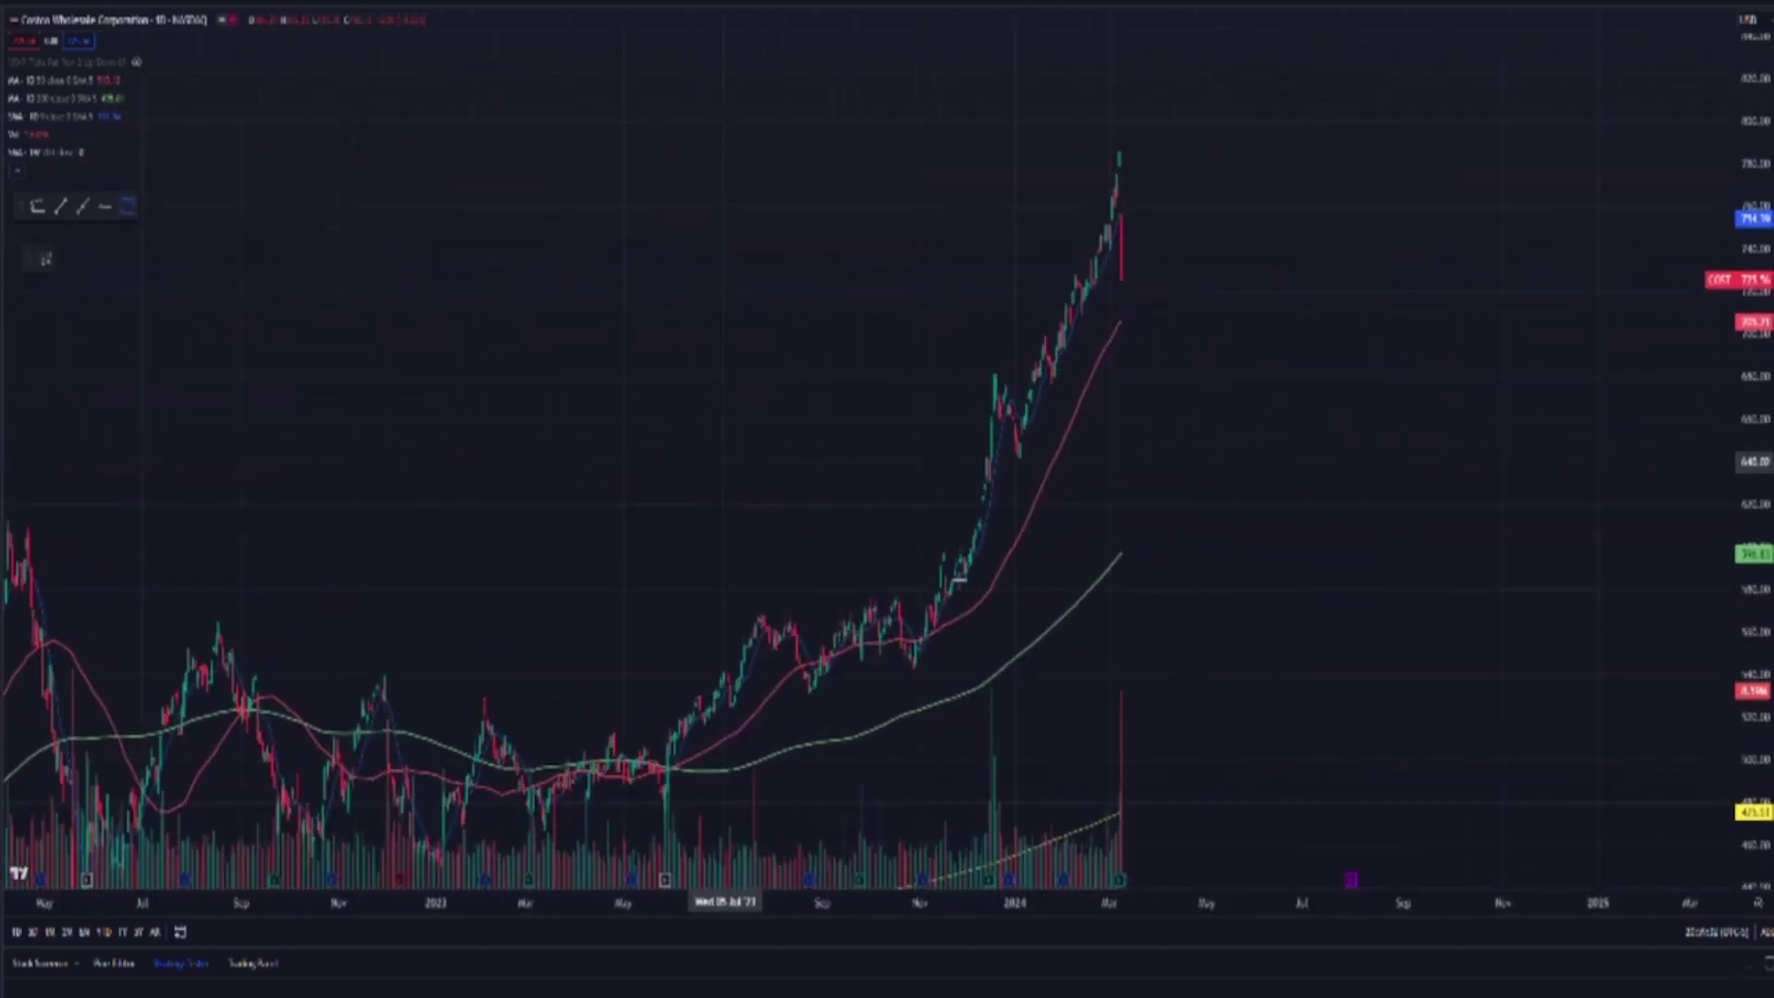
pyautogui.click(914, 673)
pyautogui.click(1125, 146)
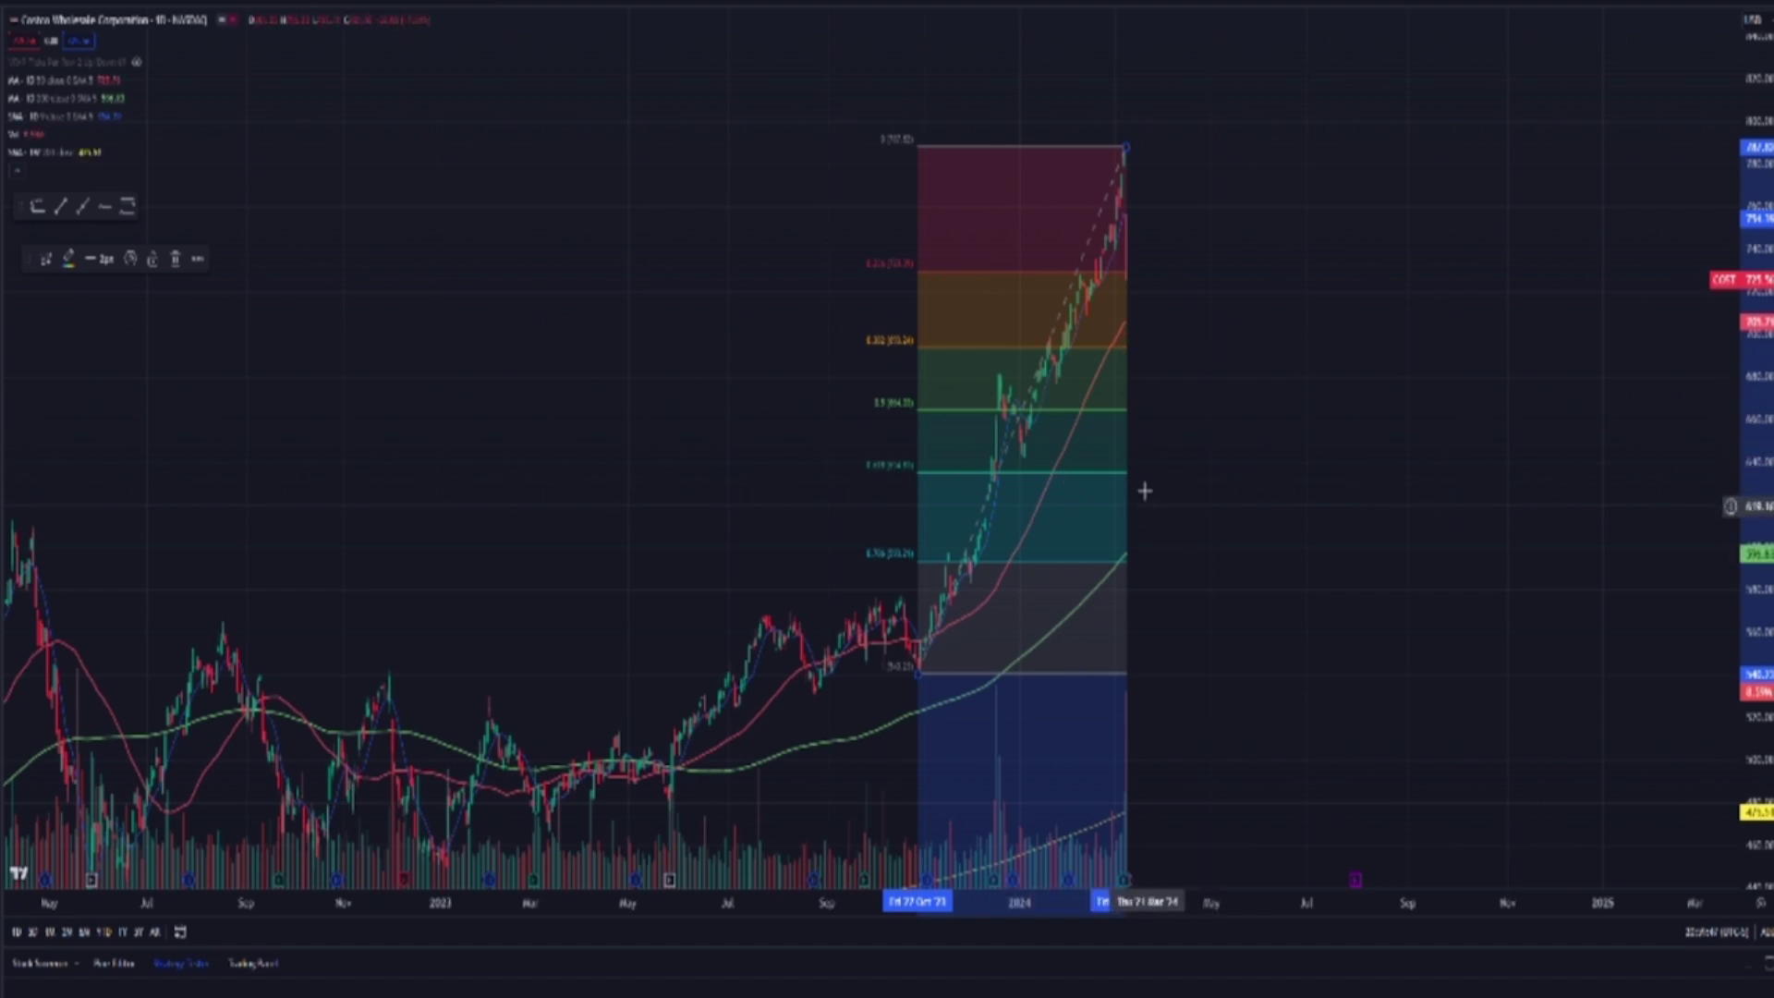
pyautogui.click(175, 259)
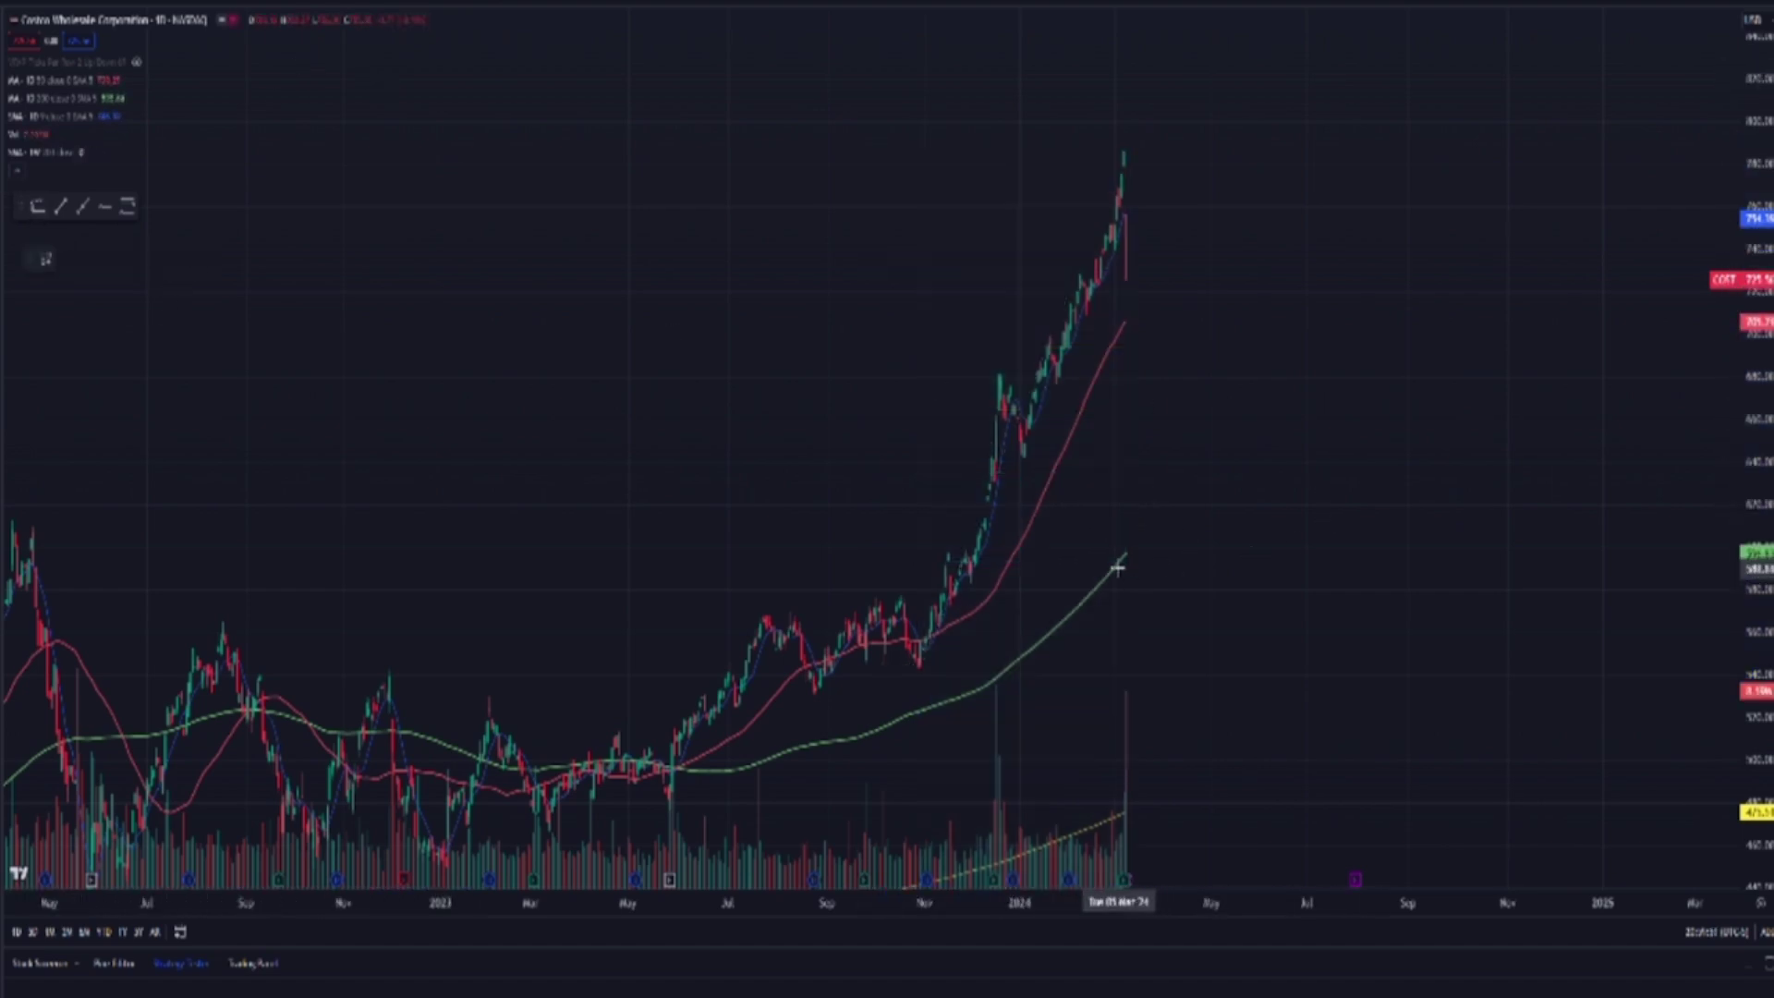
# Draw a short line rising from the green moving average's end around 5 Mar 2024, and delete it
pyautogui.moveTo(1120, 562); pyautogui.dragTo(1186, 473)
pyautogui.press('Delete')
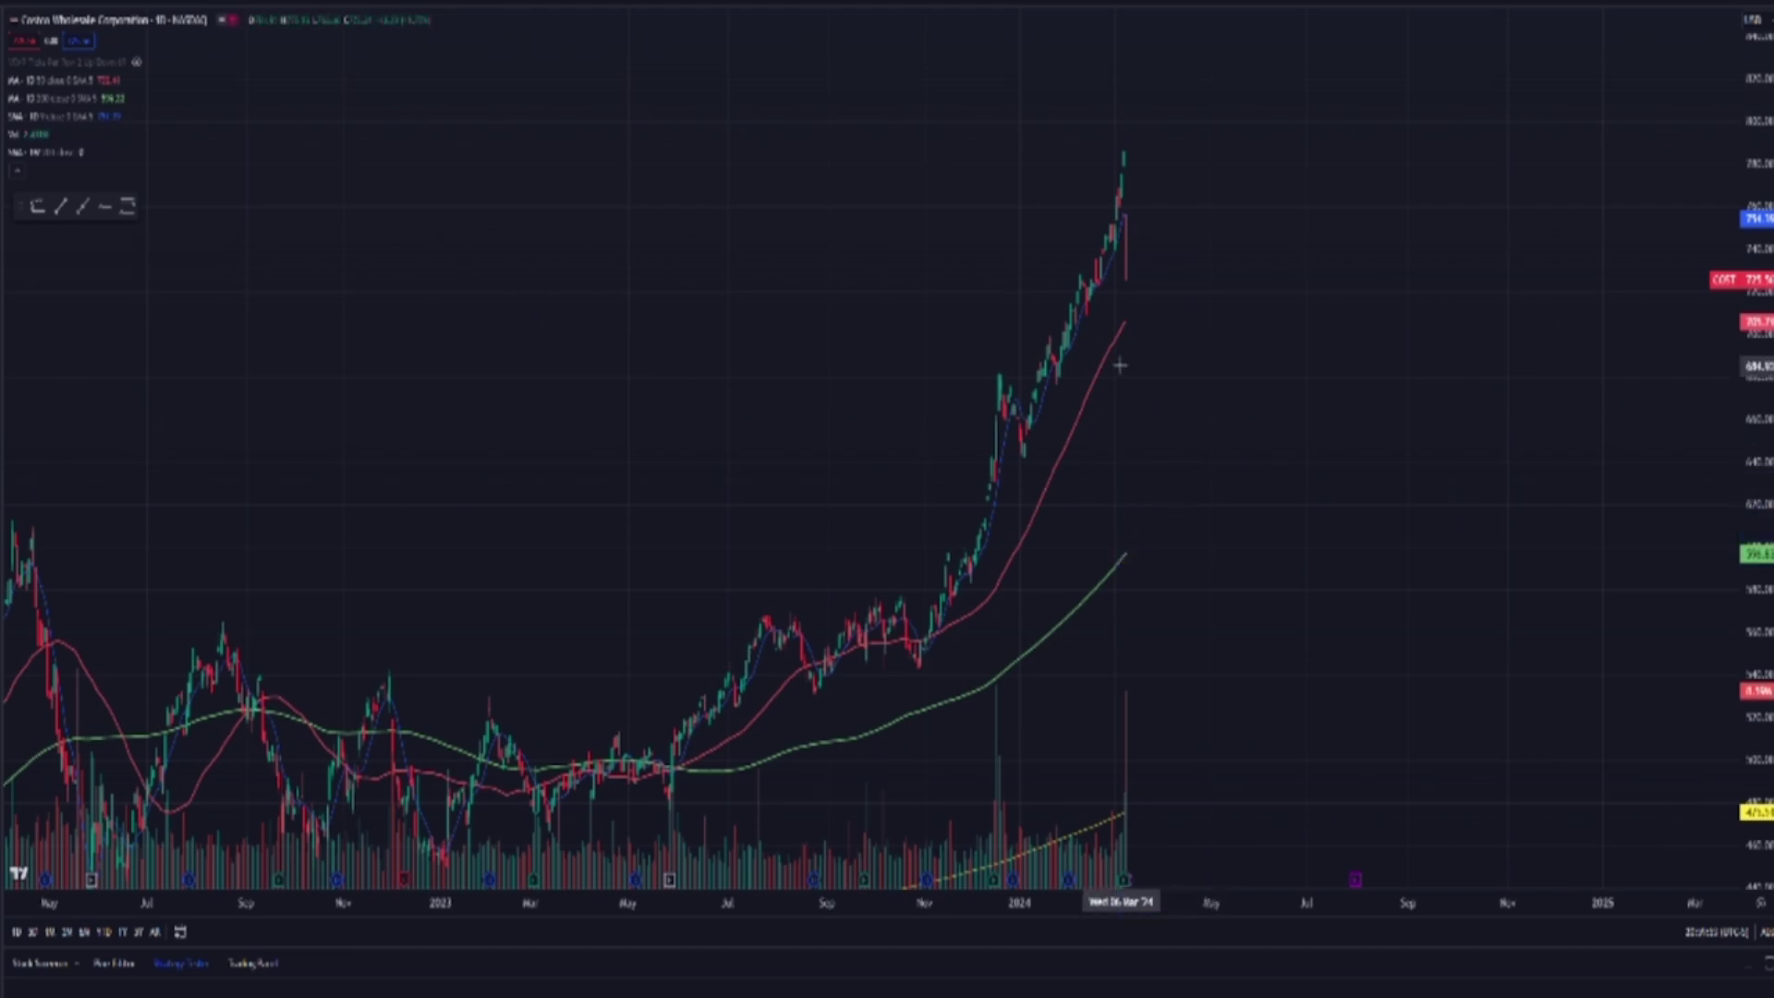
pyautogui.moveTo(1278, 601); pyautogui.dragTo(1242, 605)
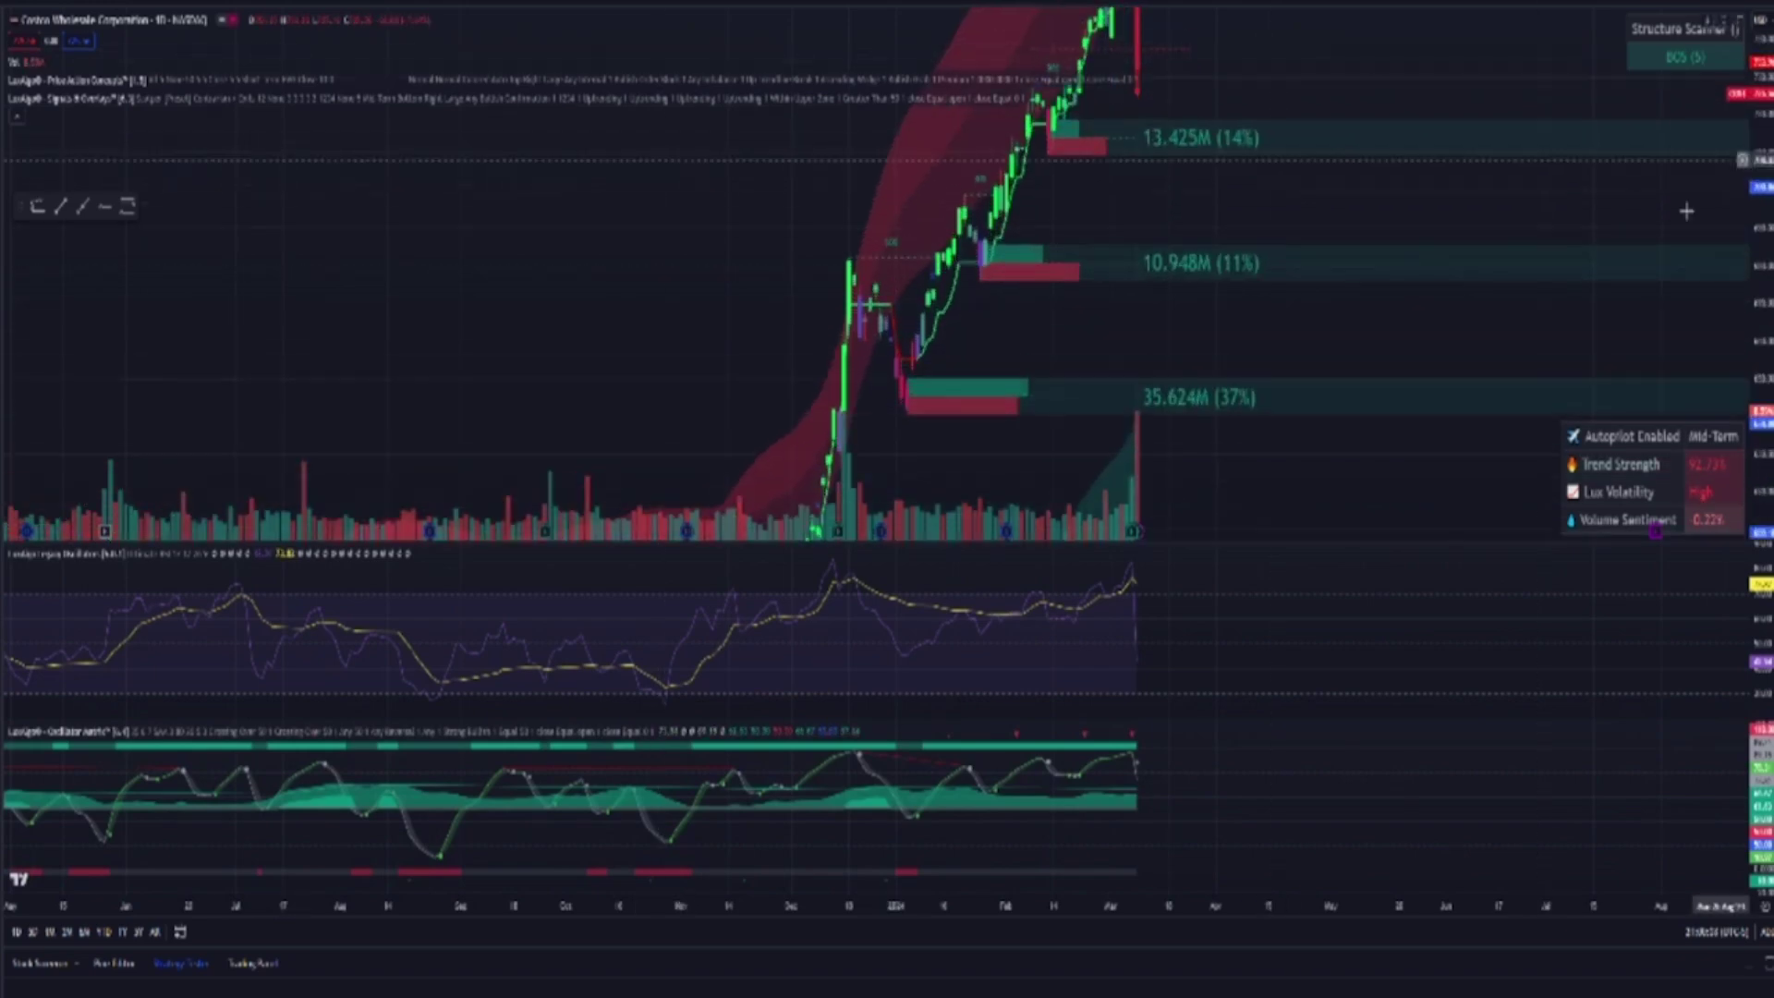
# Examine the order blocks below the price on Costco's daily LuxAlgo chart, including the older ones from late 2023
pyautogui.scroll(3, 1095, 351)
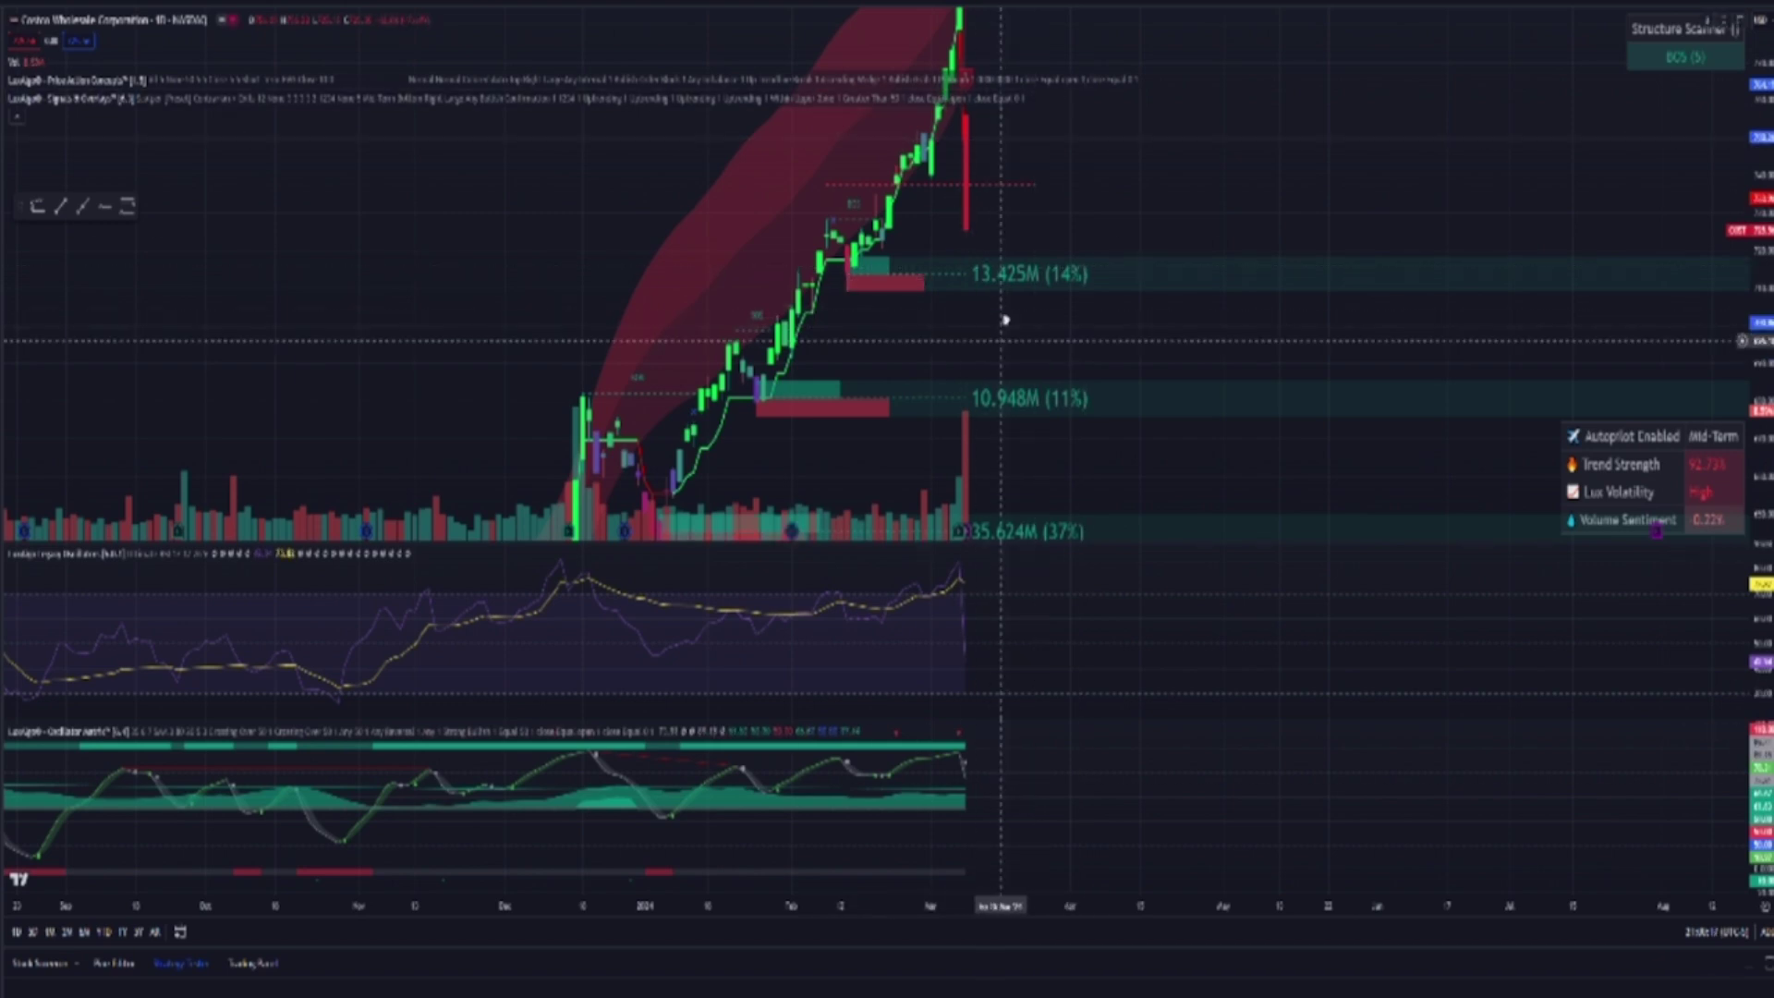
pyautogui.moveTo(1000, 340); pyautogui.dragTo(985, 224)
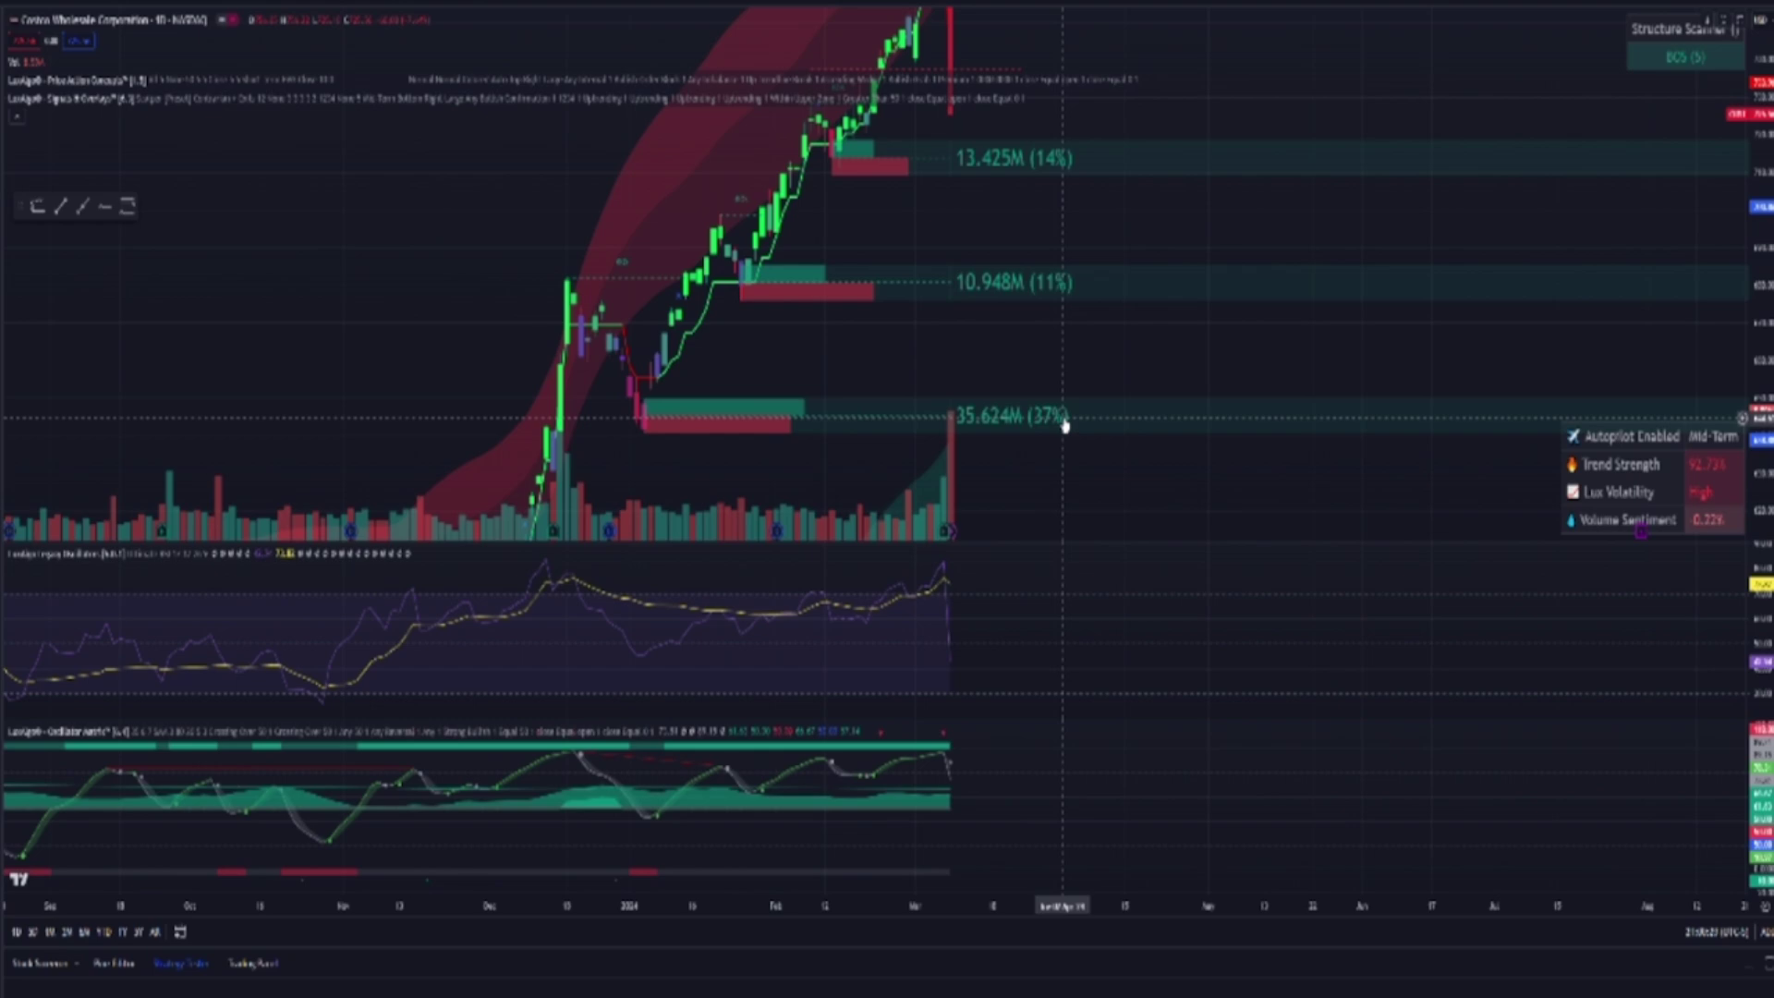
pyautogui.scroll(-5, 1097, 423)
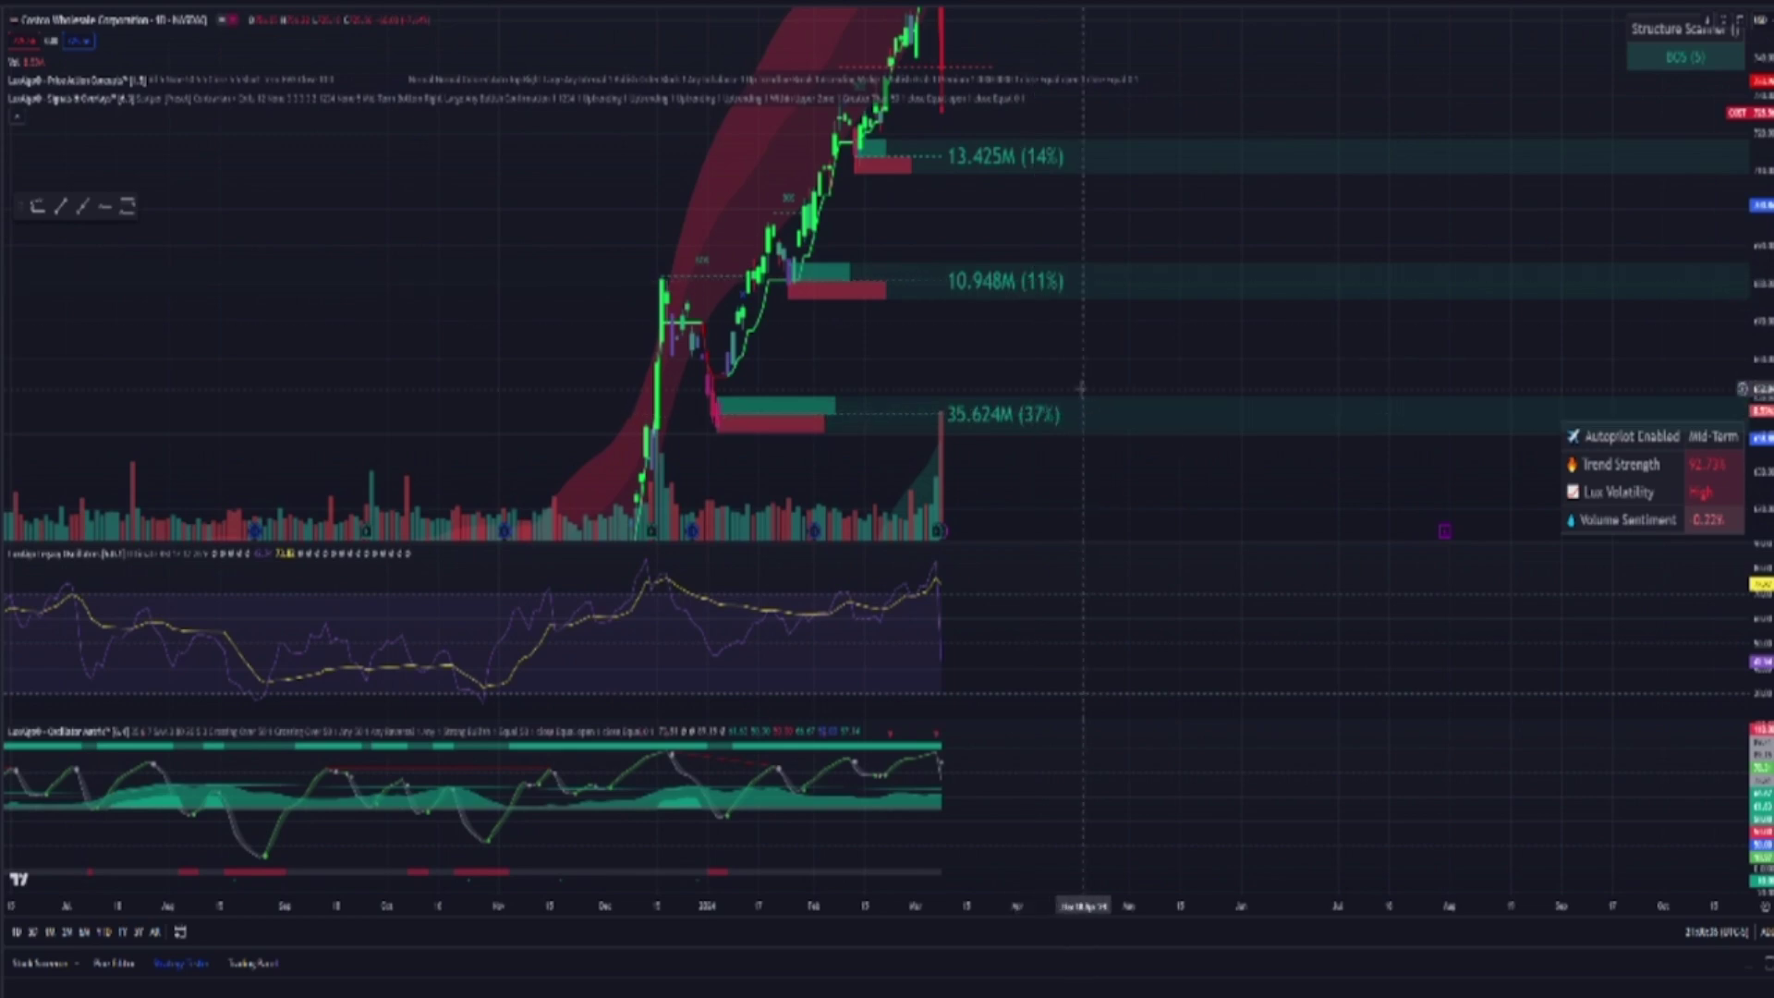
pyautogui.scroll(-2, 1072, 420)
pyautogui.scroll(-3, 1770, 162)
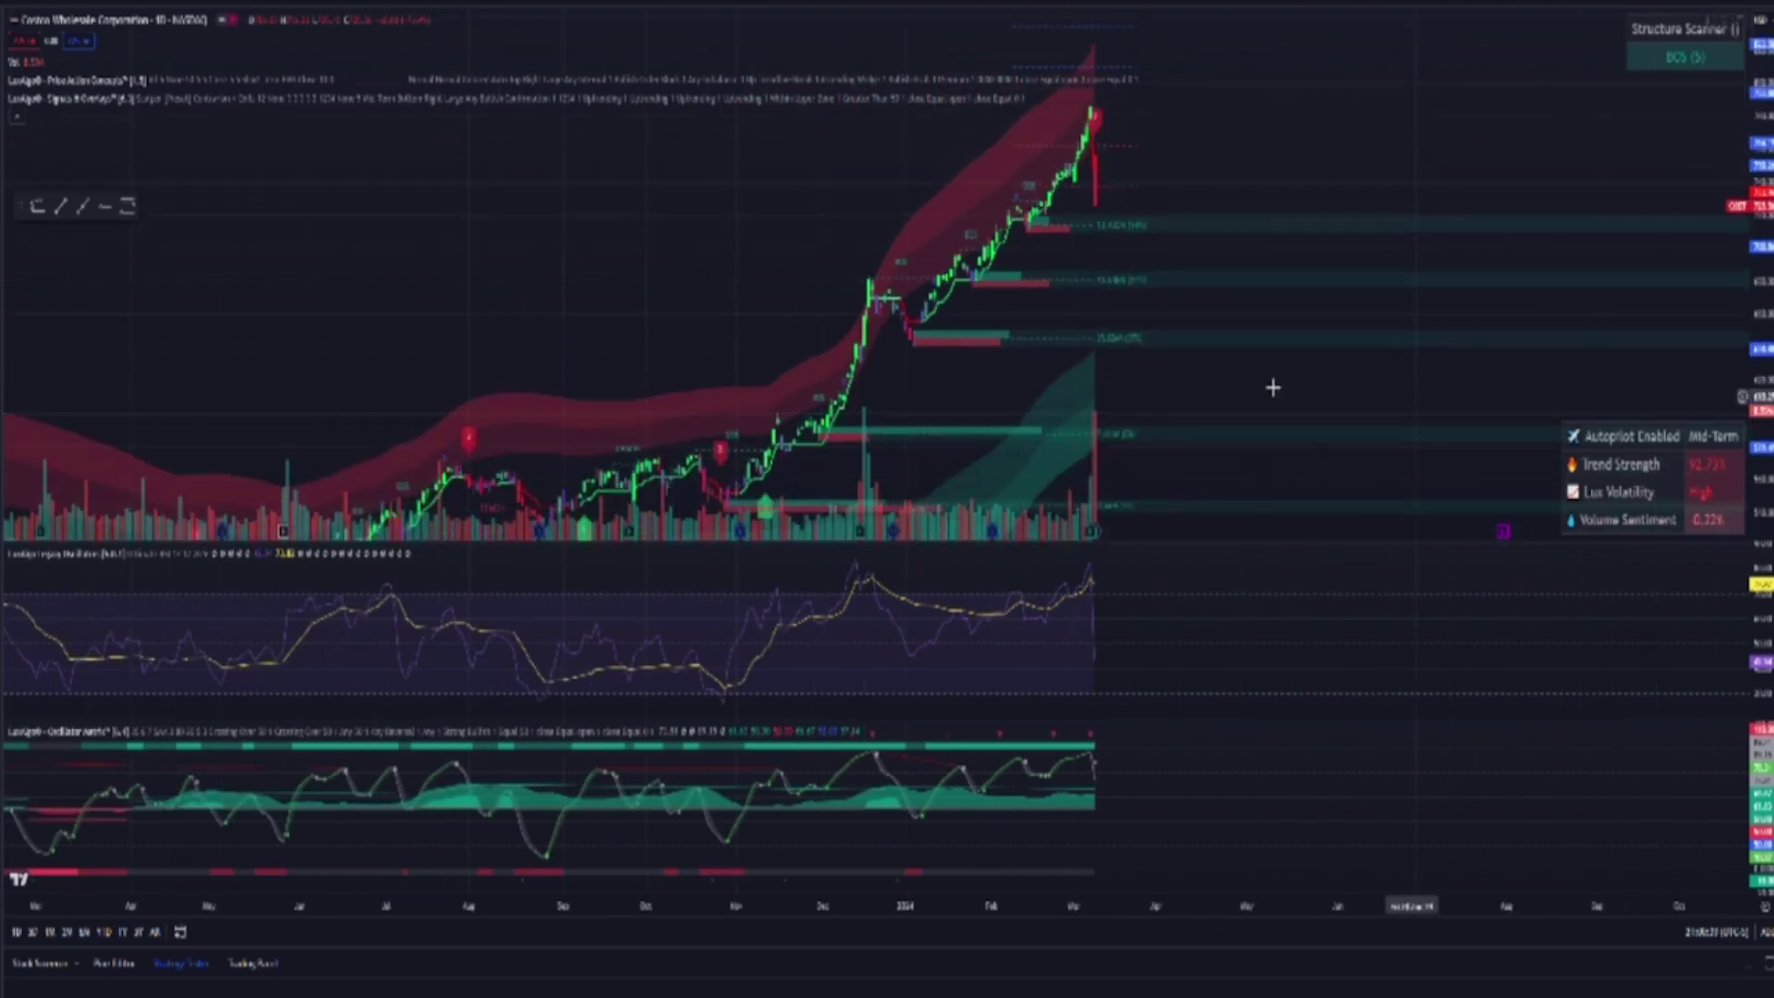
# Switch the Costco LuxAlgo chart to the 1W timeframe, with the price scale covering the whole 2021–2024 move
pyautogui.write('1W')
pyautogui.press('Return')
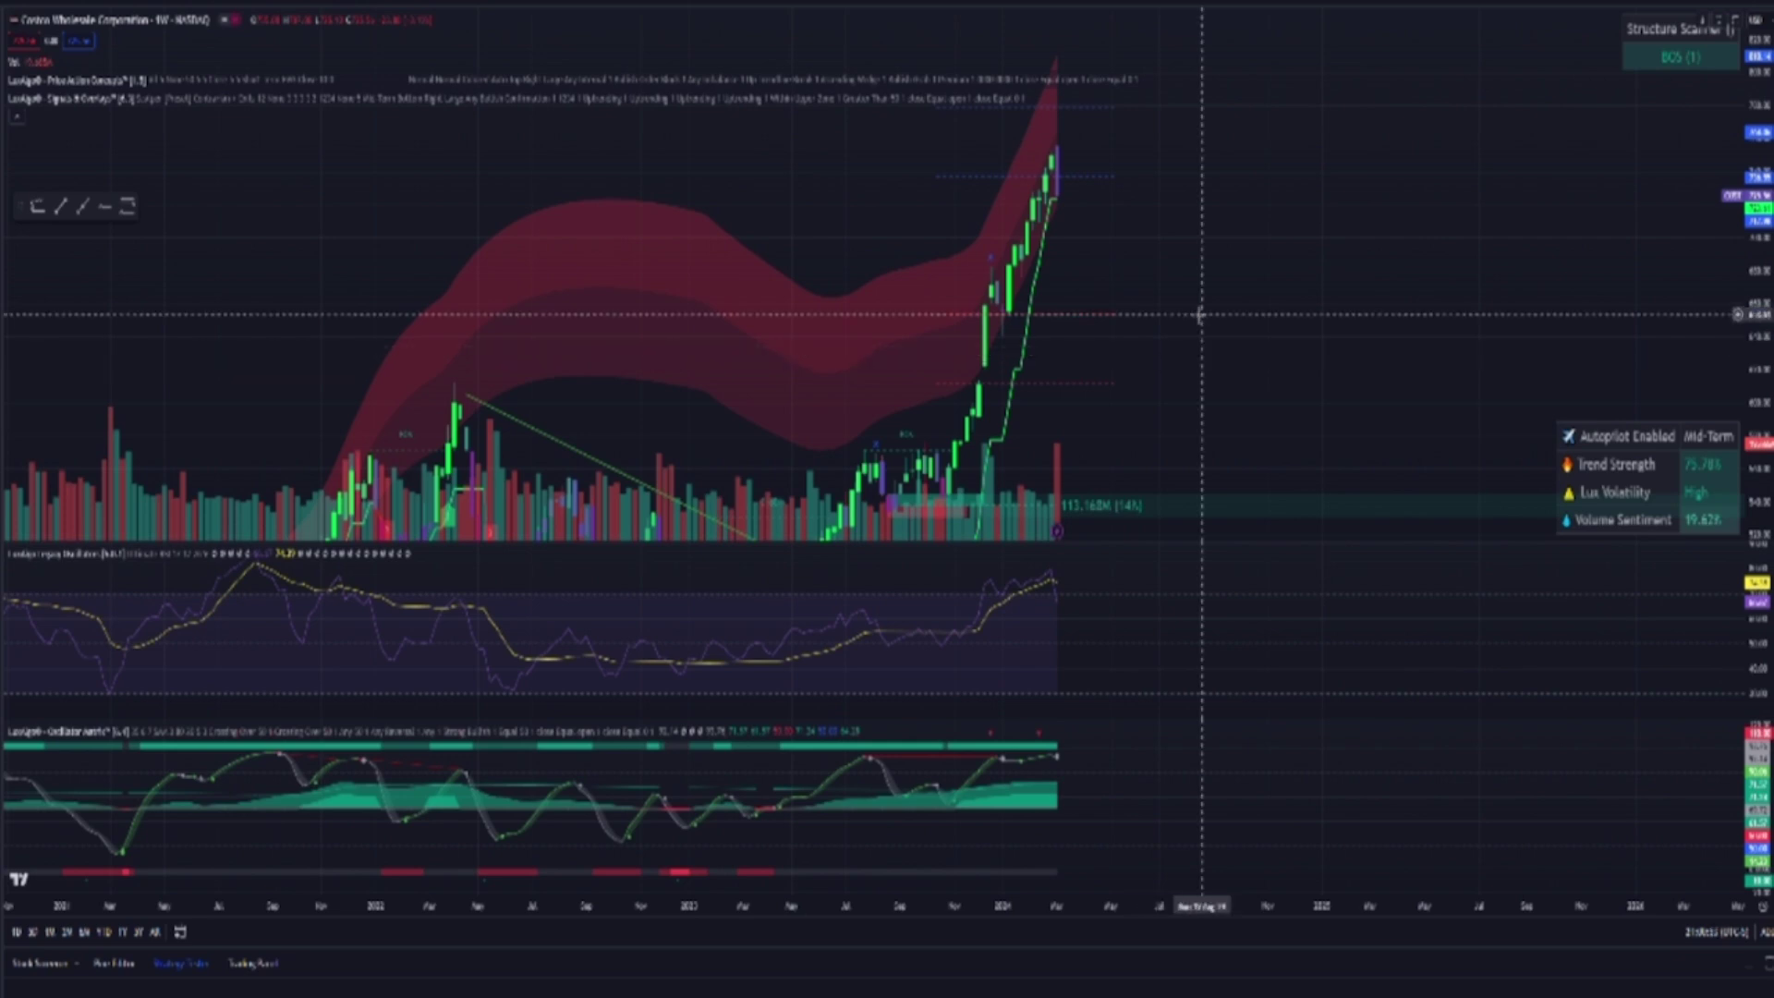
pyautogui.moveTo(1741, 379); pyautogui.dragTo(1741, 418)
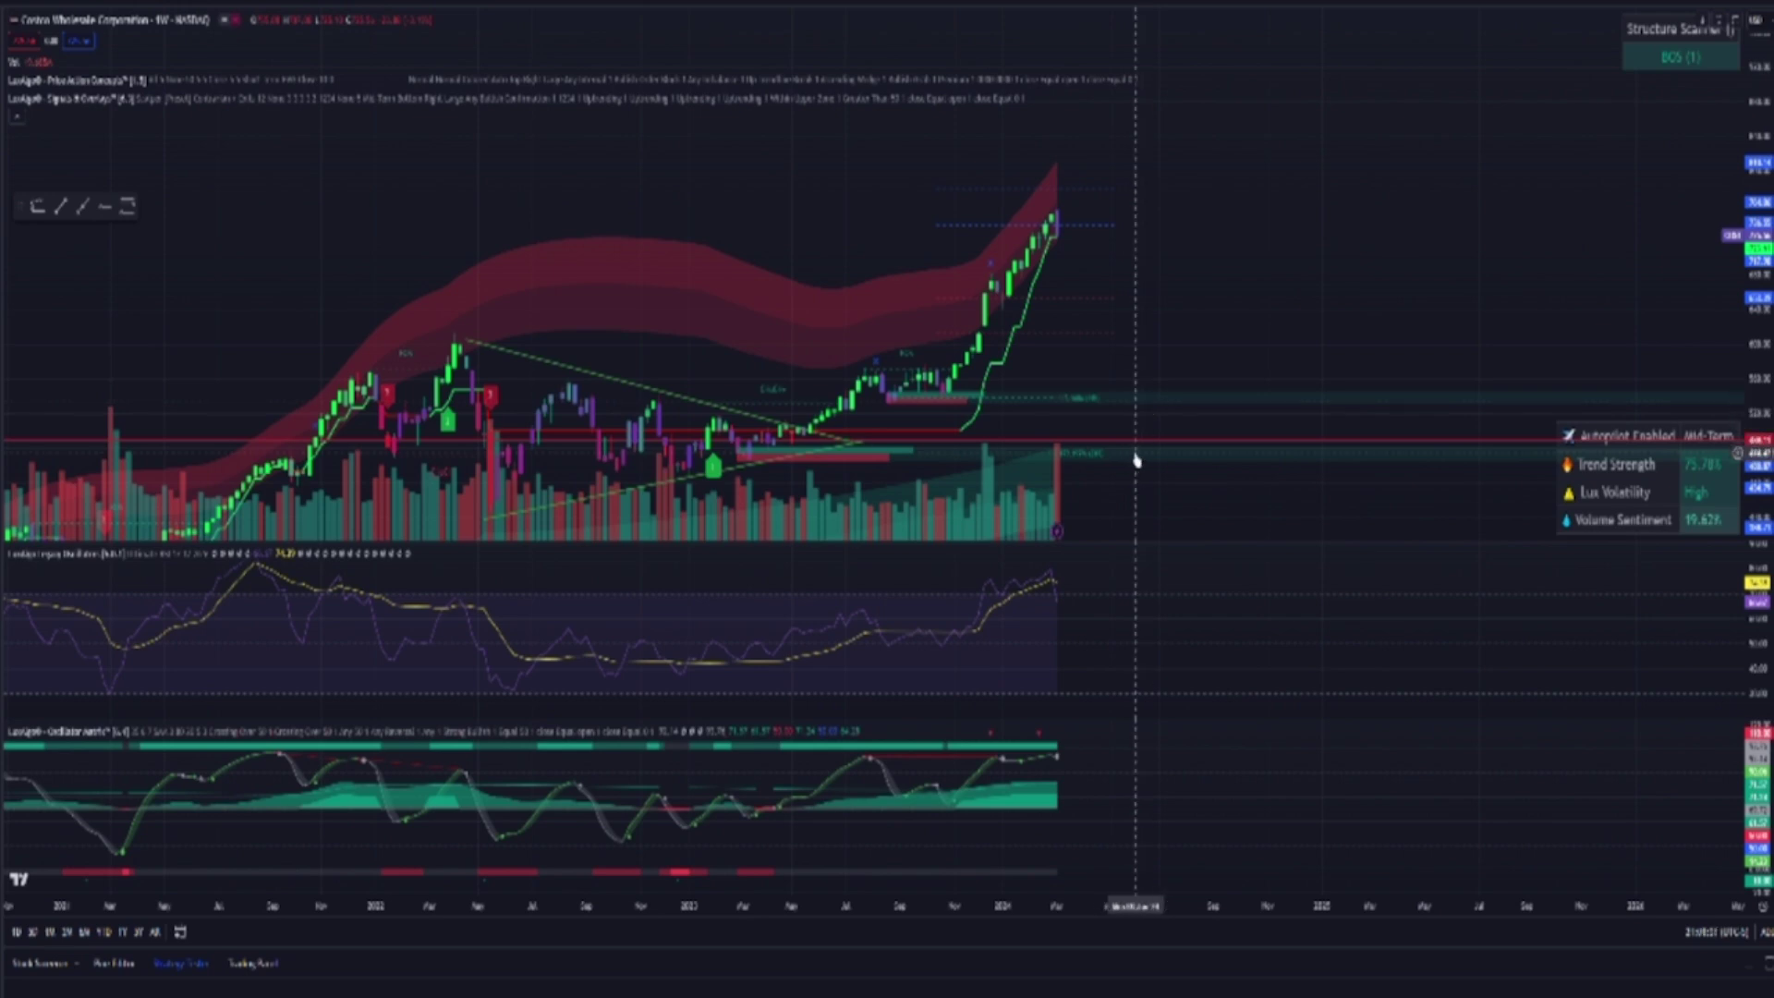
# Delete the descending and ascending green trend lines and the horizontal red line from the weekly chart
pyautogui.click(843, 439)
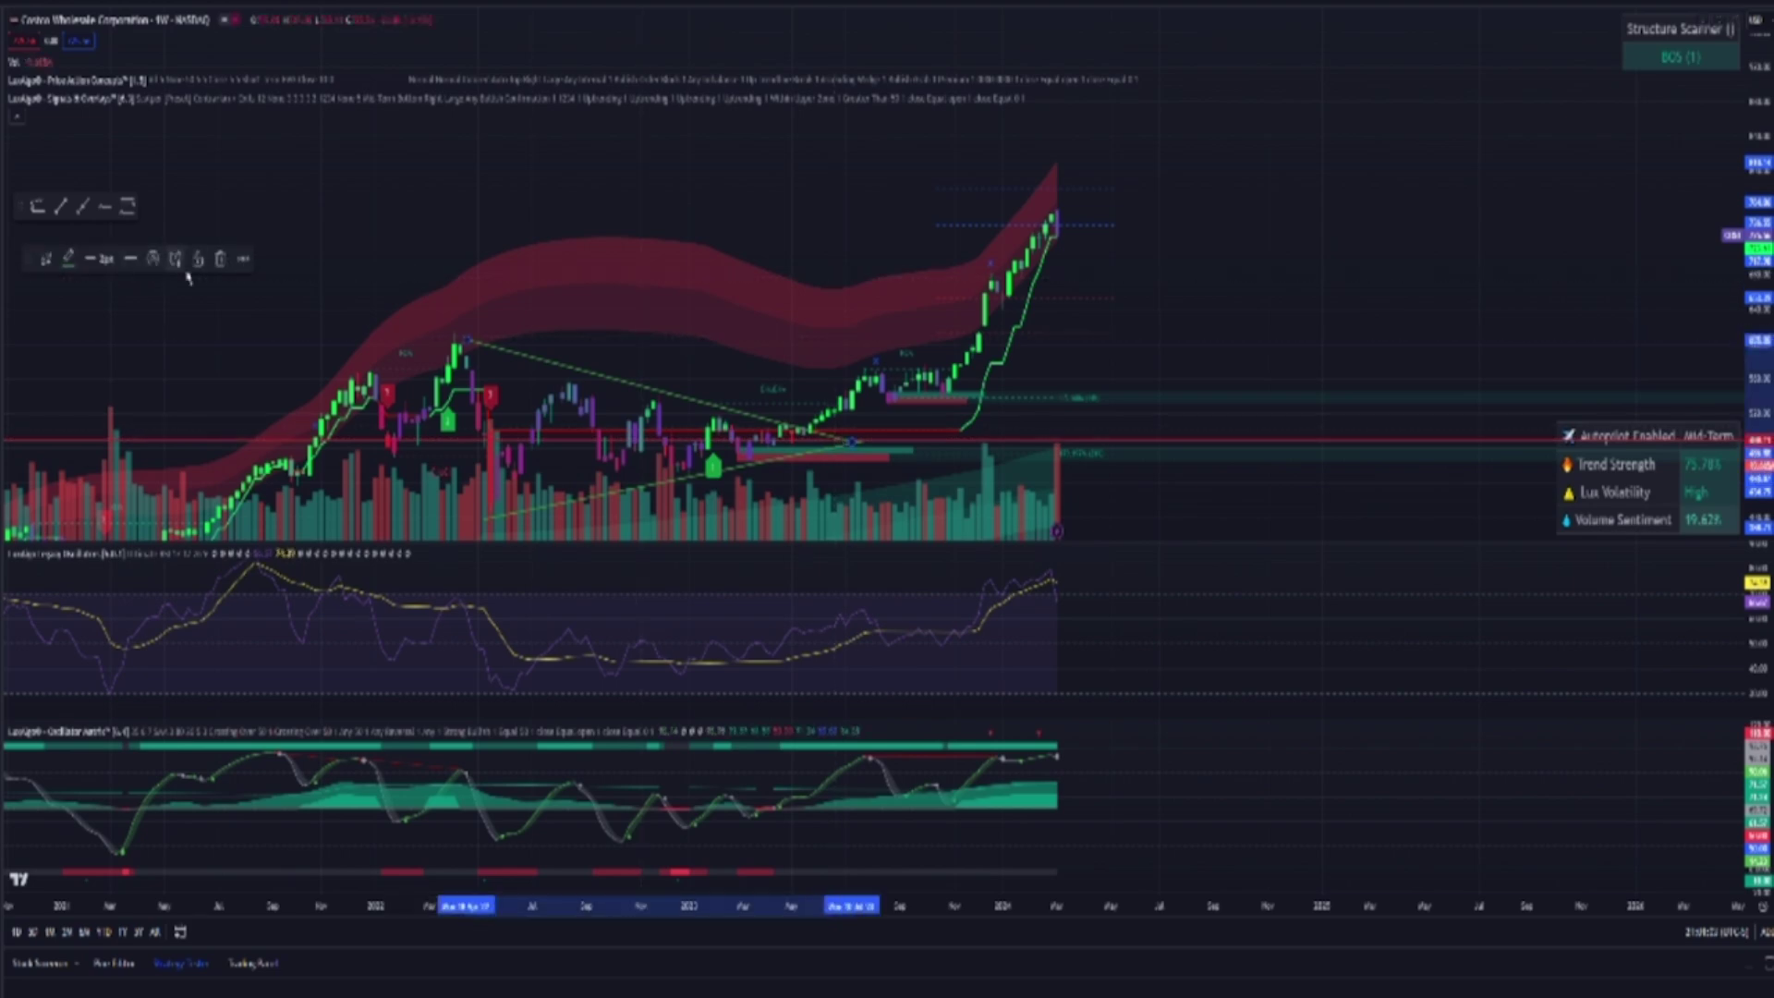
pyautogui.click(220, 259)
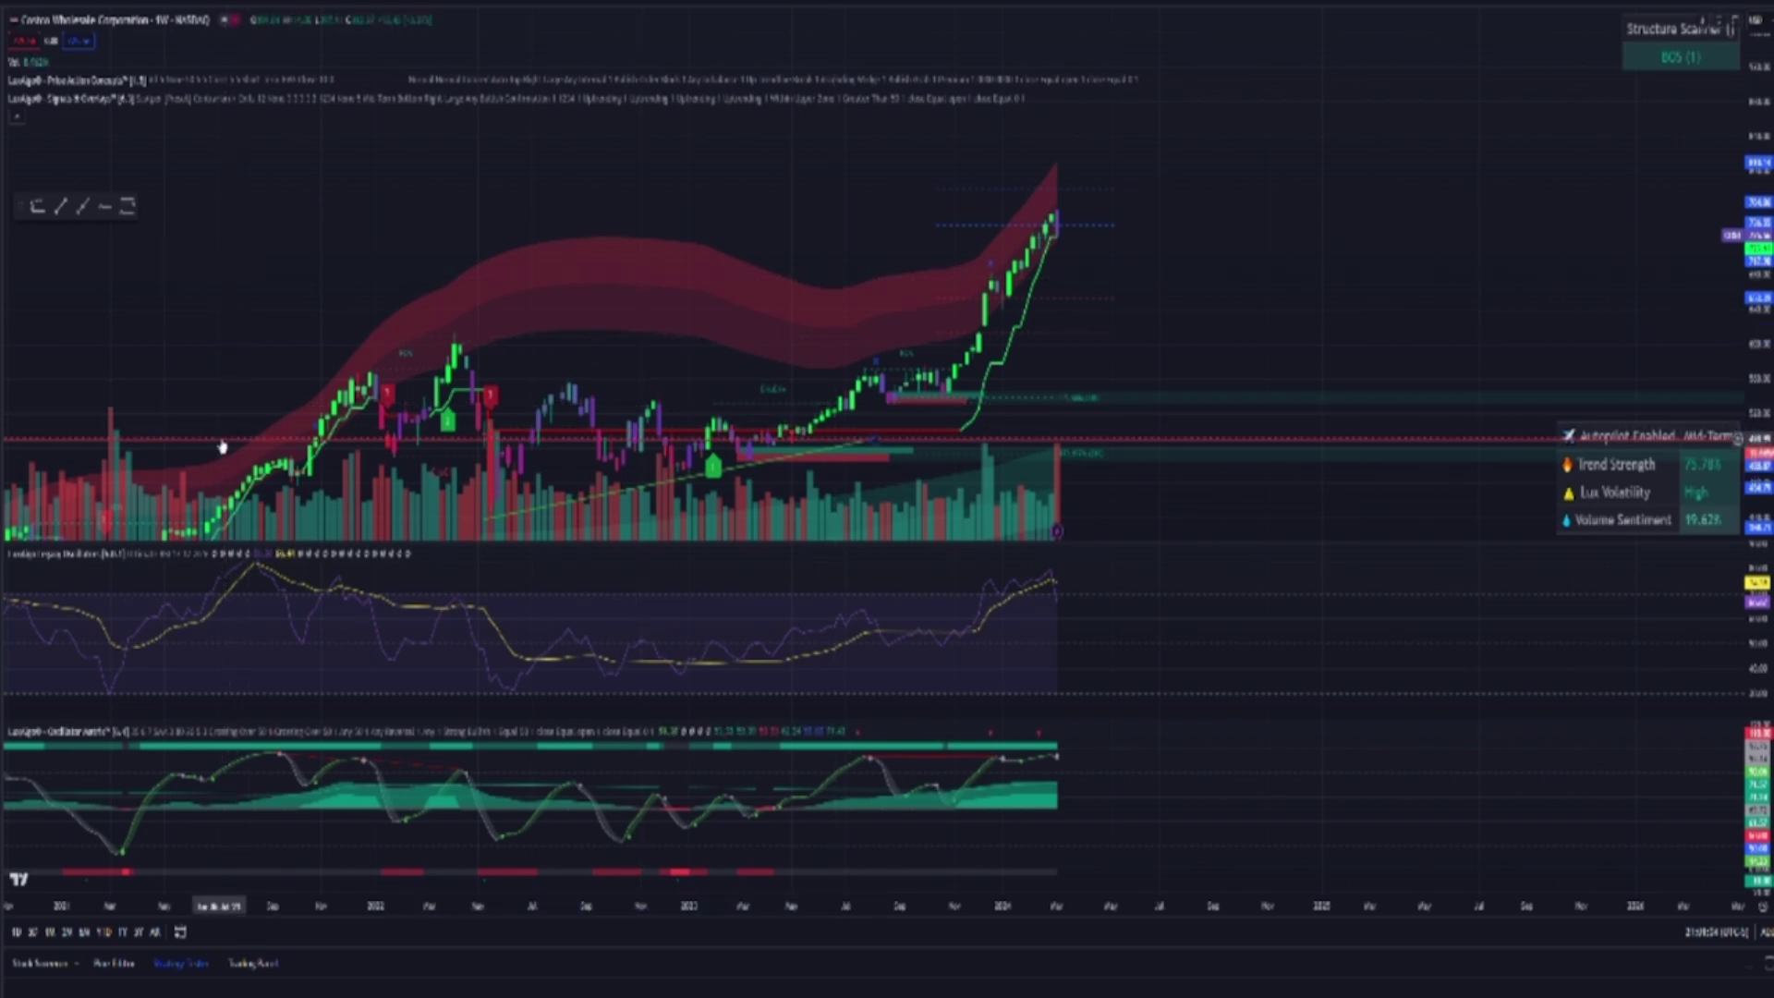
pyautogui.click(218, 259)
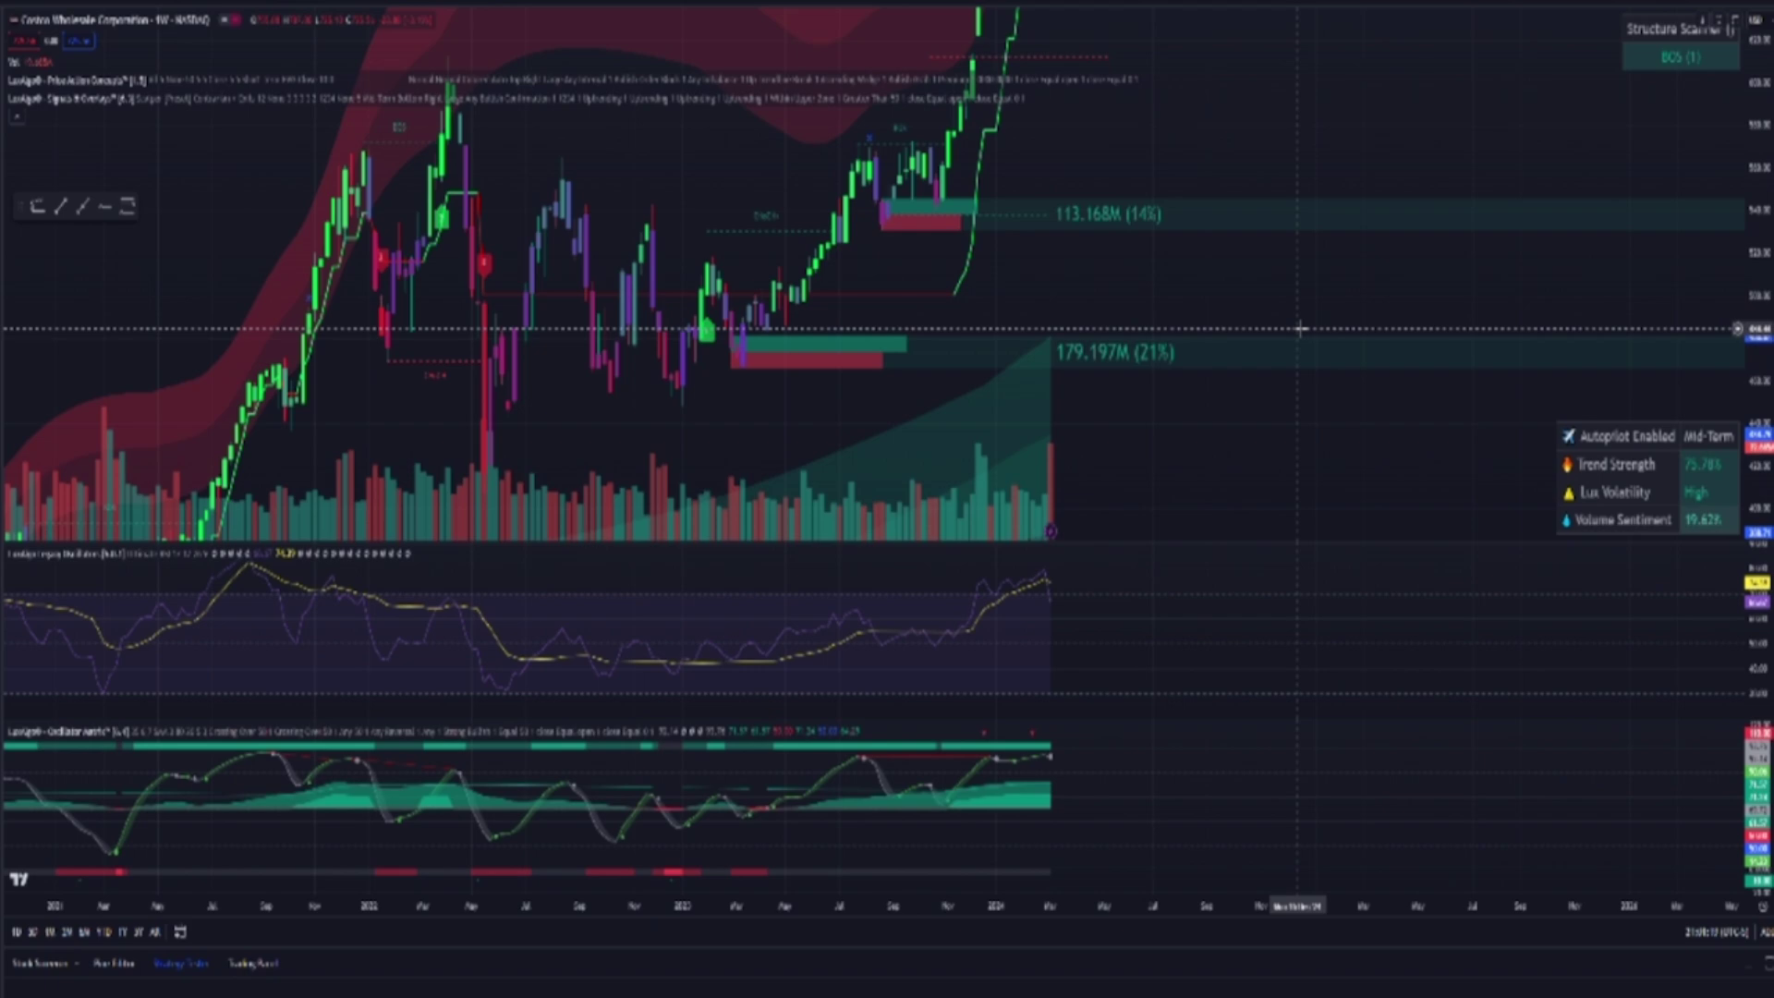
# Examine the weekly order blocks below the price, and compare them with the order blocks and lower green band on the daily chart
pyautogui.moveTo(1300, 327); pyautogui.dragTo(1251, 349)
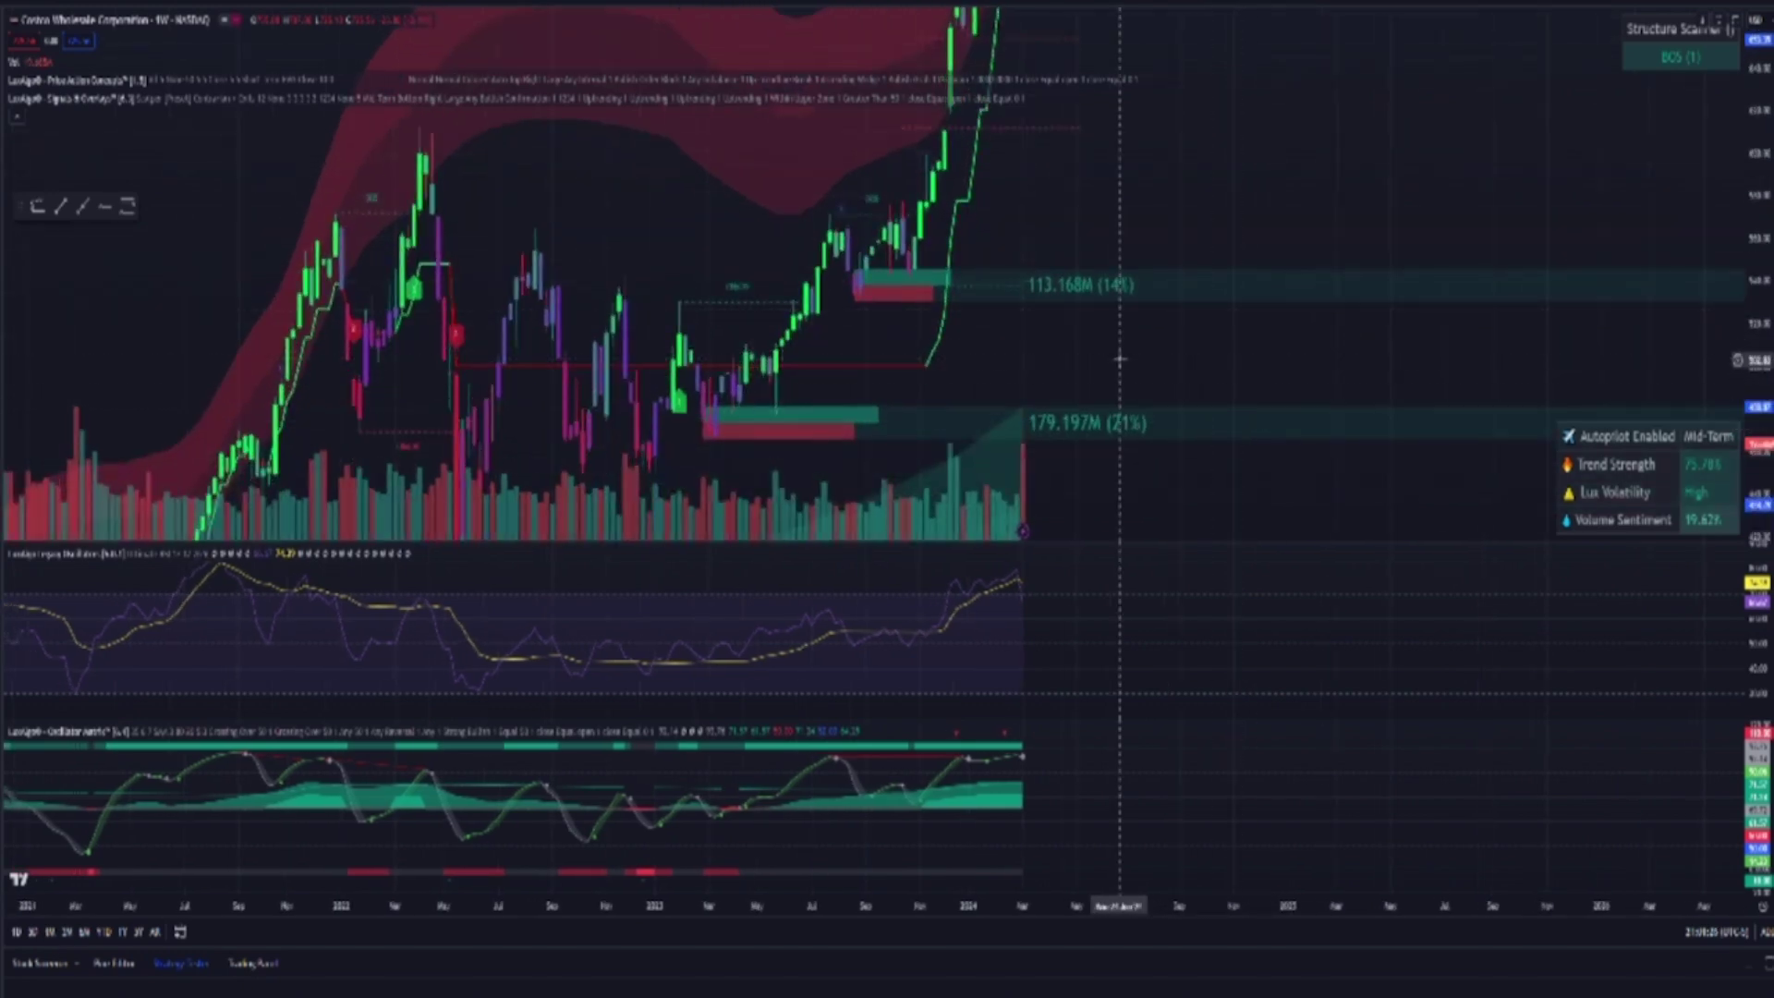
pyautogui.moveTo(1125, 288); pyautogui.dragTo(1097, 374)
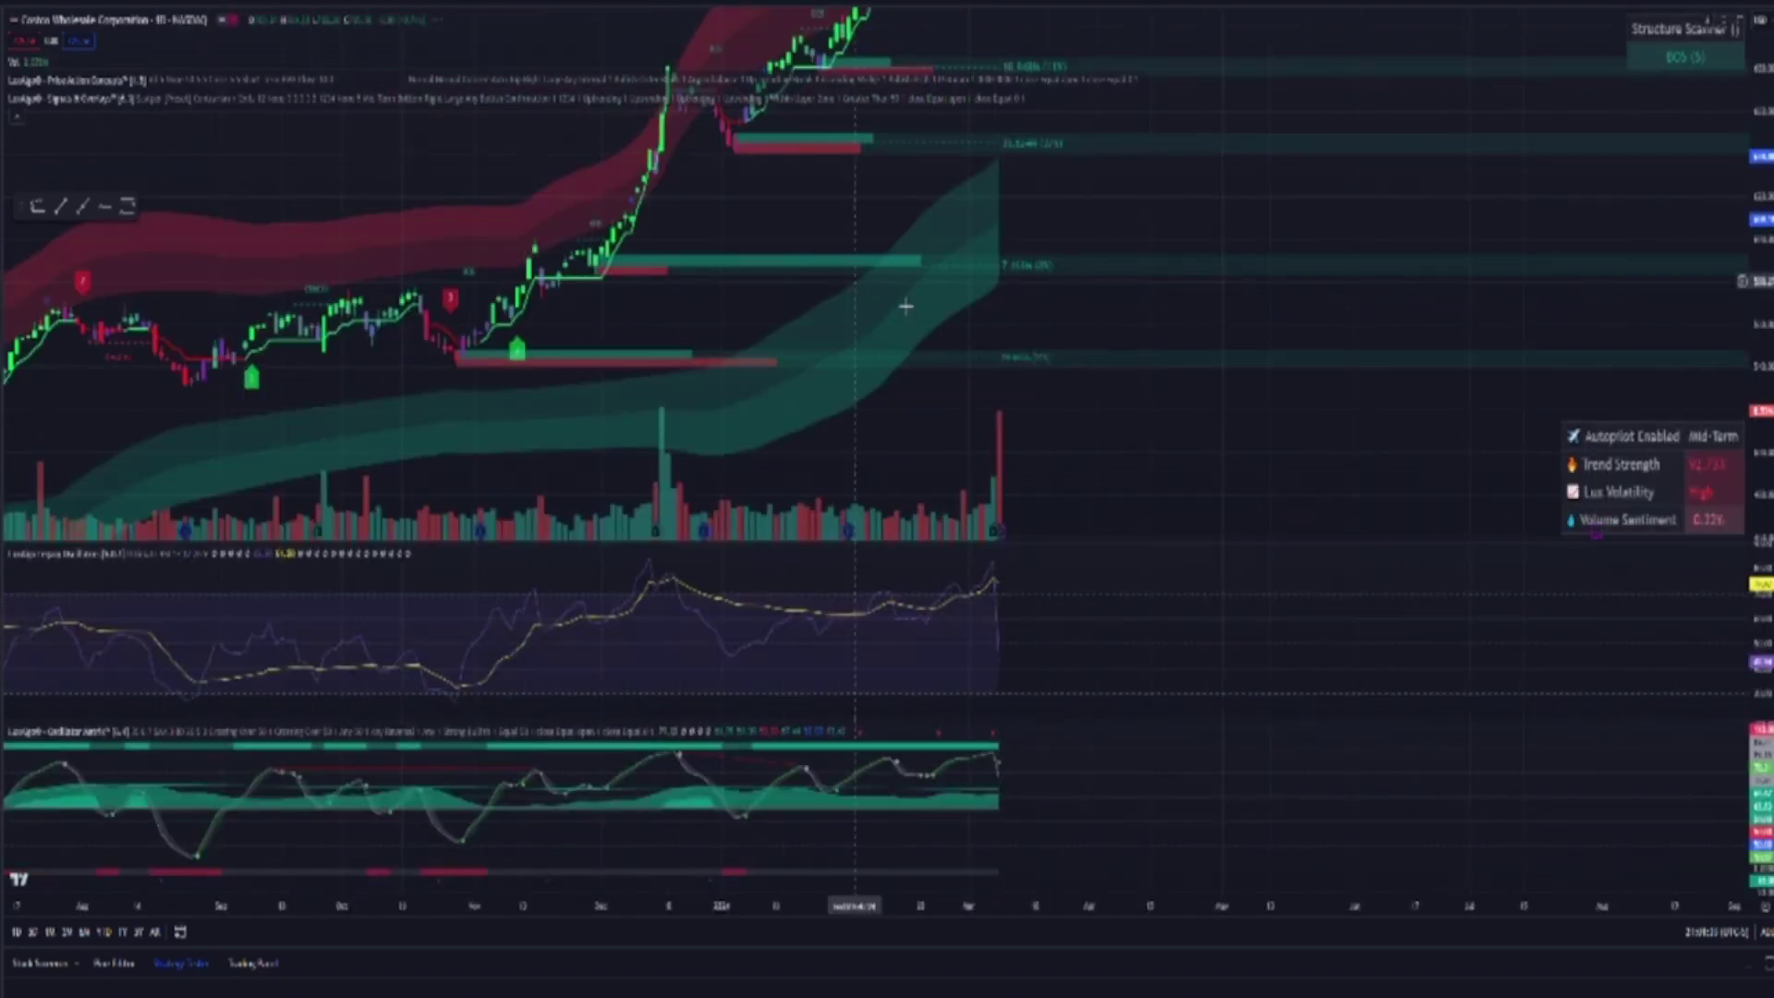
pyautogui.scroll(-3, 1132, 238)
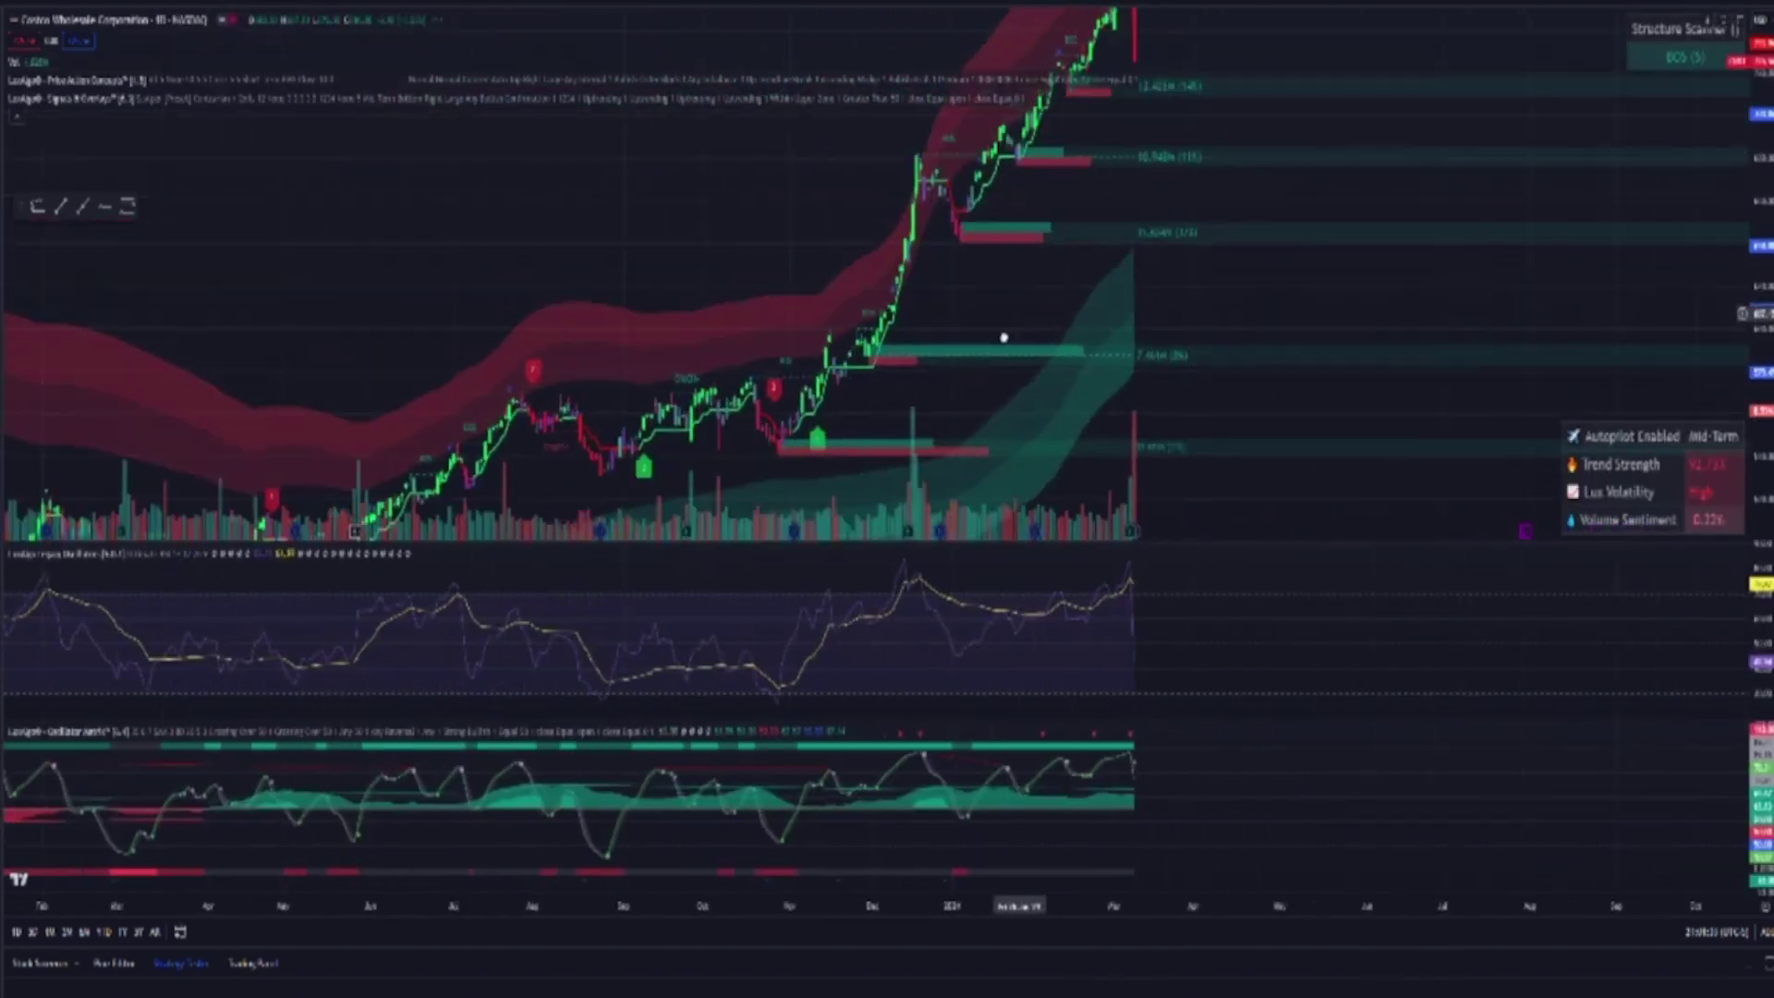
pyautogui.moveTo(1004, 338); pyautogui.dragTo(988, 362)
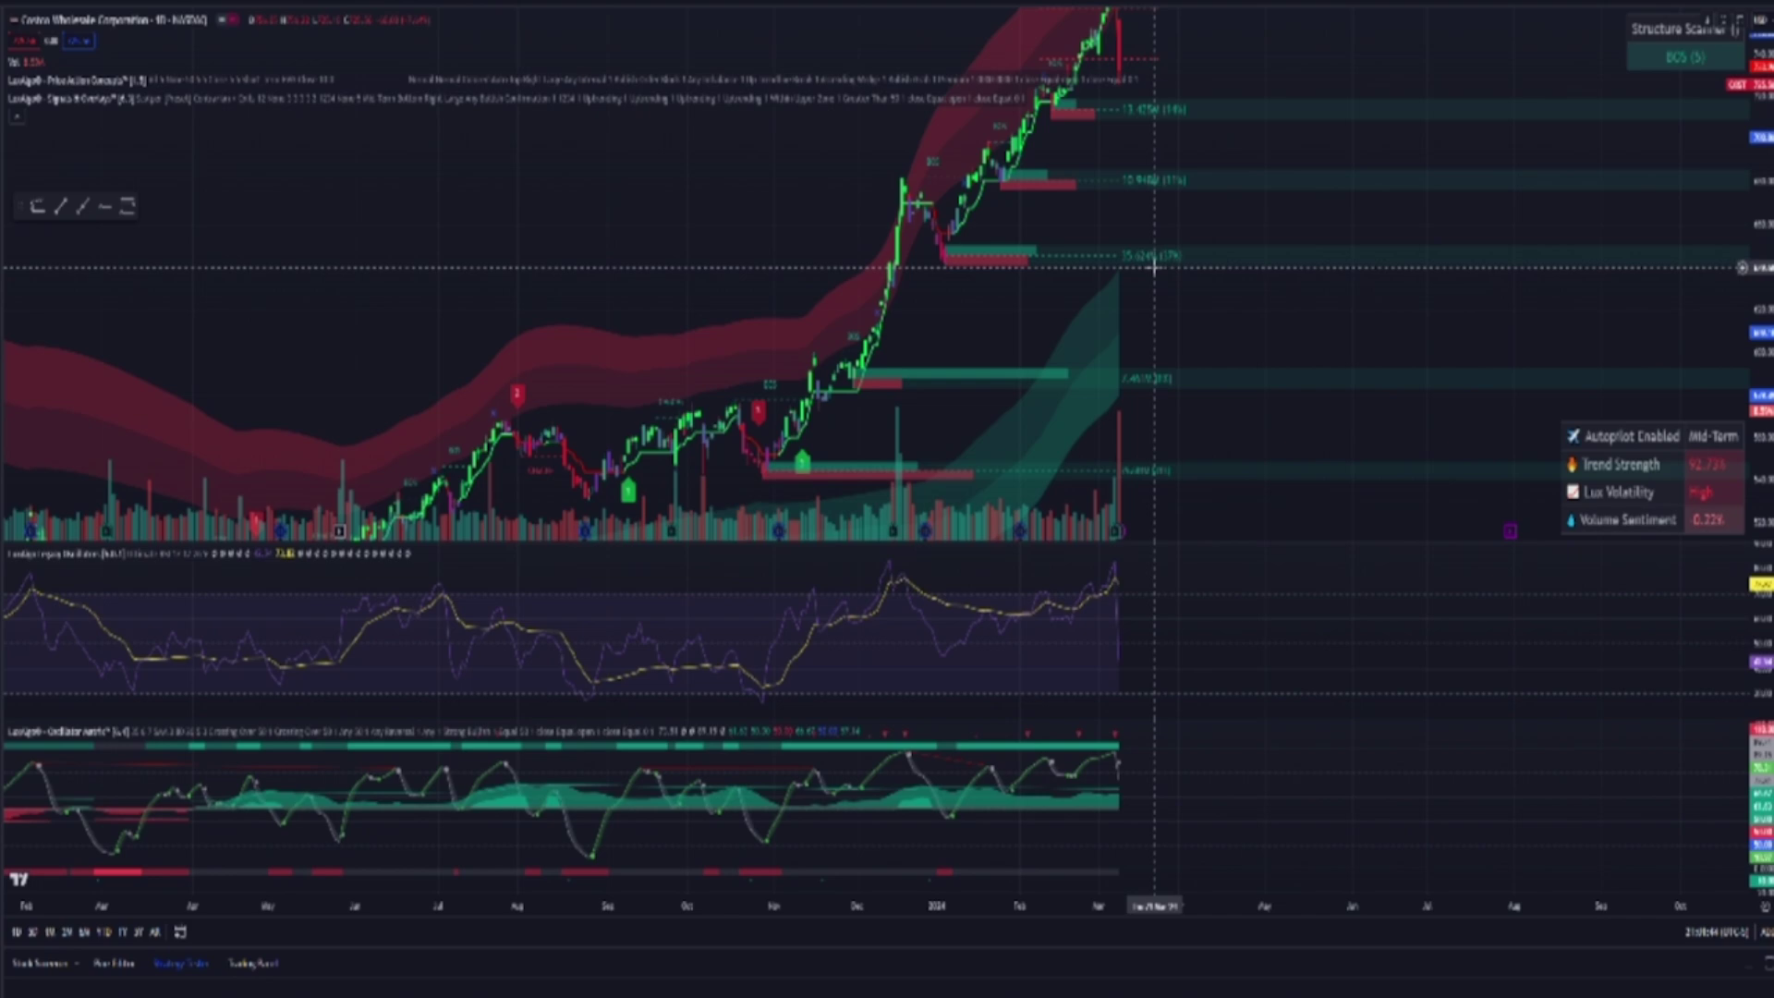
# Fit the daily chart's price scale and measure the drop from the March 2024 high to the early-January order block
pyautogui.moveTo(1121, 5); pyautogui.dragTo(1101, 97)
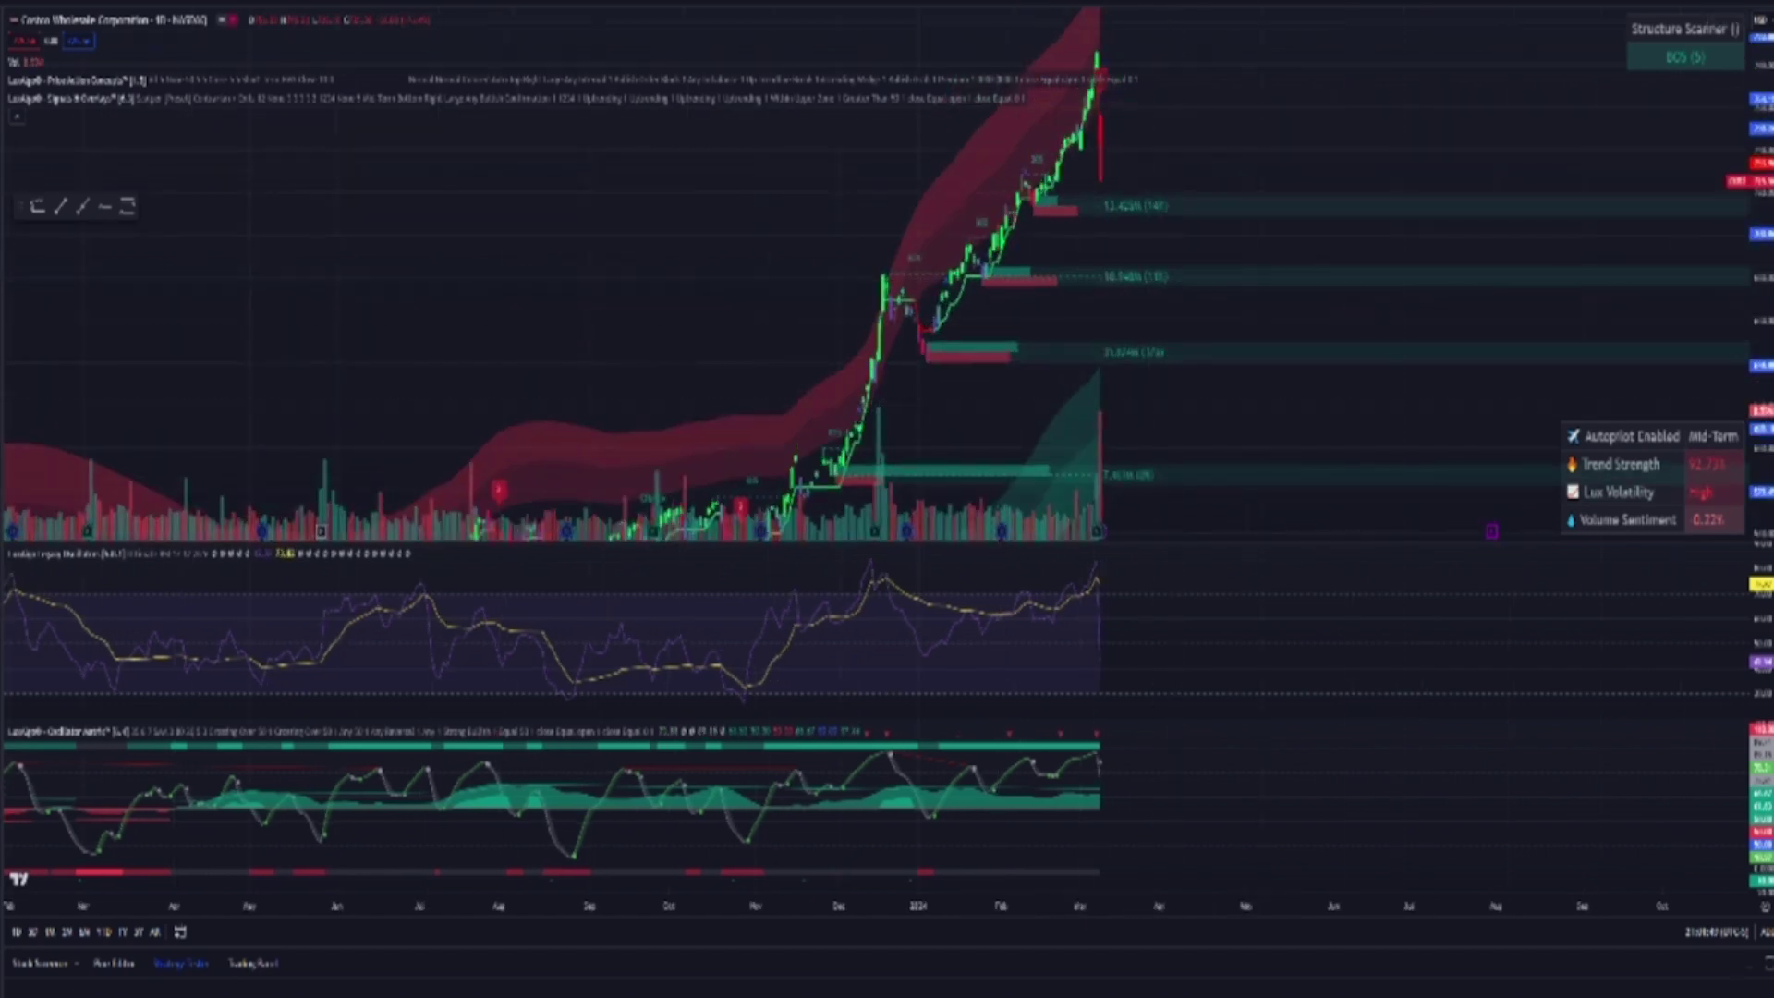
pyautogui.doubleClick(1759, 370)
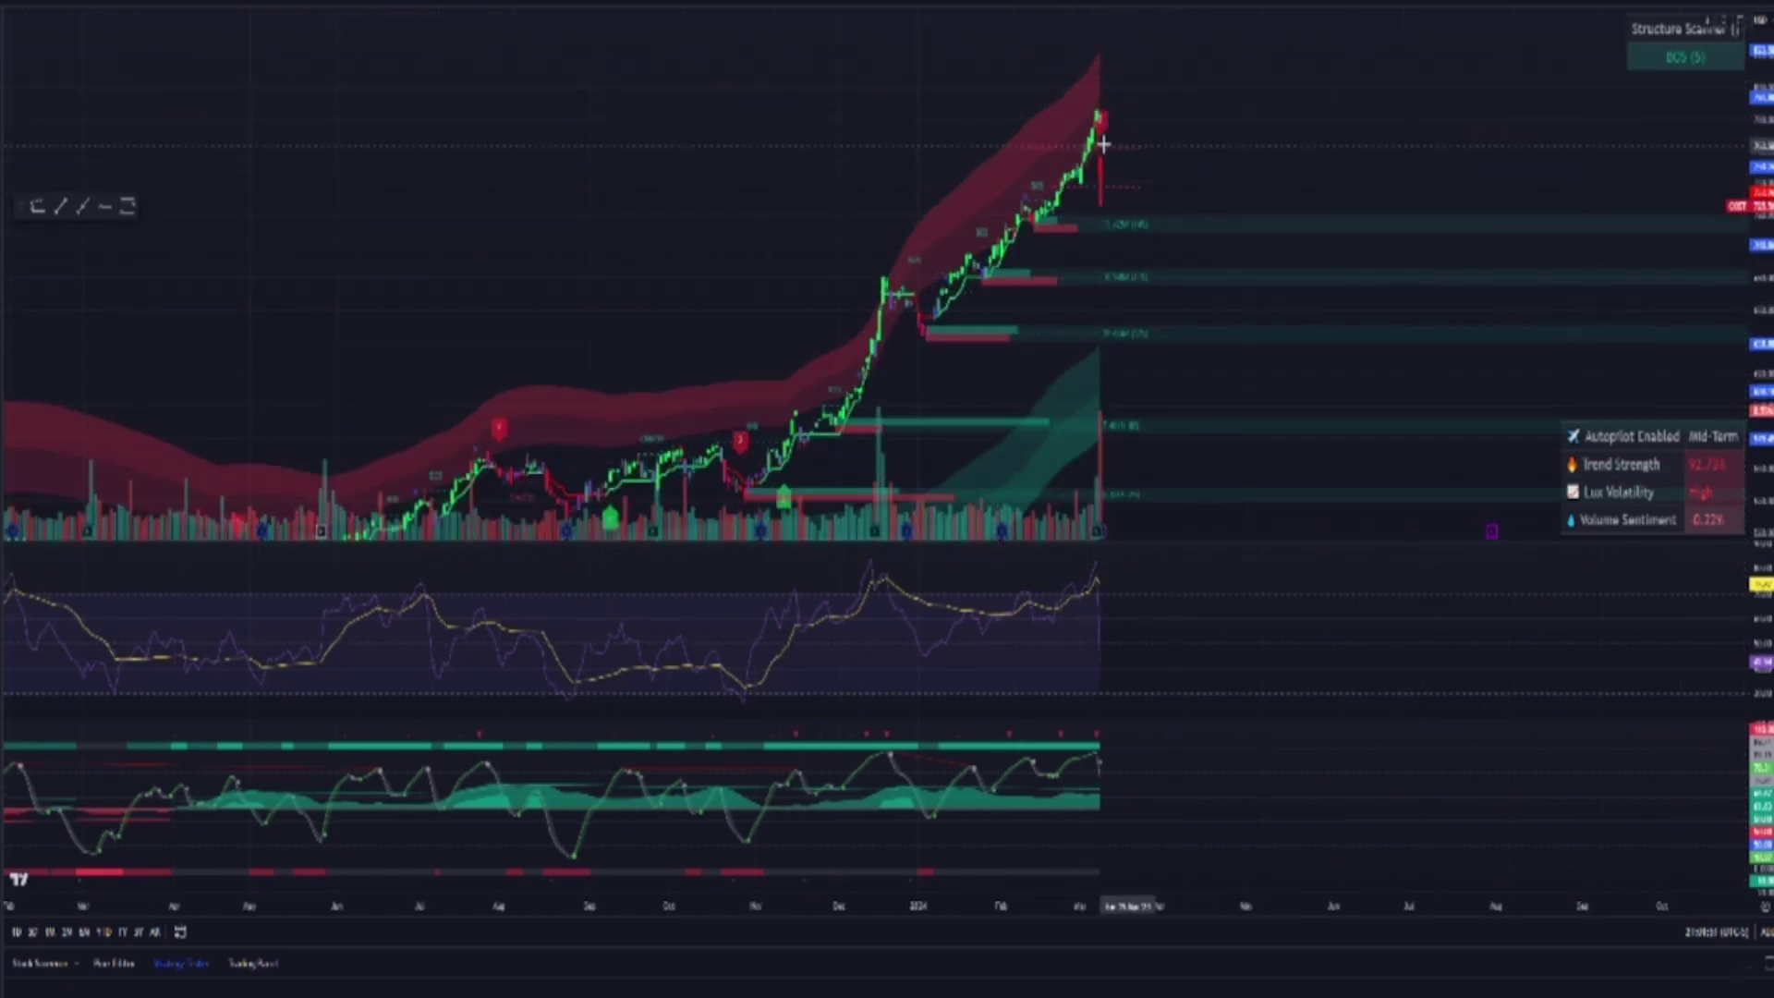
pyautogui.moveTo(1099, 154); pyautogui.dragTo(1195, 334)
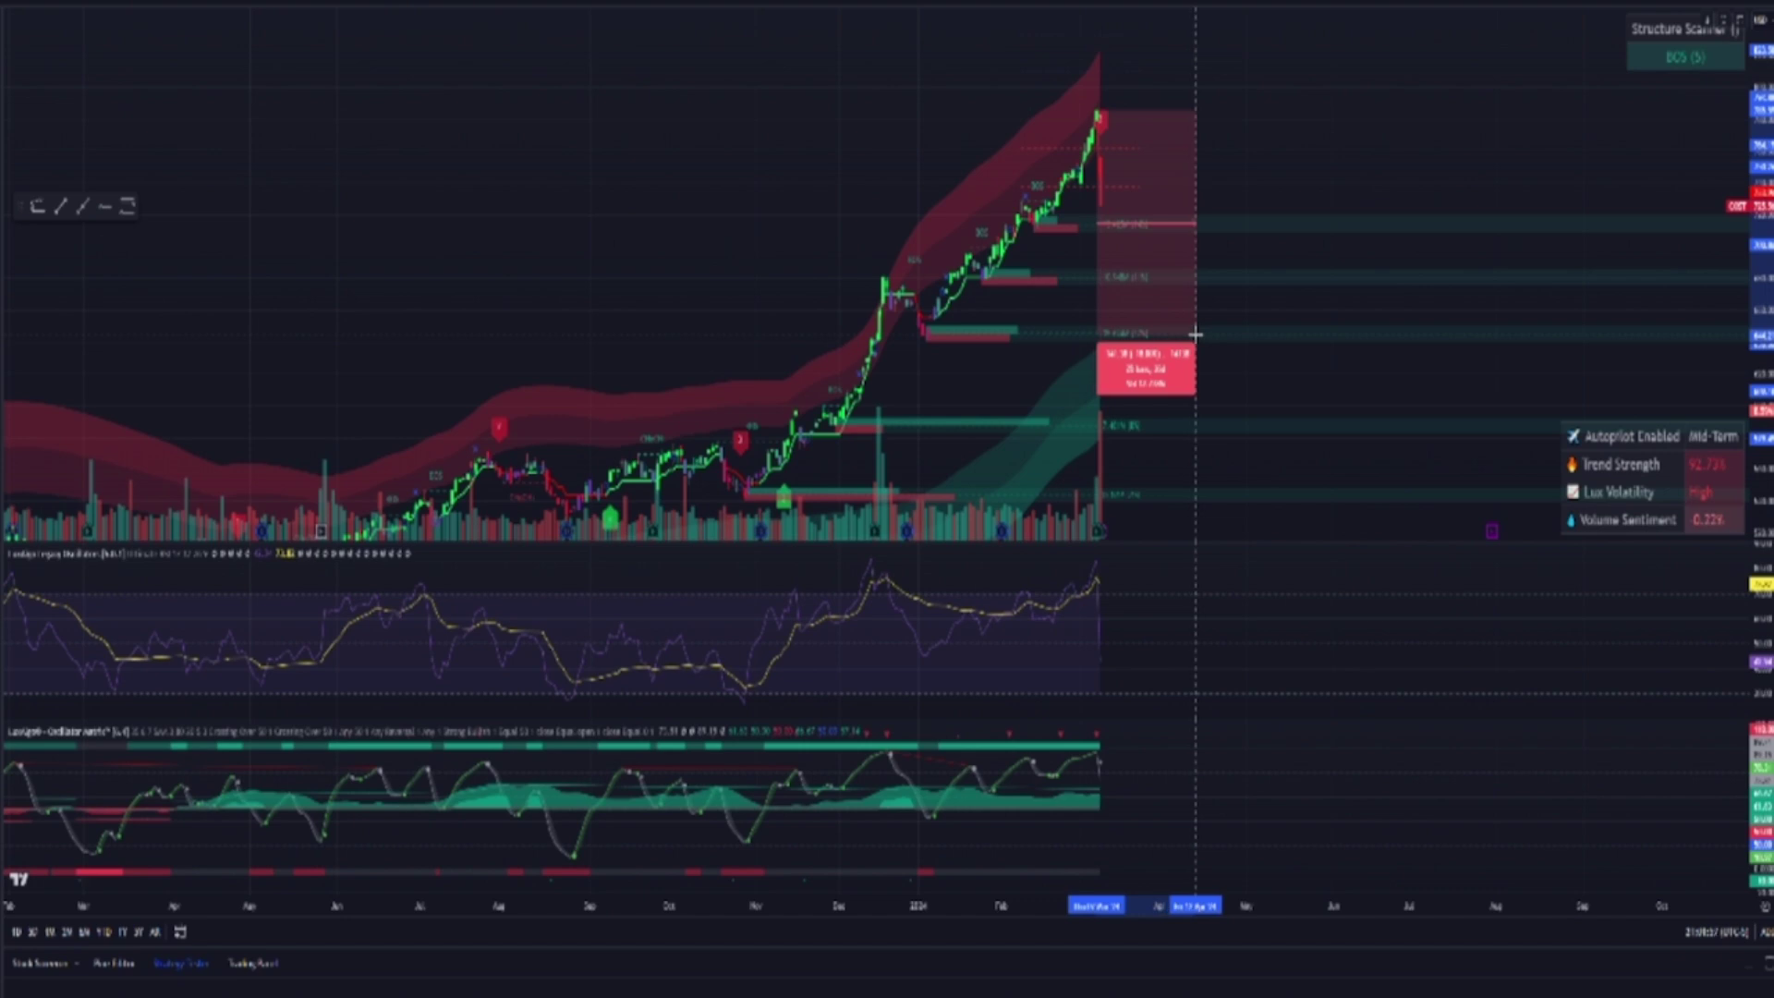
pyautogui.moveTo(1195, 334); pyautogui.dragTo(1194, 340)
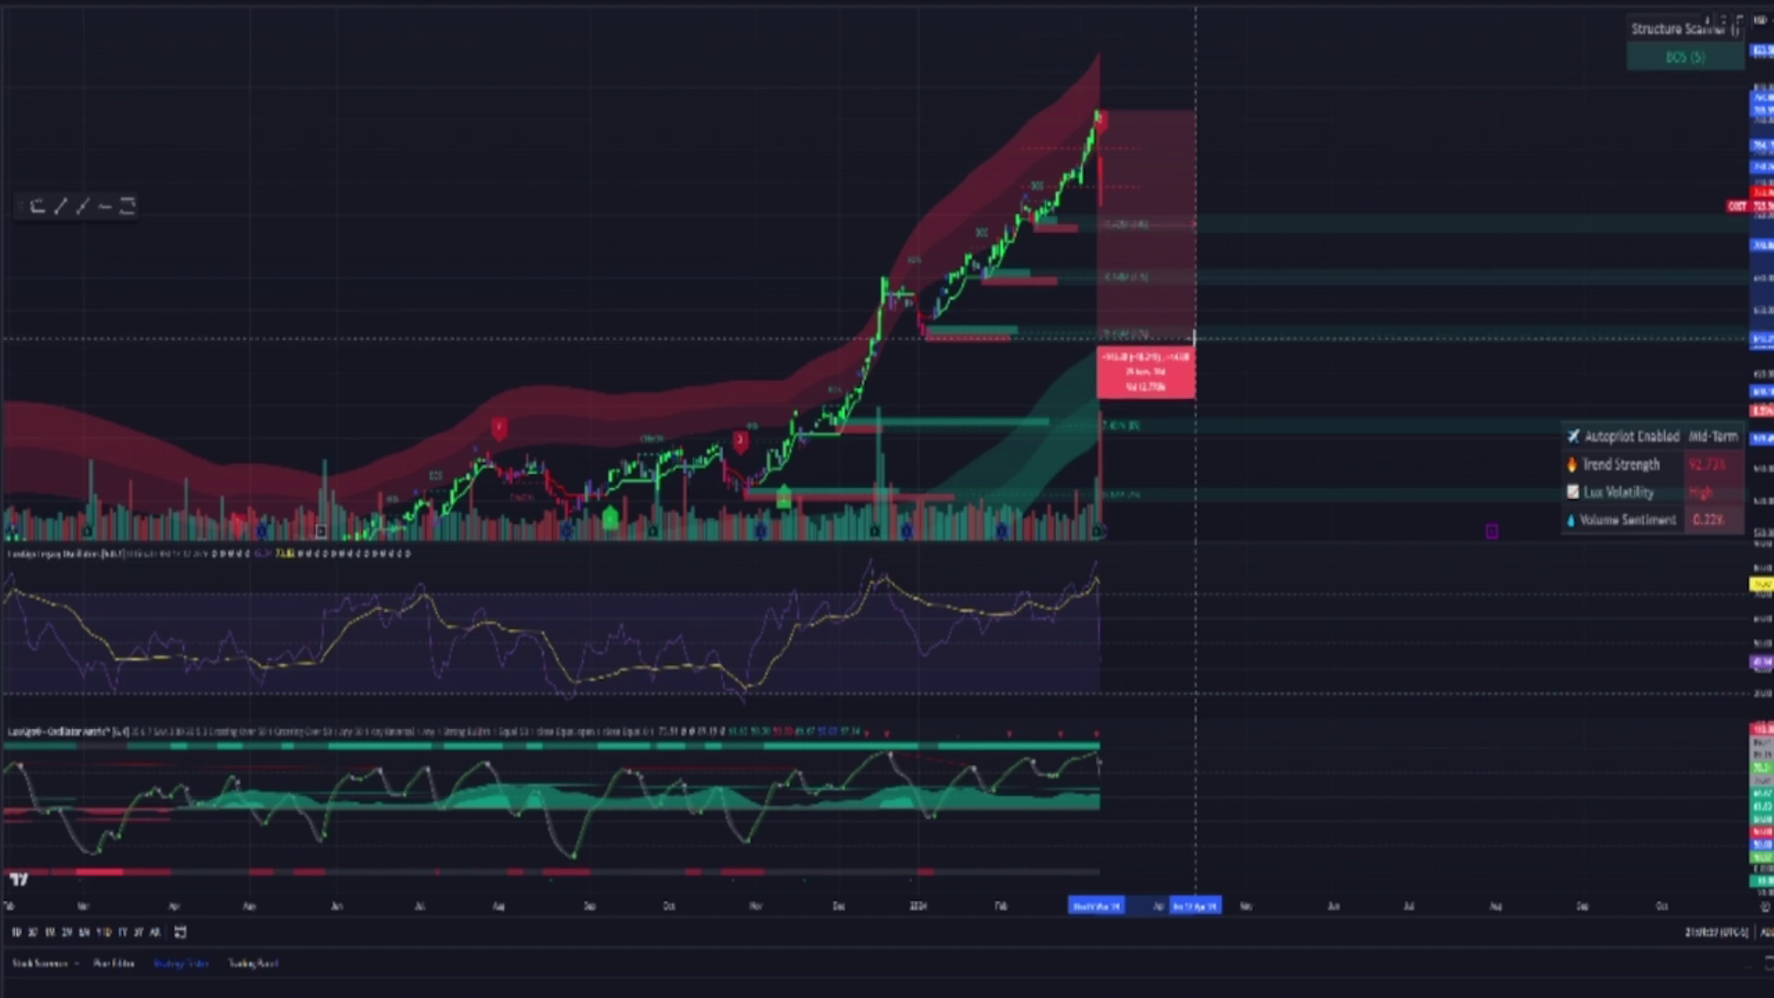
pyautogui.click(1196, 392)
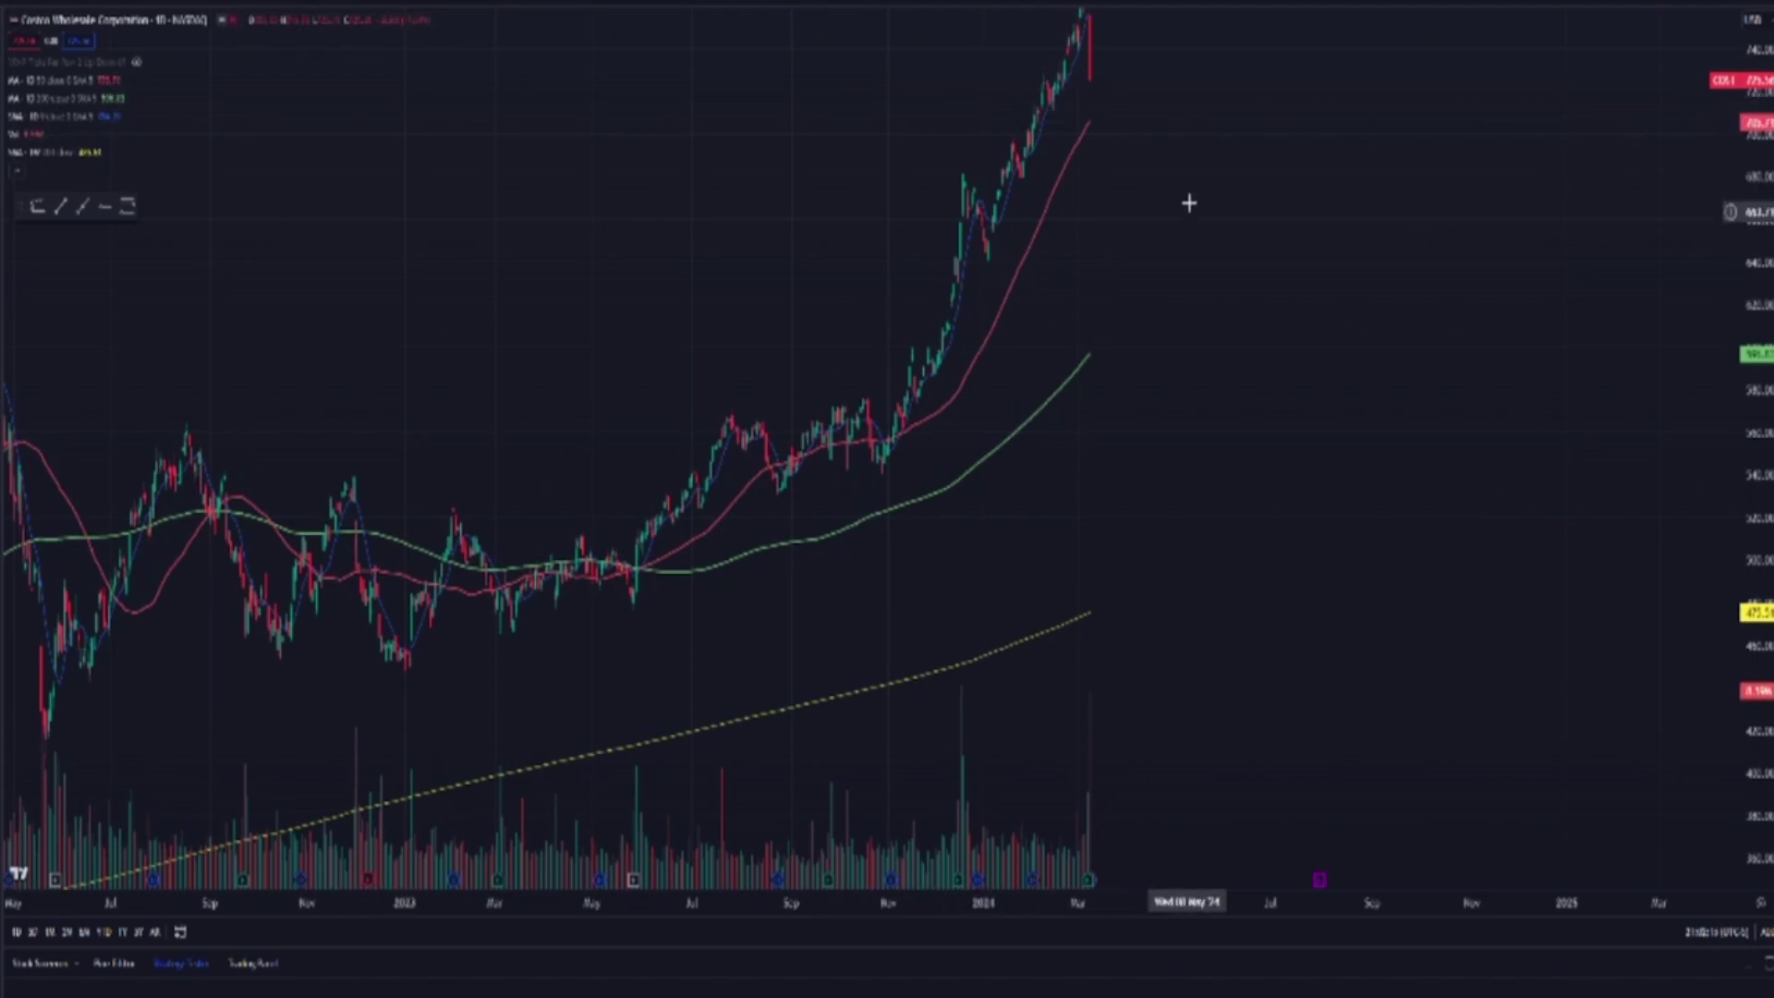
# Compare Costco's daily moving-average chart with NVIDIA's chart and its two rising trend lines, and return to Costco
pyautogui.scroll(3, 1217, 454)
pyautogui.scroll(3, 1217, 454)
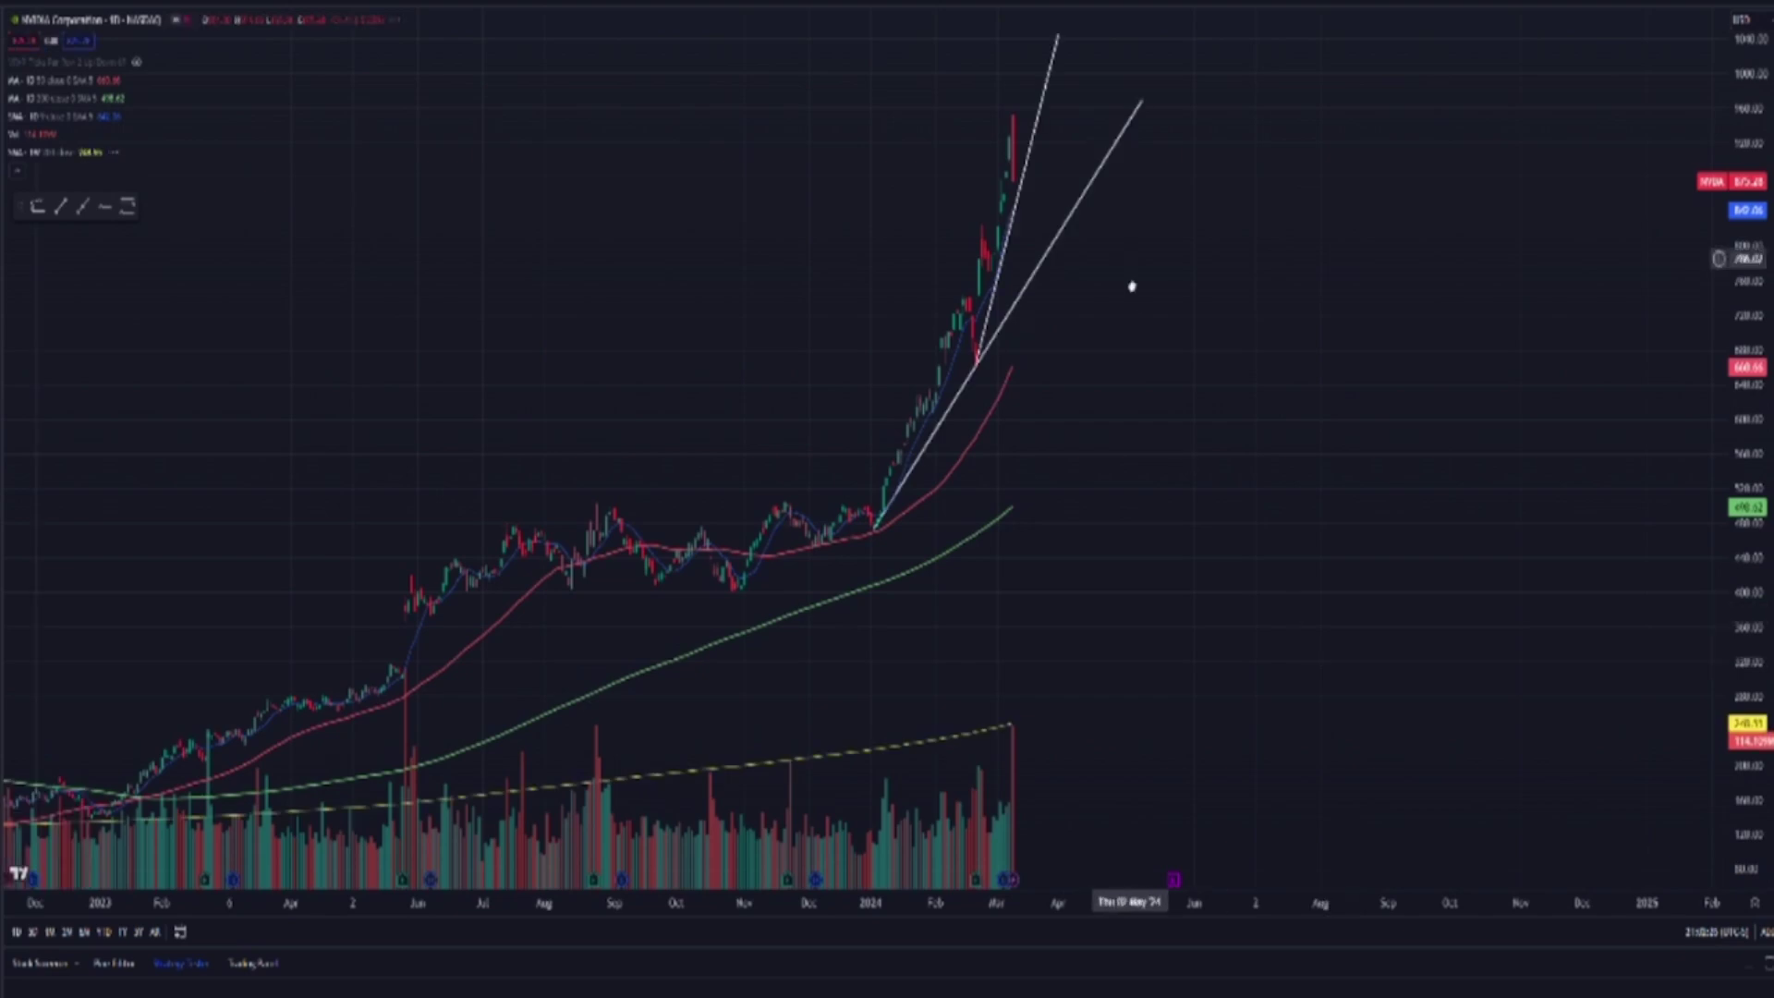
pyautogui.scroll(5, 1131, 286)
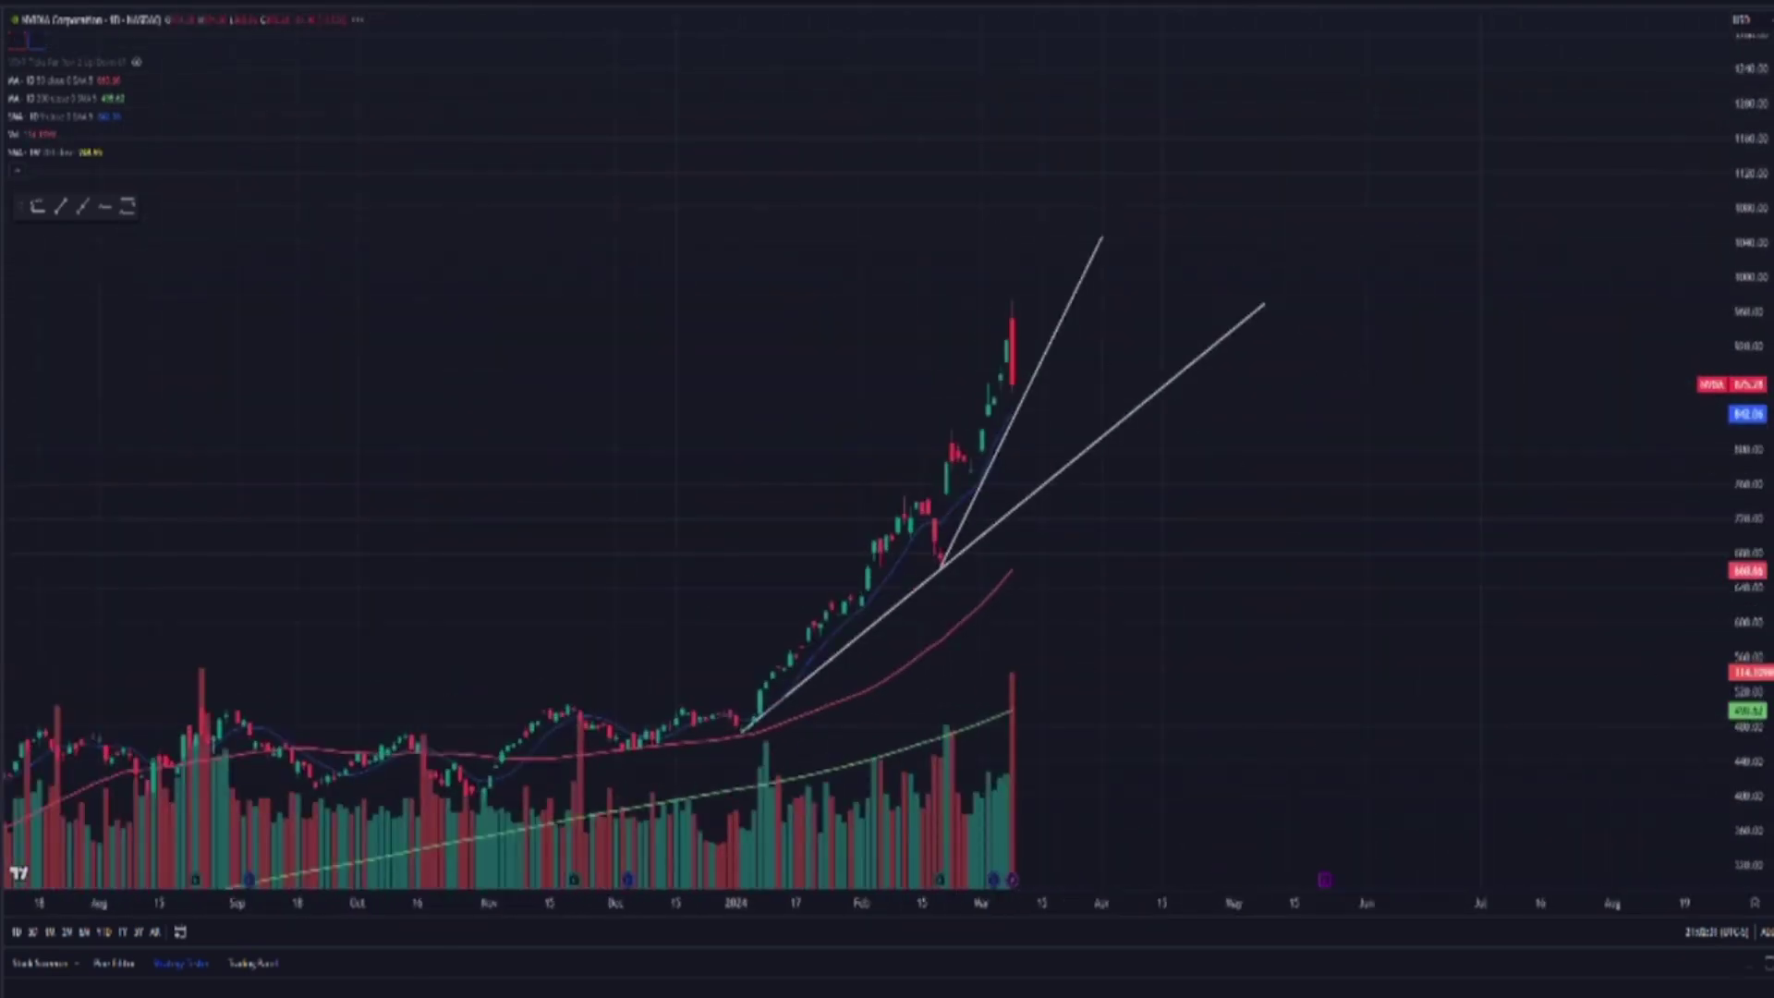
pyautogui.press('Down')
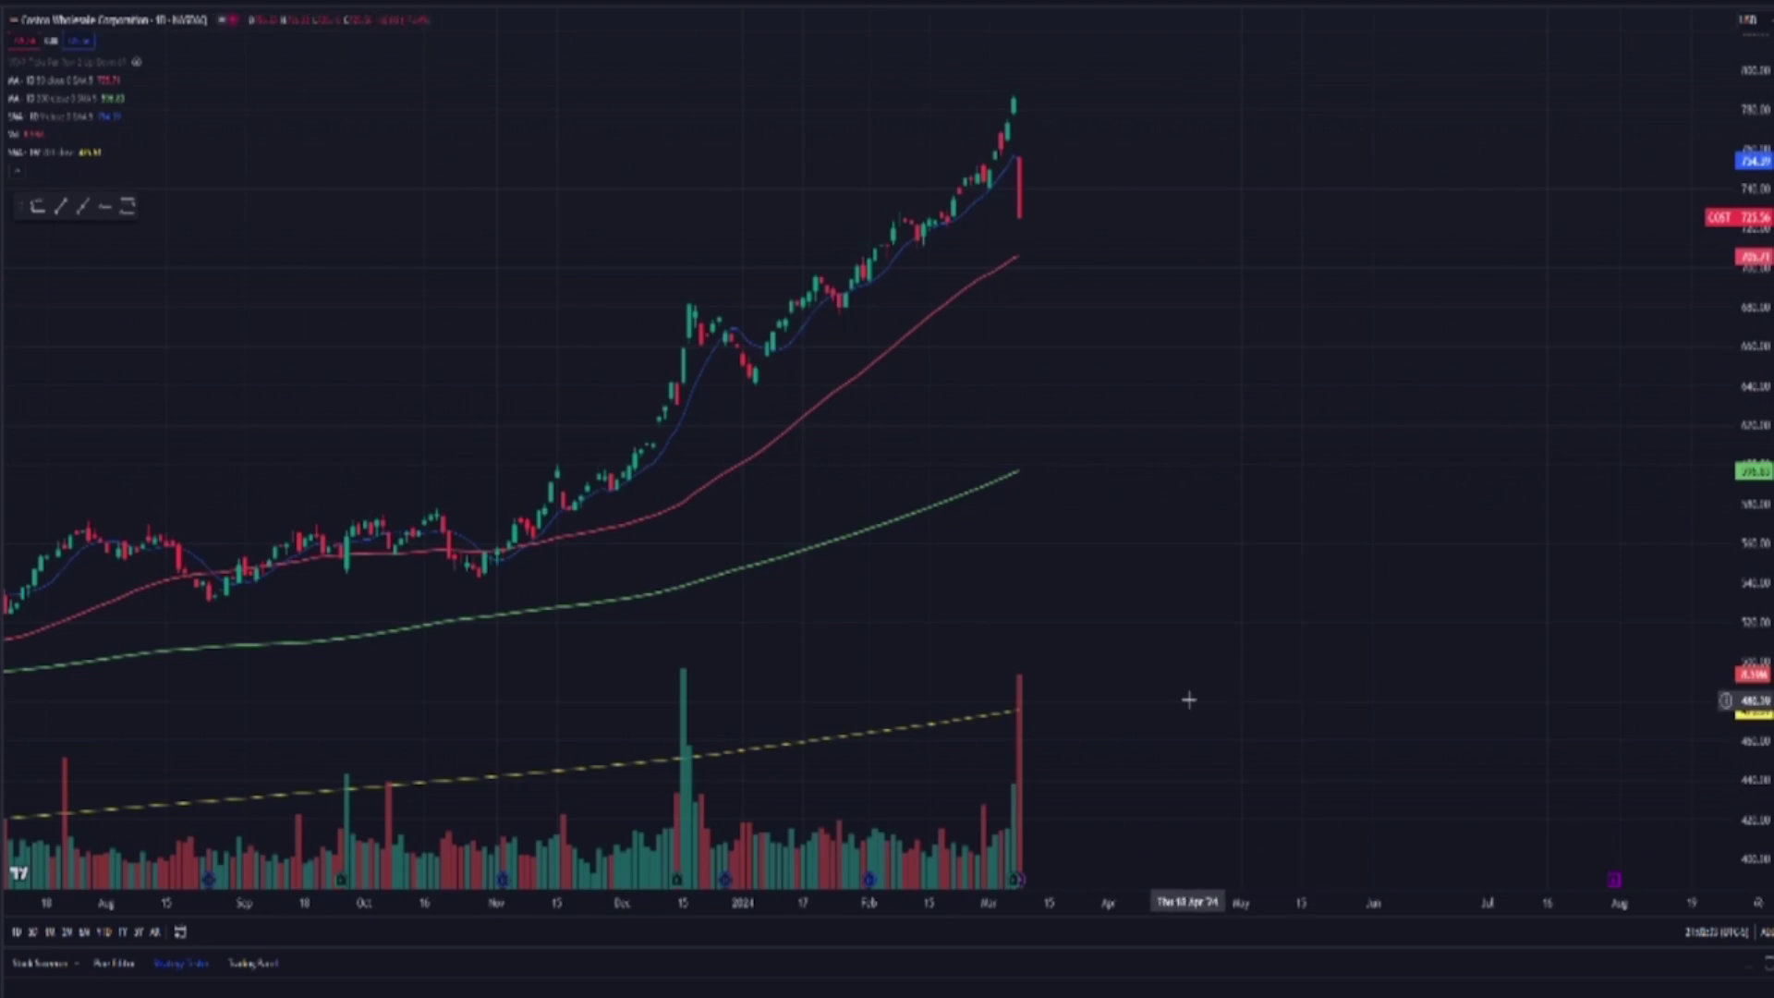